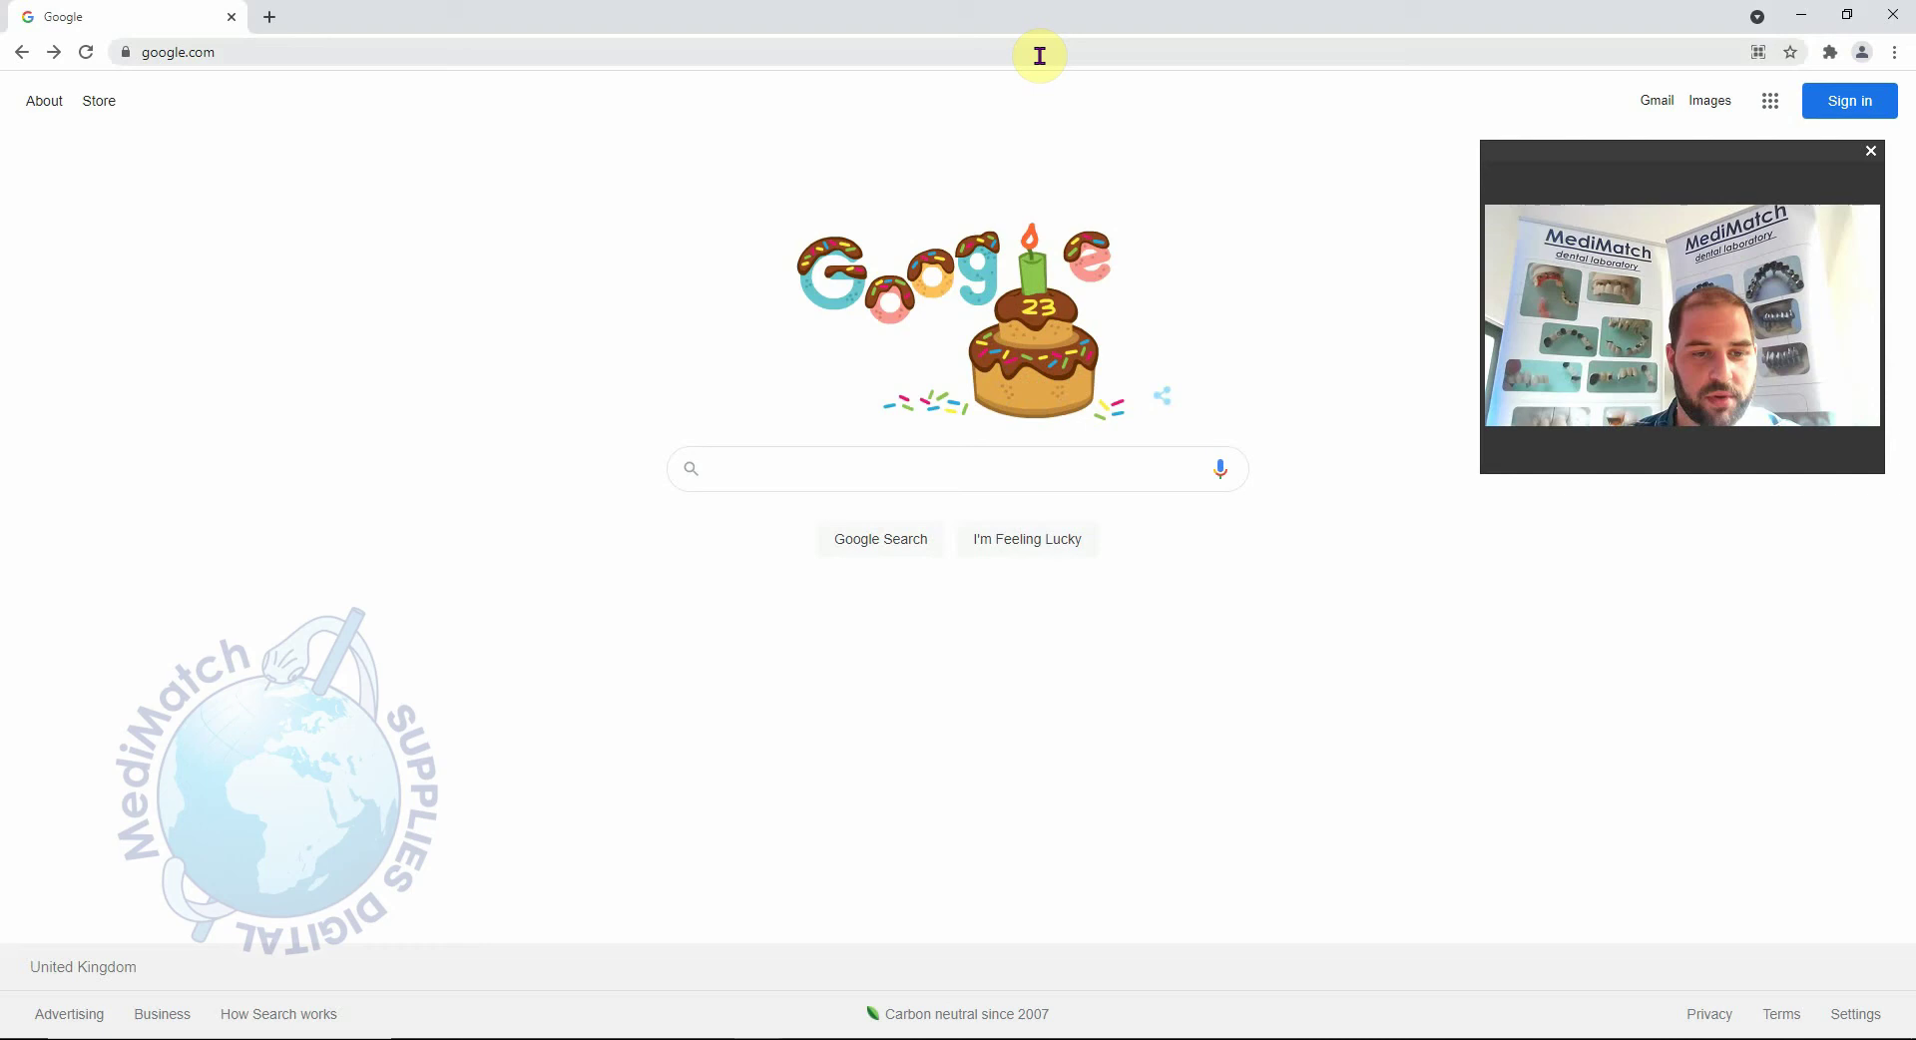
Go to meditlink.com, dismiss the membership announcement, and open the Login page.
{"action": "left_click", "coordinate": [775, 57]}
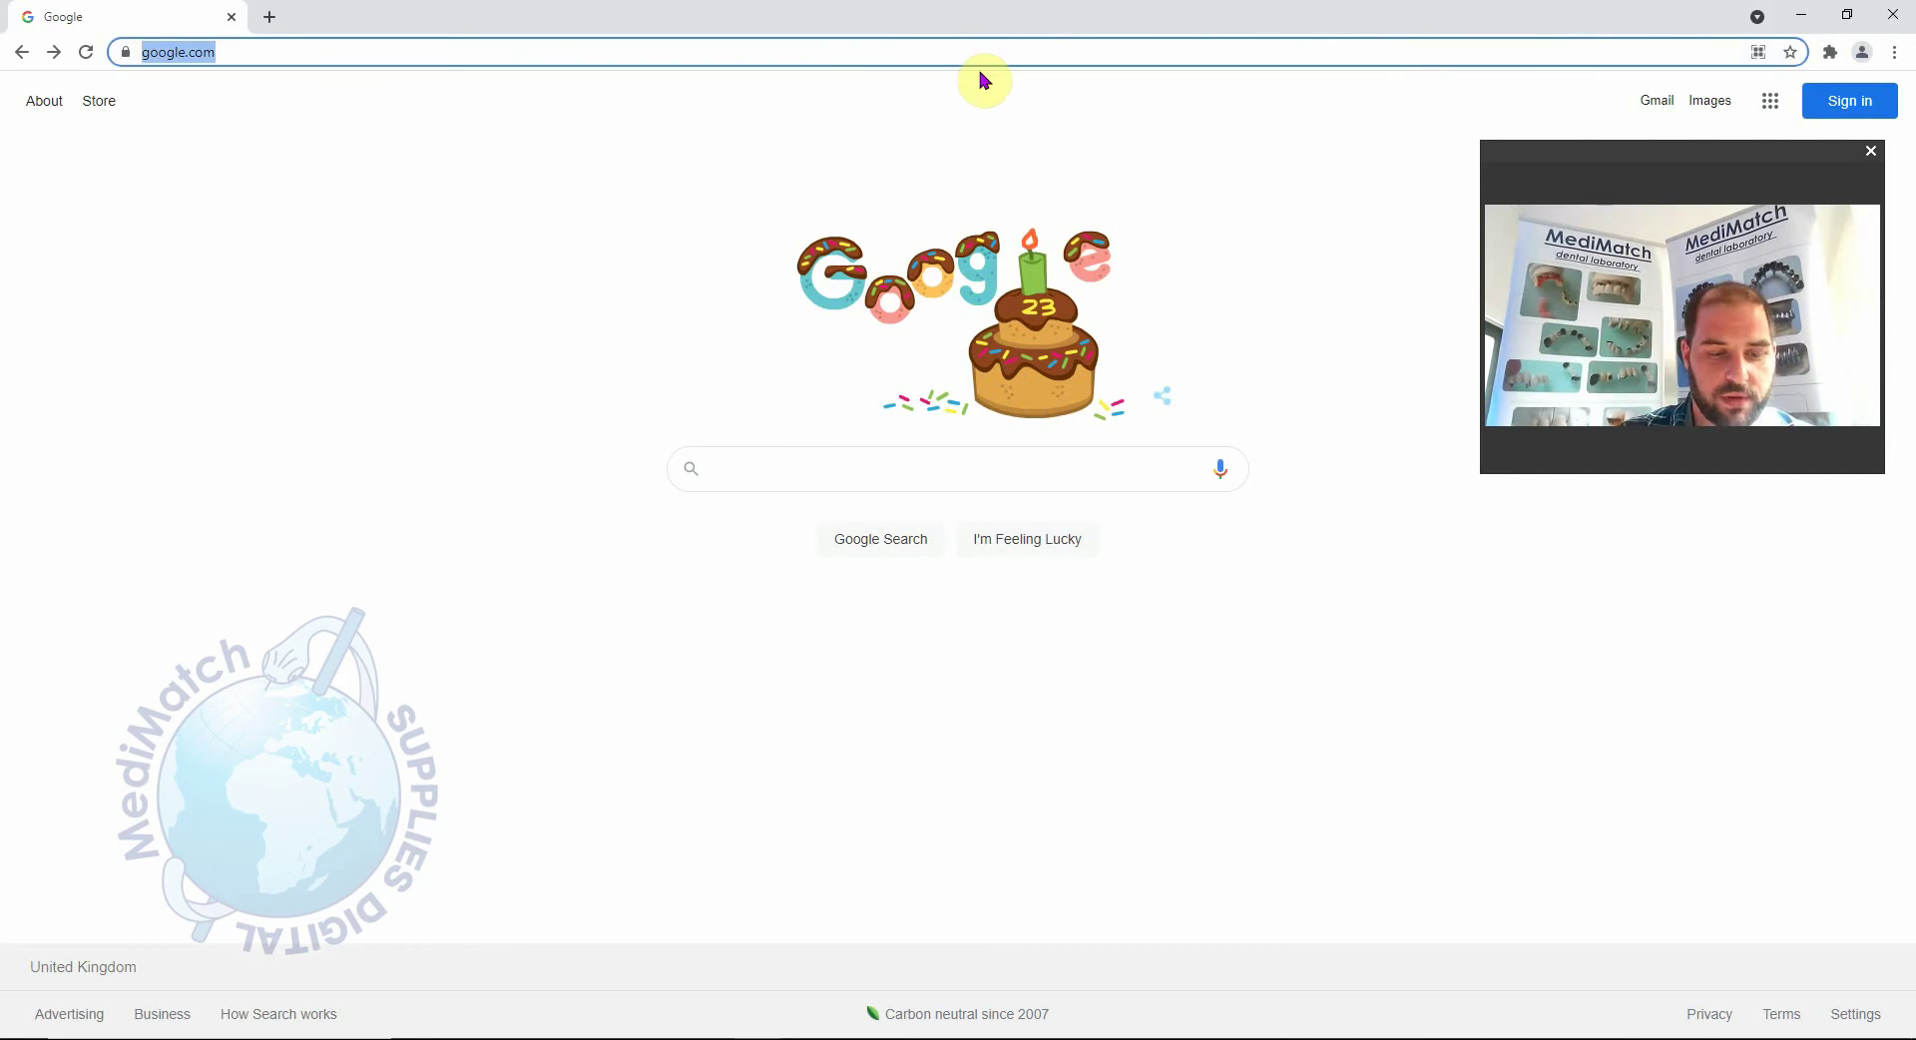
{"action": "type", "text": "meditlink."}
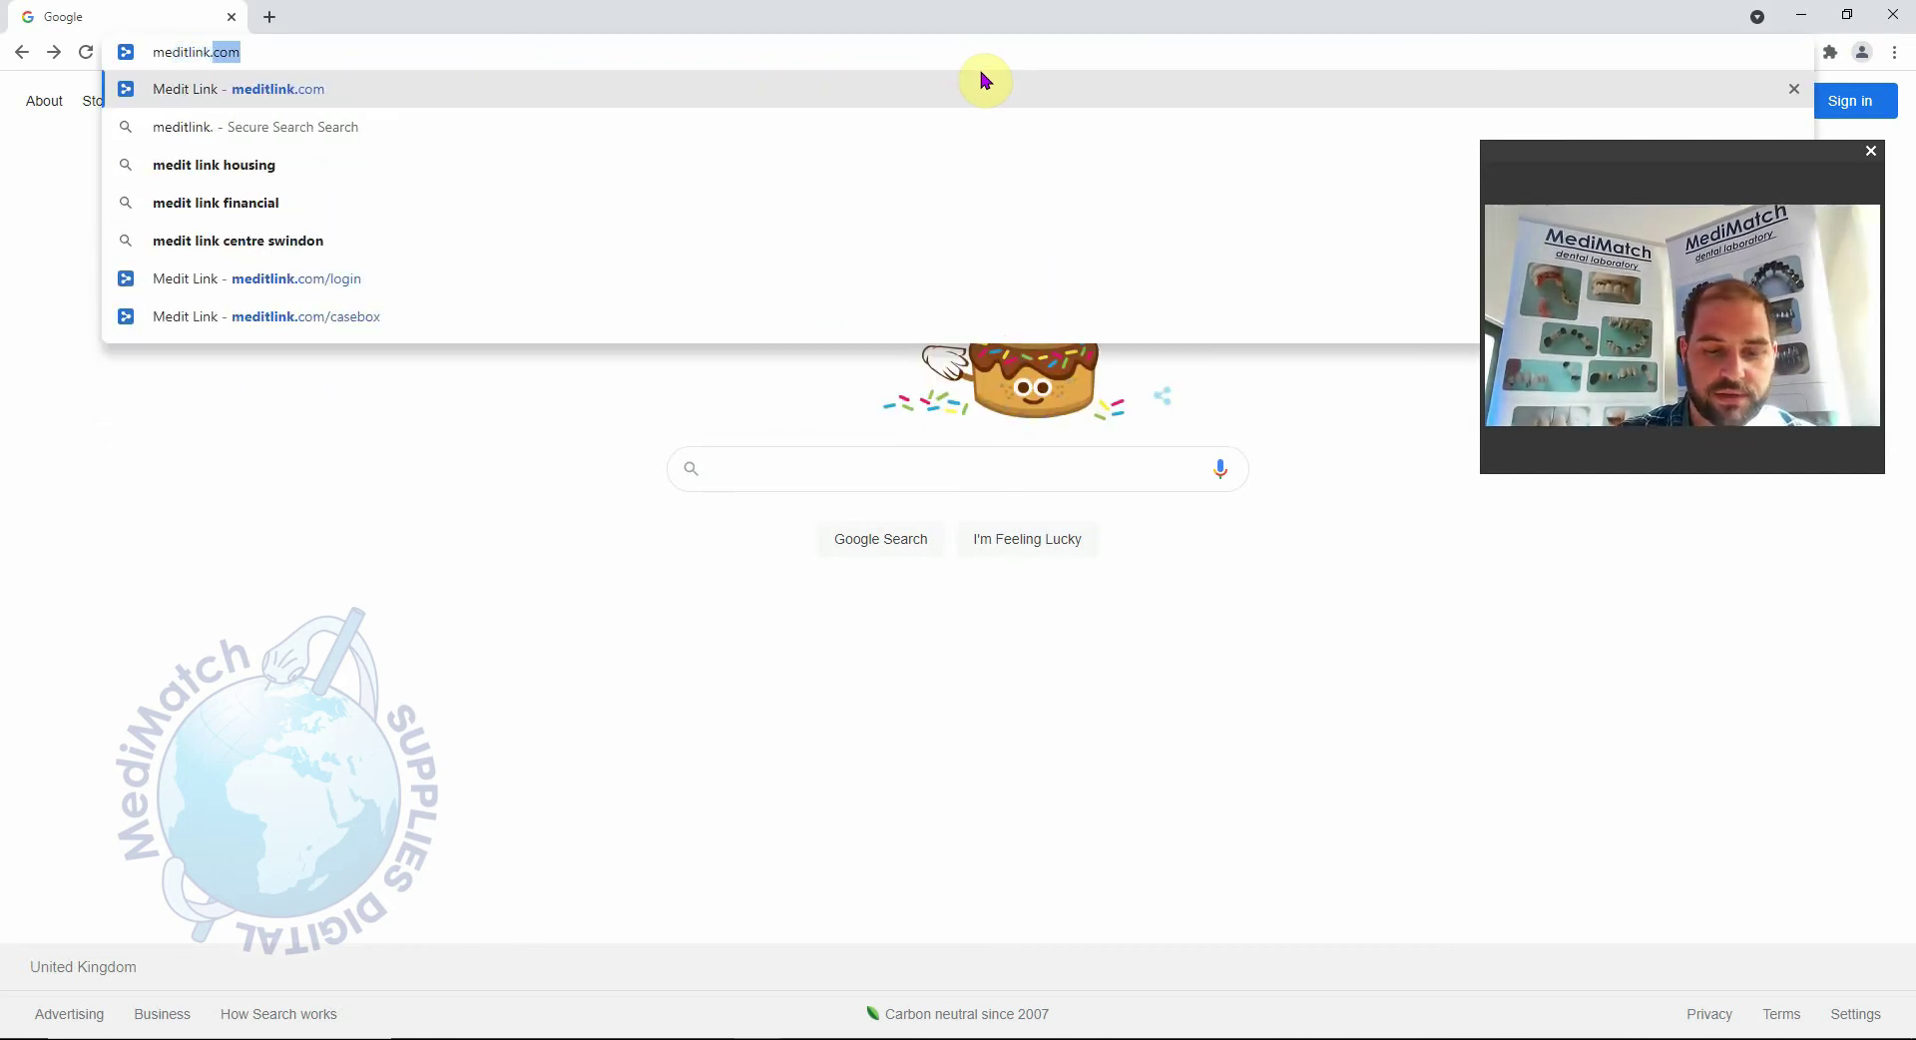
{"action": "key", "text": "Return"}
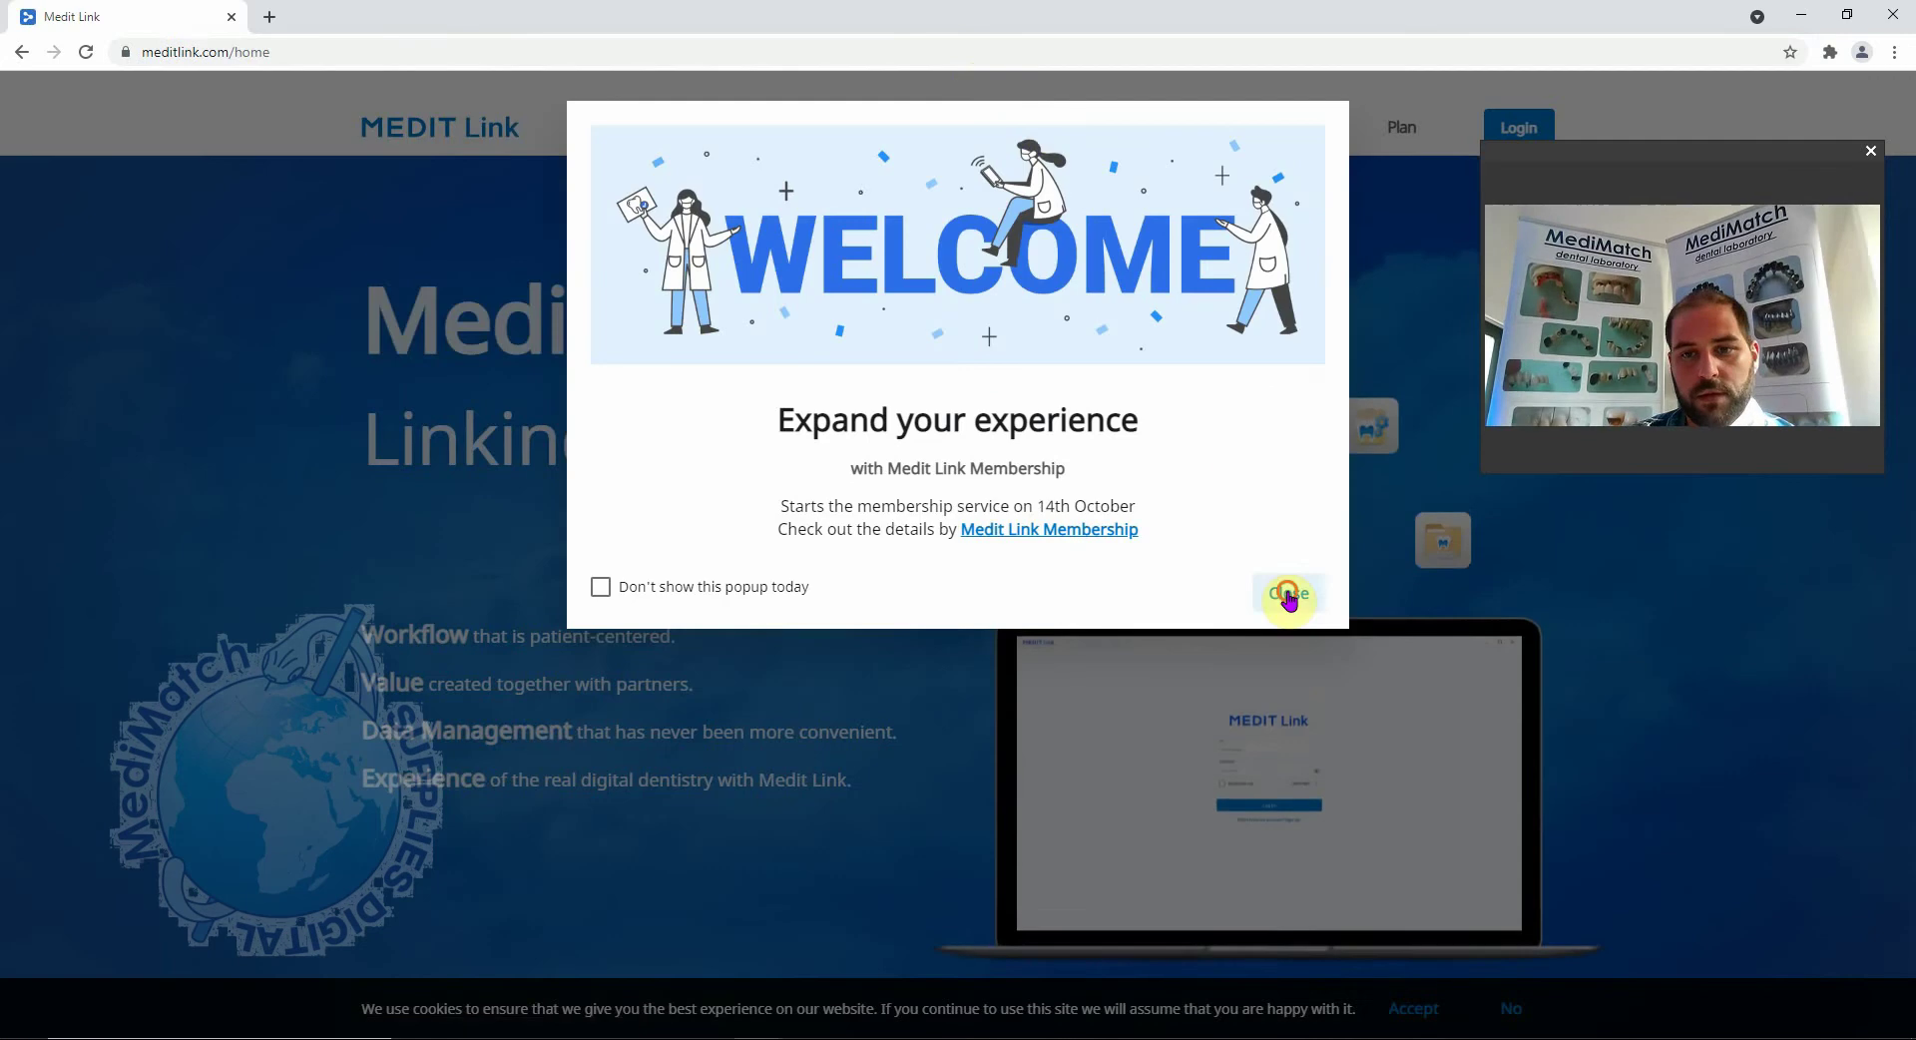
{"action": "left_click", "coordinate": [1282, 589]}
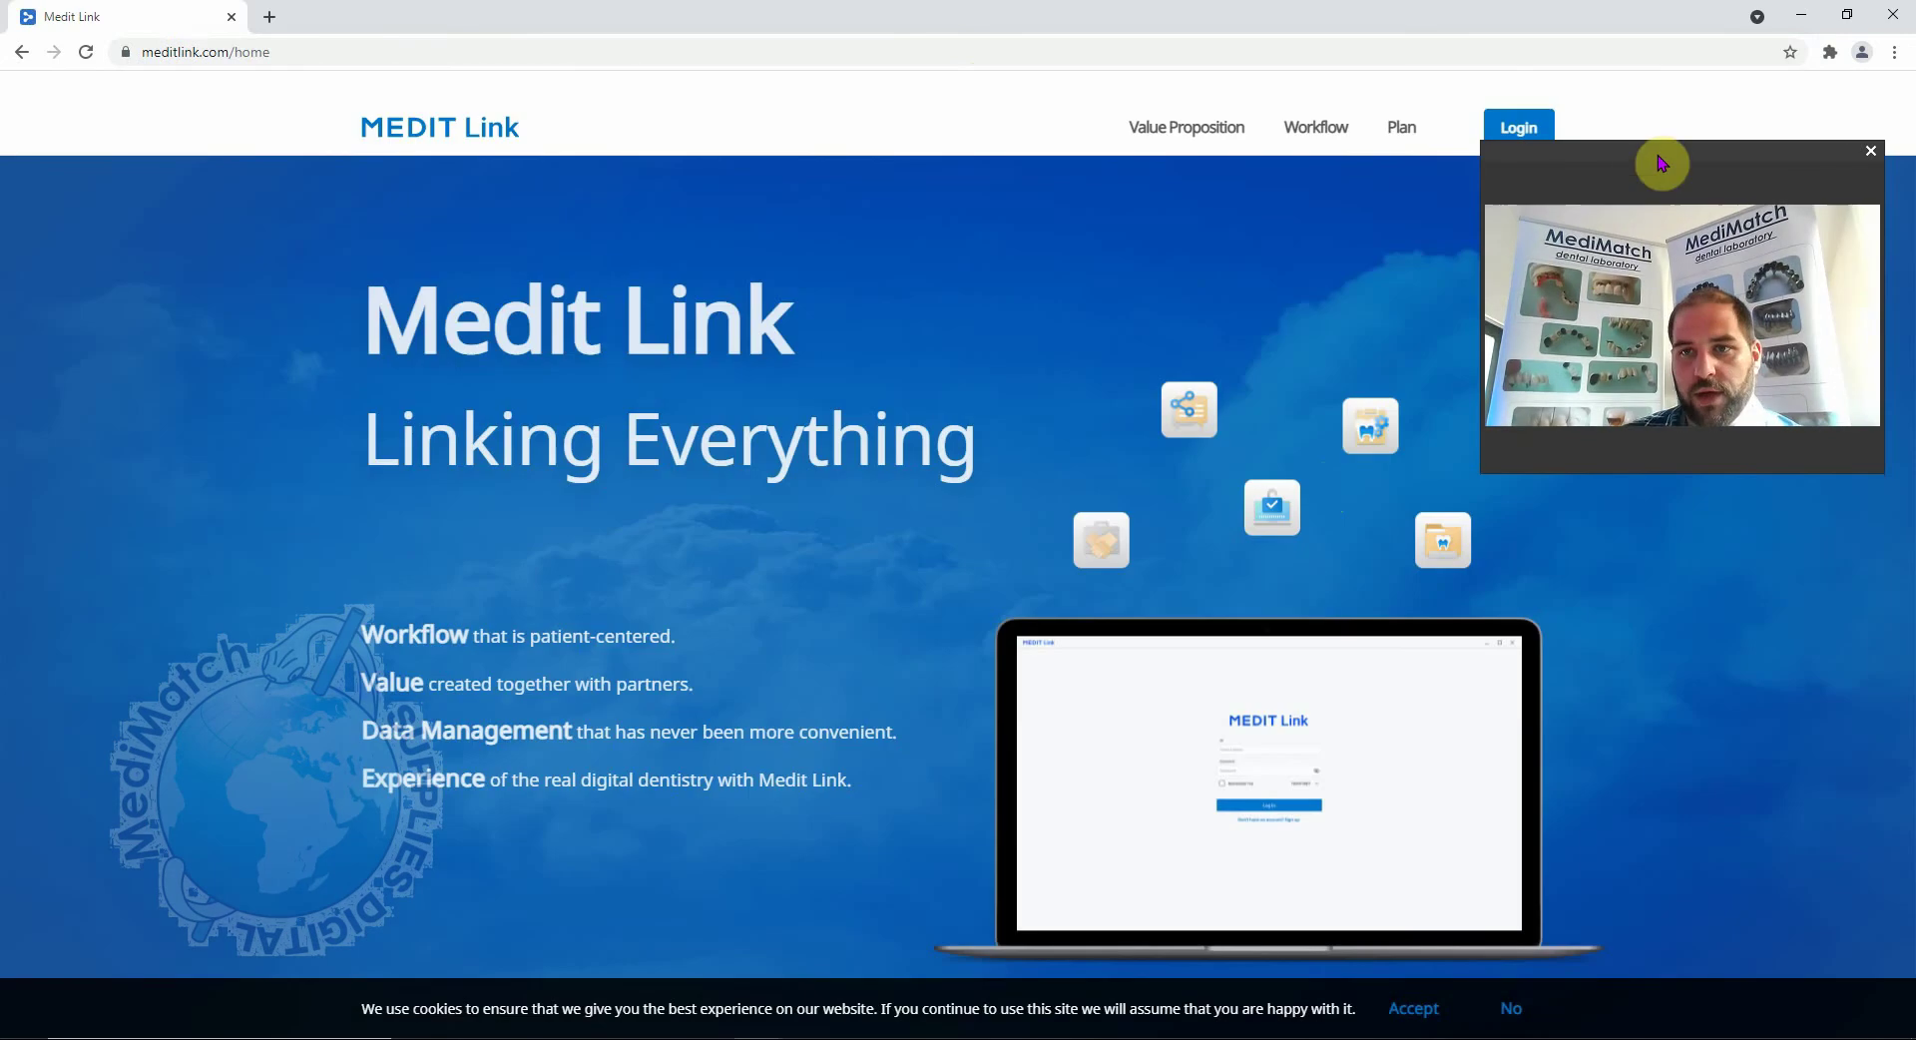
{"action": "left_click_drag", "start_coordinate": [1662, 163], "coordinate": [1686, 207]}
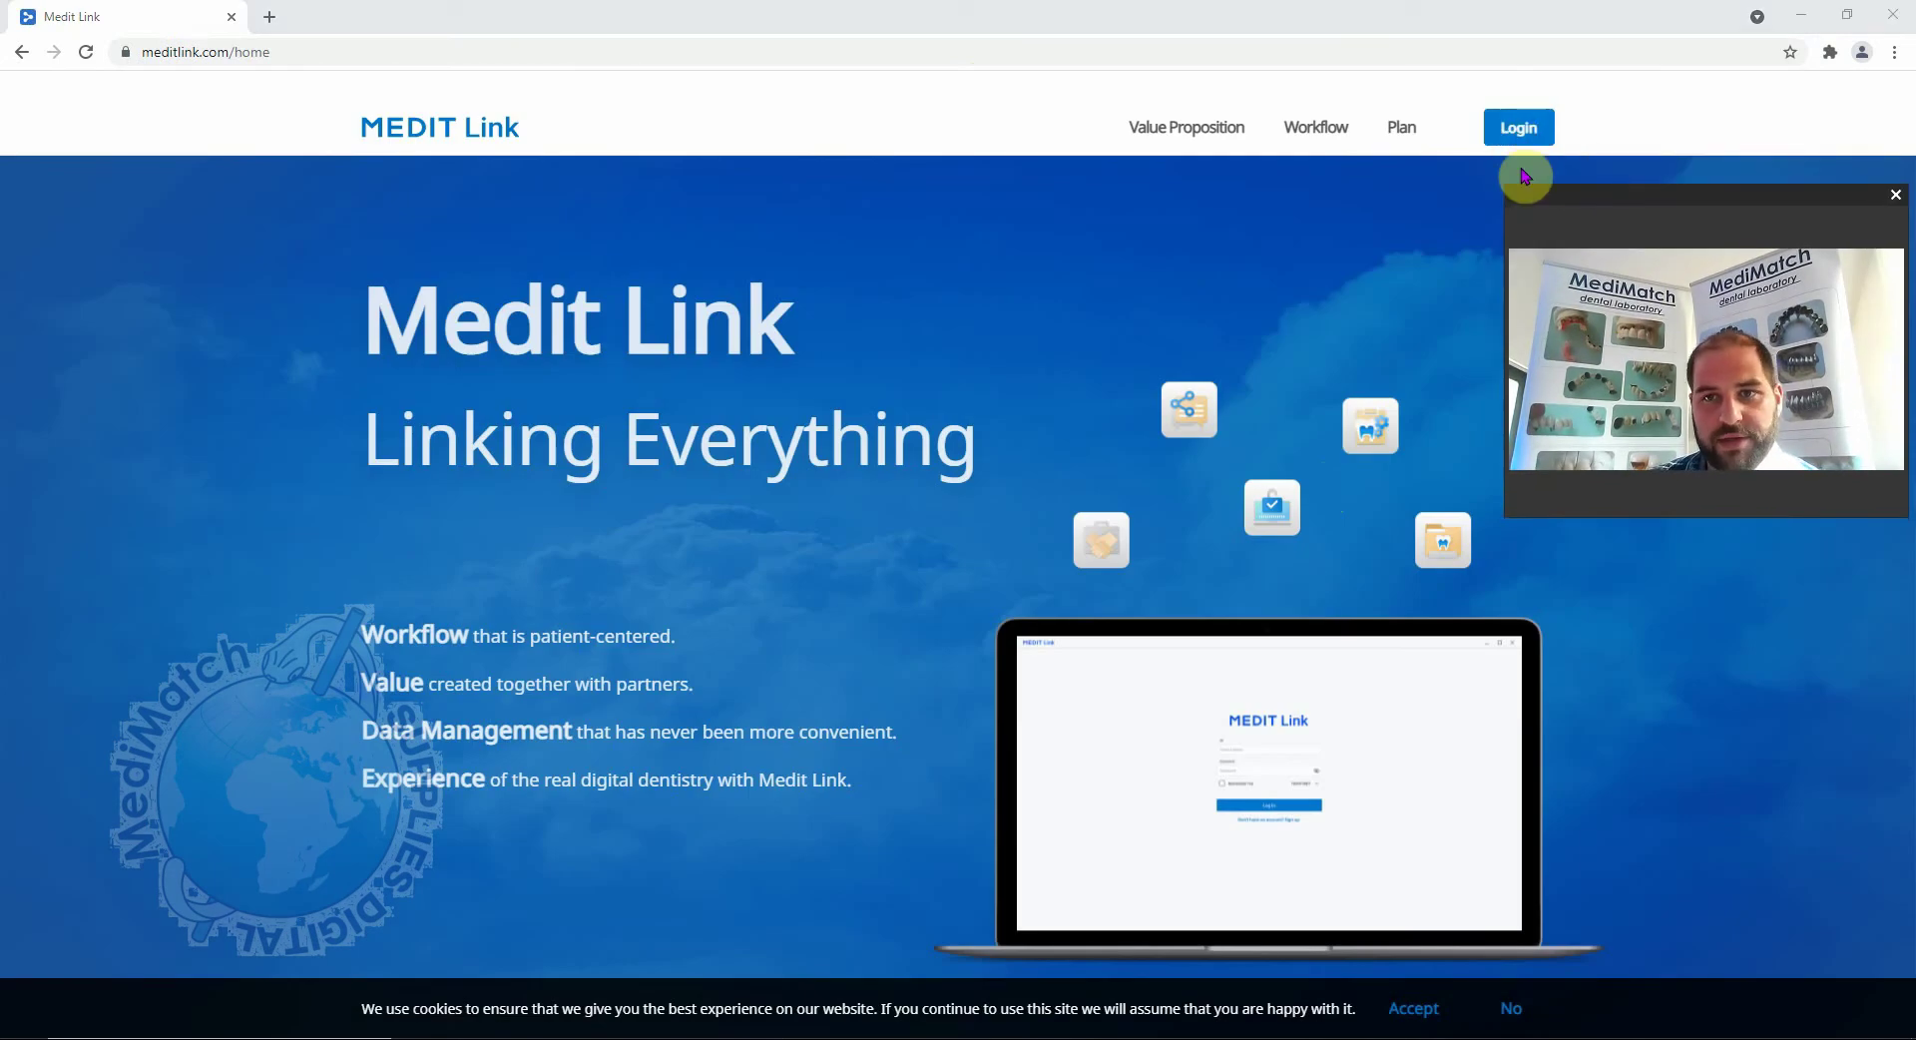
{"action": "left_click", "coordinate": [1519, 126]}
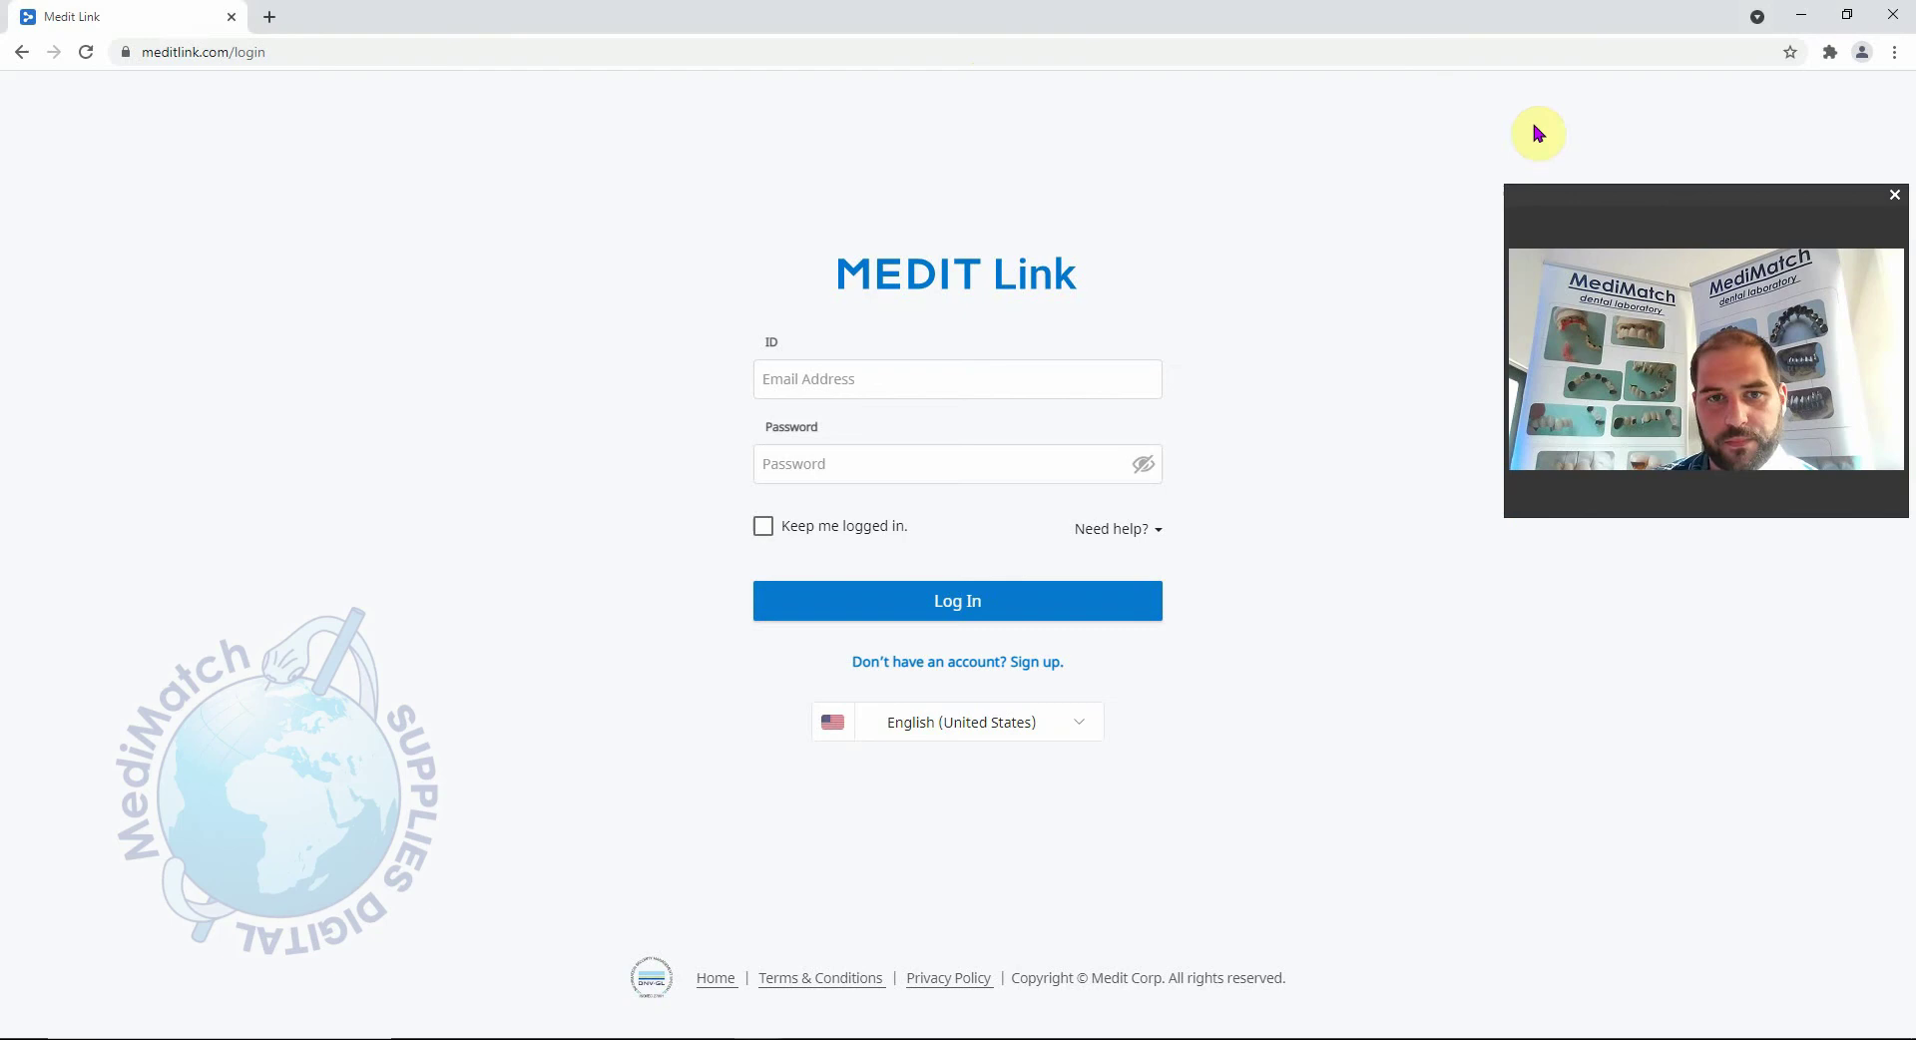
Start a new account sign-up and scroll down to the account type options.
{"action": "left_click", "coordinate": [928, 674]}
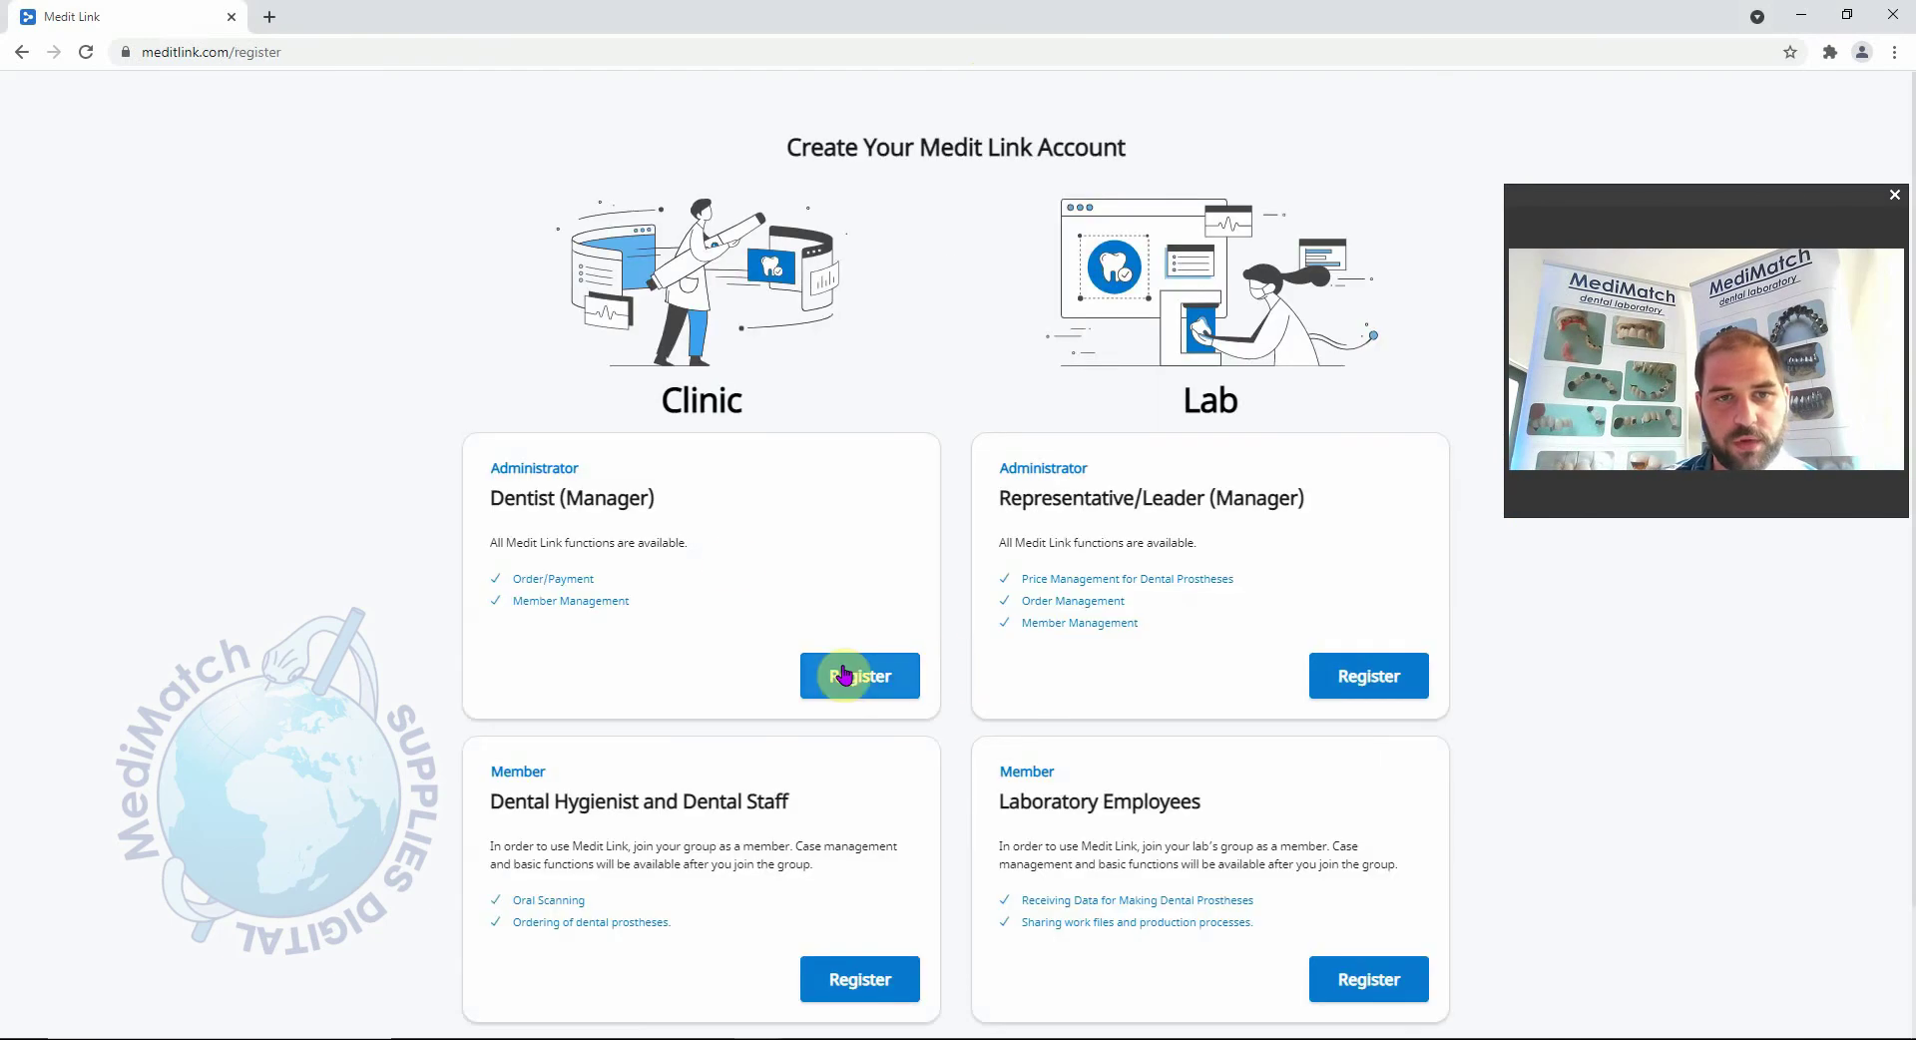
{"action": "scroll", "coordinate": [736, 556], "scroll_direction": "down", "scroll_amount": 1}
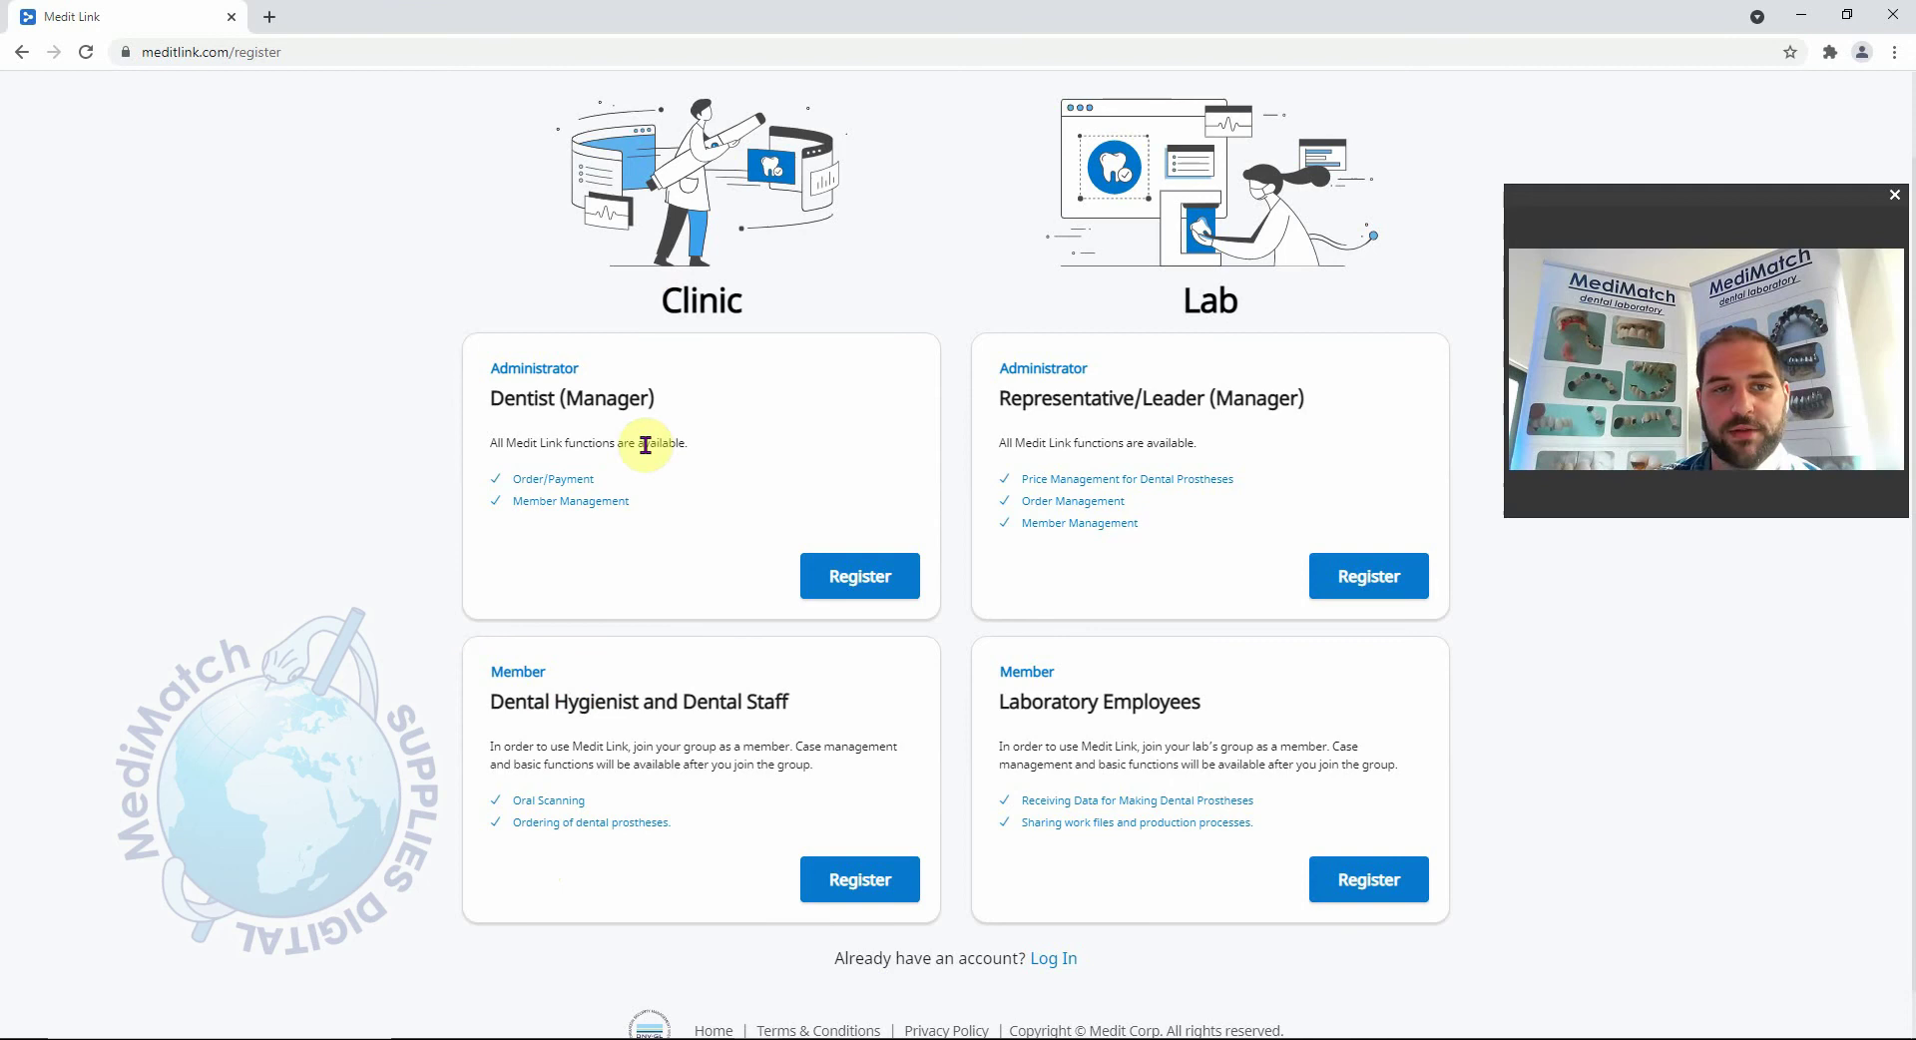
Register as Clinic Dentist (Manager) and enter 'DC DentalUK' as the clinic name.
{"action": "left_click", "coordinate": [865, 576]}
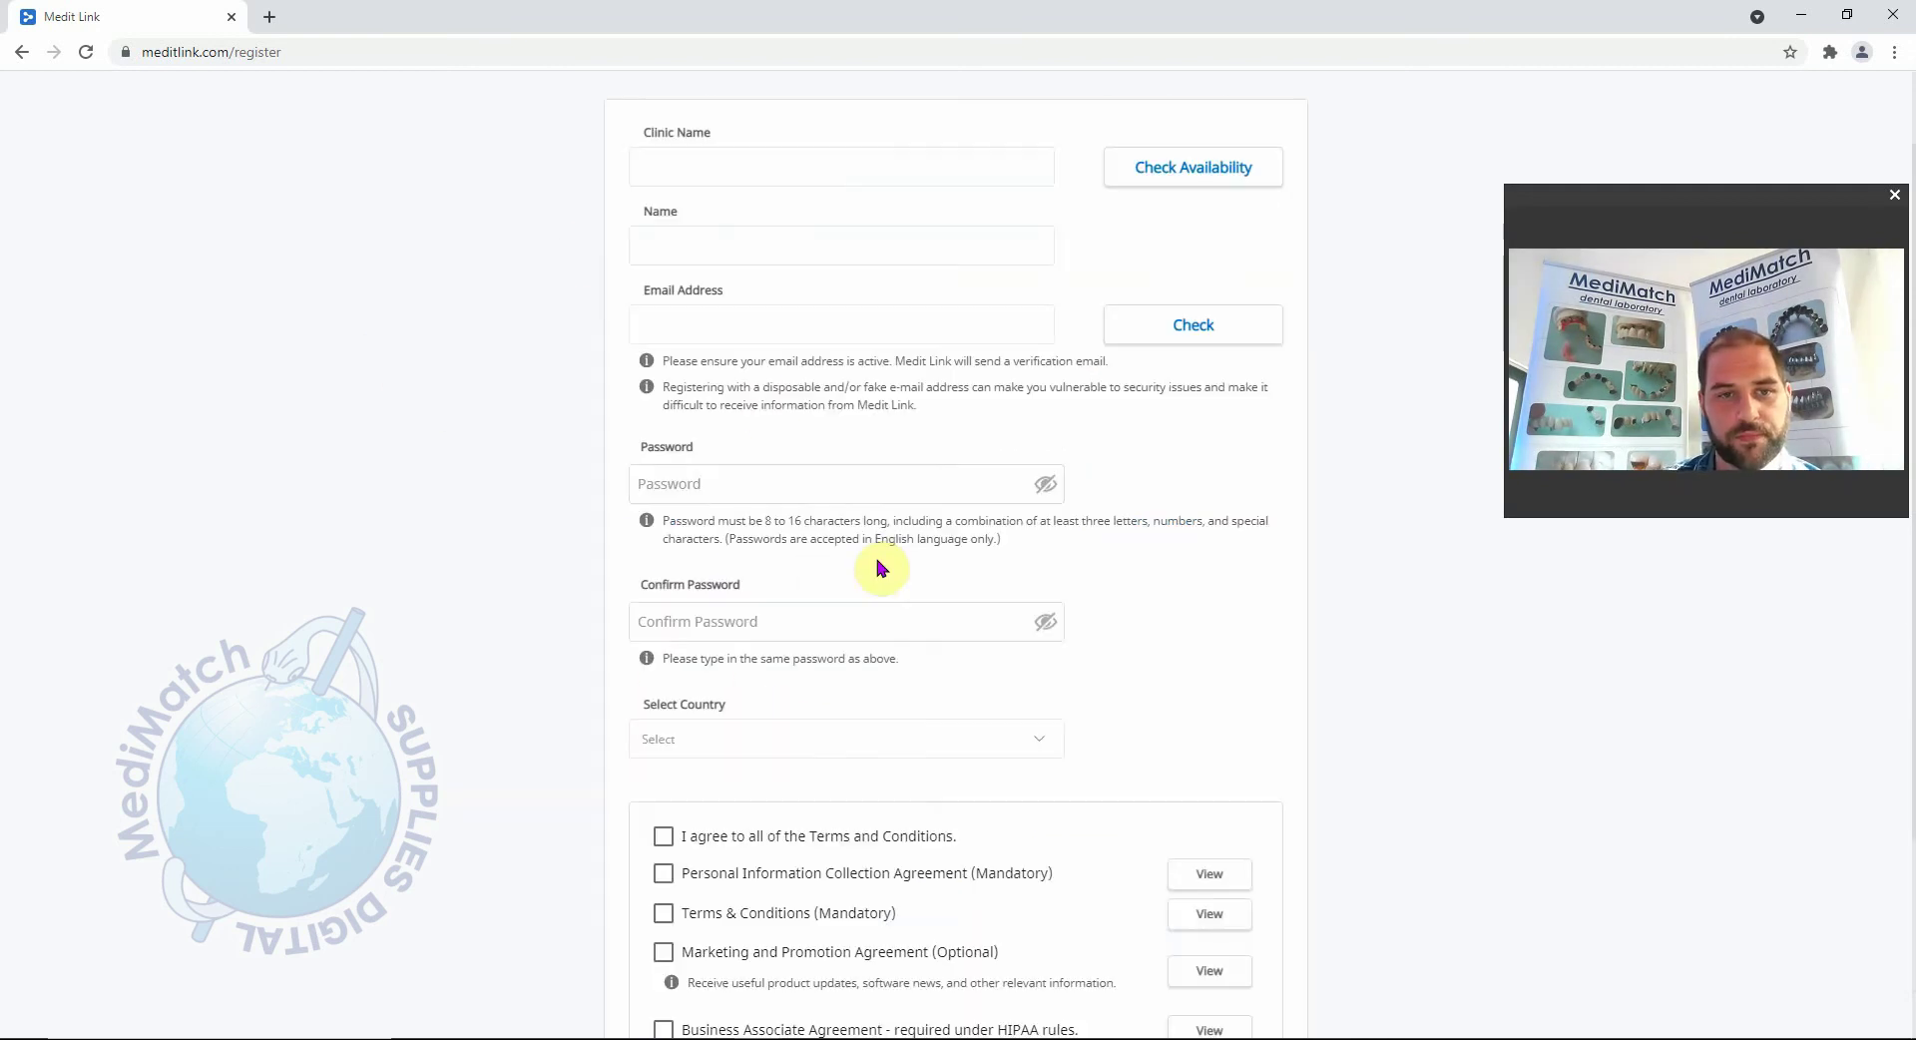
{"action": "scroll", "coordinate": [894, 561], "scroll_direction": "up", "scroll_amount": 1}
{"action": "left_click", "coordinate": [751, 261]}
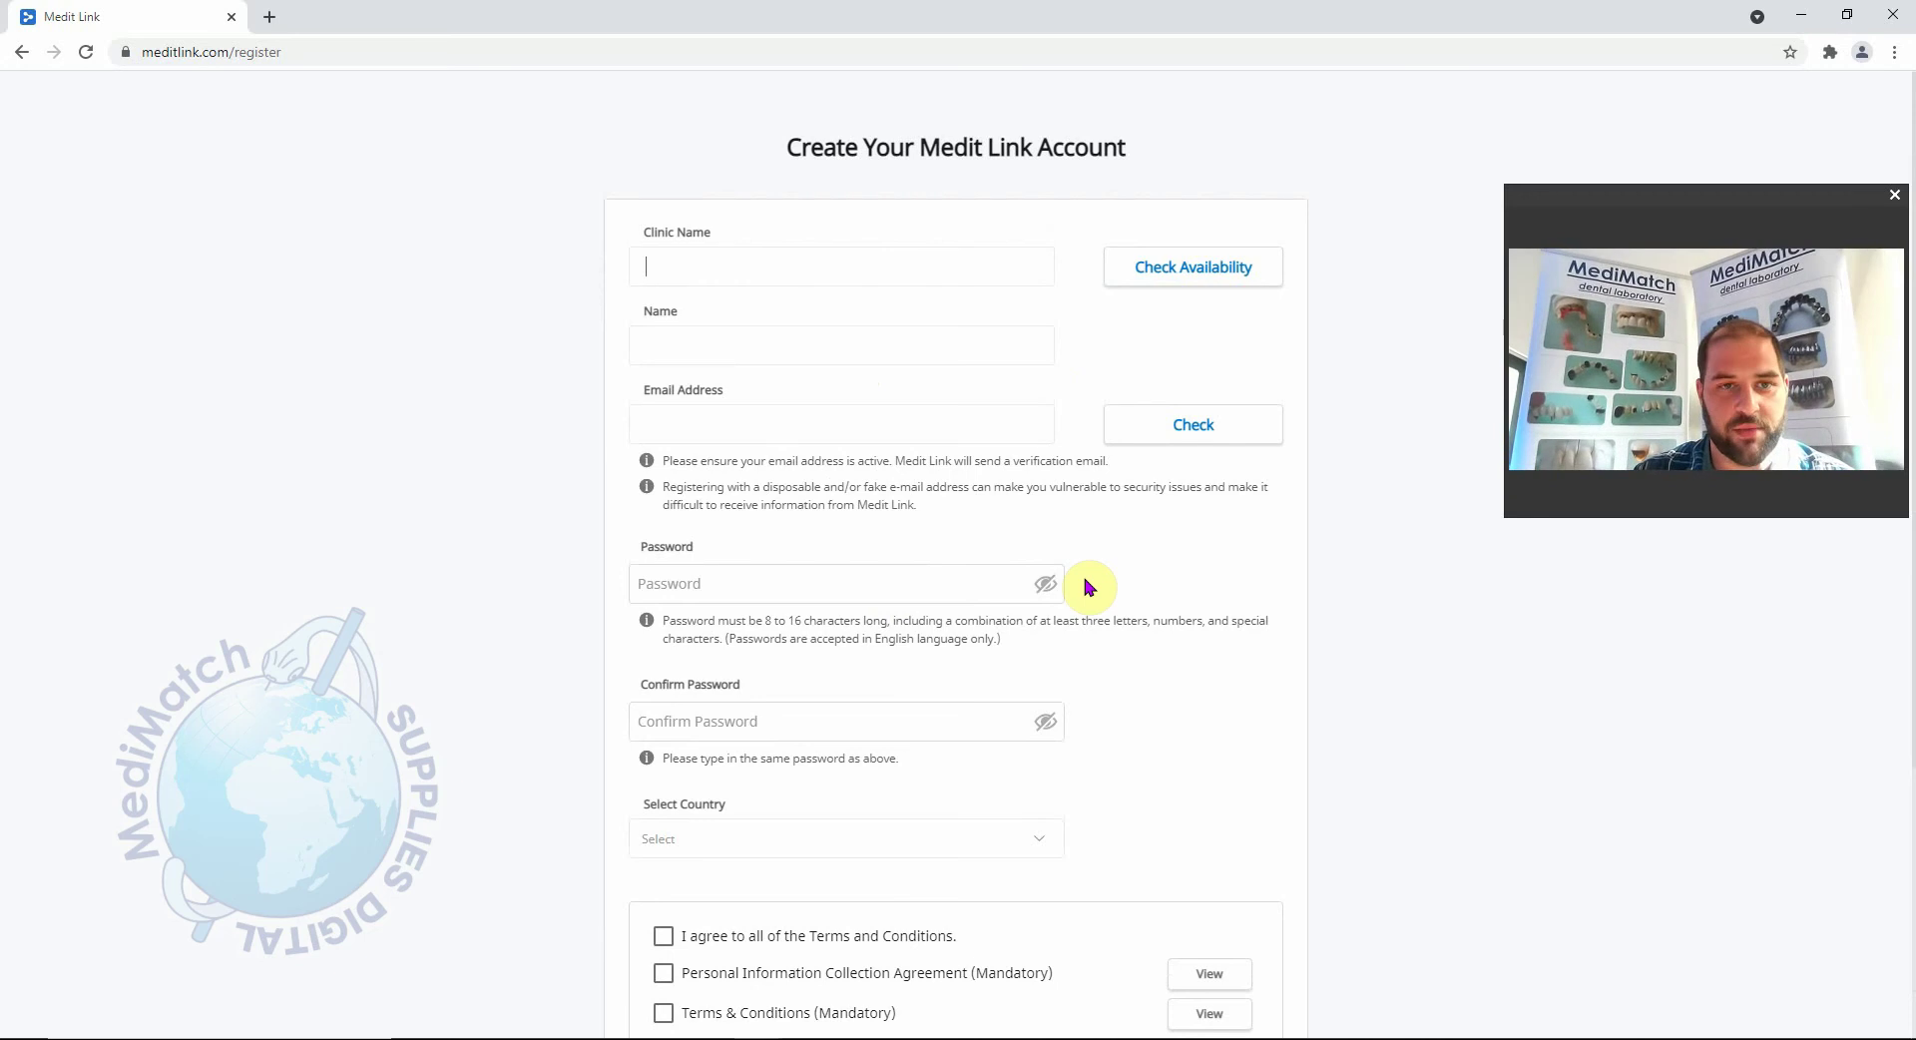
{"action": "type", "text": "DC"}
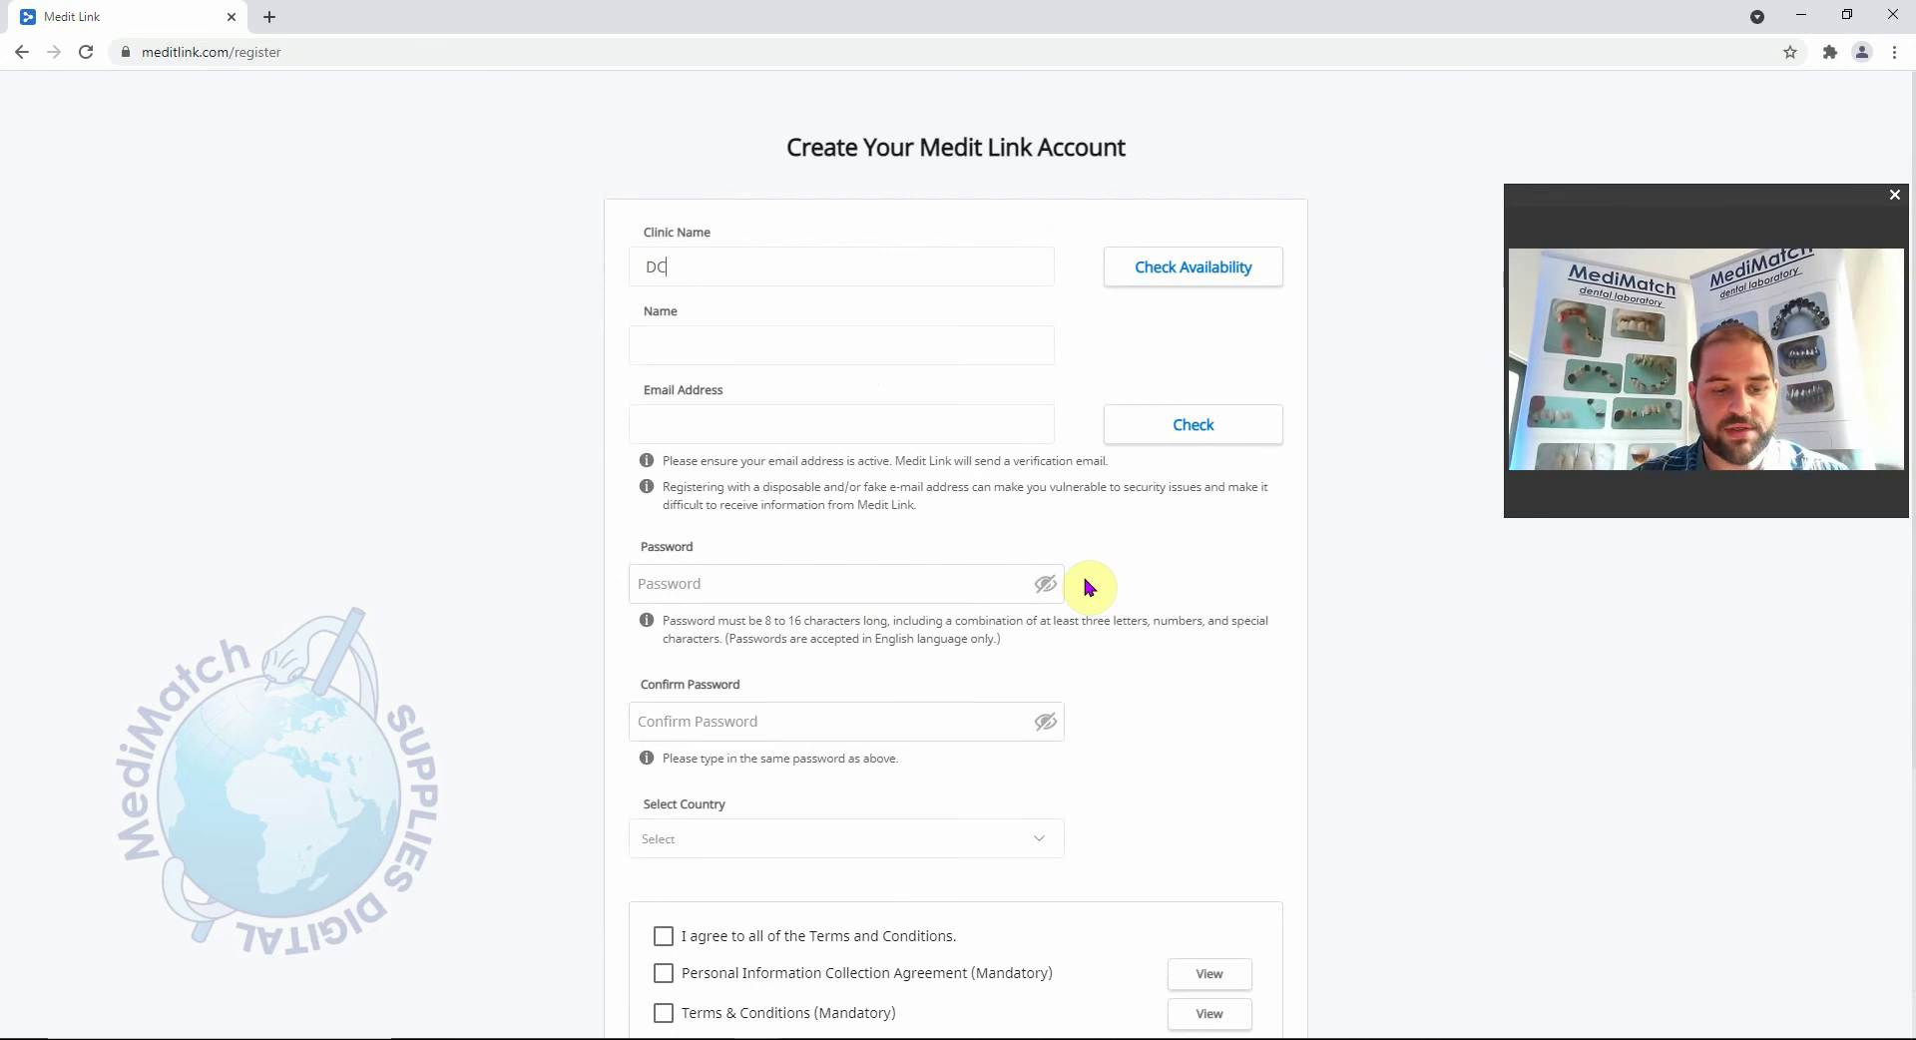
{"action": "type", "text": " Dent"}
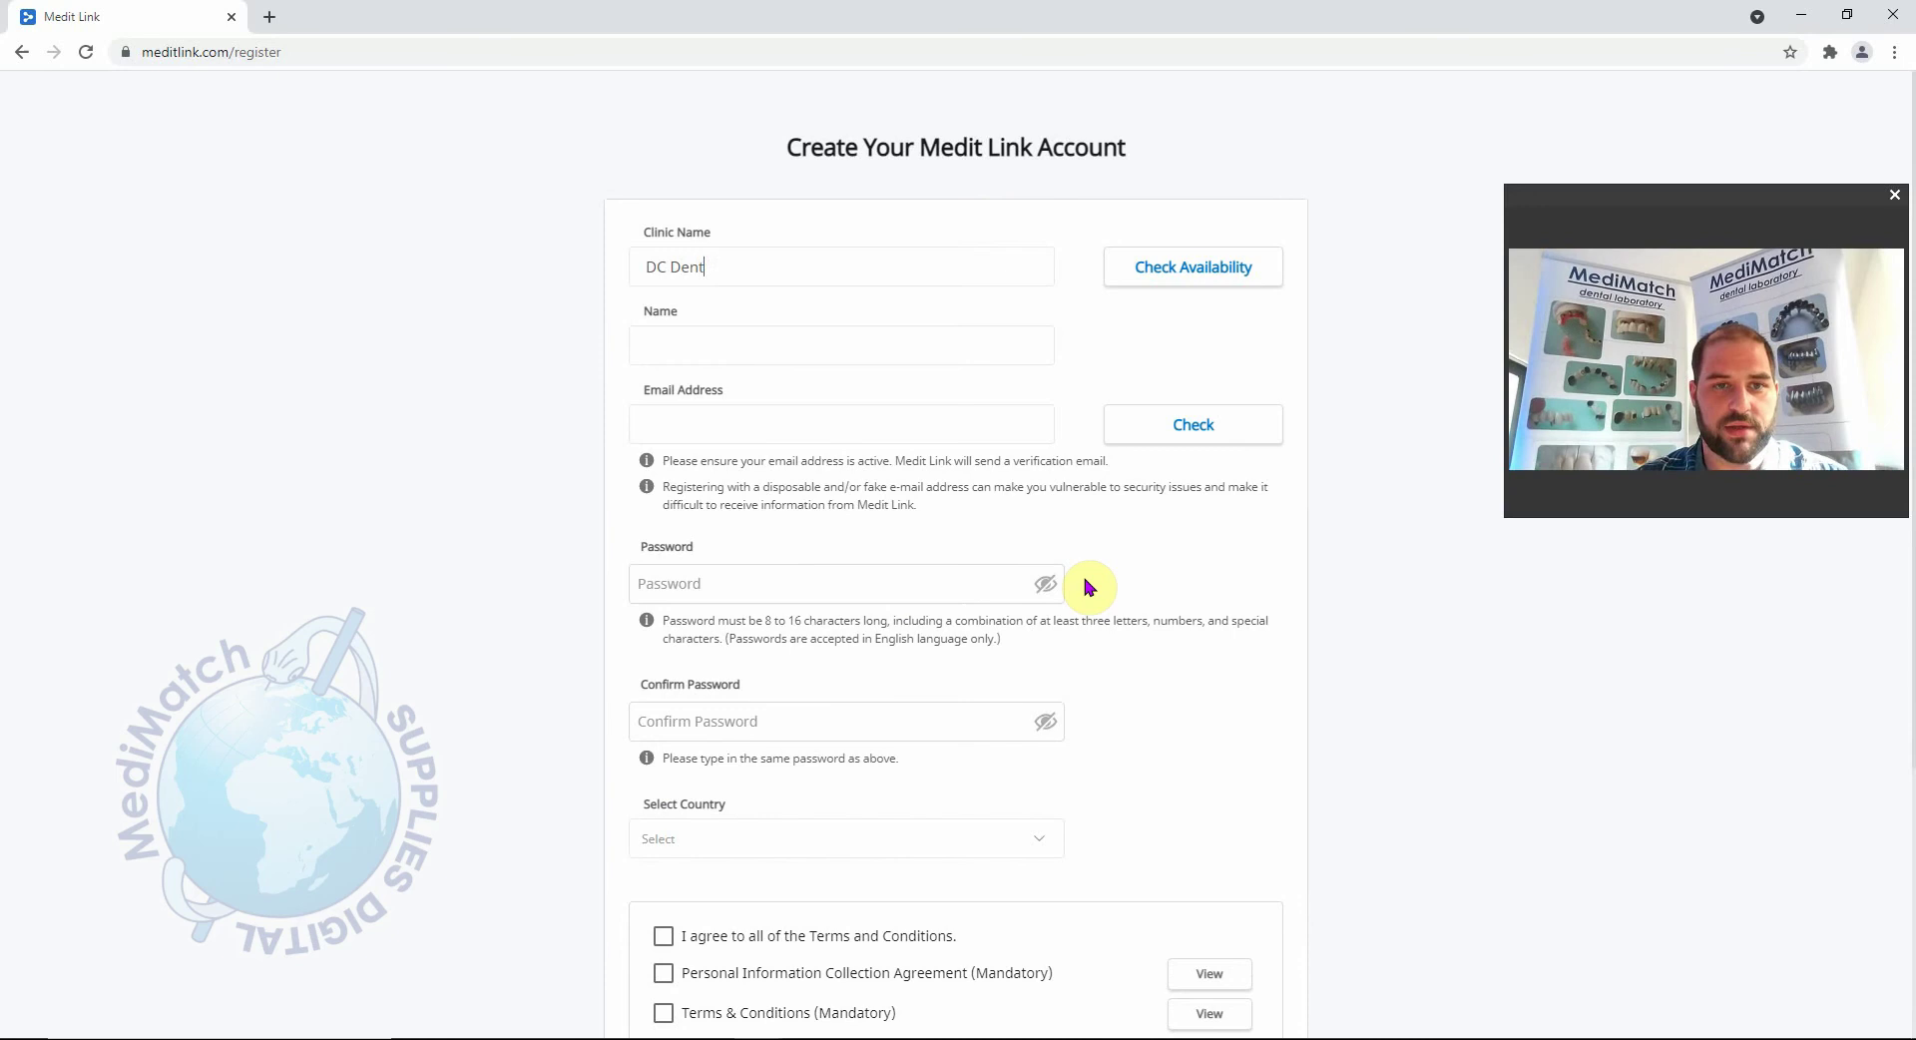
{"action": "type", "text": "alUK"}
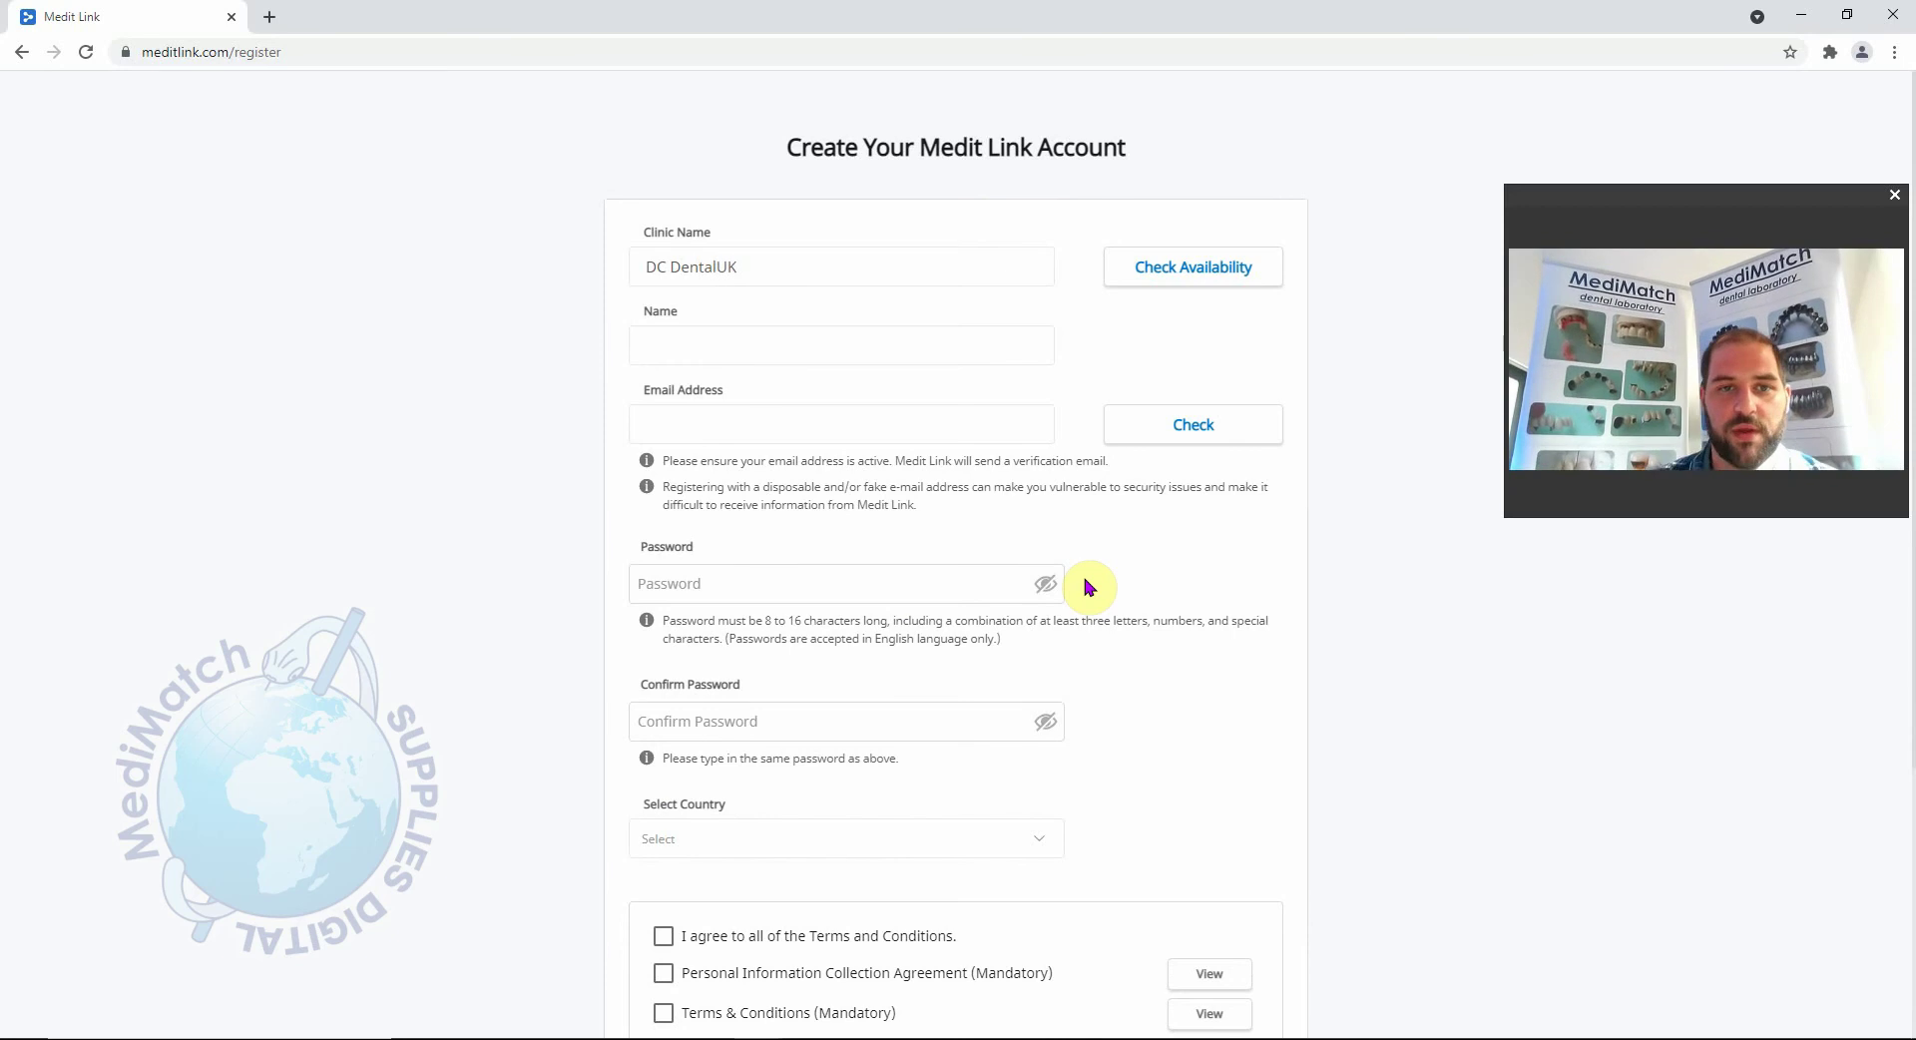
Check availability of 'DC DentalUK' and review the Available result.
{"action": "left_click", "coordinate": [1191, 272]}
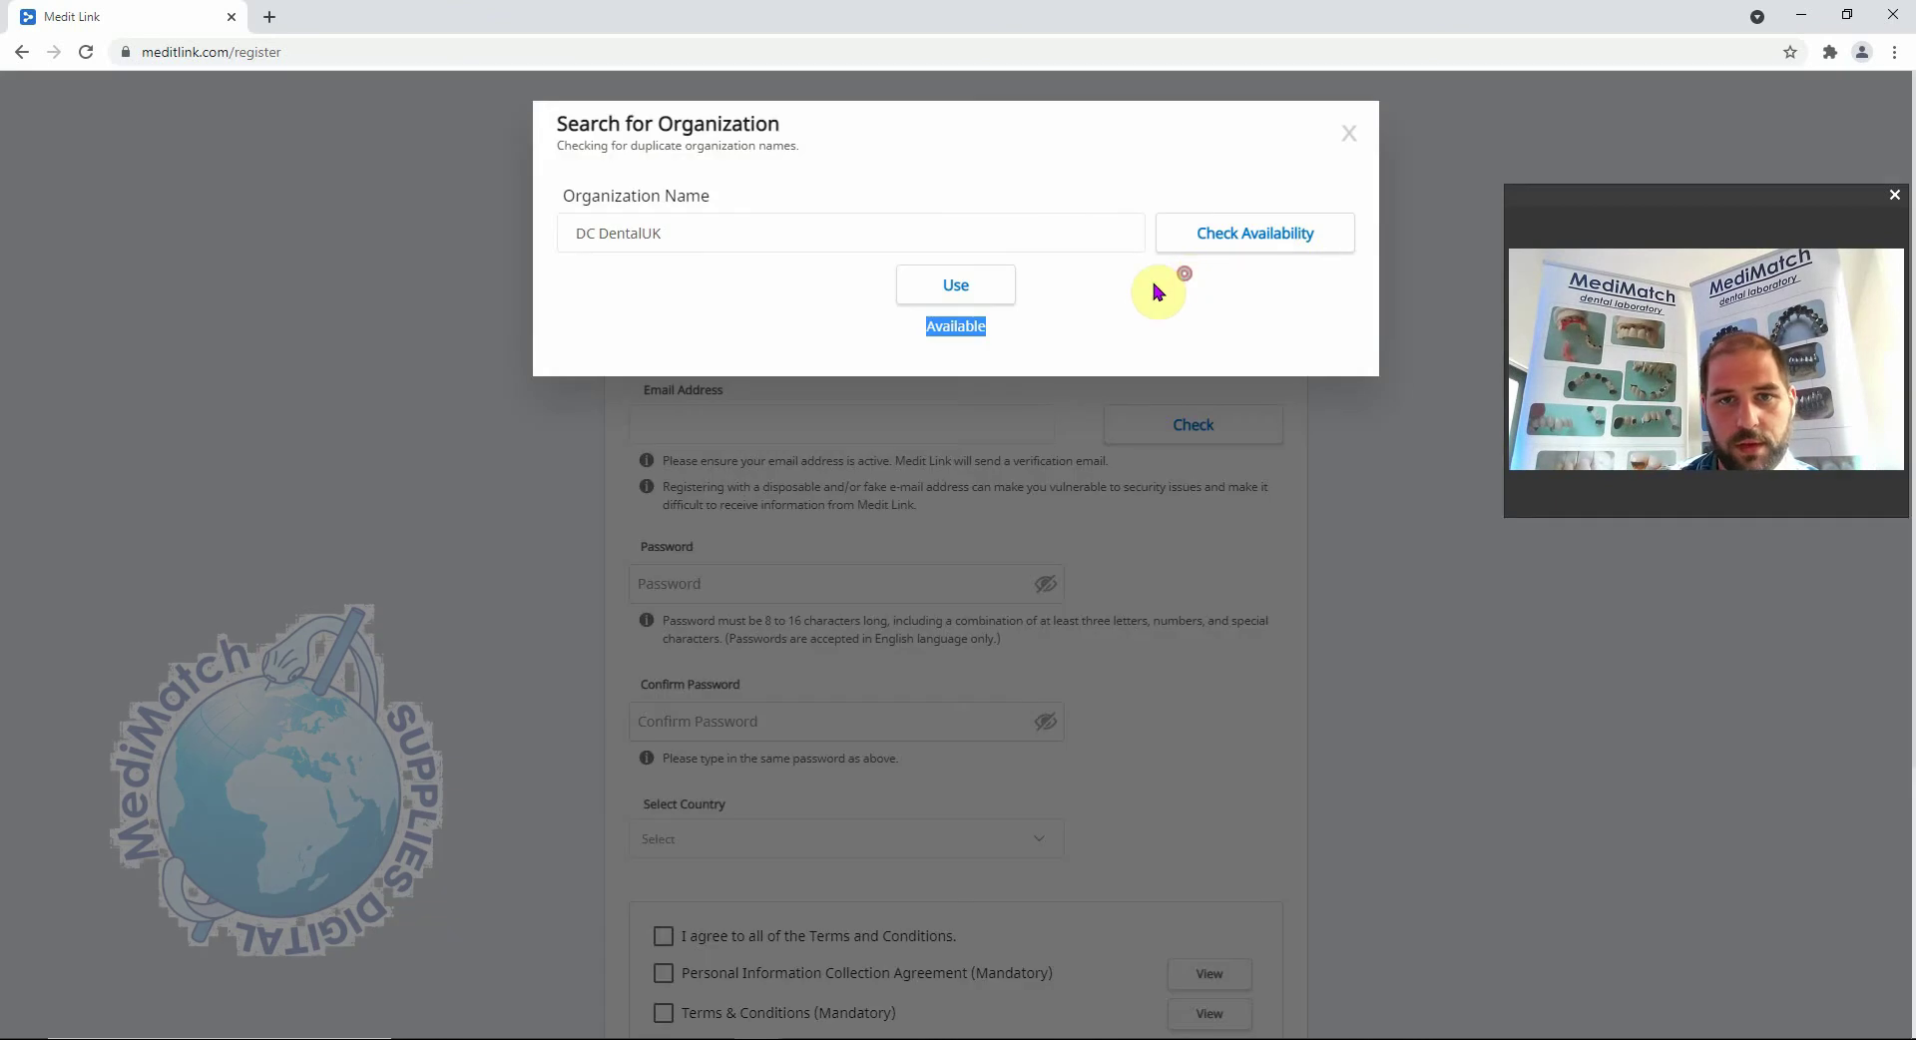
{"action": "left_click_drag", "start_coordinate": [1003, 341], "coordinate": [887, 321]}
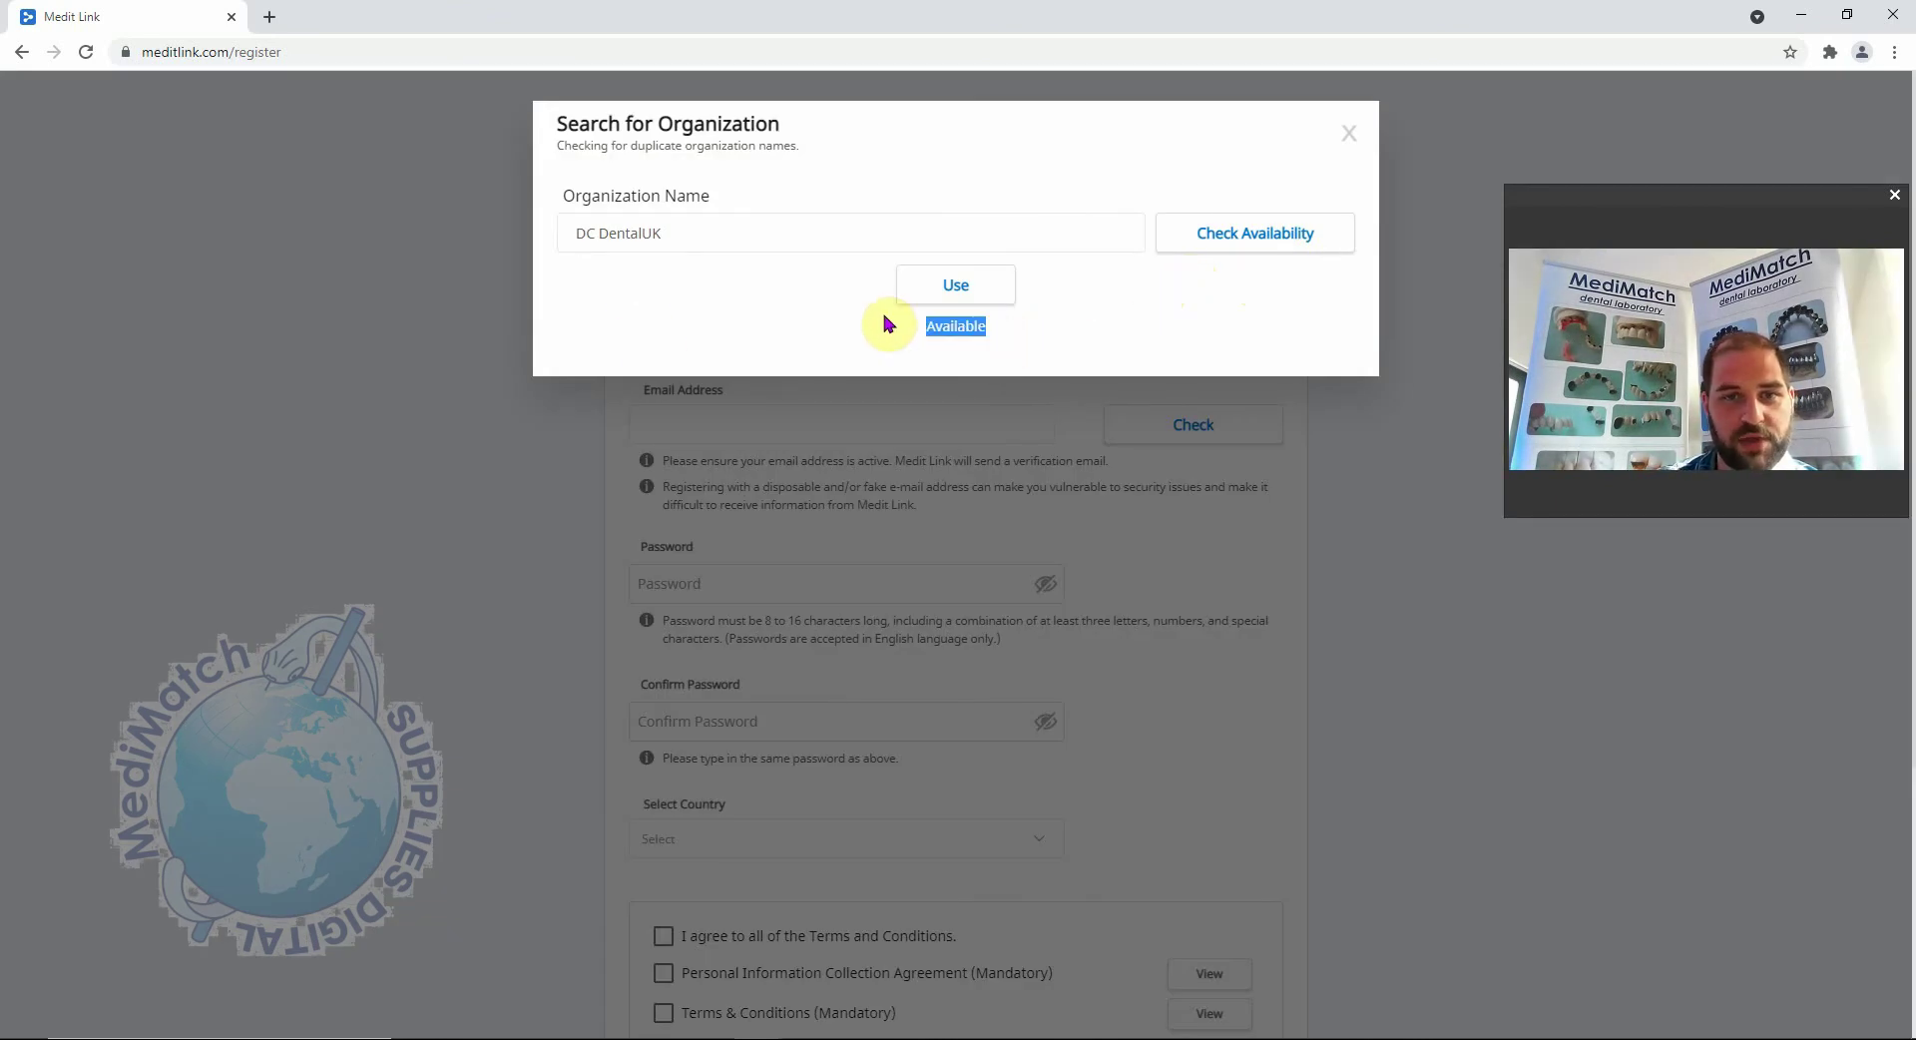
{"action": "left_click", "coordinate": [1016, 346]}
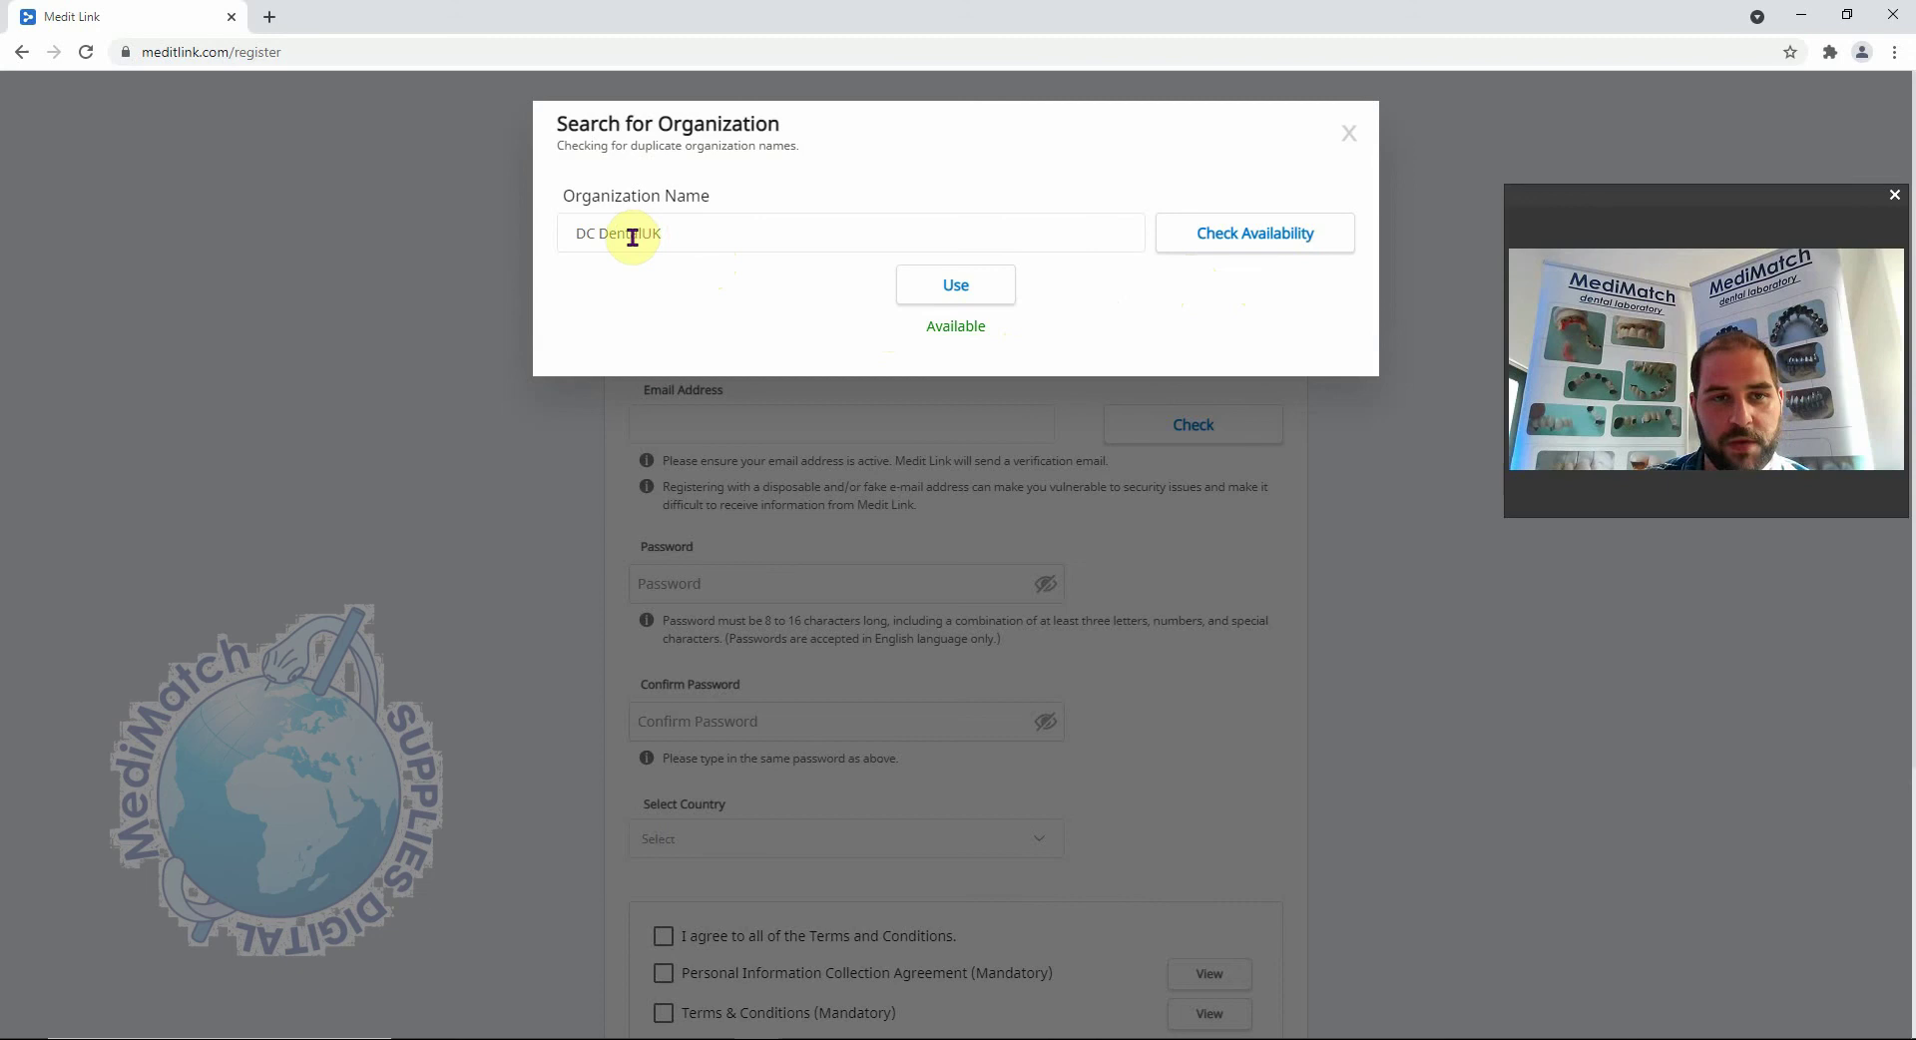
{"action": "left_click_drag", "start_coordinate": [706, 236], "coordinate": [505, 236]}
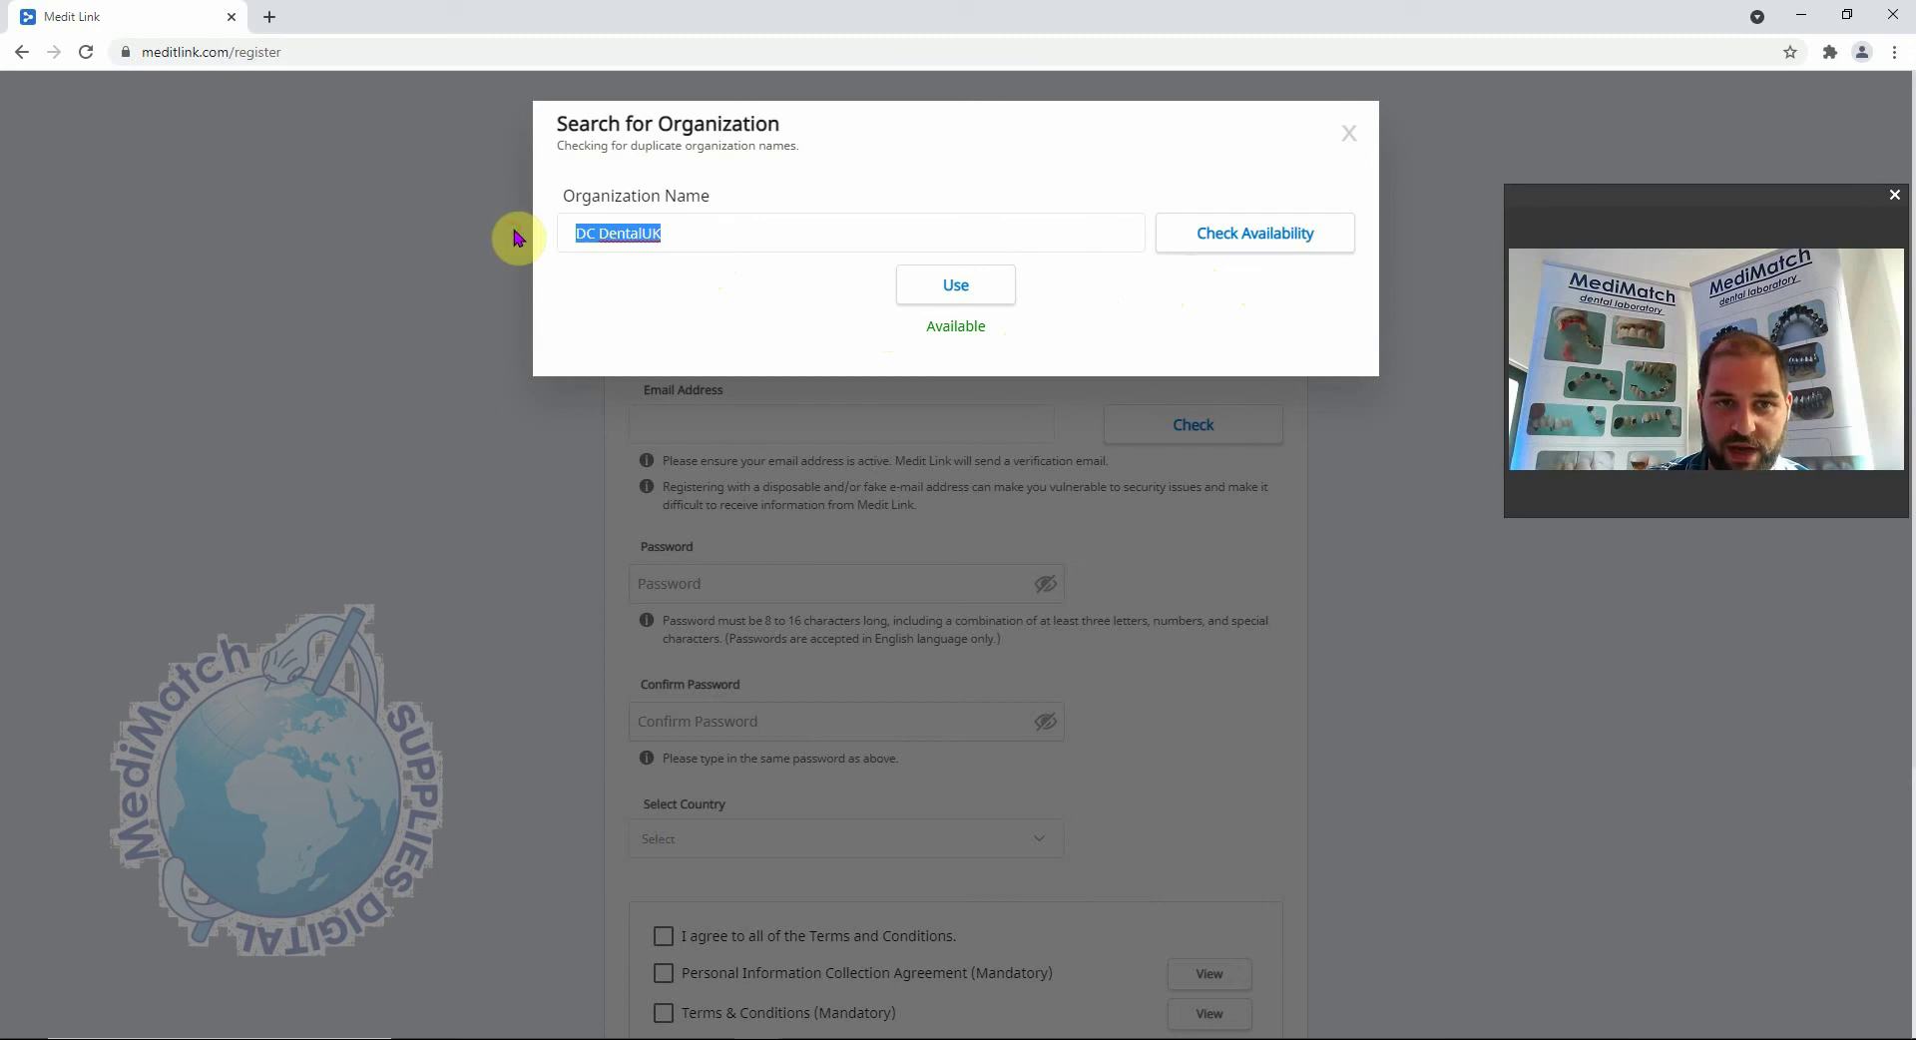
{"action": "left_click", "coordinate": [659, 300]}
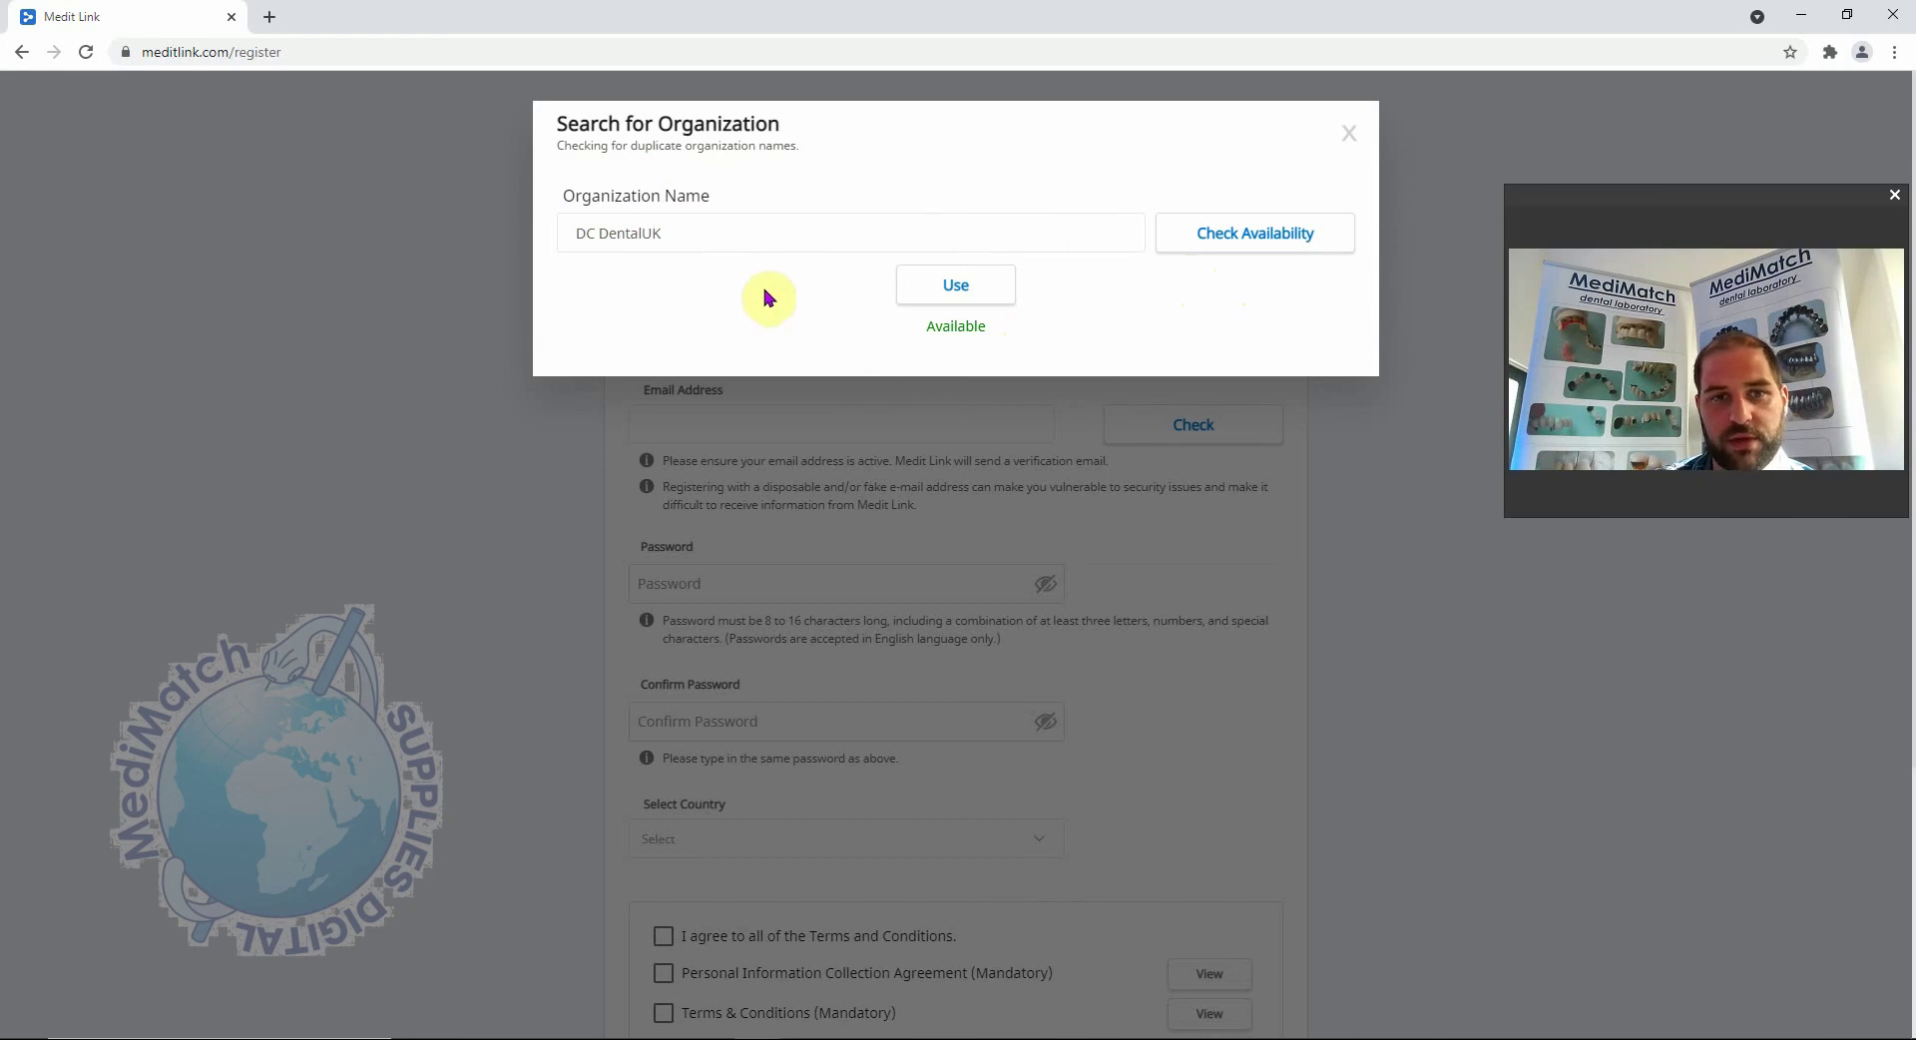
Use 'DC DentalUK' as the organization and enter the account holder's full name and e-mail.
{"action": "left_click", "coordinate": [975, 295]}
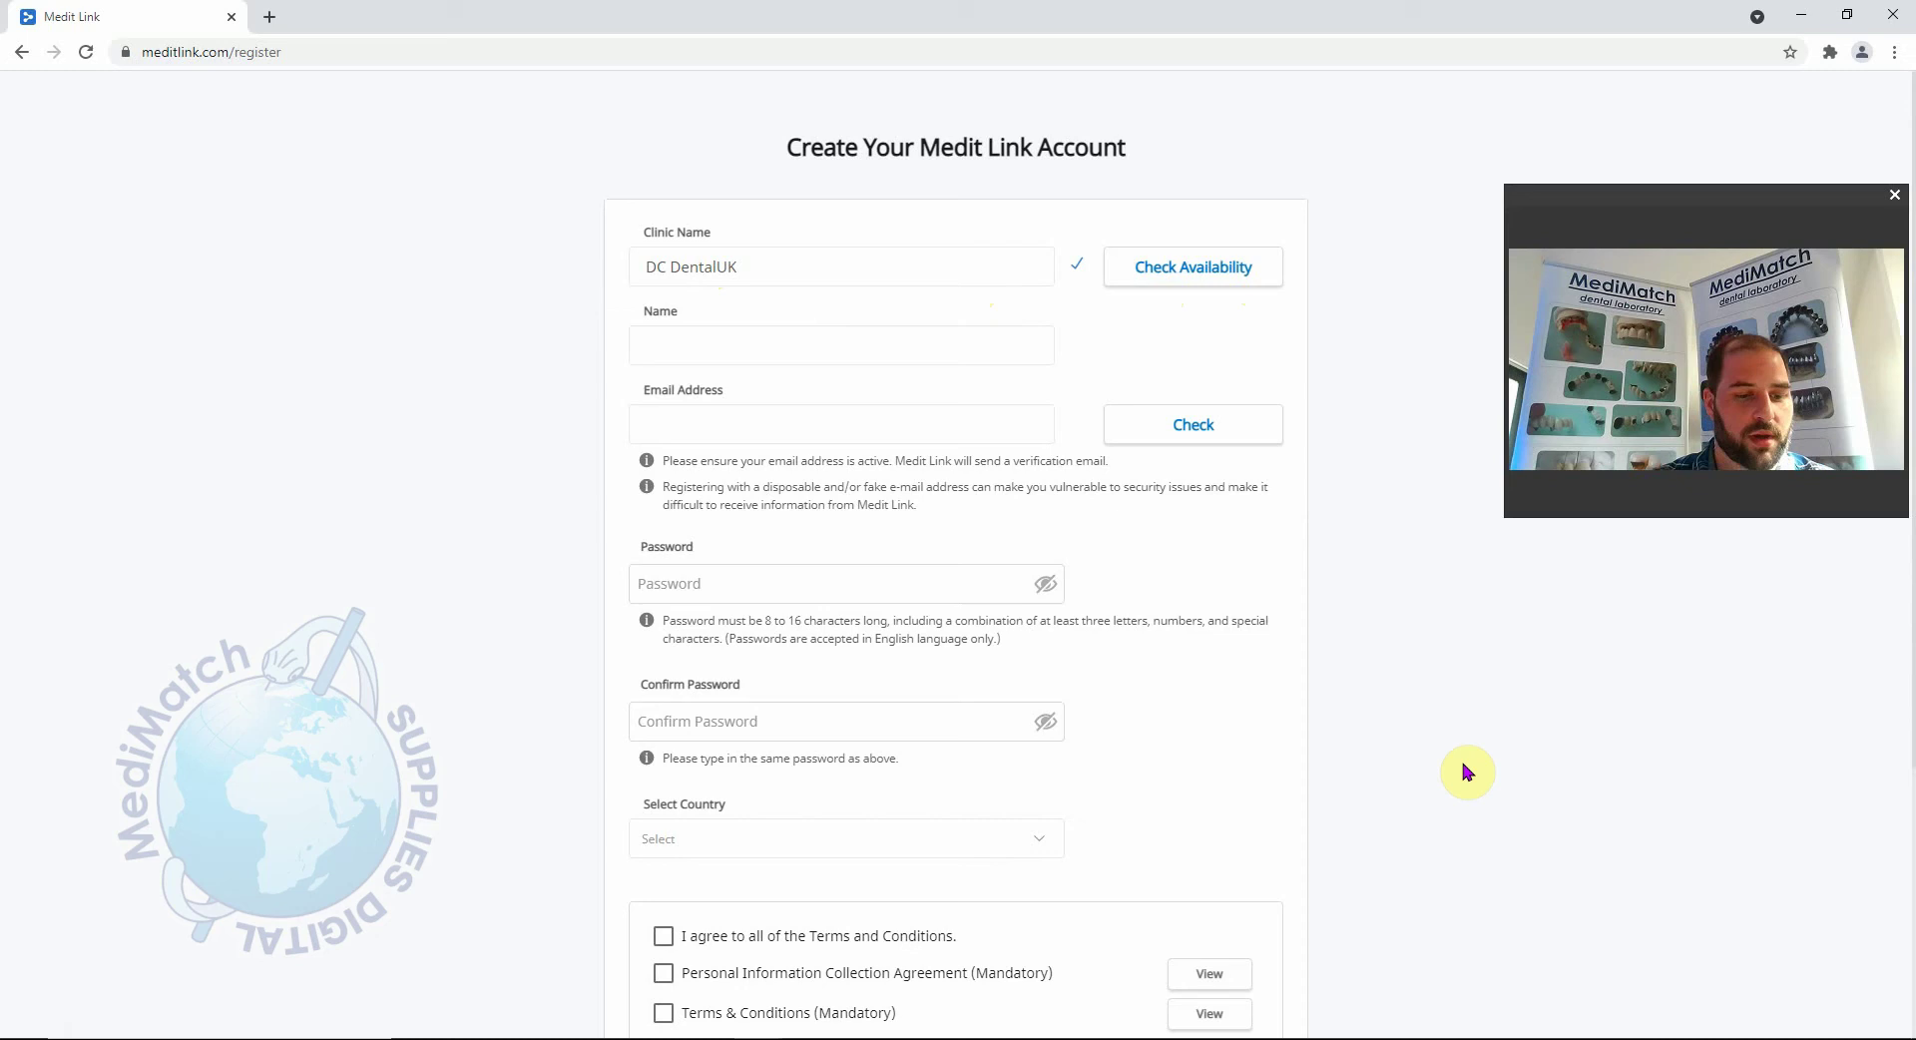
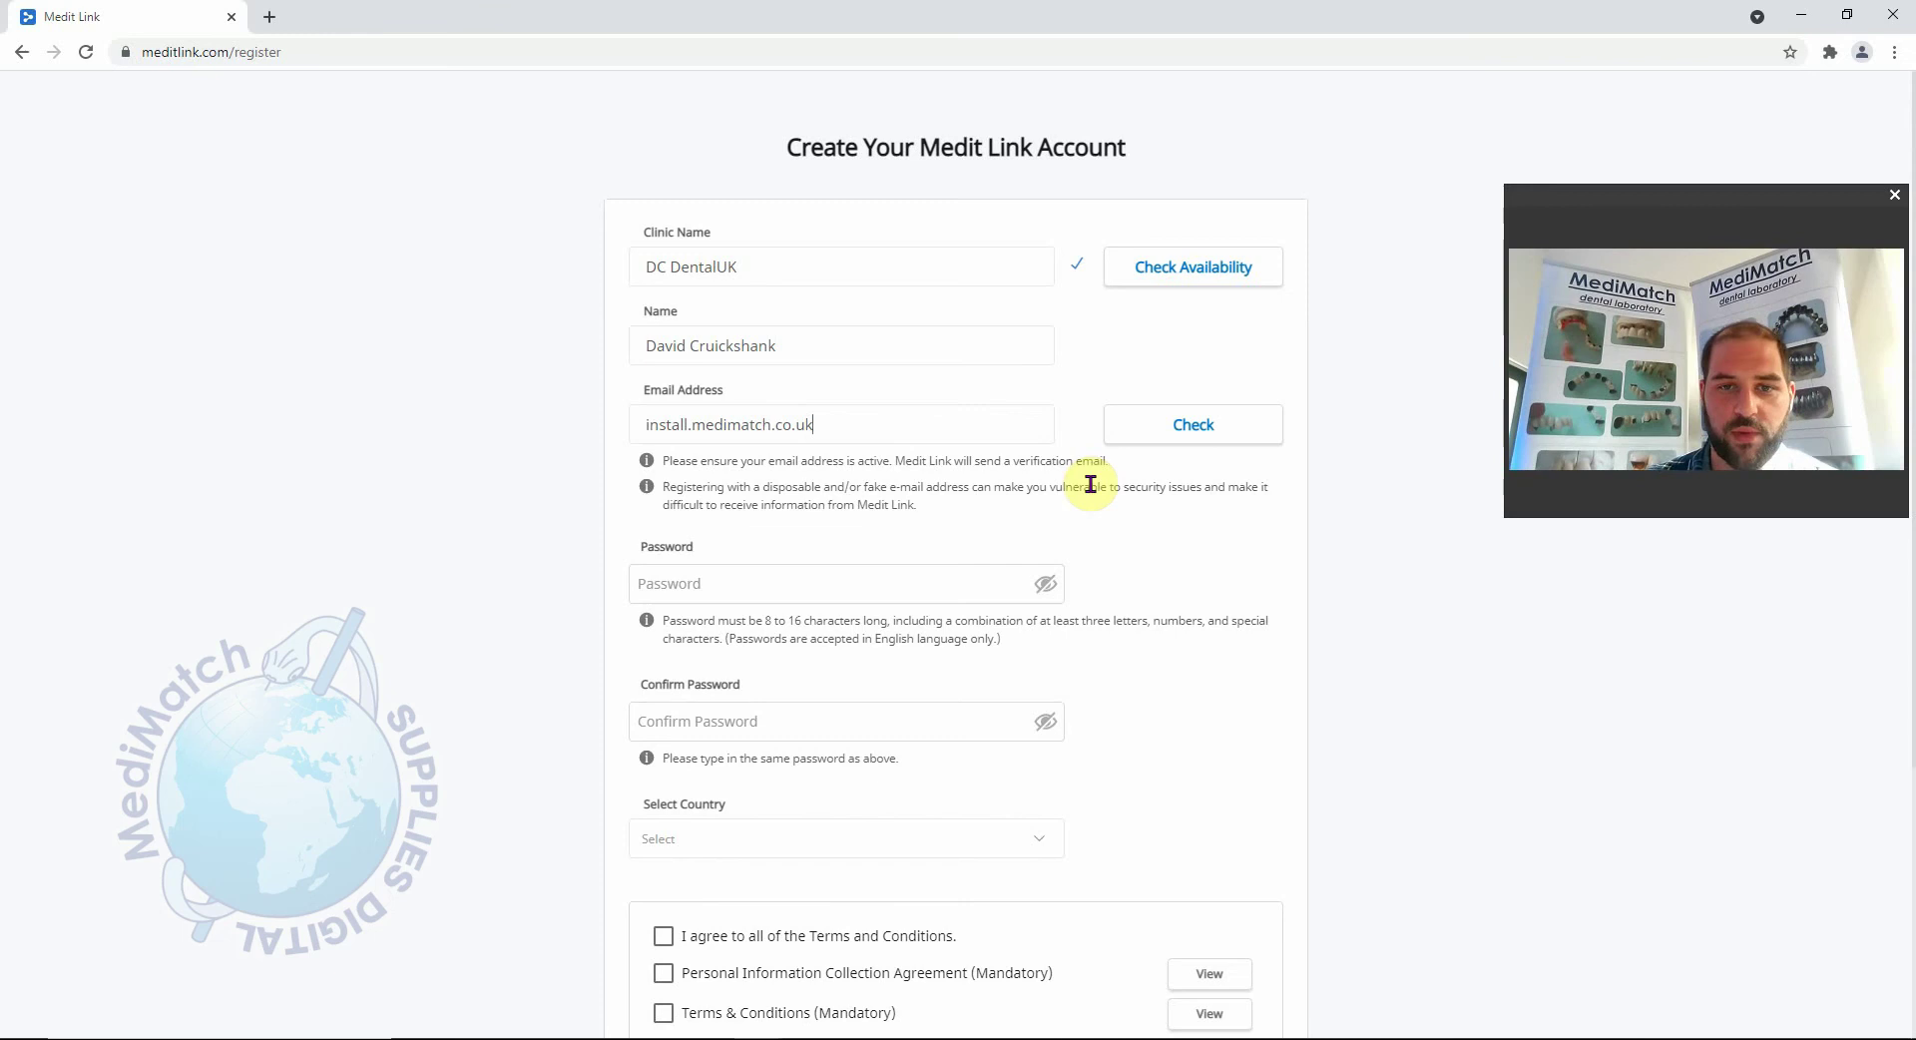
Add the missing @ to the e-mail address and verify it with Check.
{"action": "left_click", "coordinate": [1203, 437]}
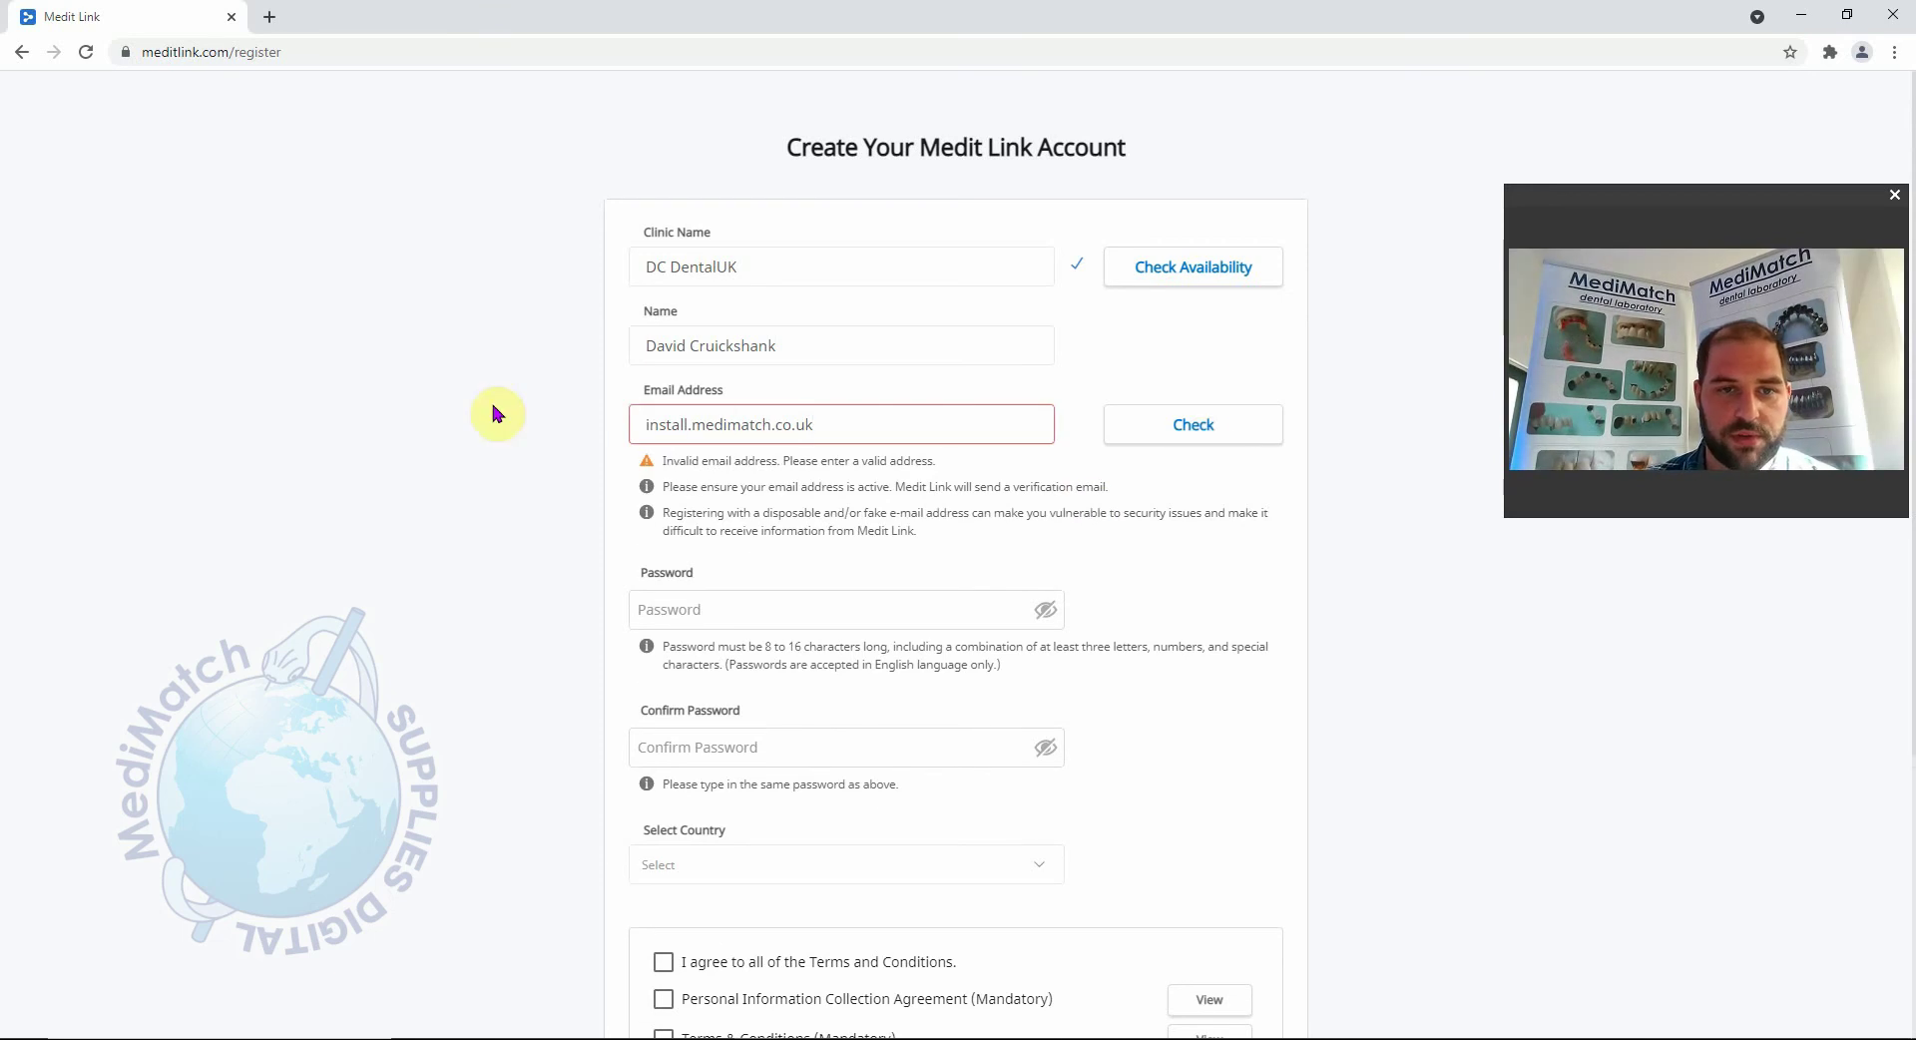
{"action": "left_click", "coordinate": [692, 427]}
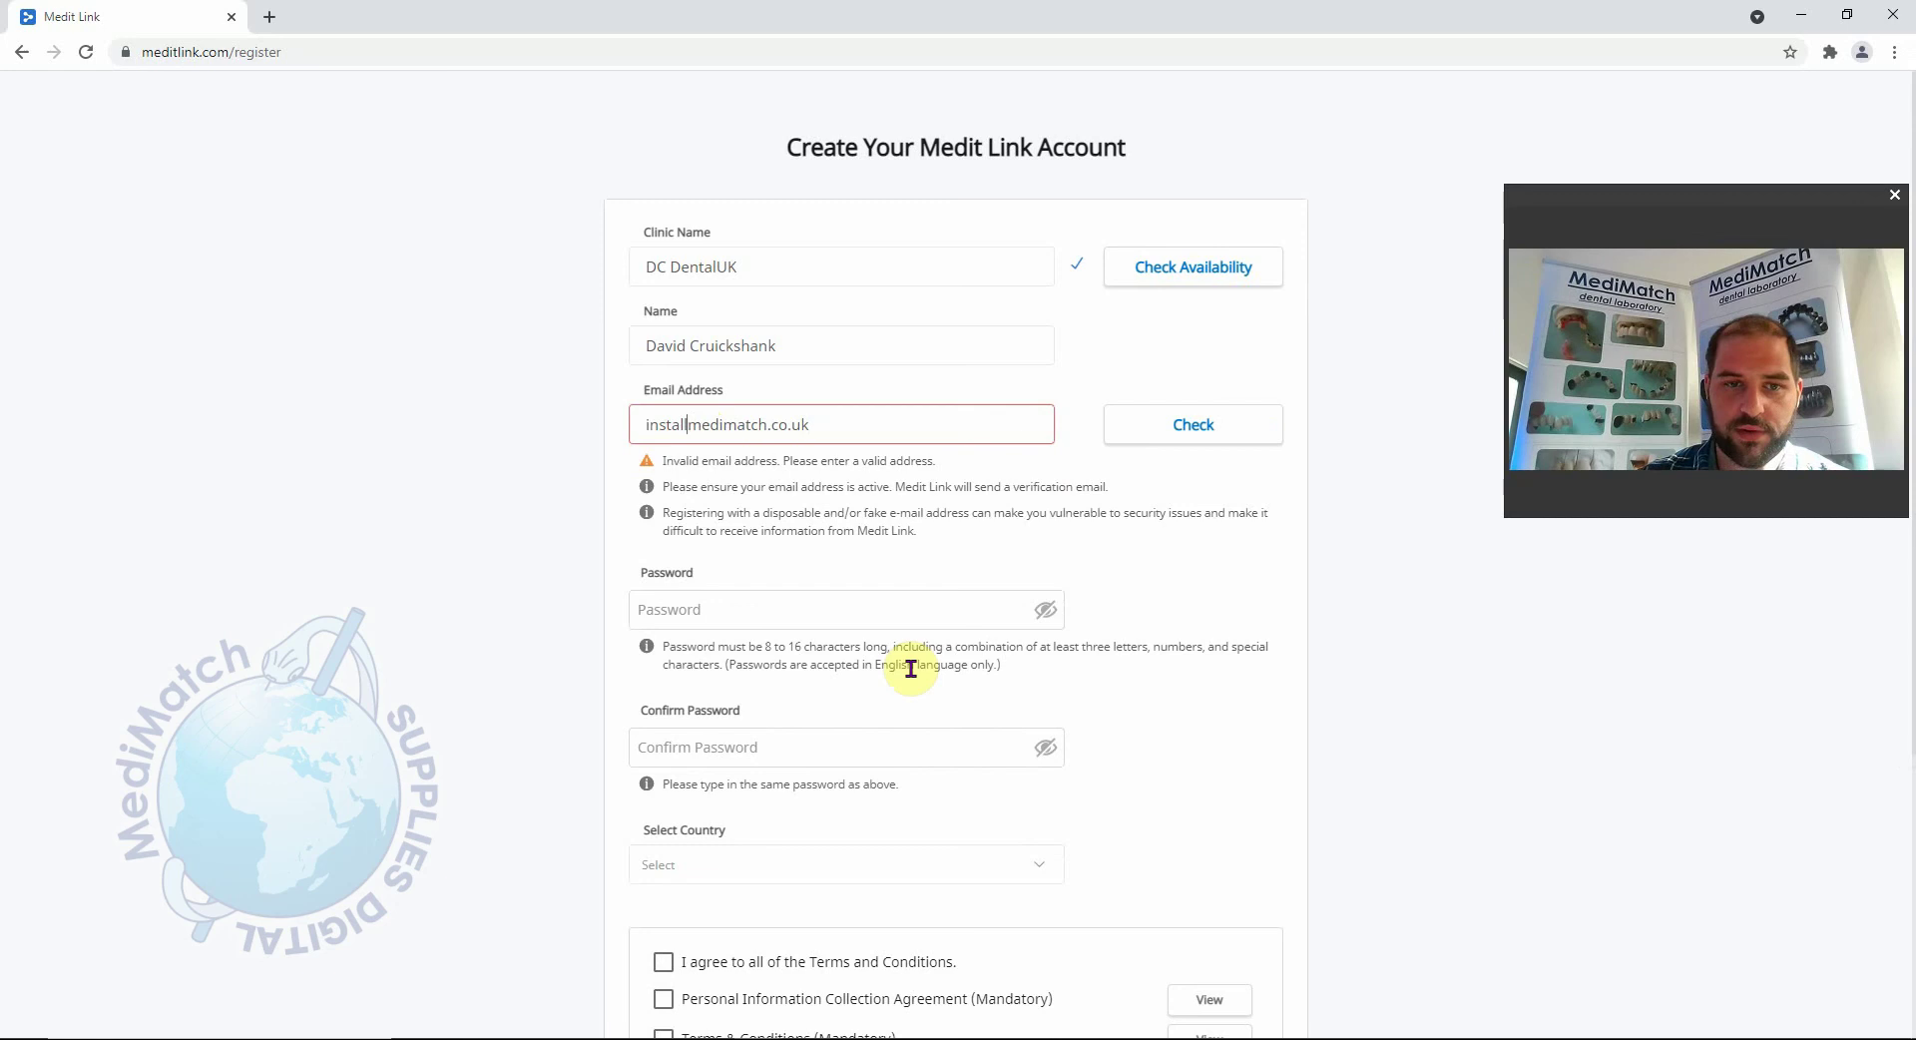
{"action": "type", "text": "@"}
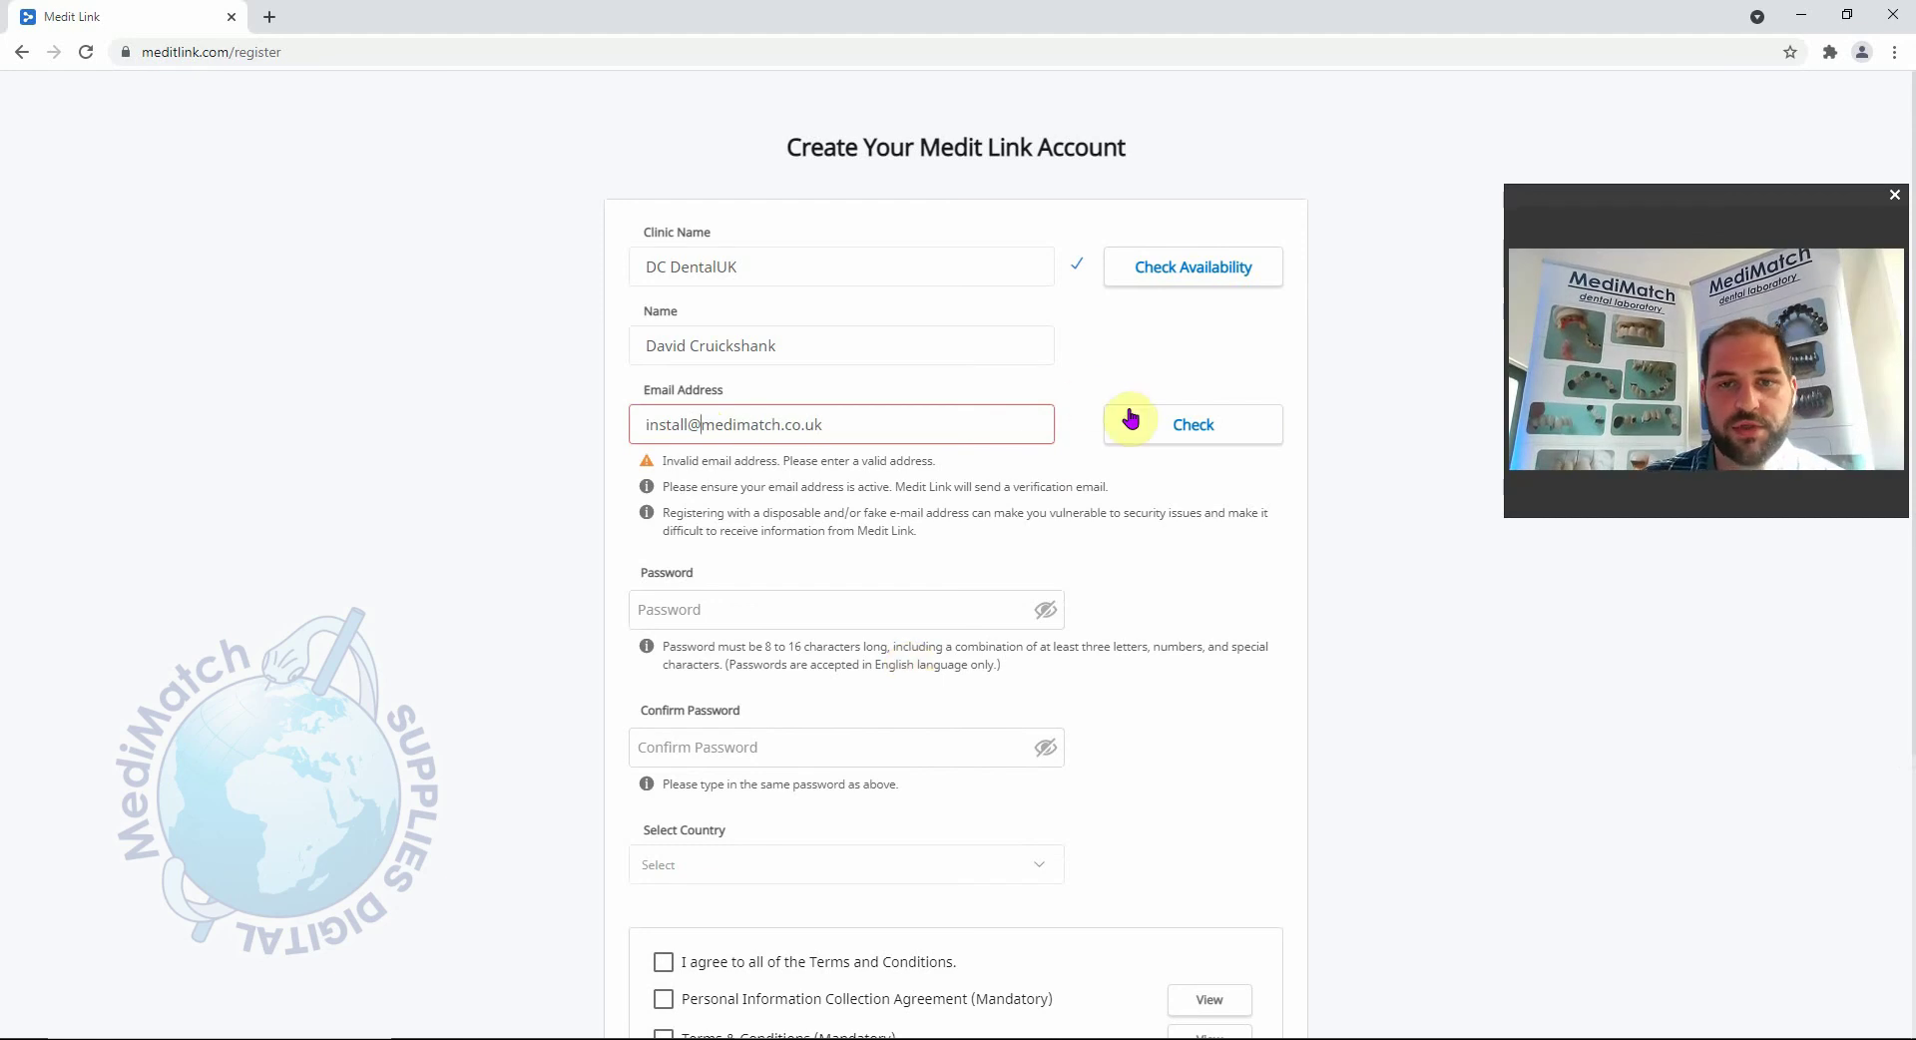
{"action": "left_click", "coordinate": [1134, 423]}
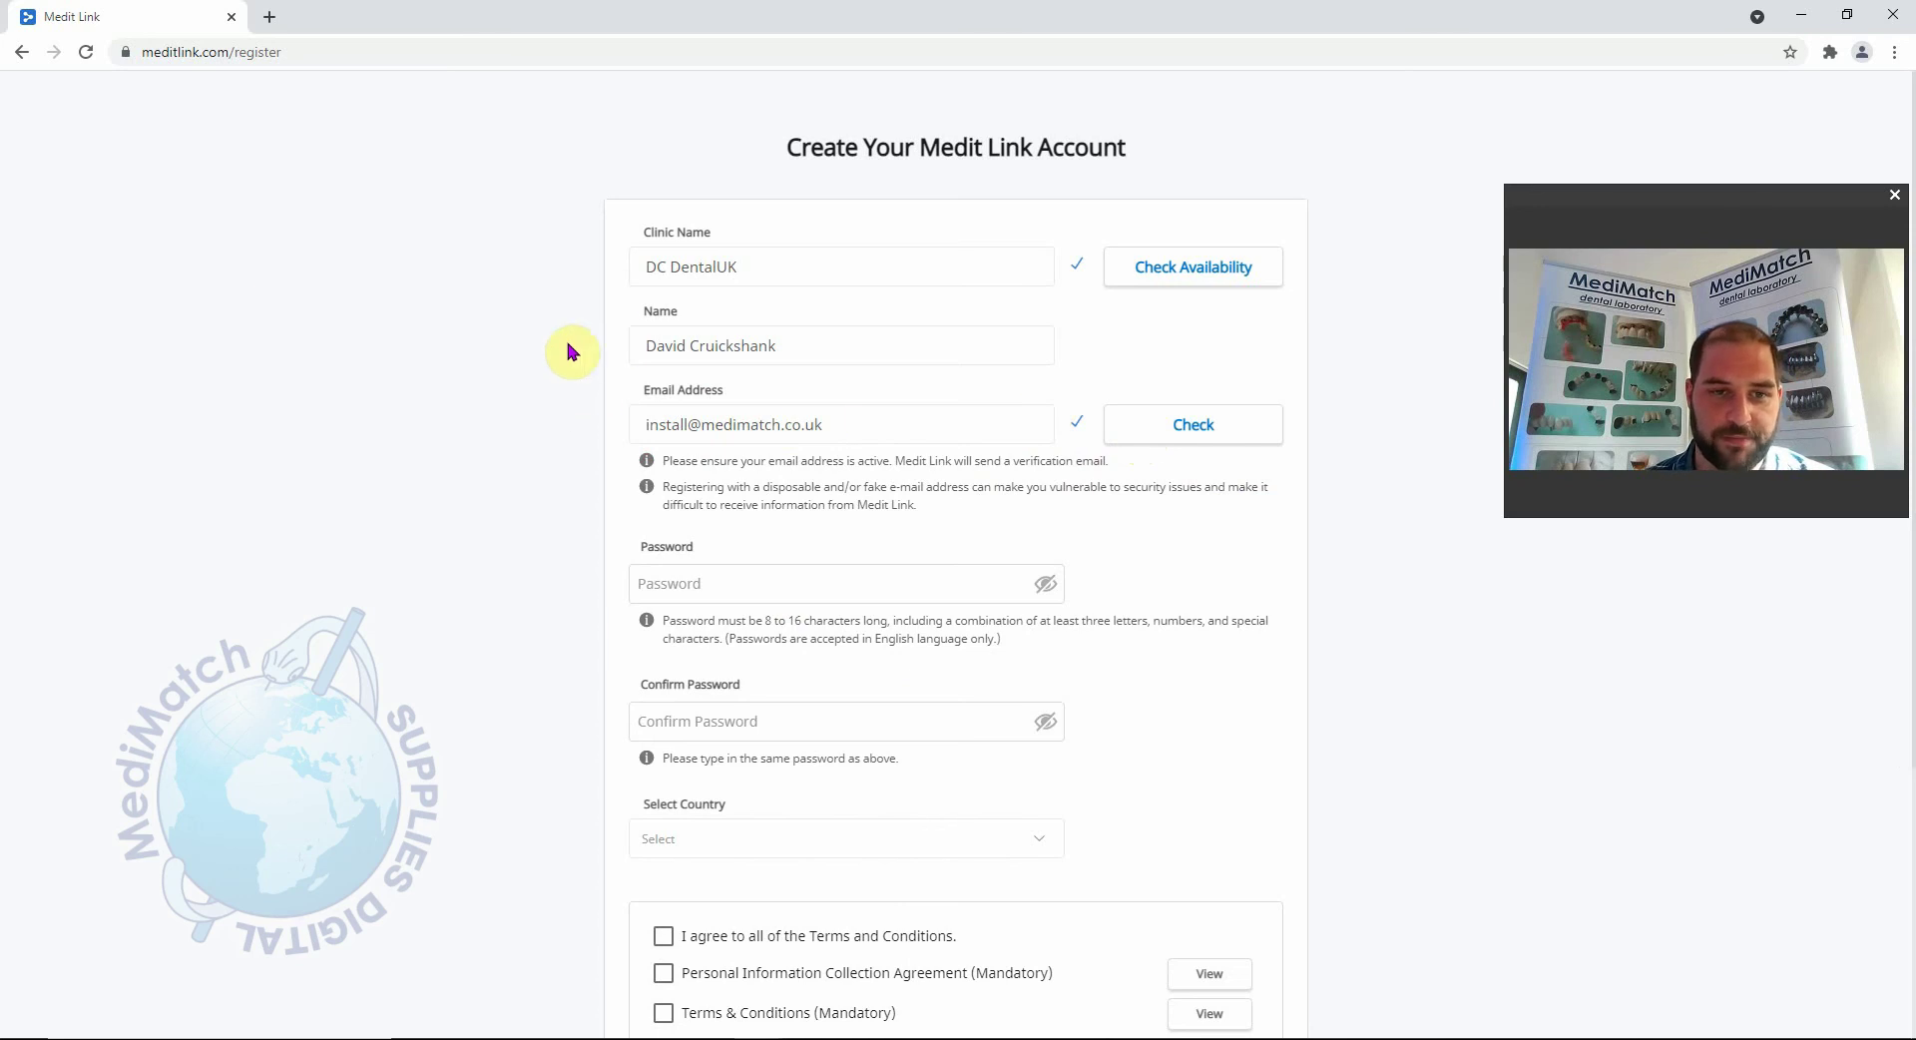
{"action": "left_click", "coordinate": [763, 581]}
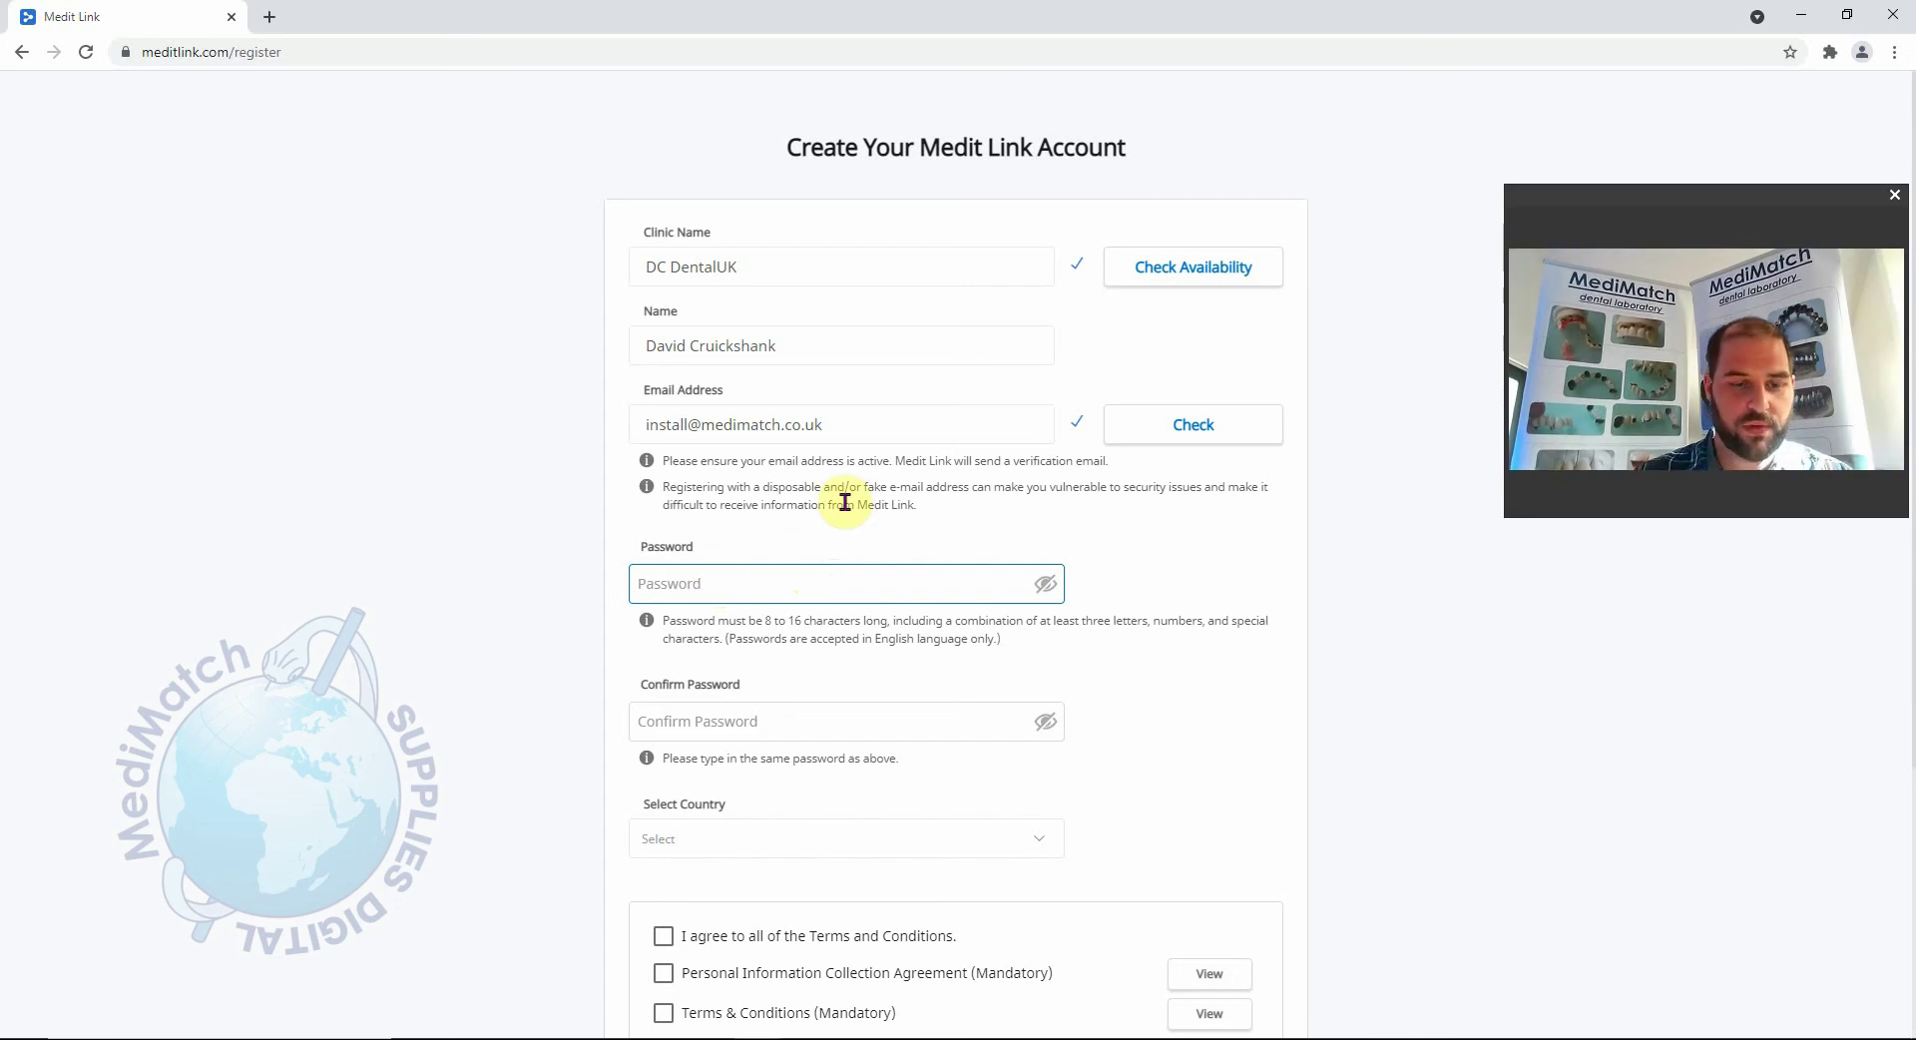
Enter and confirm the account password and select United Kingdom as the country.
{"action": "type", "text": "•"}
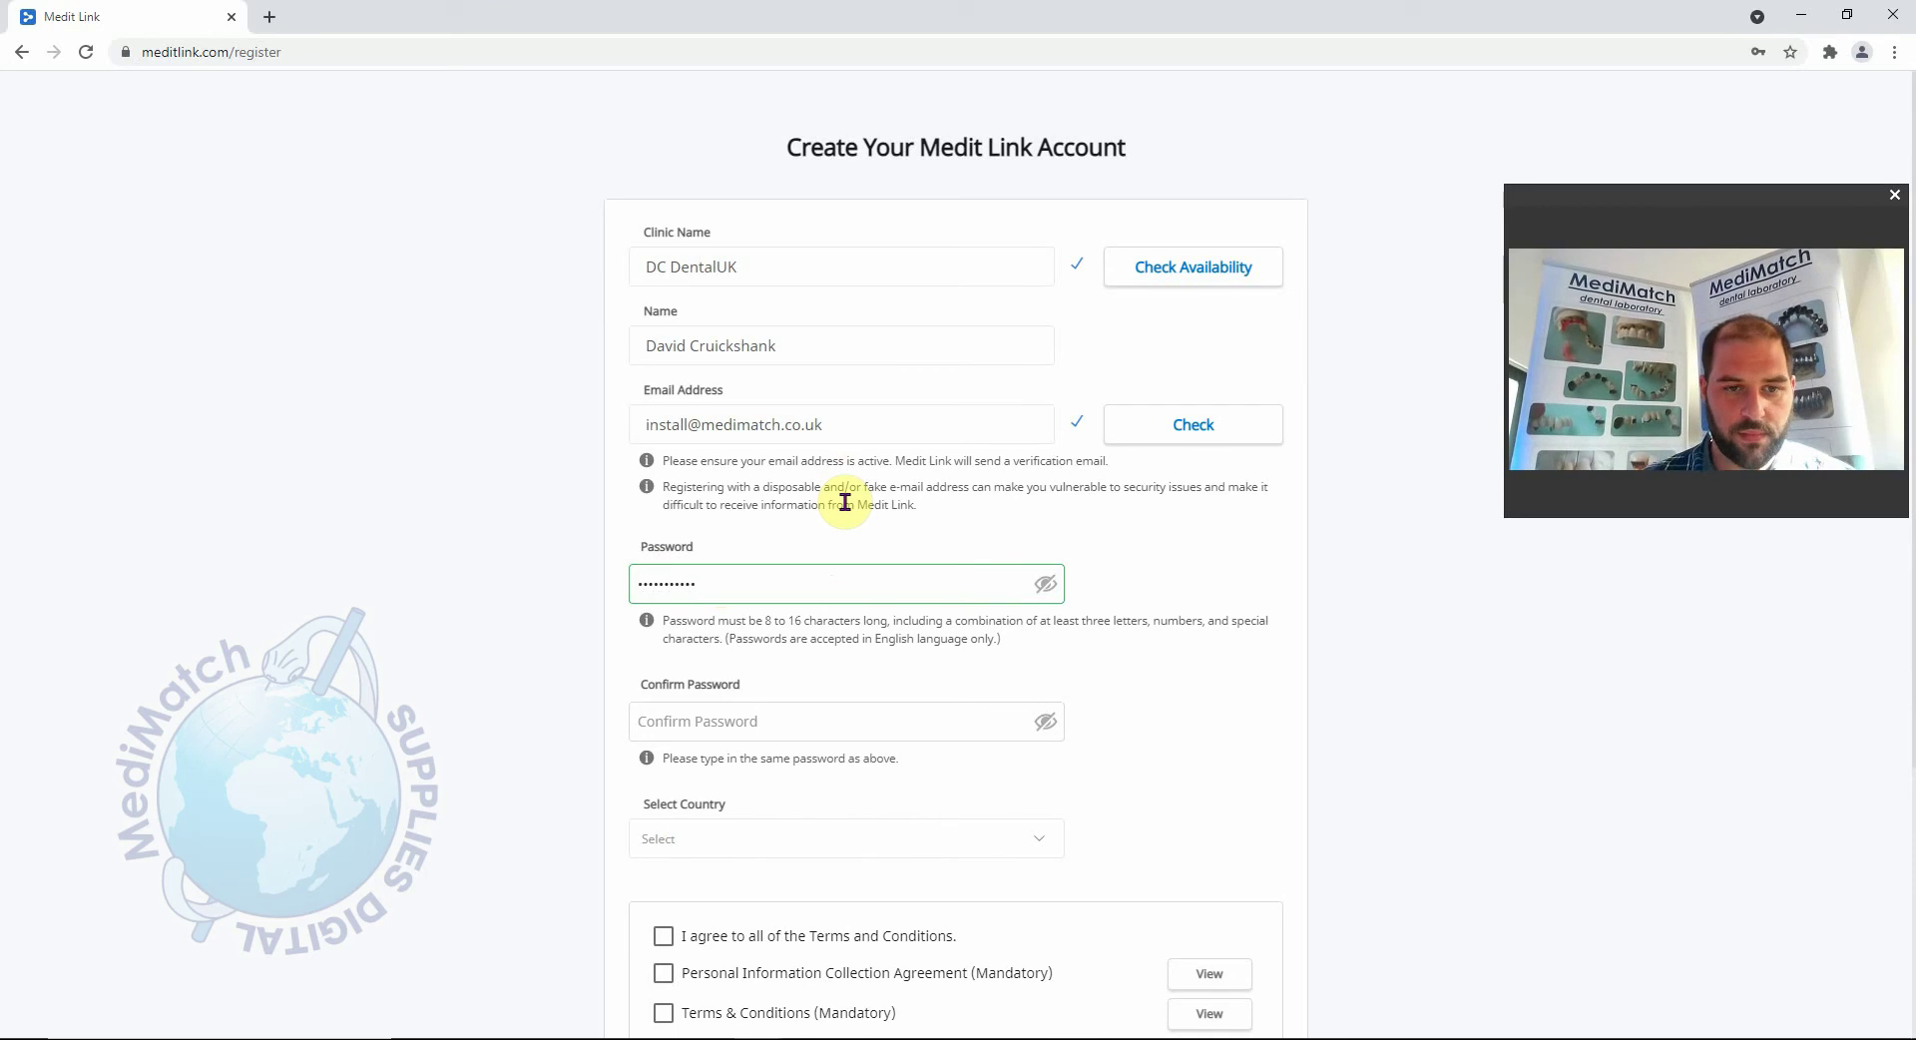
{"action": "left_click", "coordinate": [685, 722]}
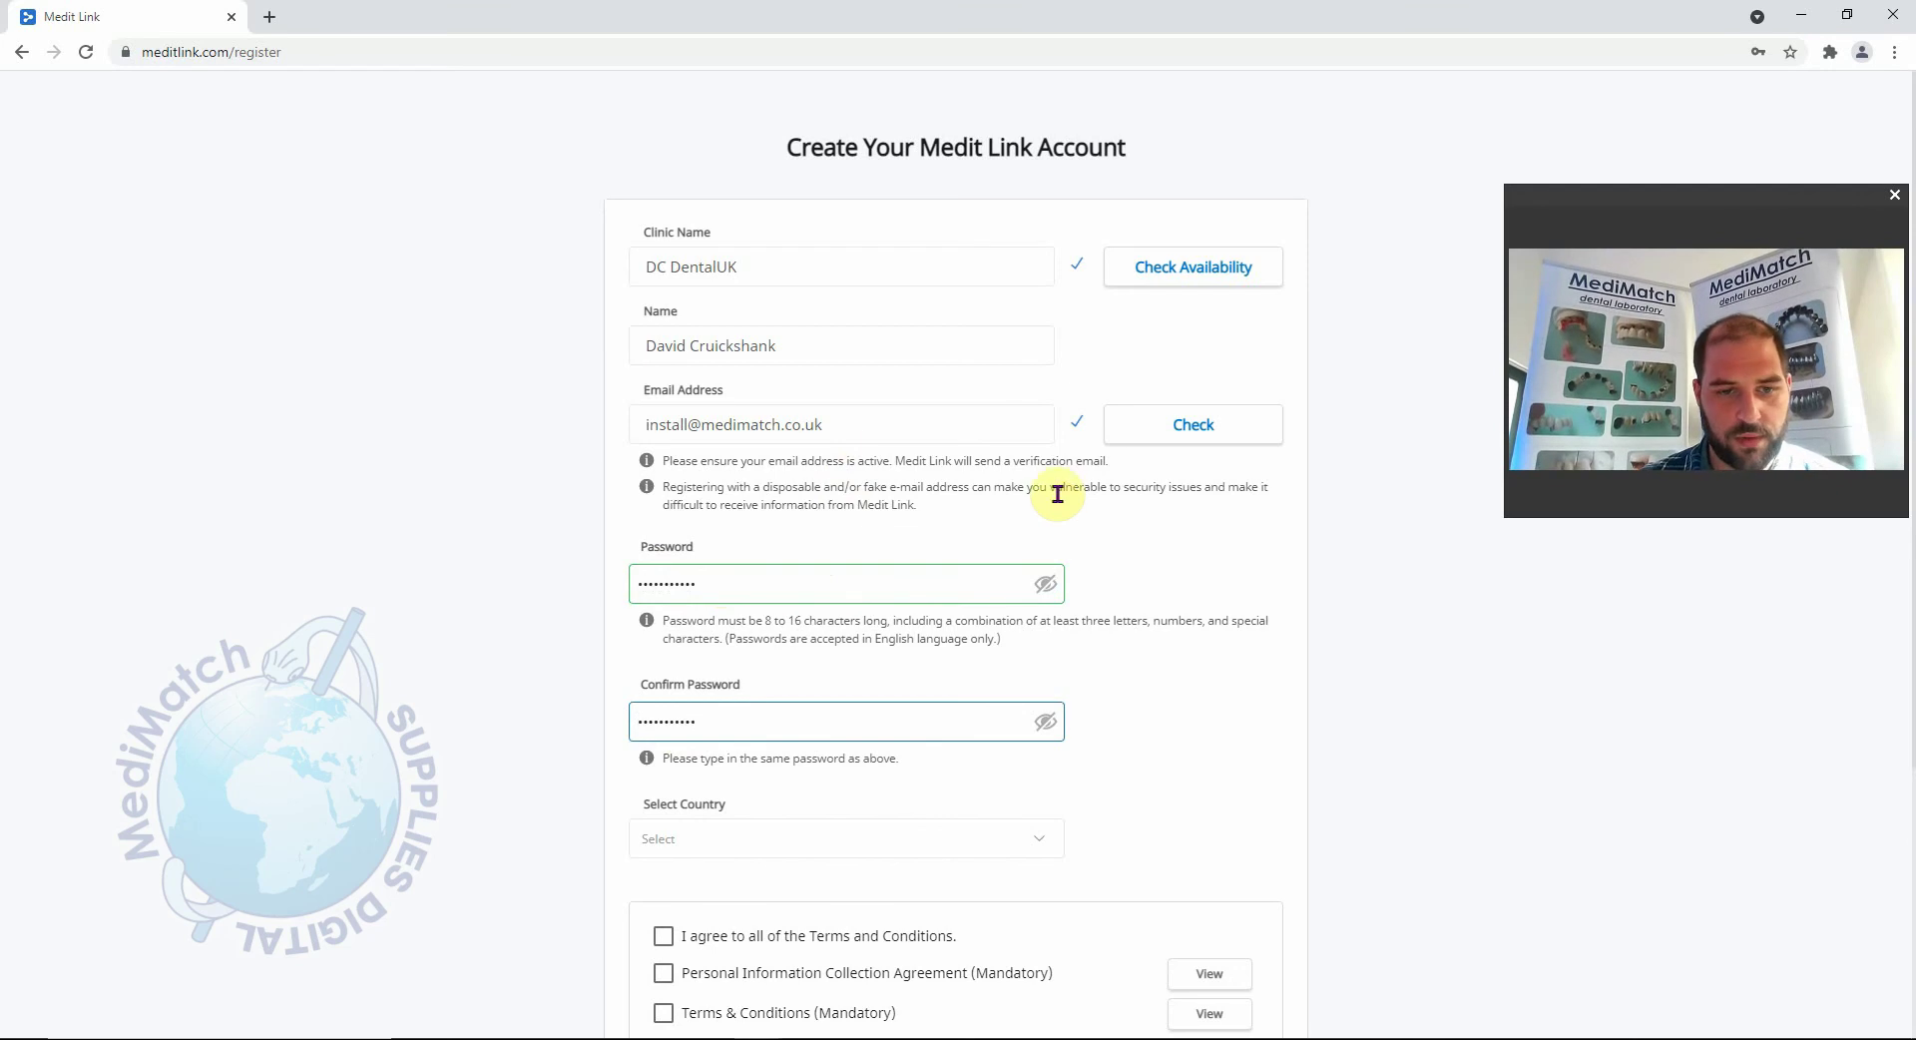
{"action": "left_click", "coordinate": [1045, 843]}
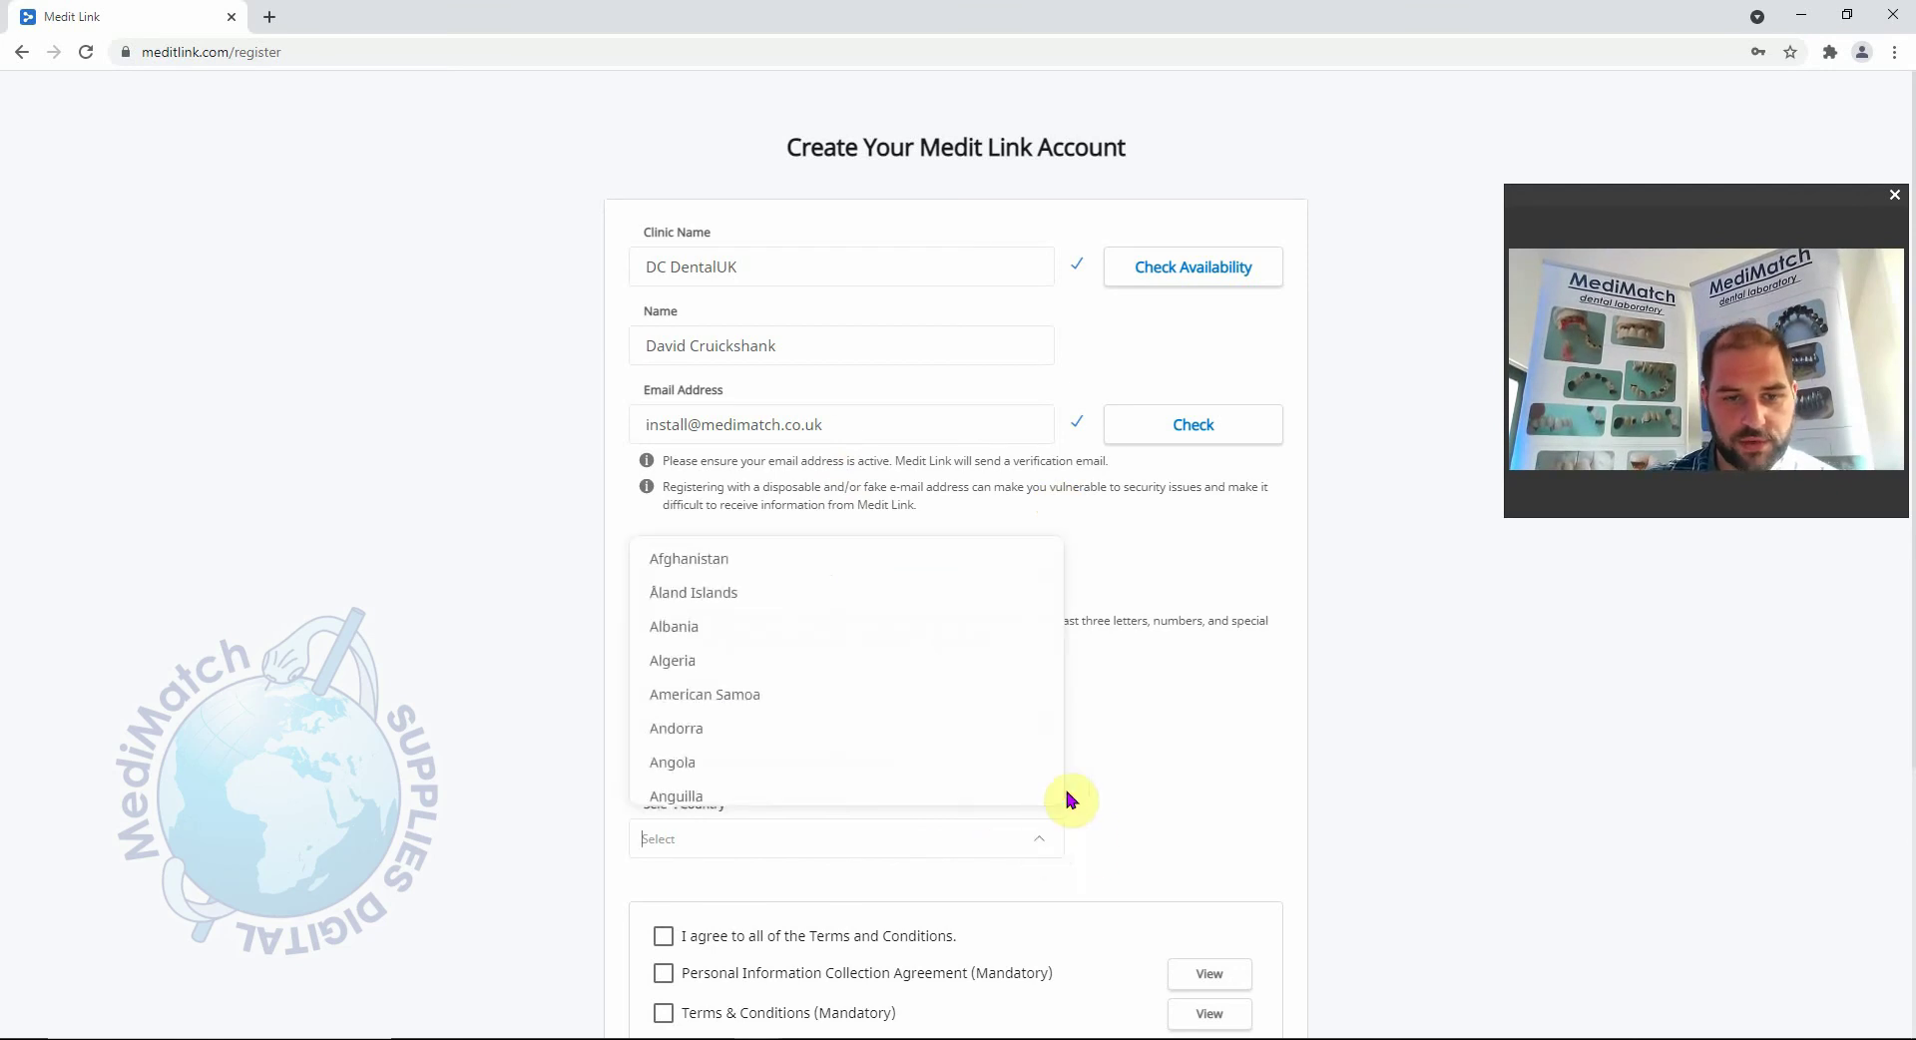
{"action": "type", "text": "u"}
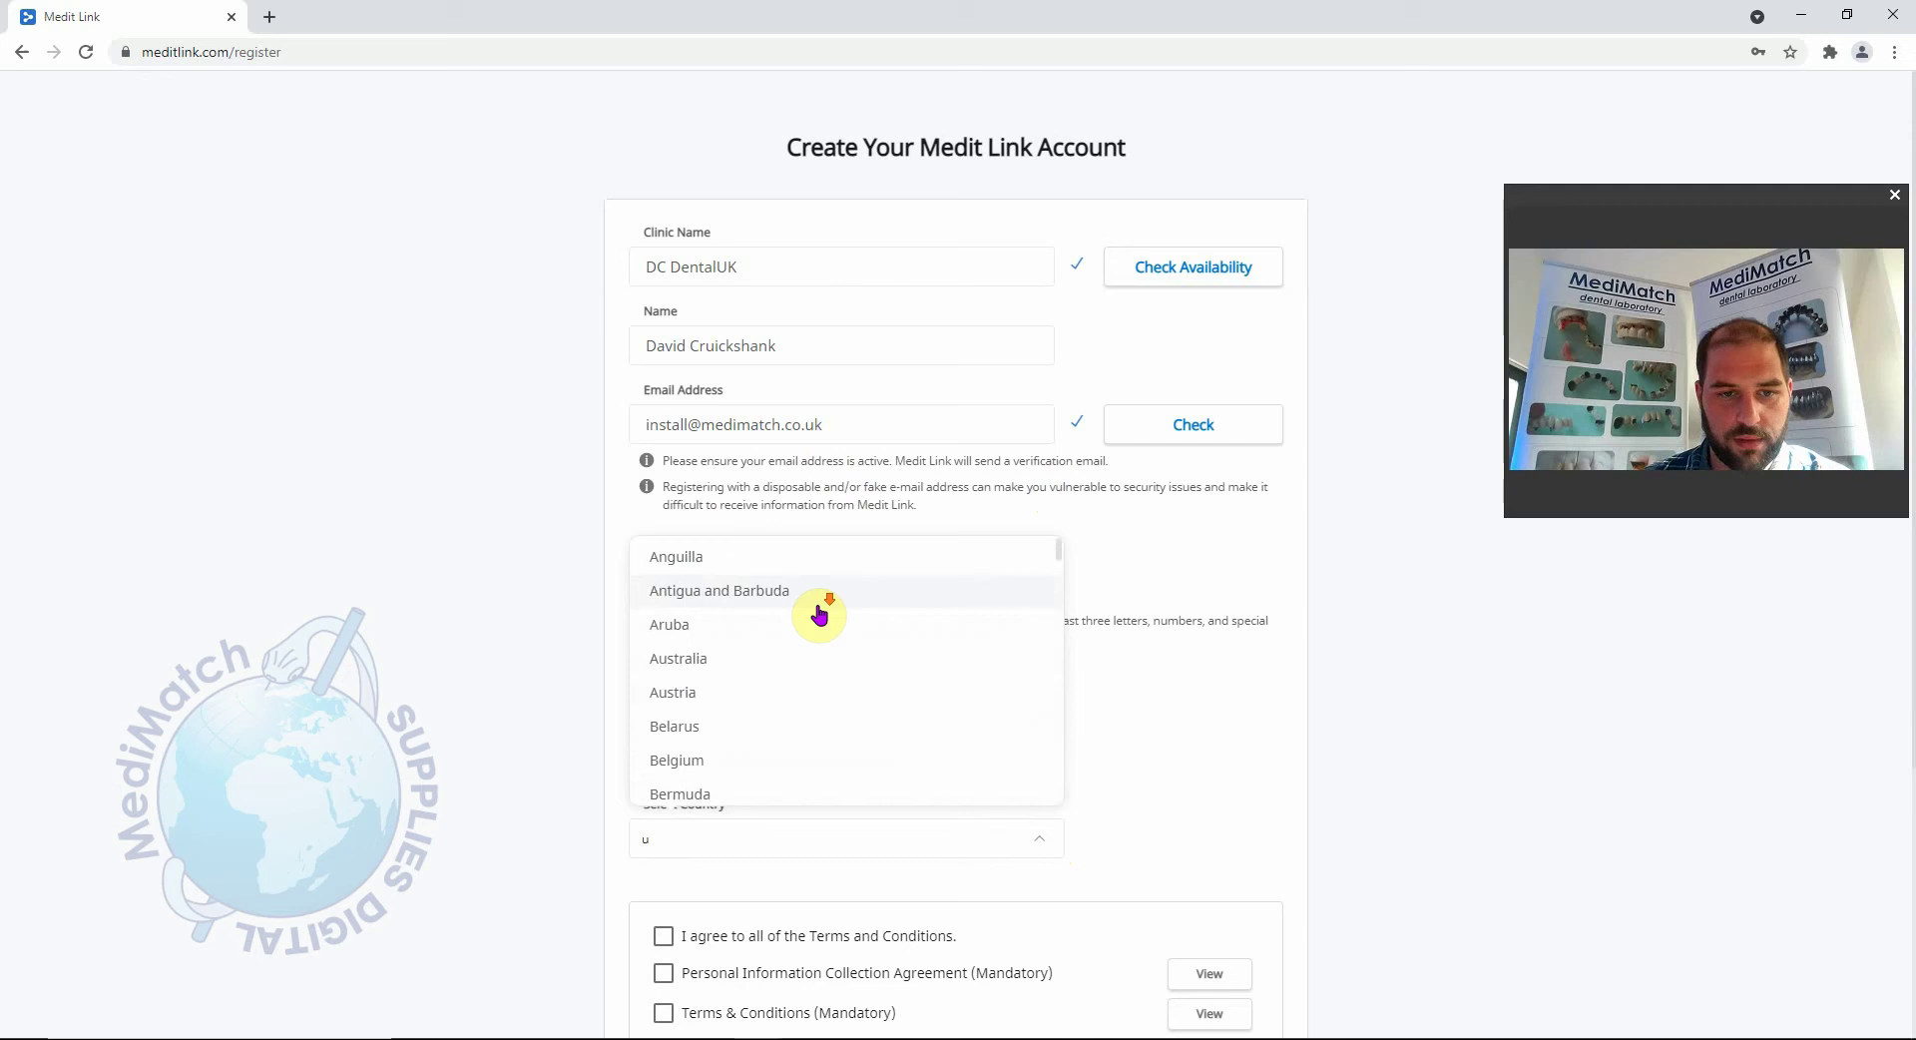
{"action": "scroll", "coordinate": [833, 611], "scroll_direction": "down", "scroll_amount": 20}
{"action": "scroll", "coordinate": [881, 646], "scroll_direction": "down", "scroll_amount": 10}
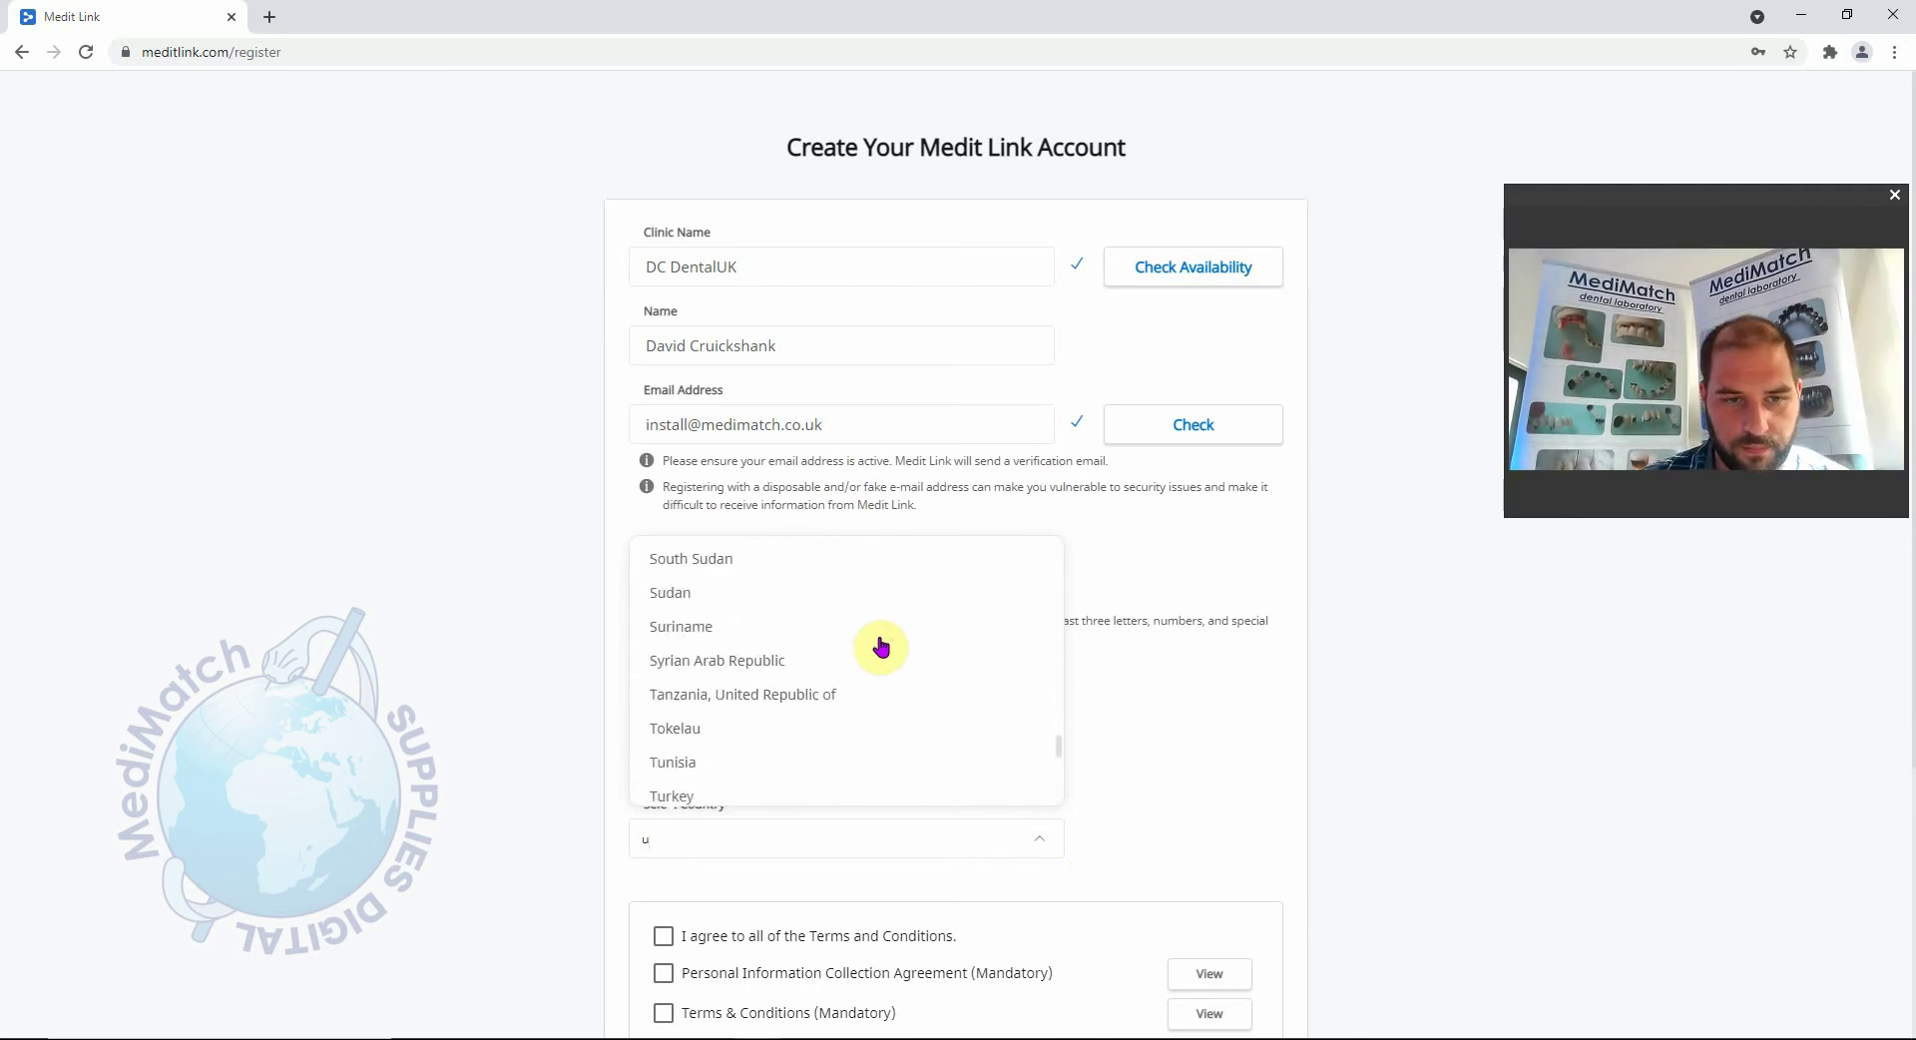
{"action": "left_click", "coordinate": [740, 682]}
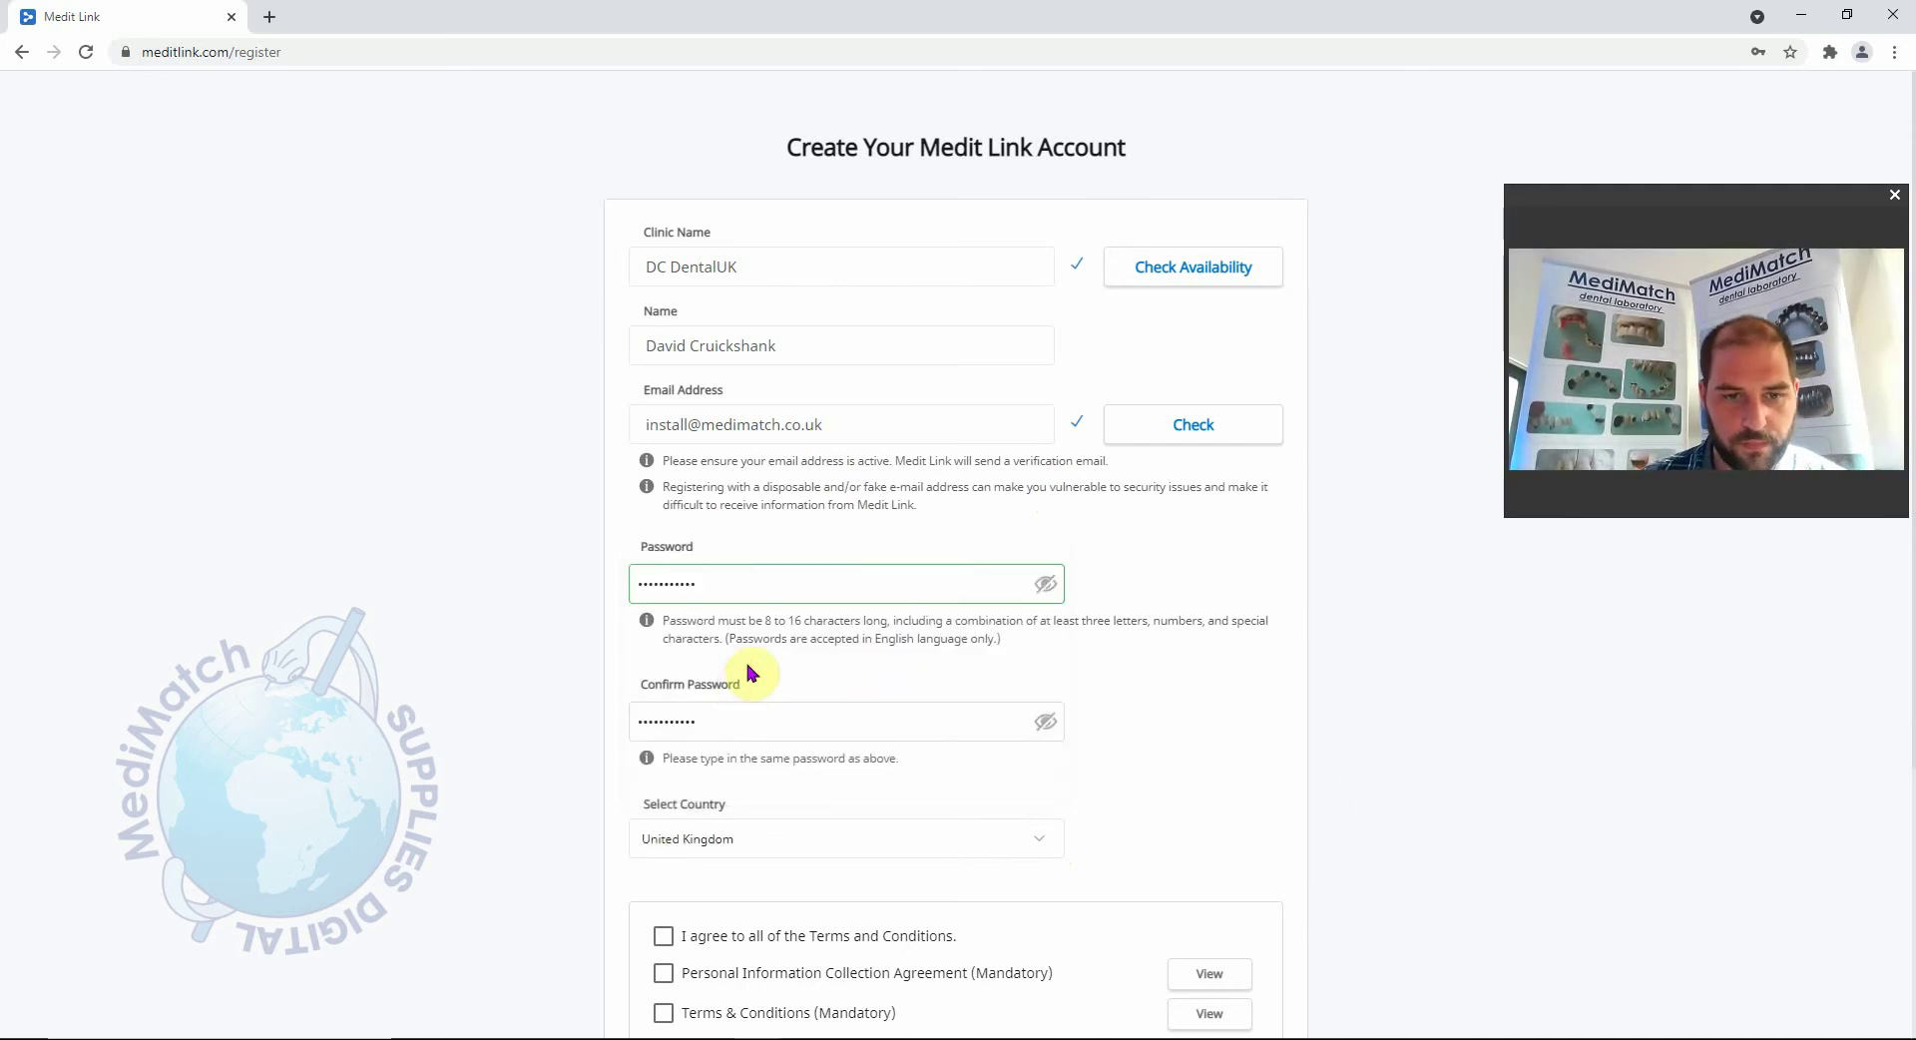
Accept the terms agreements, including Personal Information Collection, and submit the registration.
{"action": "scroll", "coordinate": [1337, 804], "scroll_direction": "down", "scroll_amount": 2}
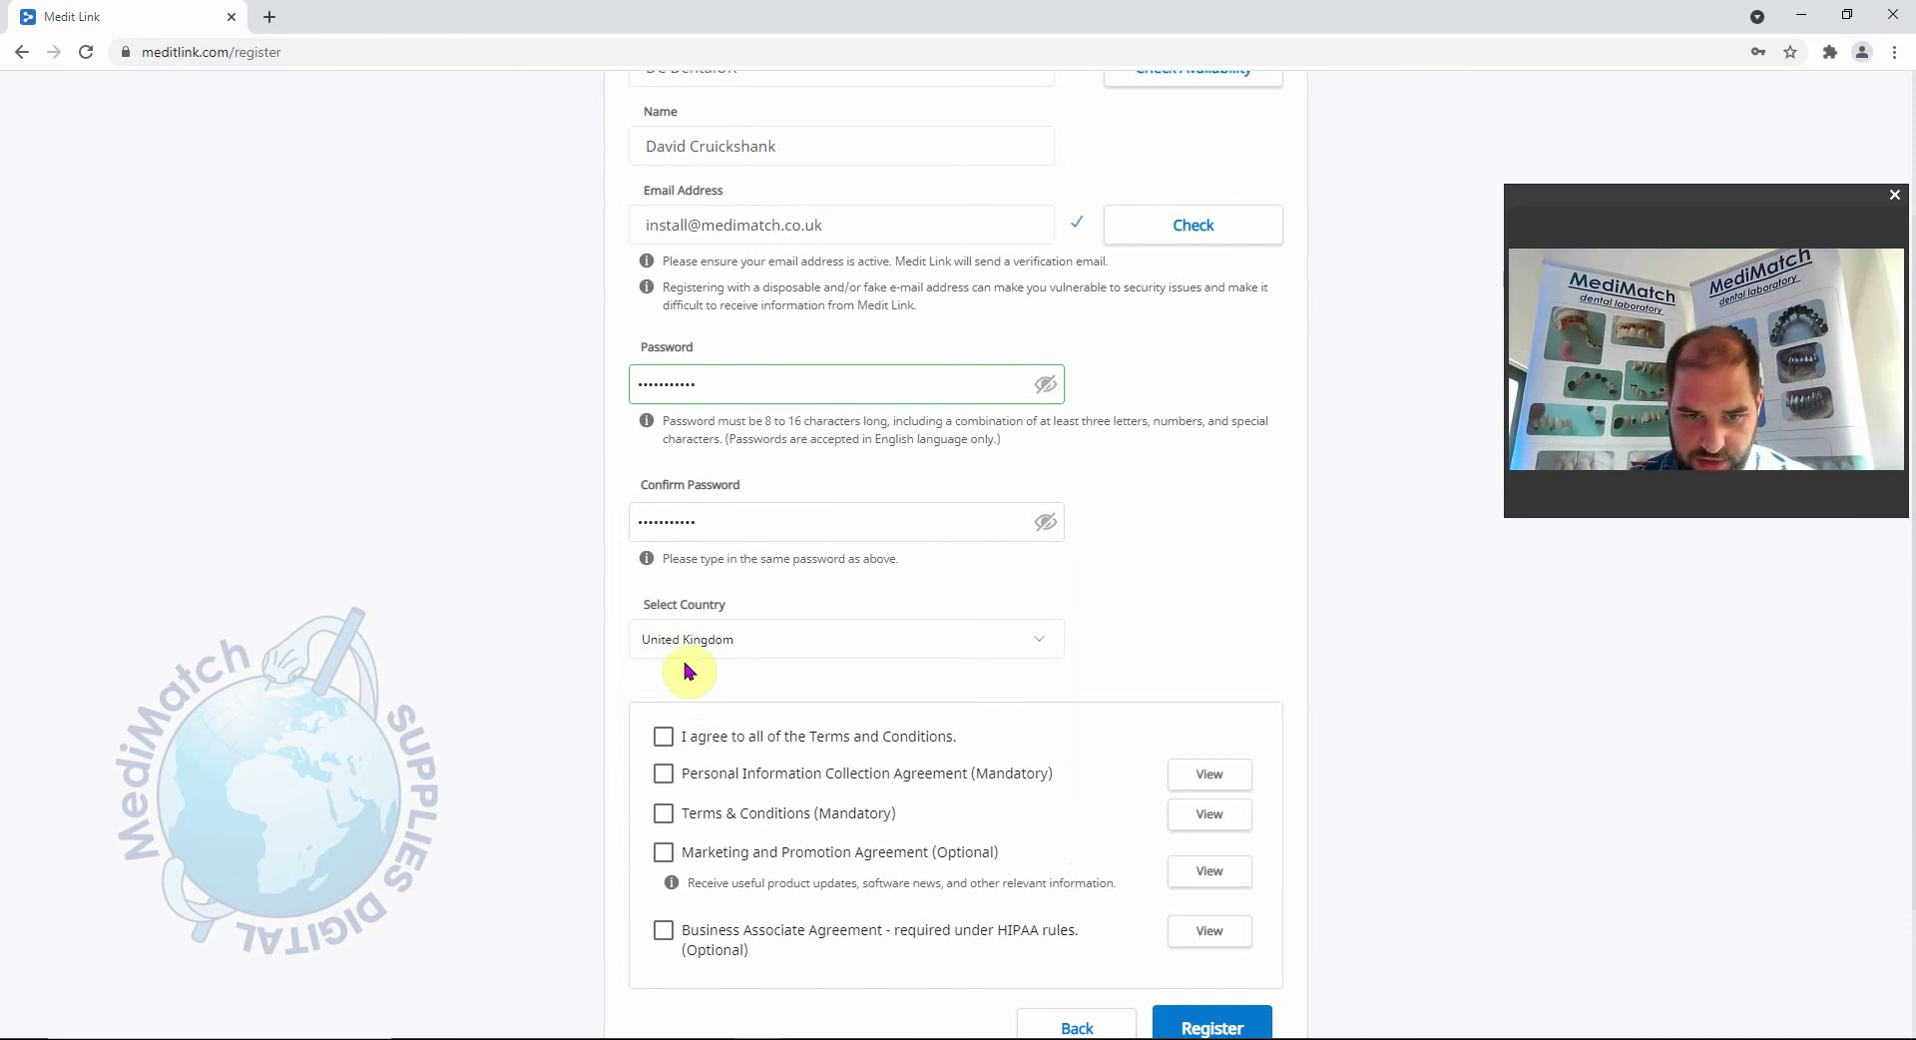
{"action": "left_click", "coordinate": [671, 776]}
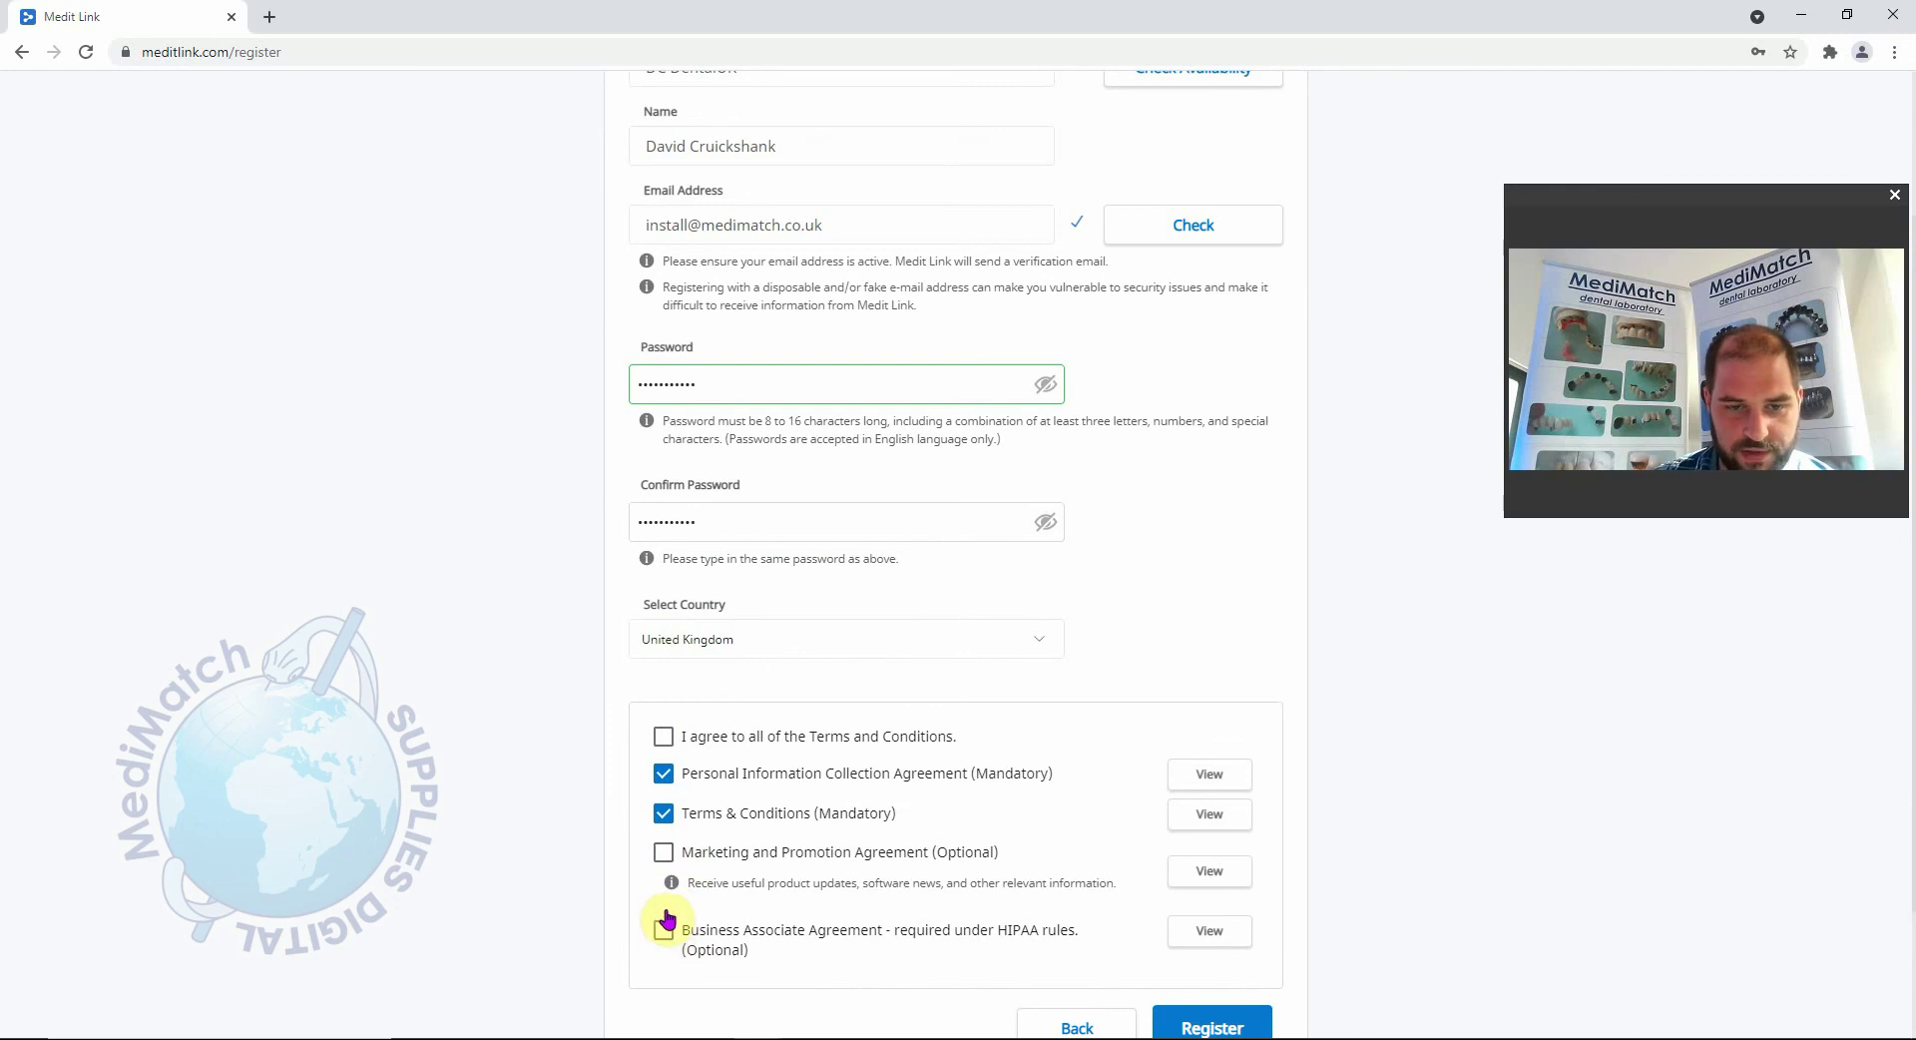
{"action": "scroll", "coordinate": [880, 608], "scroll_direction": "down", "scroll_amount": 1}
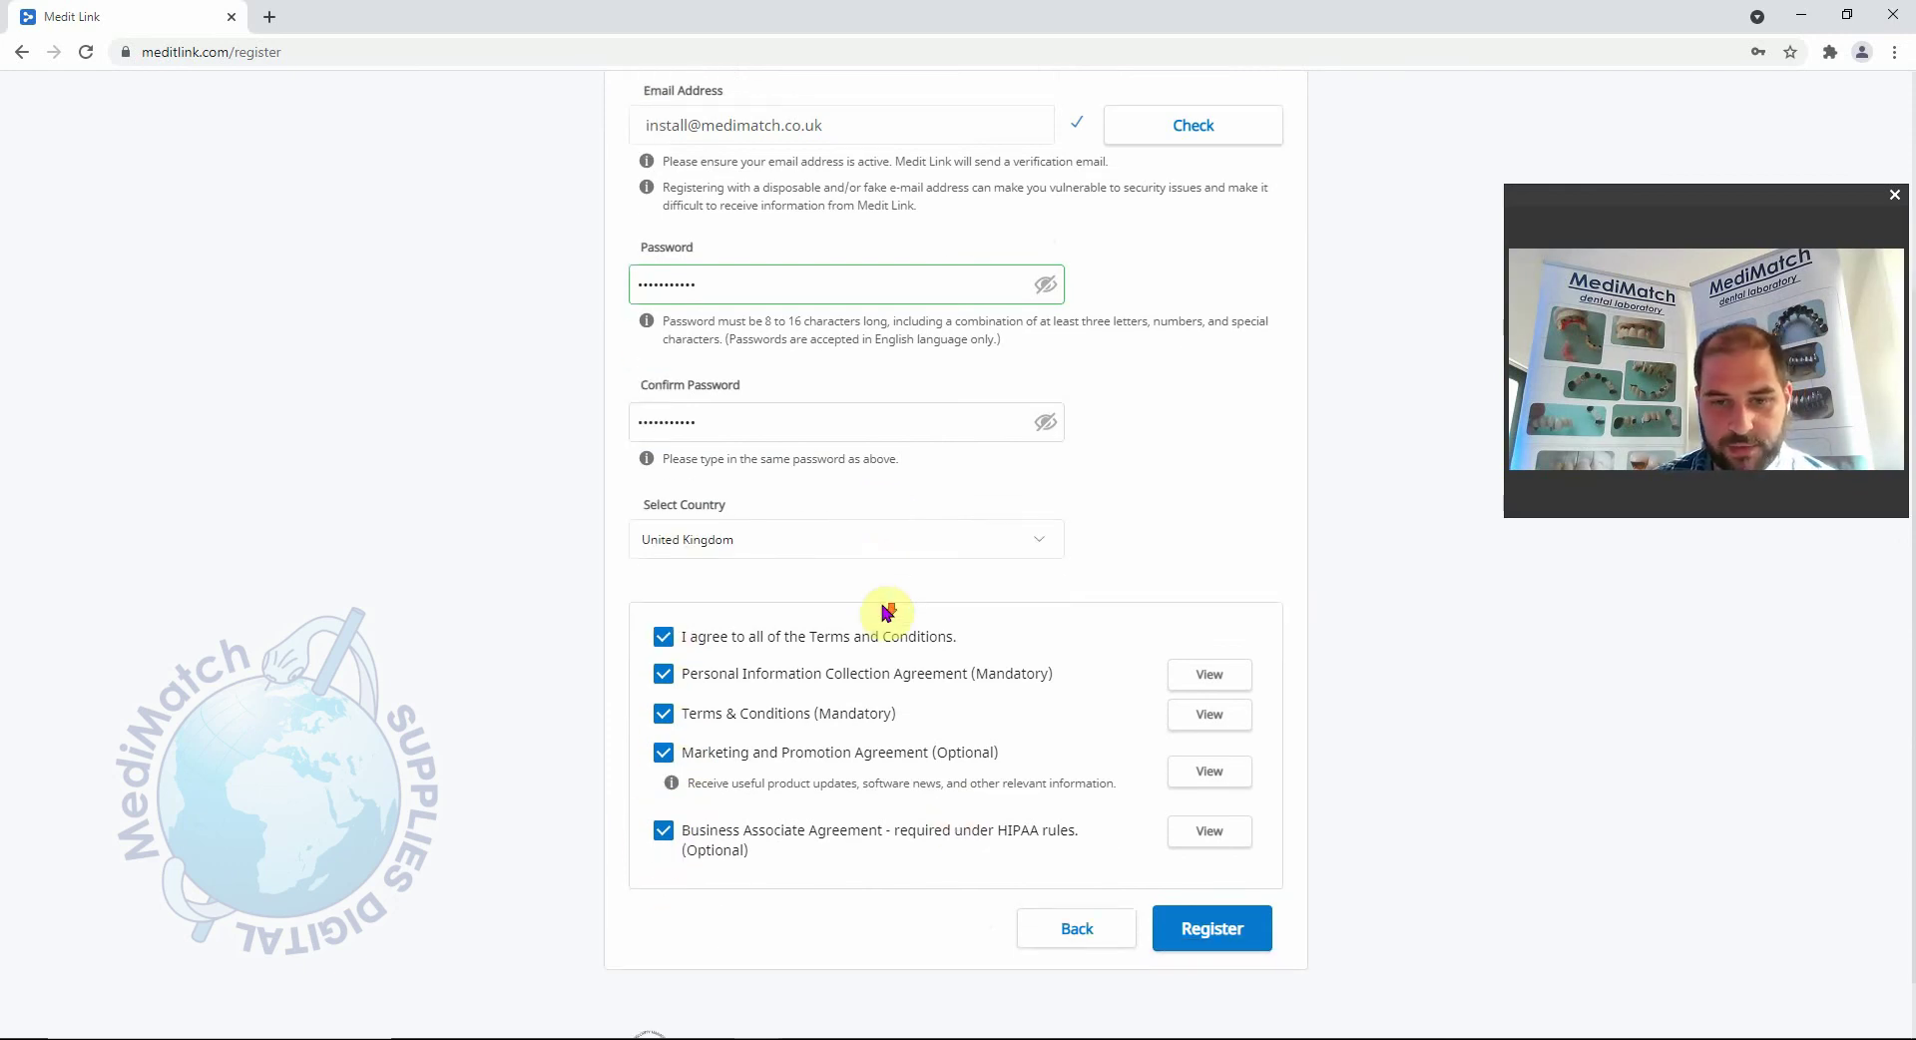
{"action": "left_click", "coordinate": [1201, 944]}
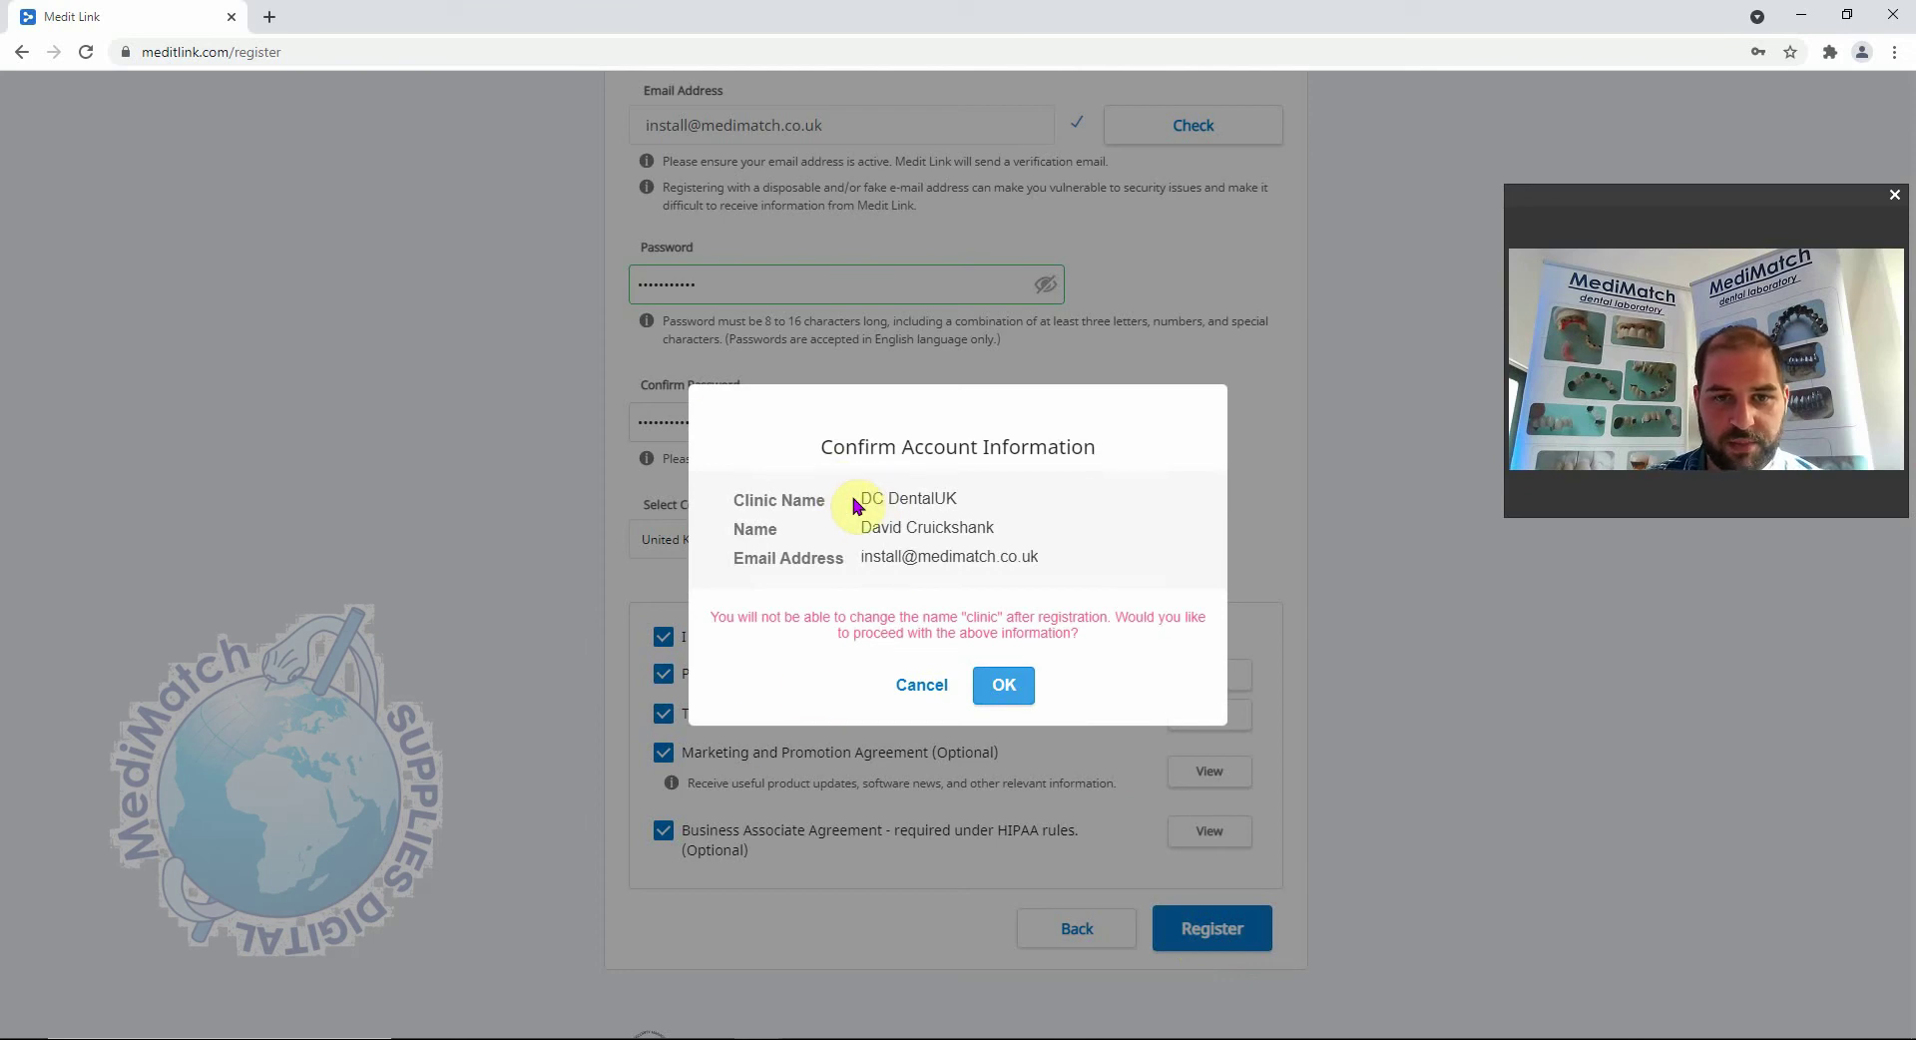
Review the registered name and e-mail in Confirm Account Information and confirm with OK.
{"action": "triple_click", "coordinate": [846, 530]}
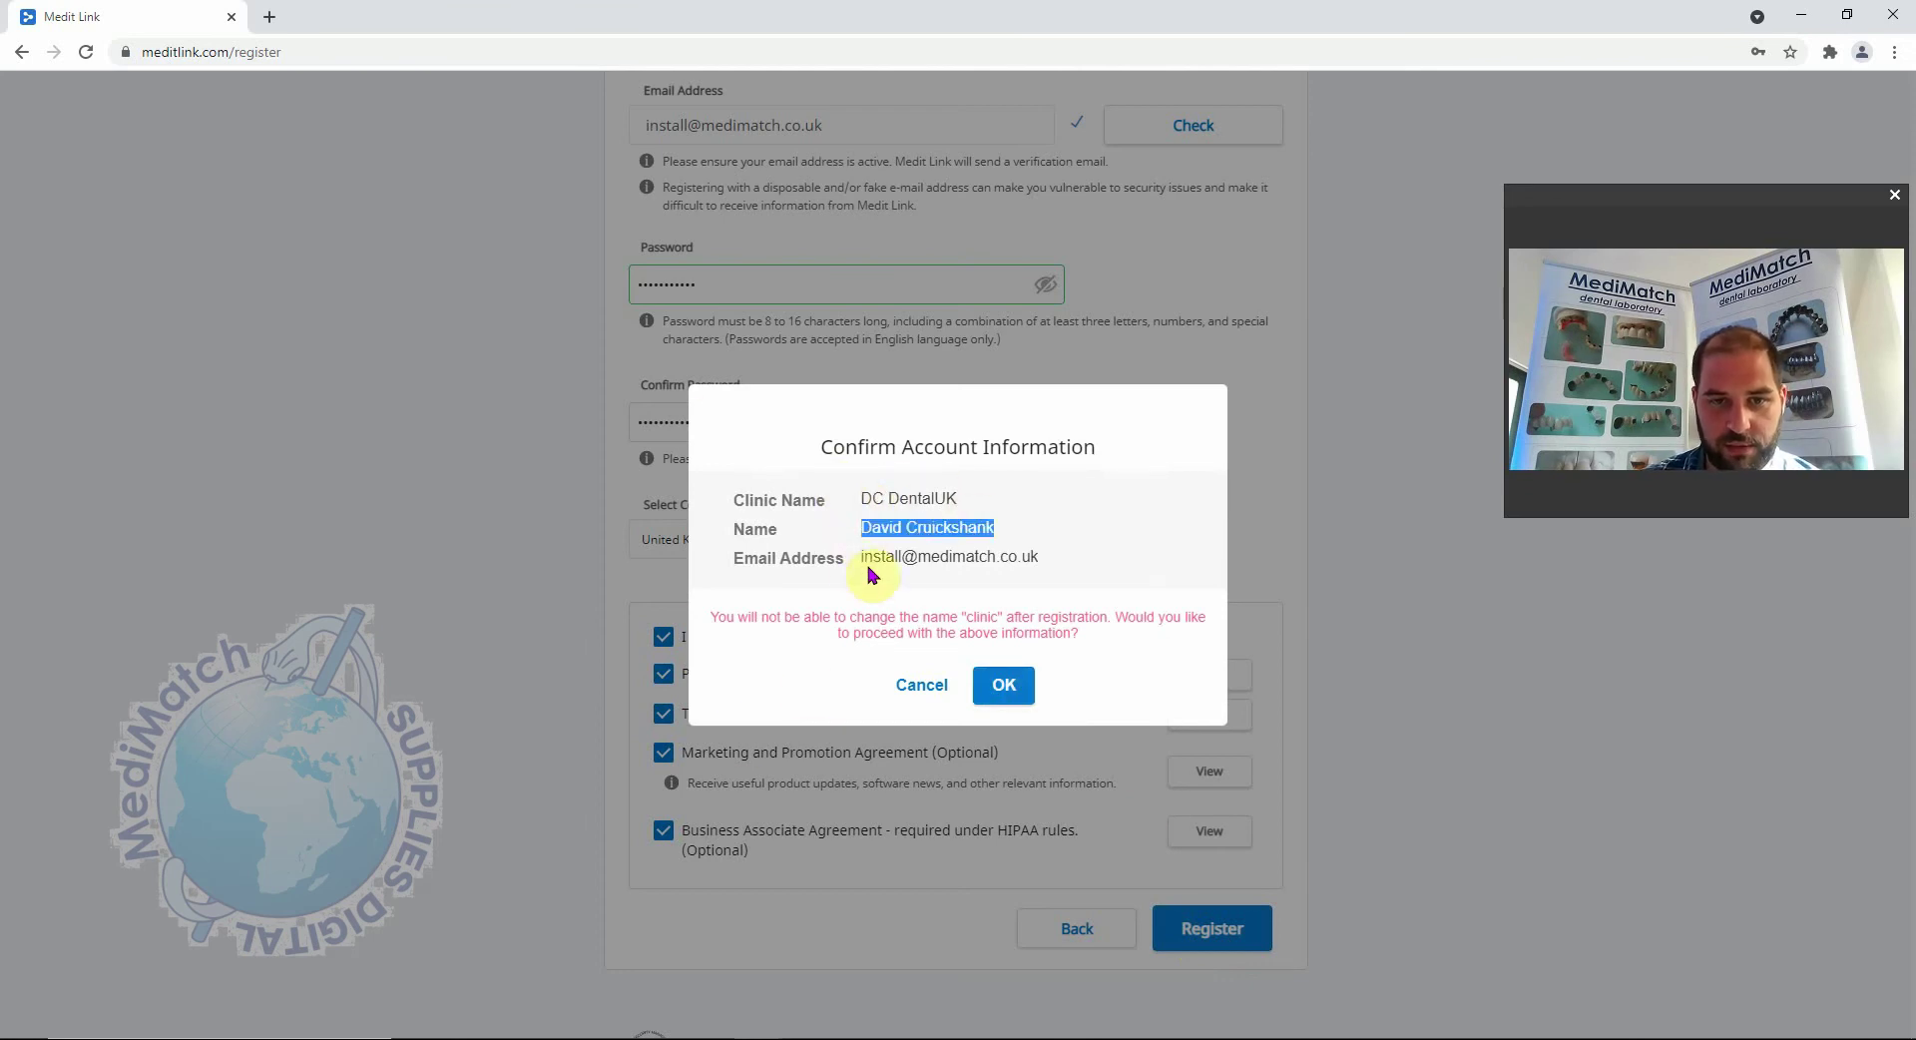
{"action": "left_click_drag", "start_coordinate": [869, 574], "coordinate": [1108, 556]}
{"action": "left_click", "coordinate": [1108, 555]}
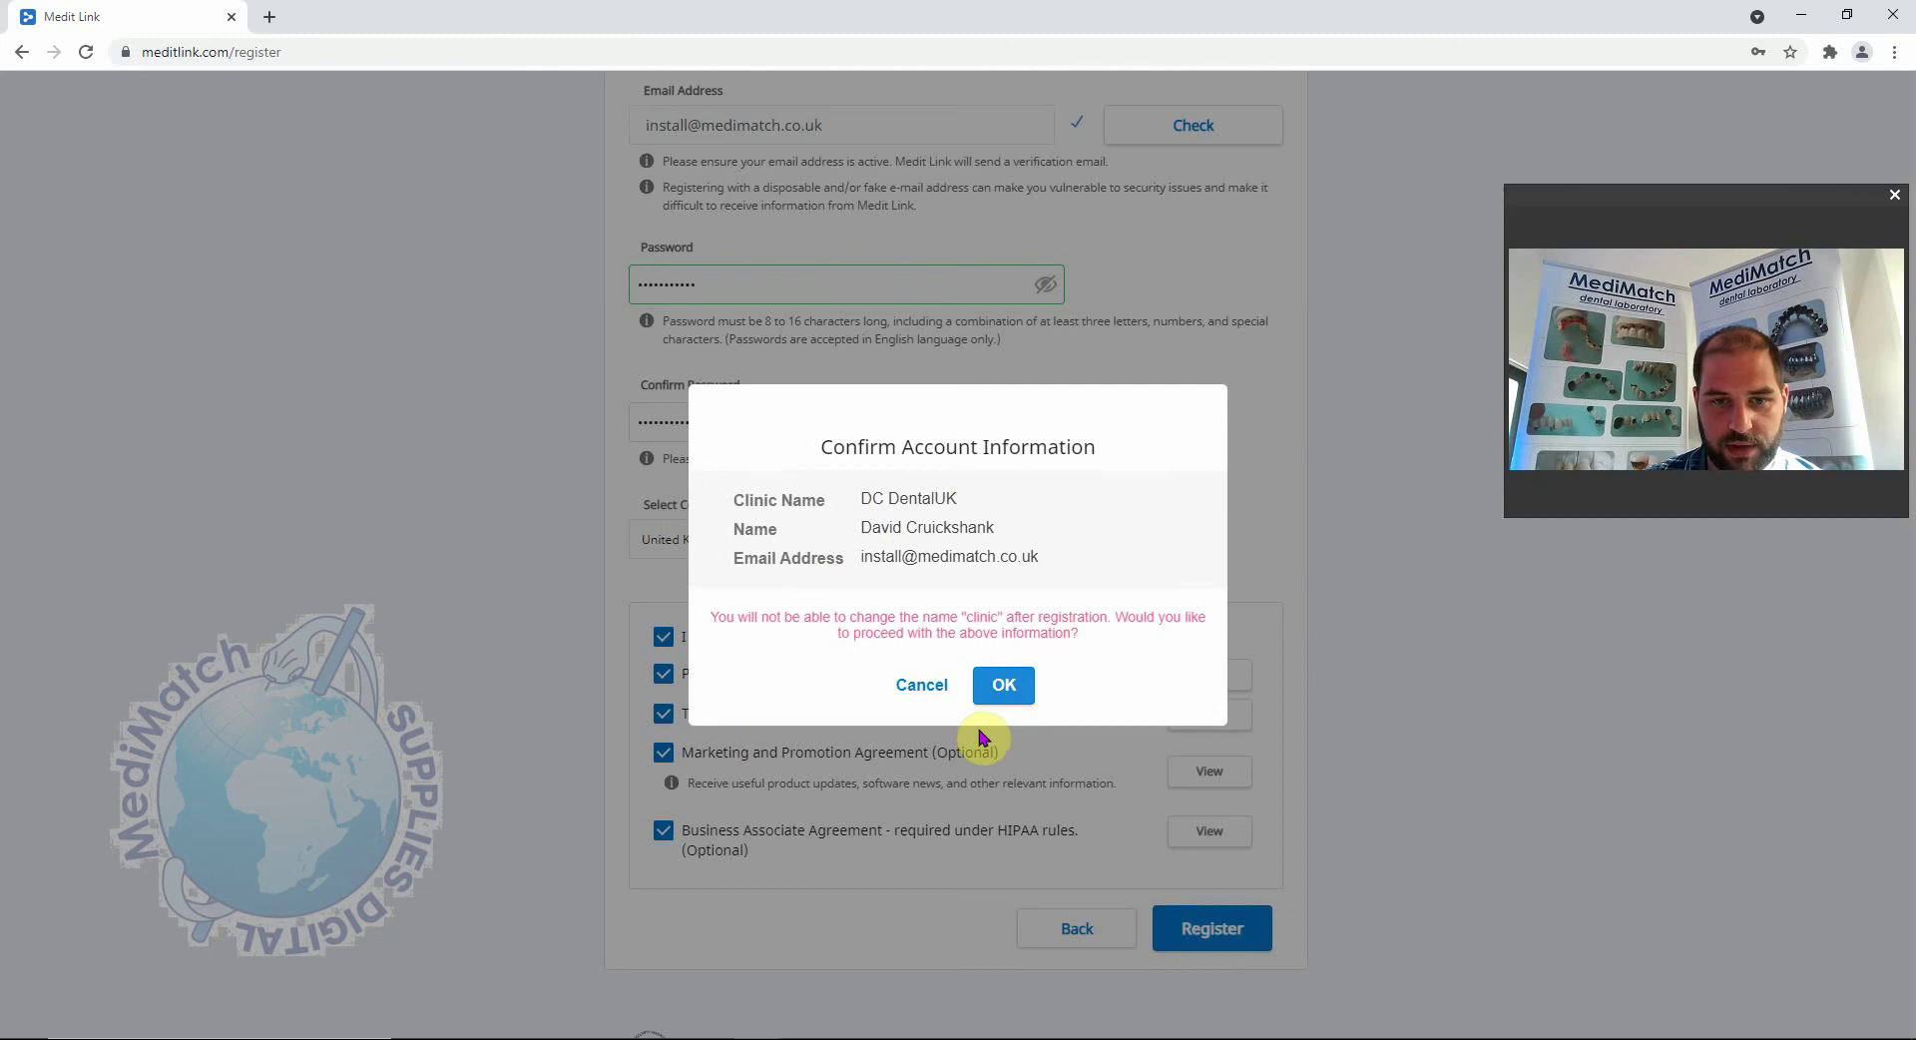
{"action": "left_click", "coordinate": [998, 685]}
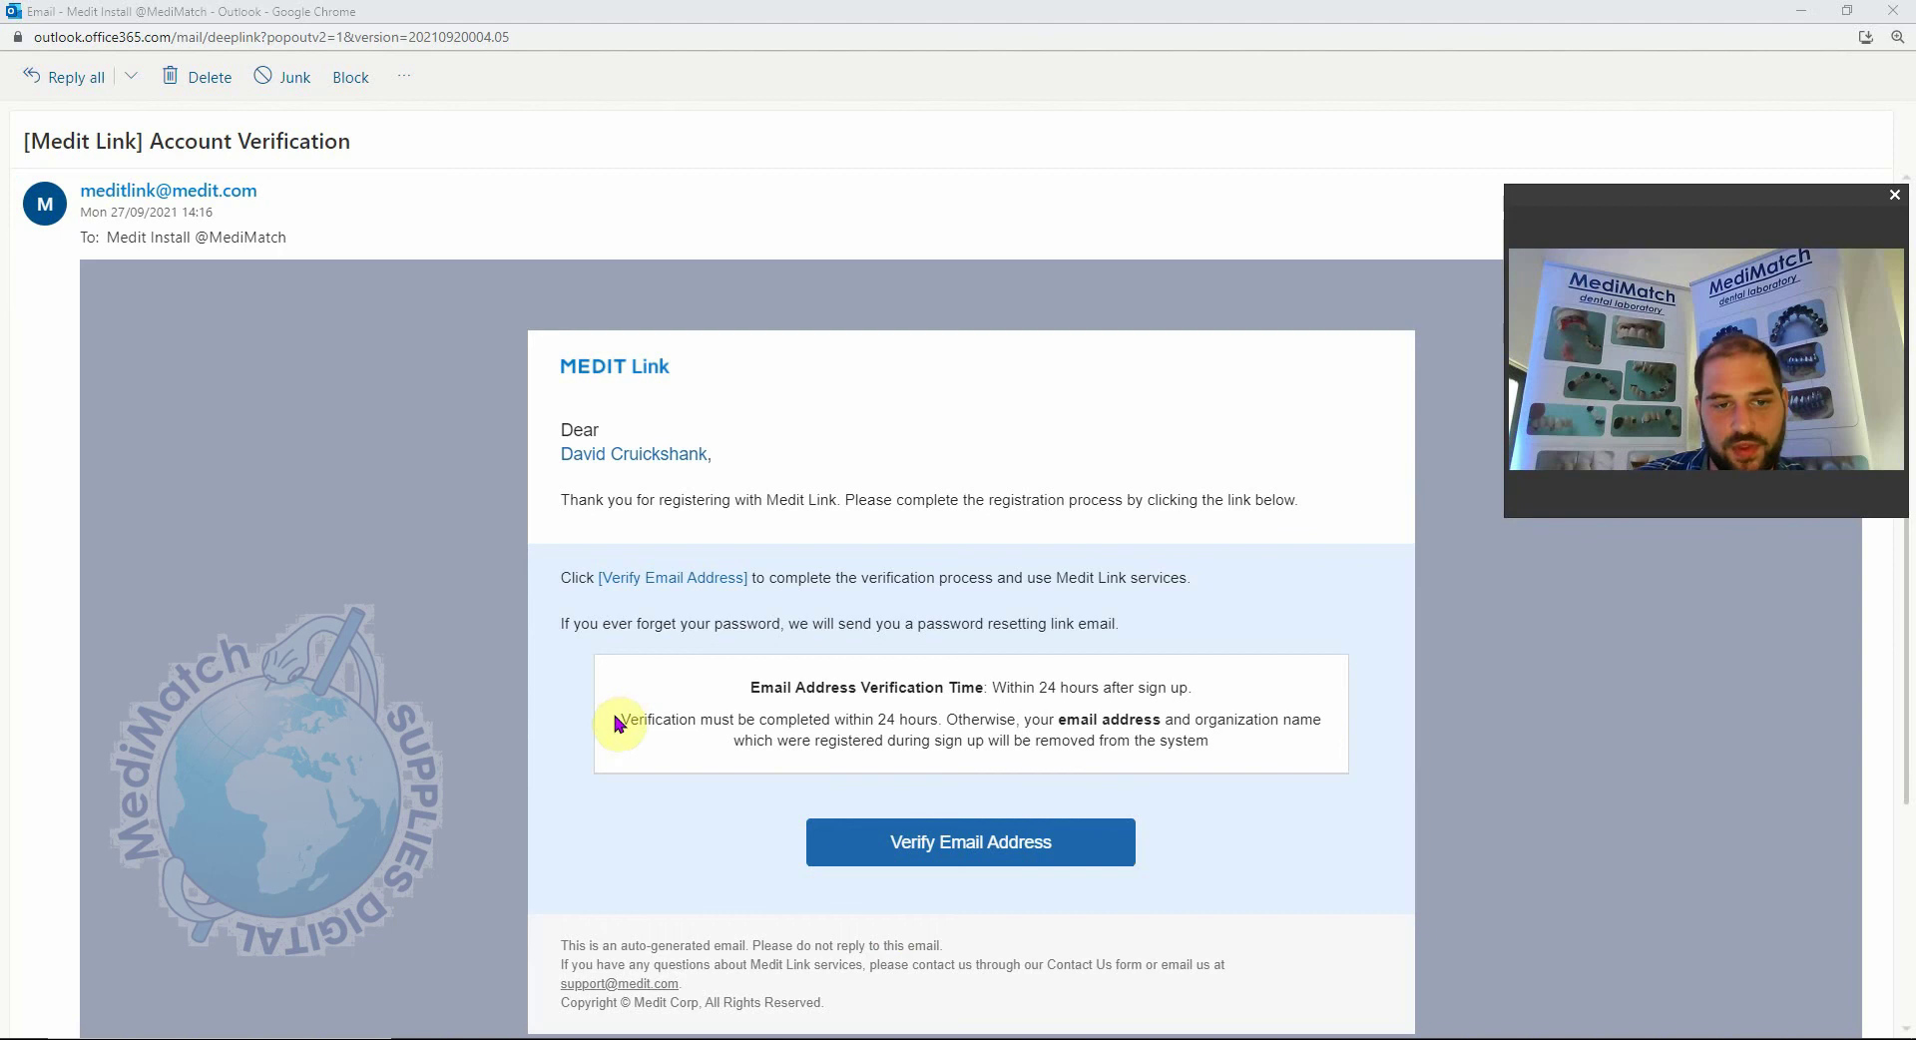
Read the 24-hour verification notice and follow the Verify Email Address link.
{"action": "left_click_drag", "start_coordinate": [631, 717], "coordinate": [1325, 733]}
{"action": "left_click", "coordinate": [1153, 783]}
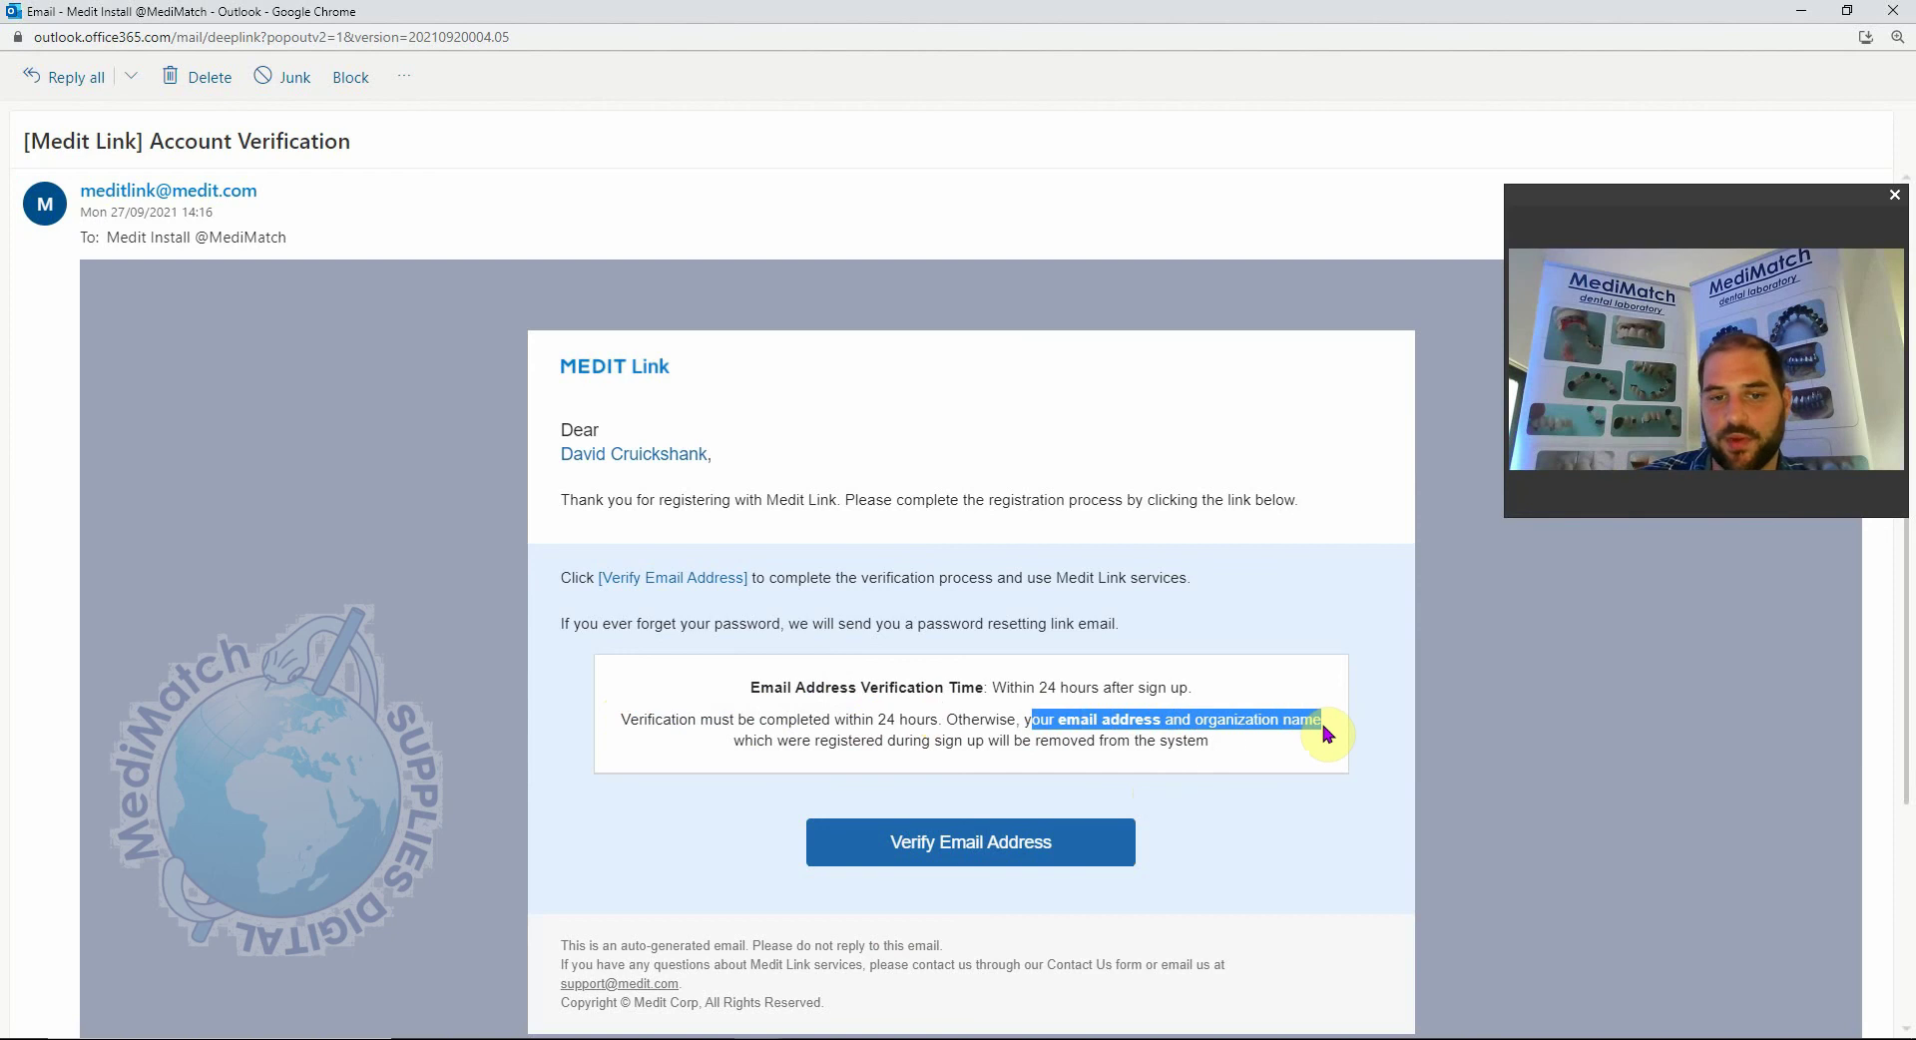
{"action": "left_click", "coordinate": [1294, 827]}
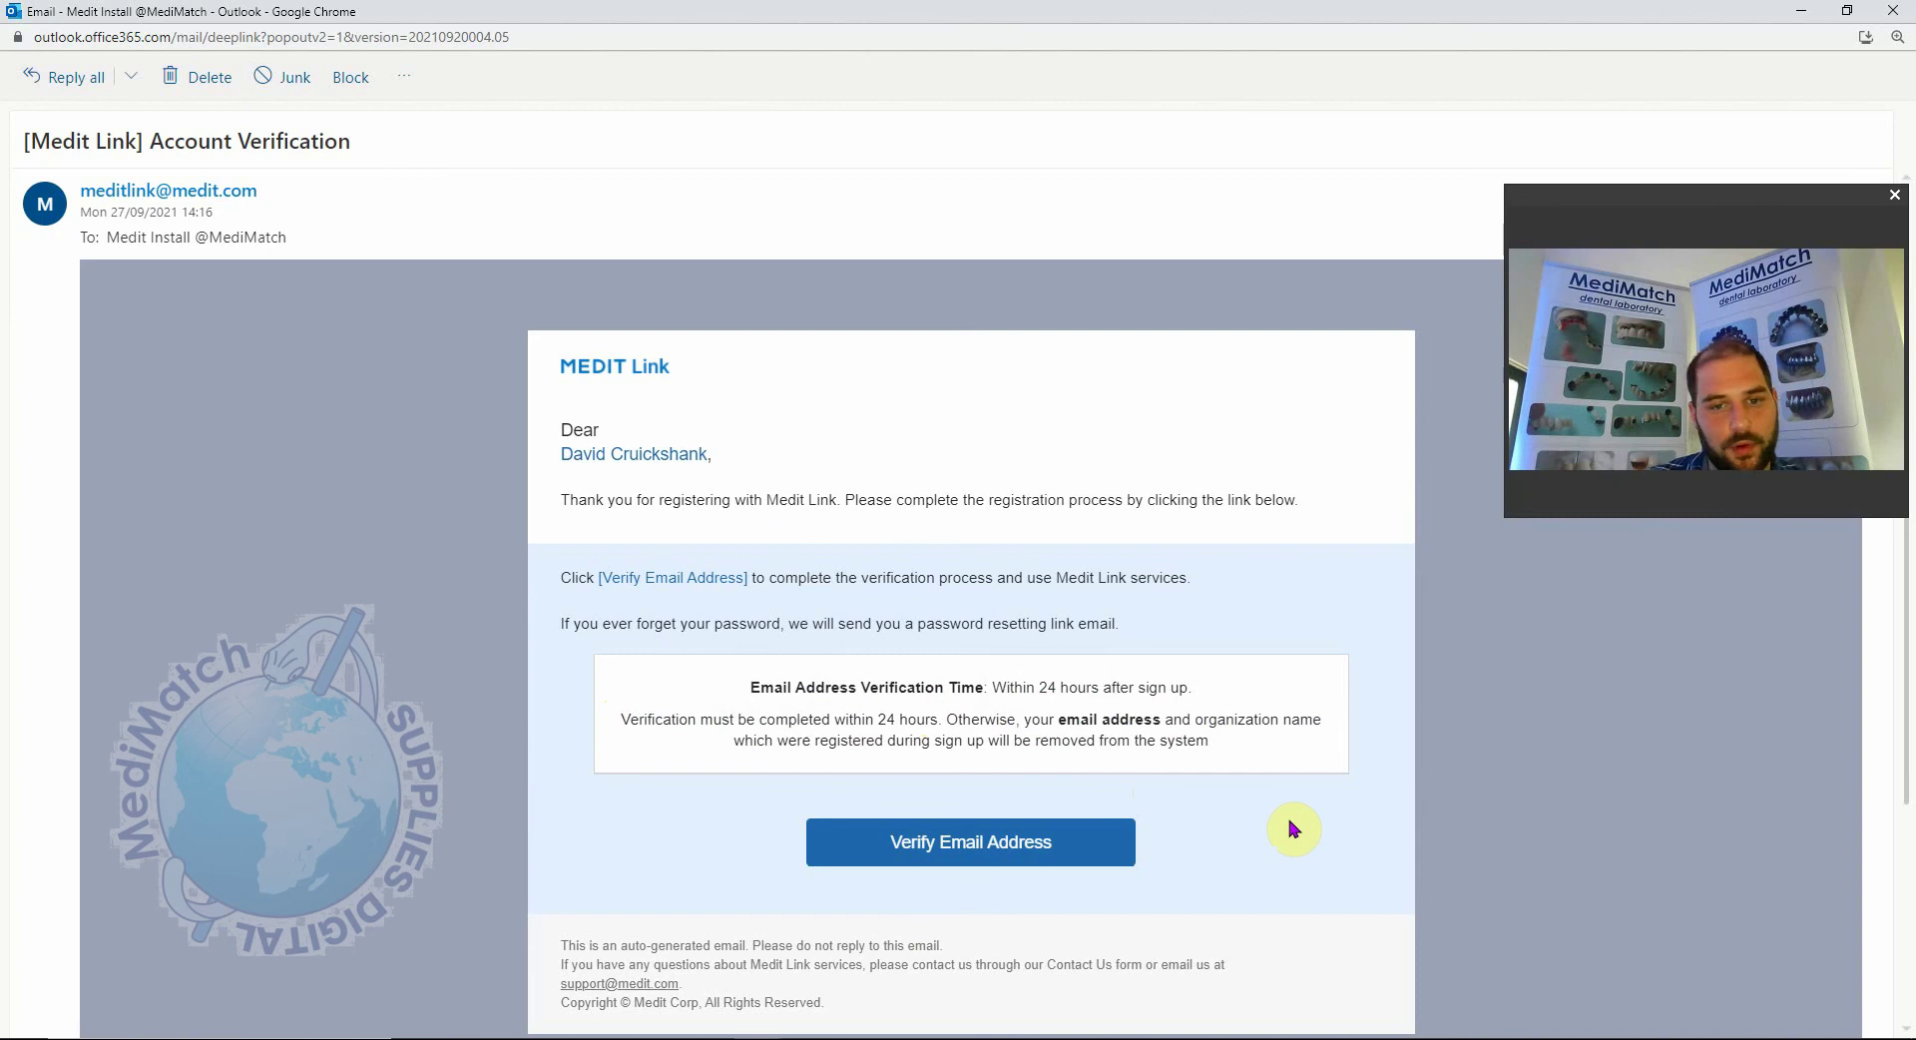
{"action": "left_click", "coordinate": [1025, 850]}
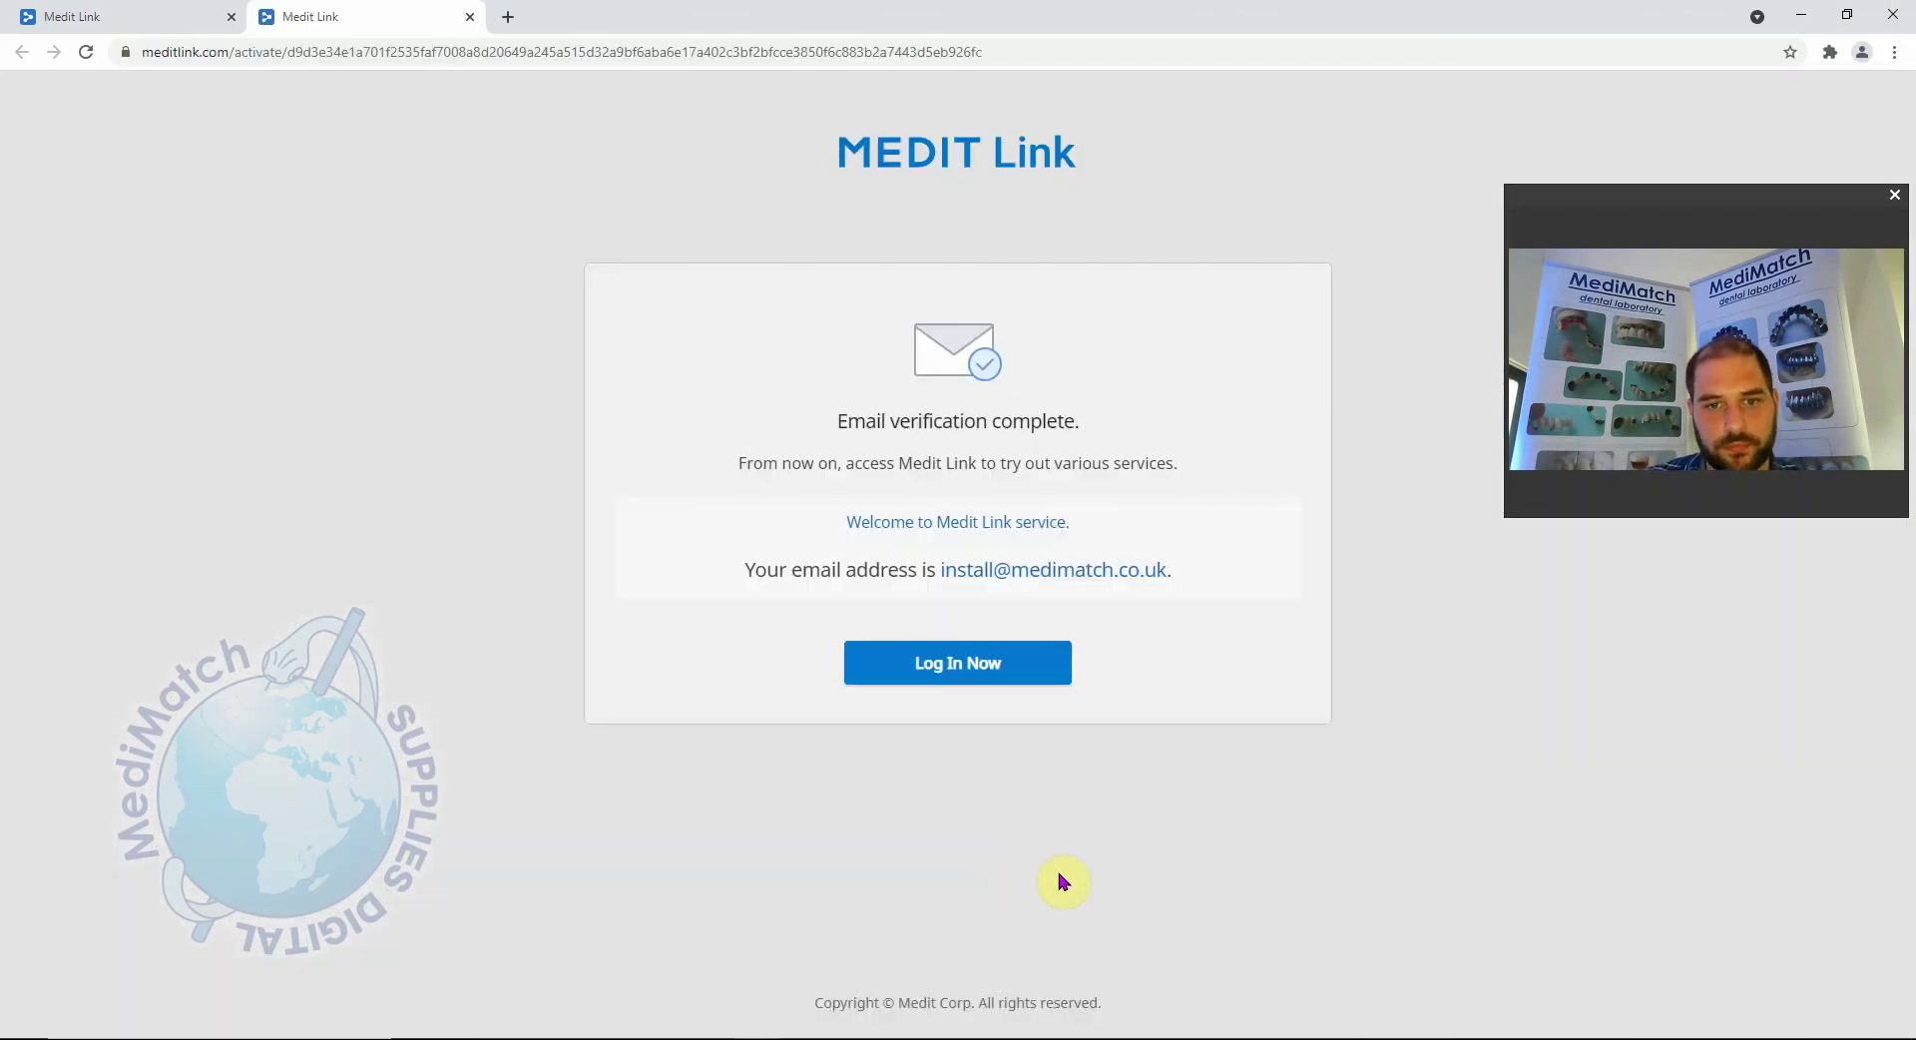
Log in with the account e-mail and password, with Keep me logged in ticked.
{"action": "left_click", "coordinate": [948, 666]}
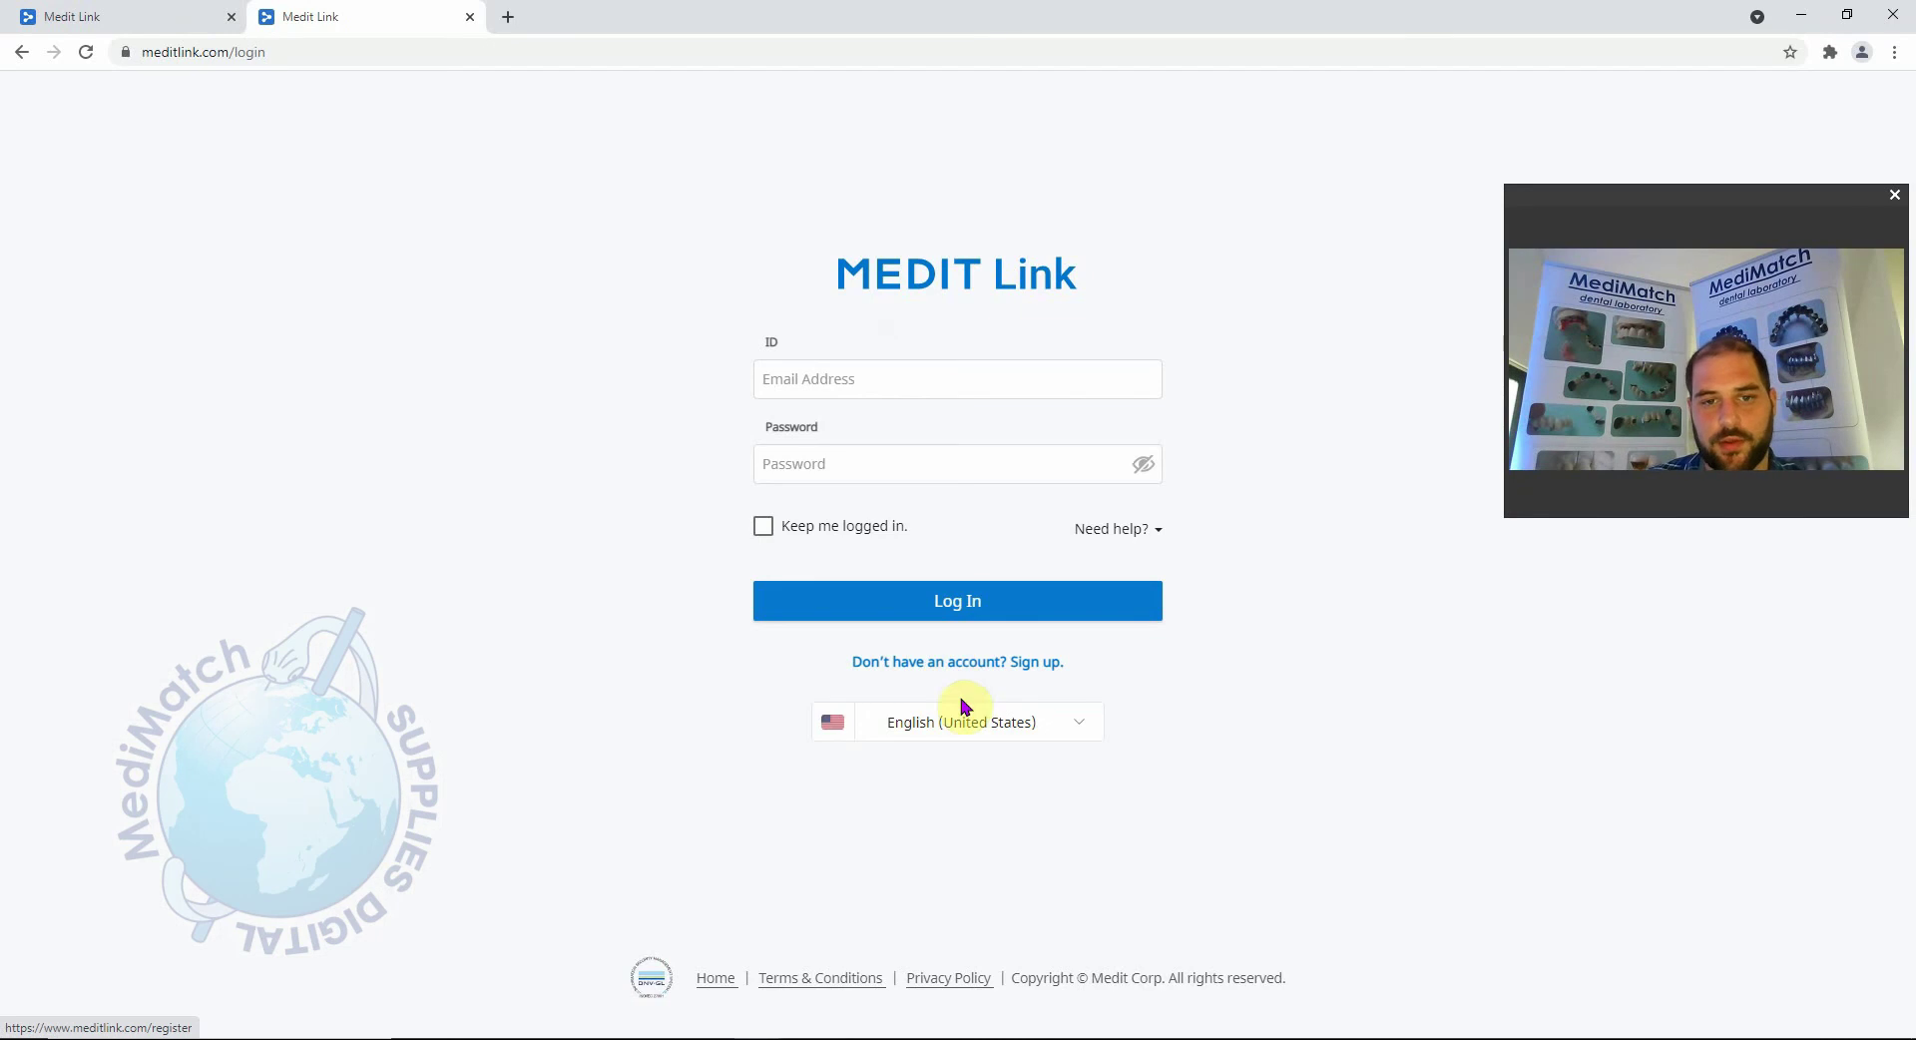
{"action": "left_click", "coordinate": [951, 378]}
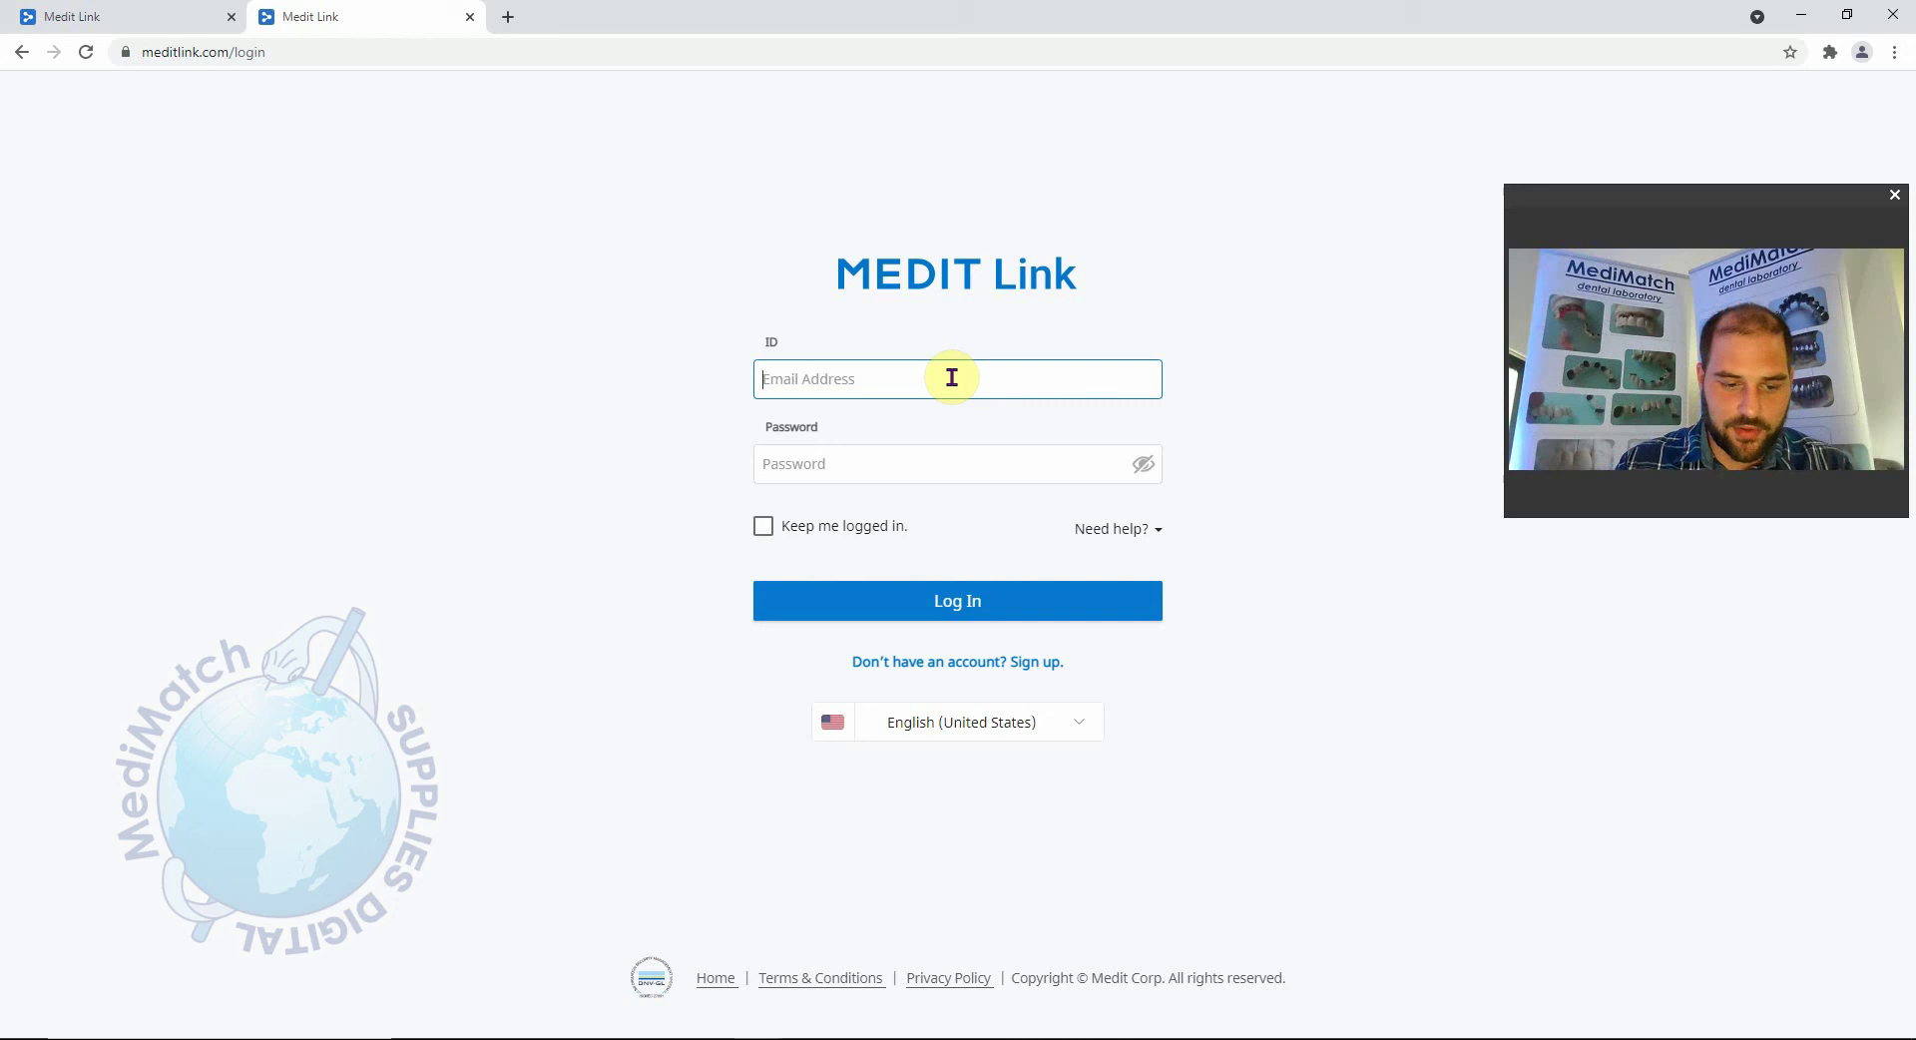
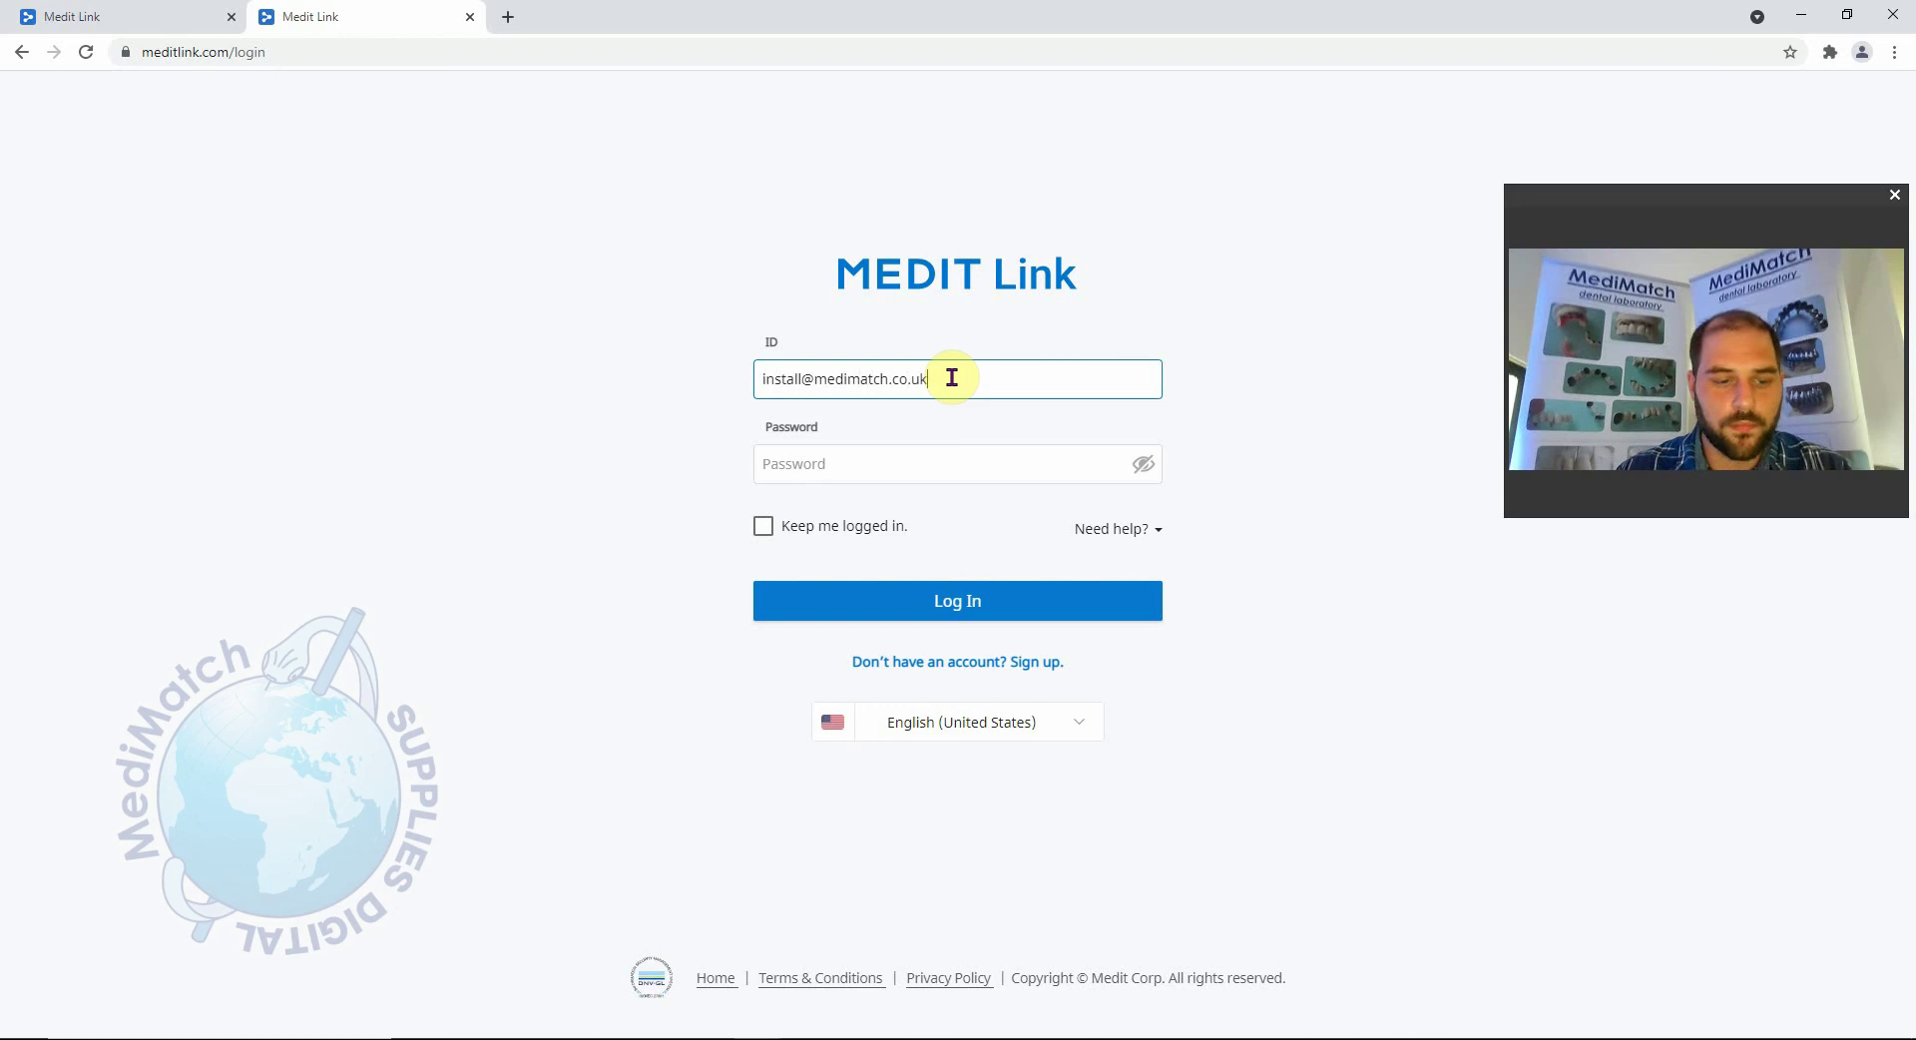
{"action": "key", "text": "Tab"}
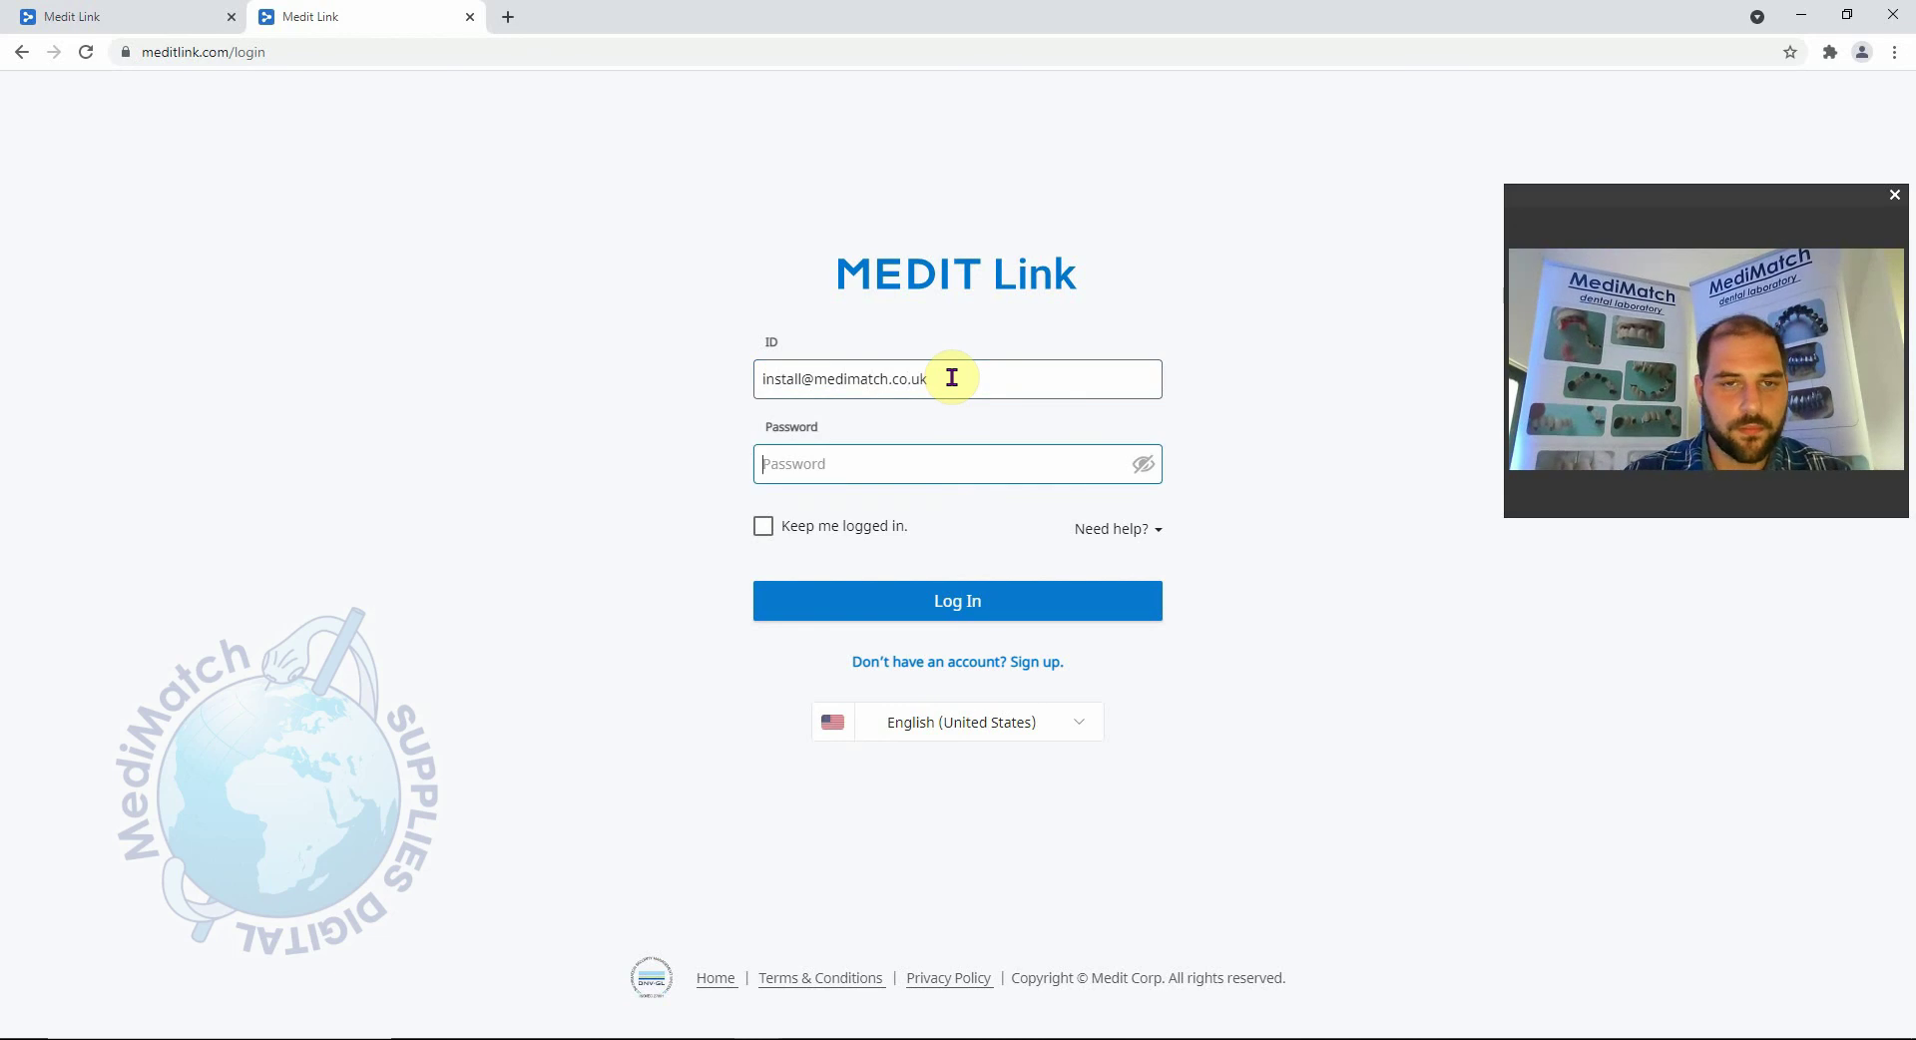
{"action": "type", "text": "•"}
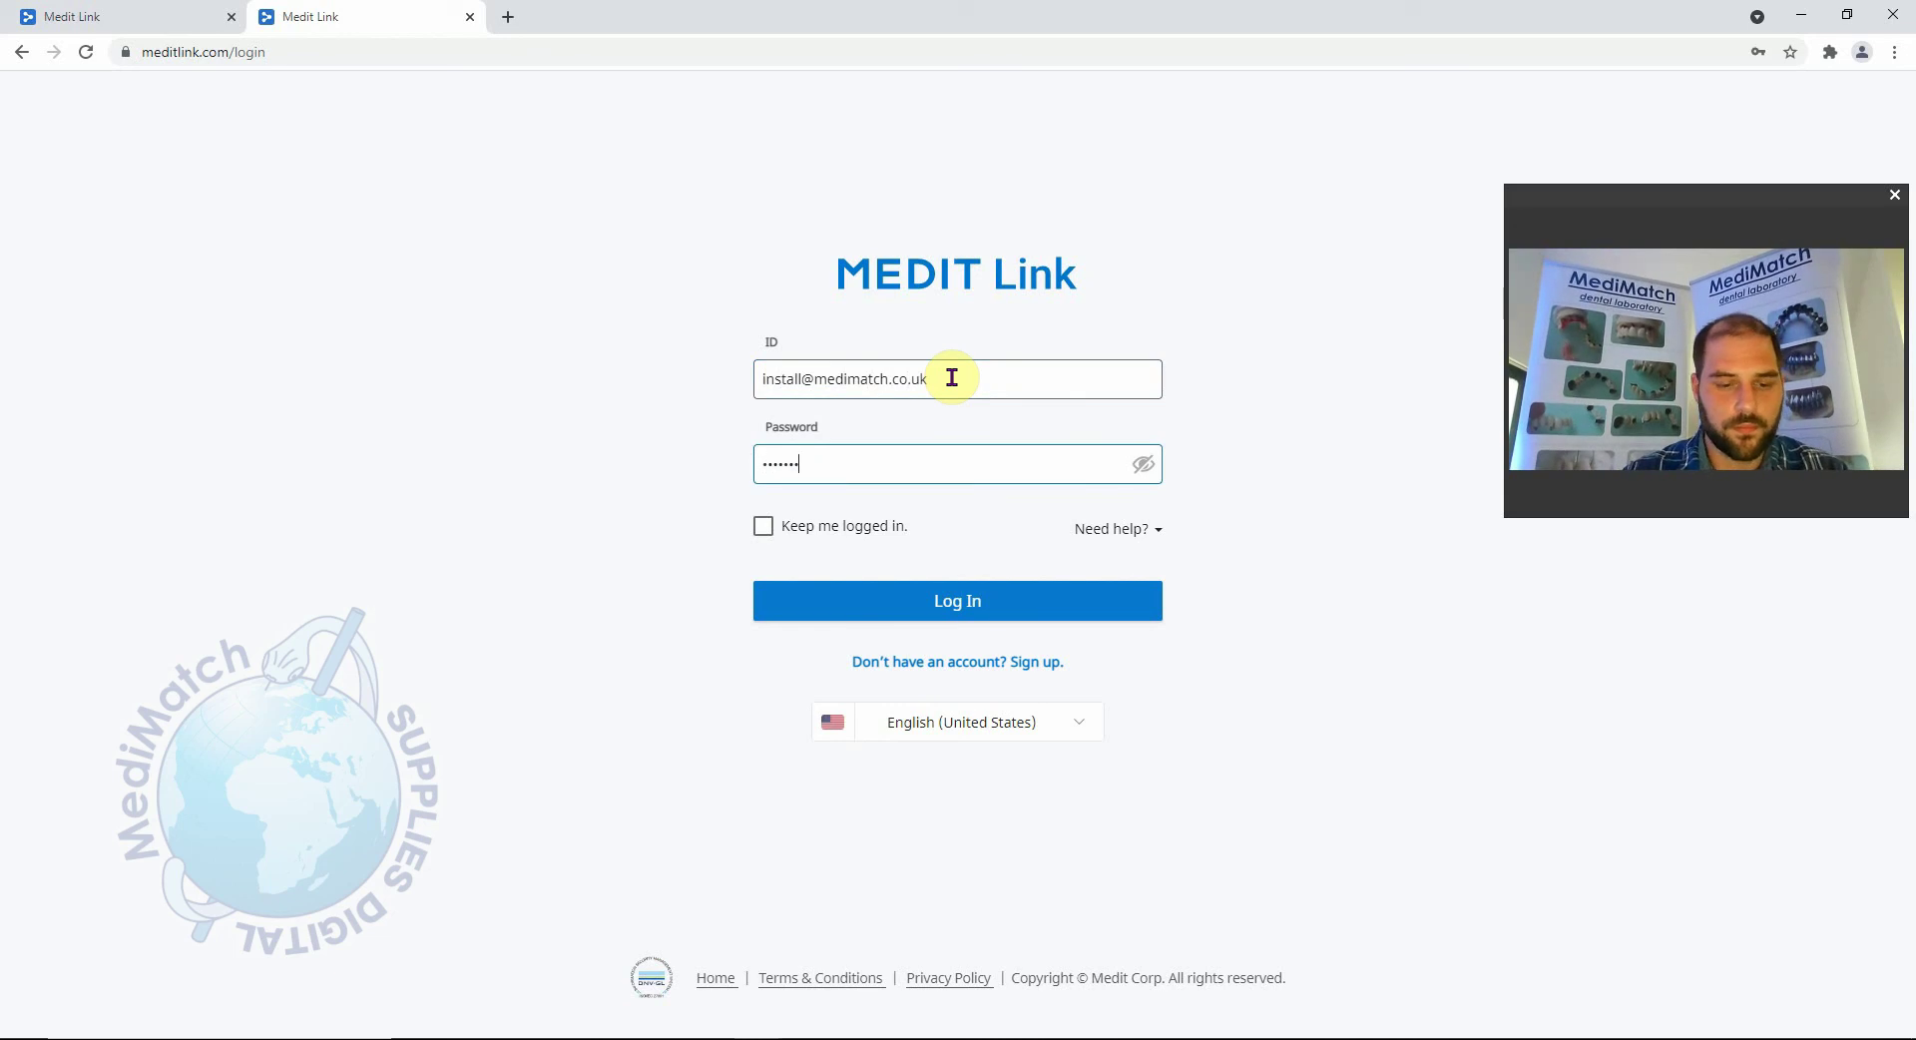
{"action": "type", "text": "•"}
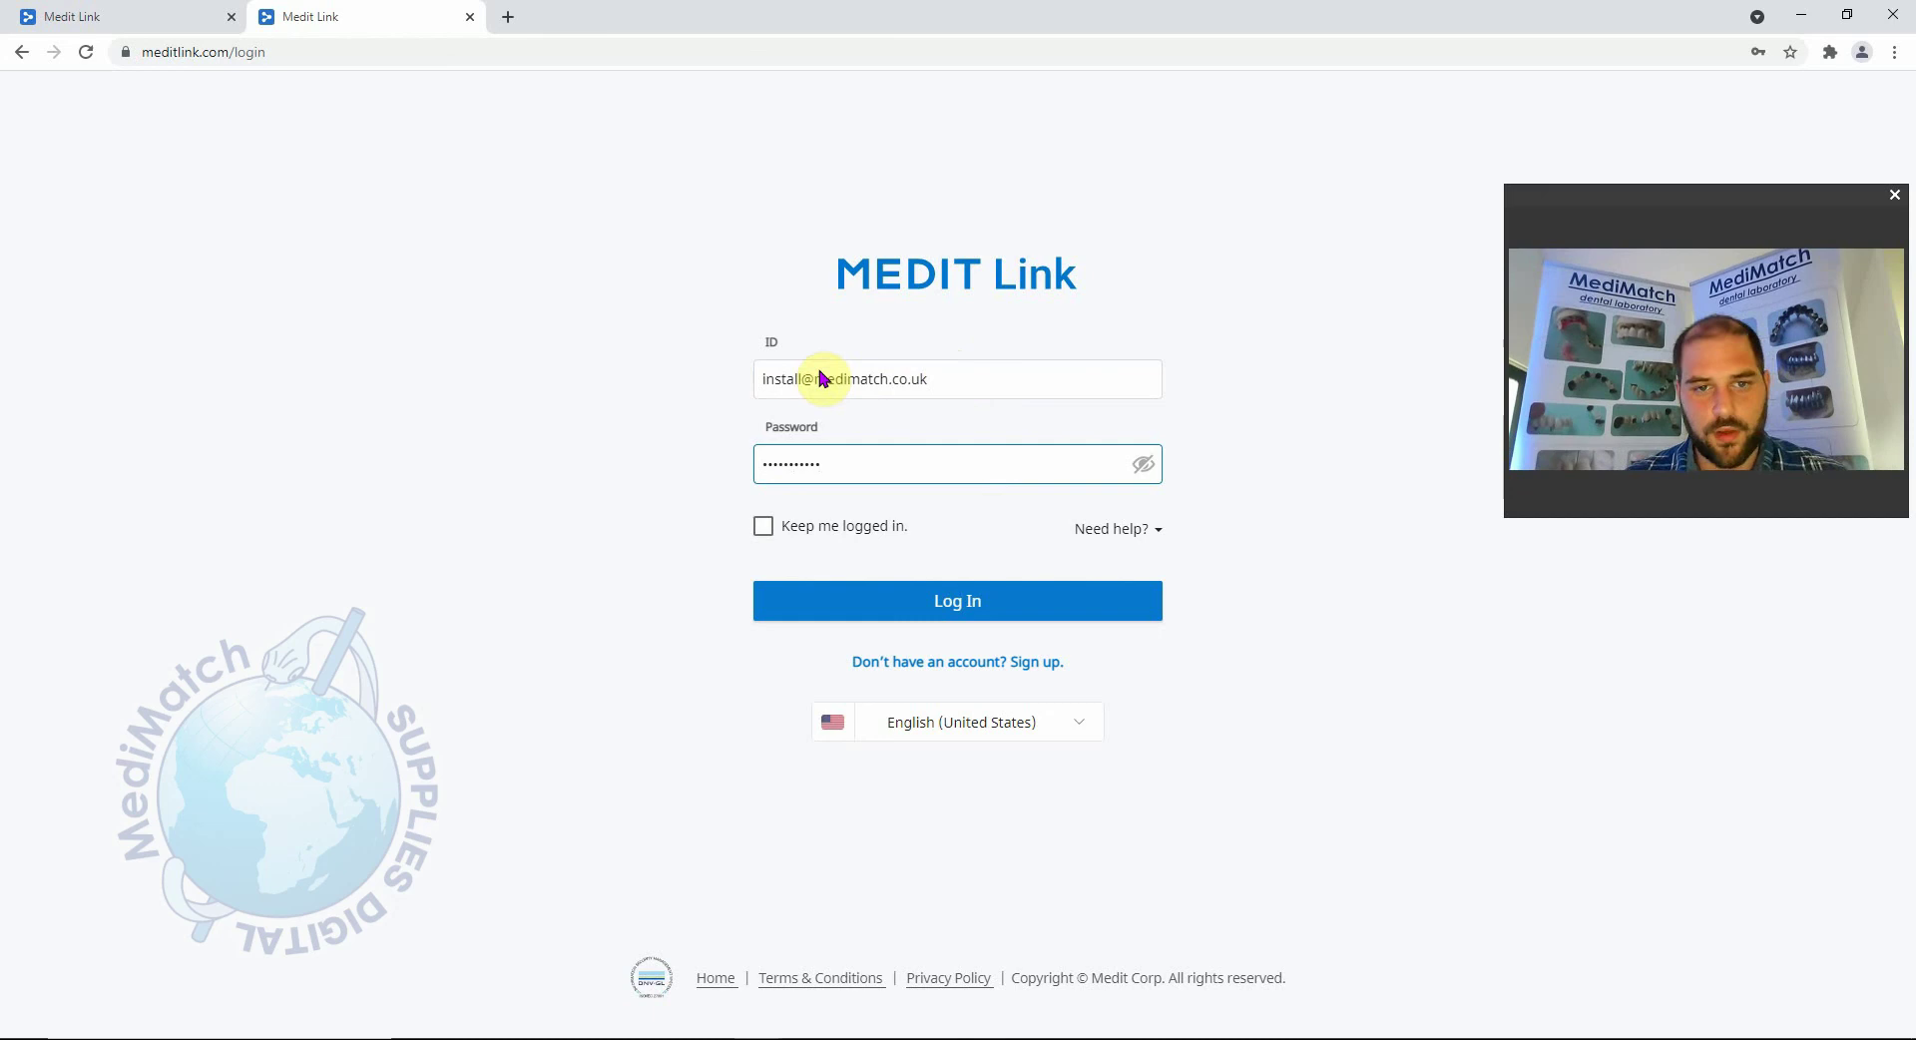
{"action": "left_click", "coordinate": [762, 529]}
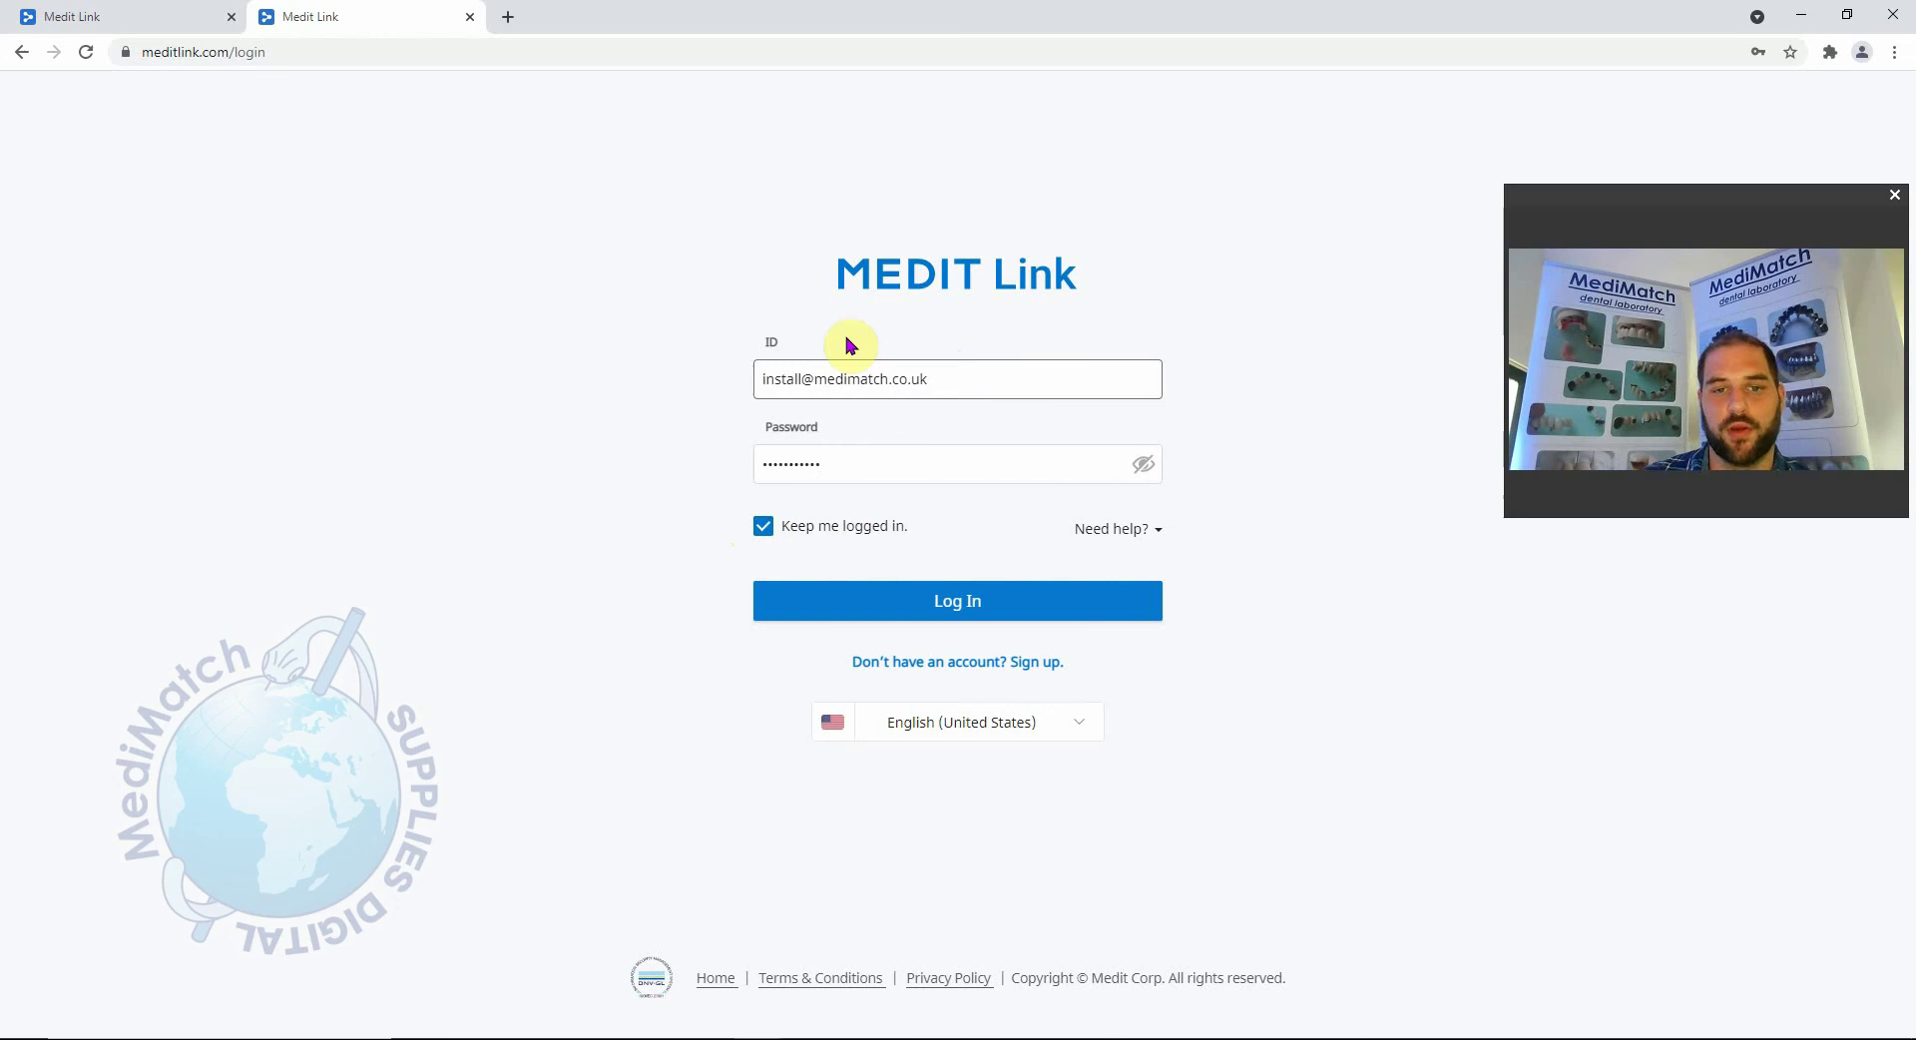
{"action": "left_click", "coordinate": [968, 602]}
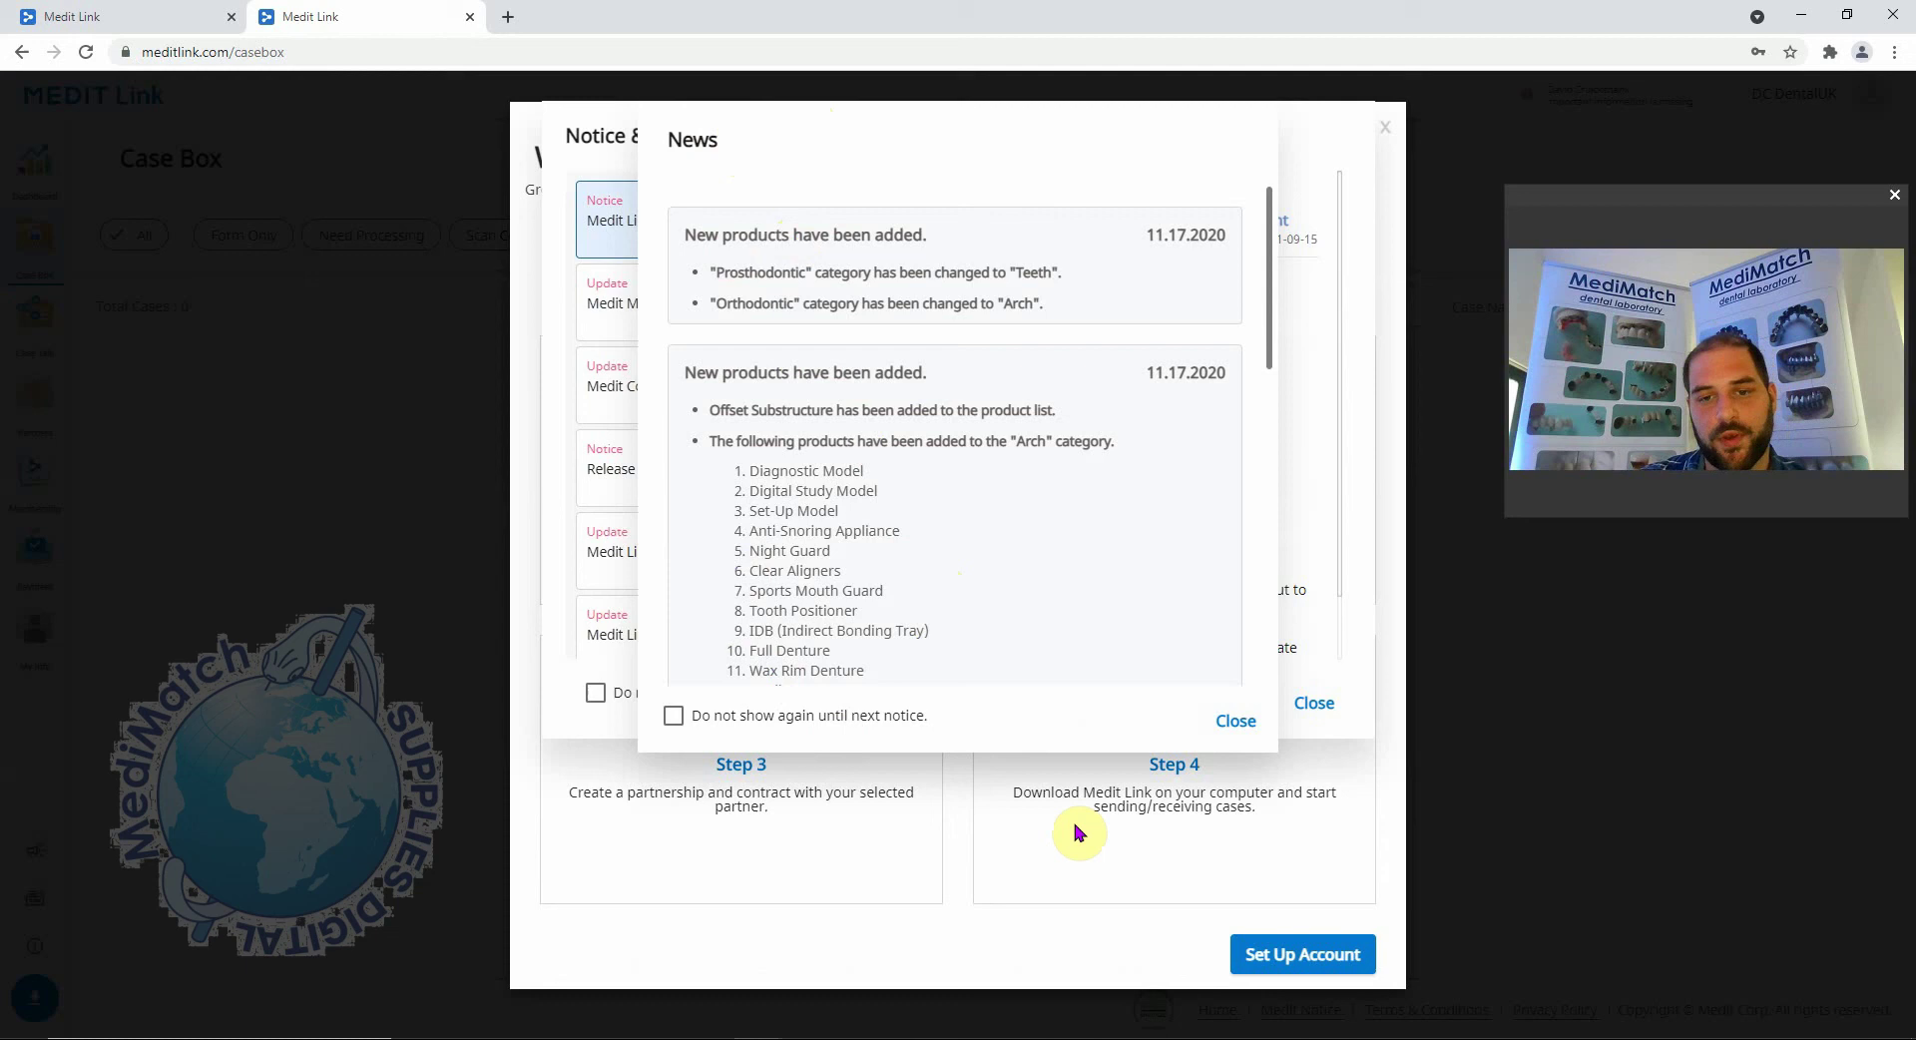
Close the News and Notice & Update popups to reveal the Welcome setup overview.
{"action": "left_click", "coordinate": [1233, 720]}
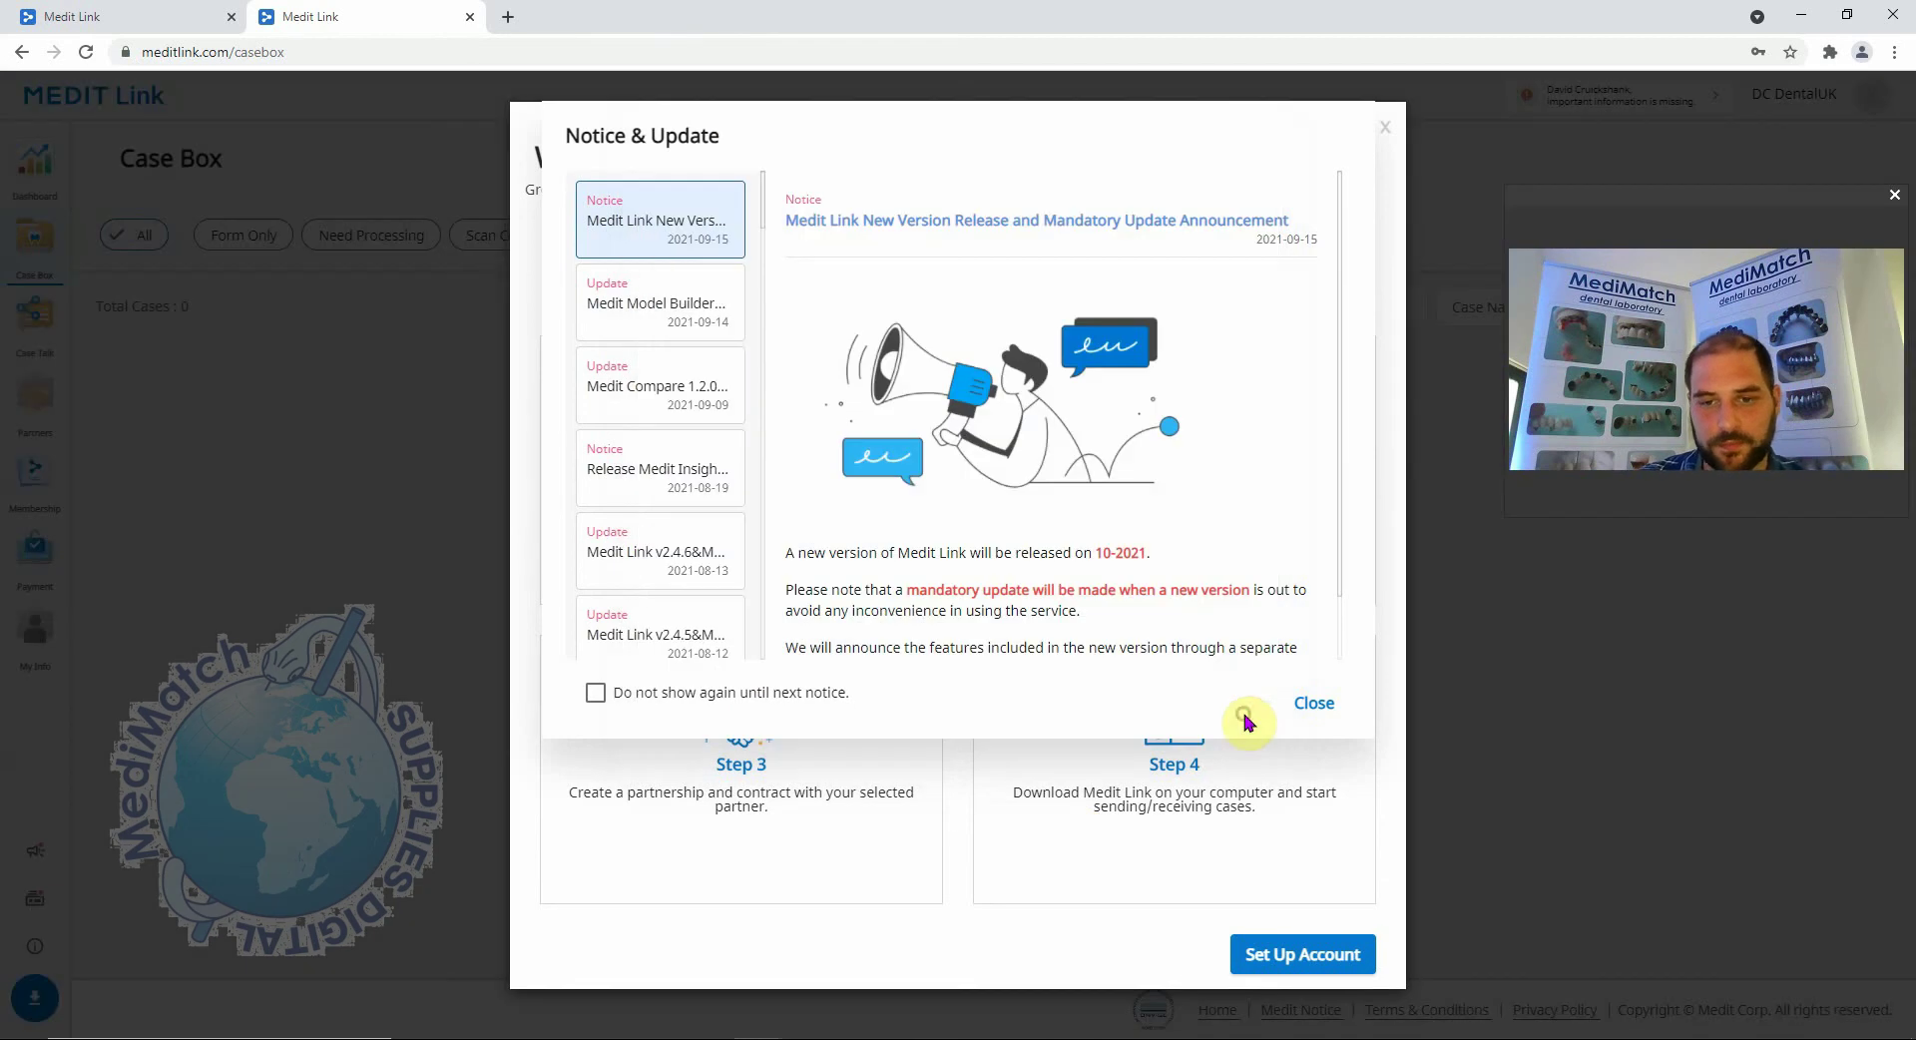
{"action": "left_click", "coordinate": [1314, 703]}
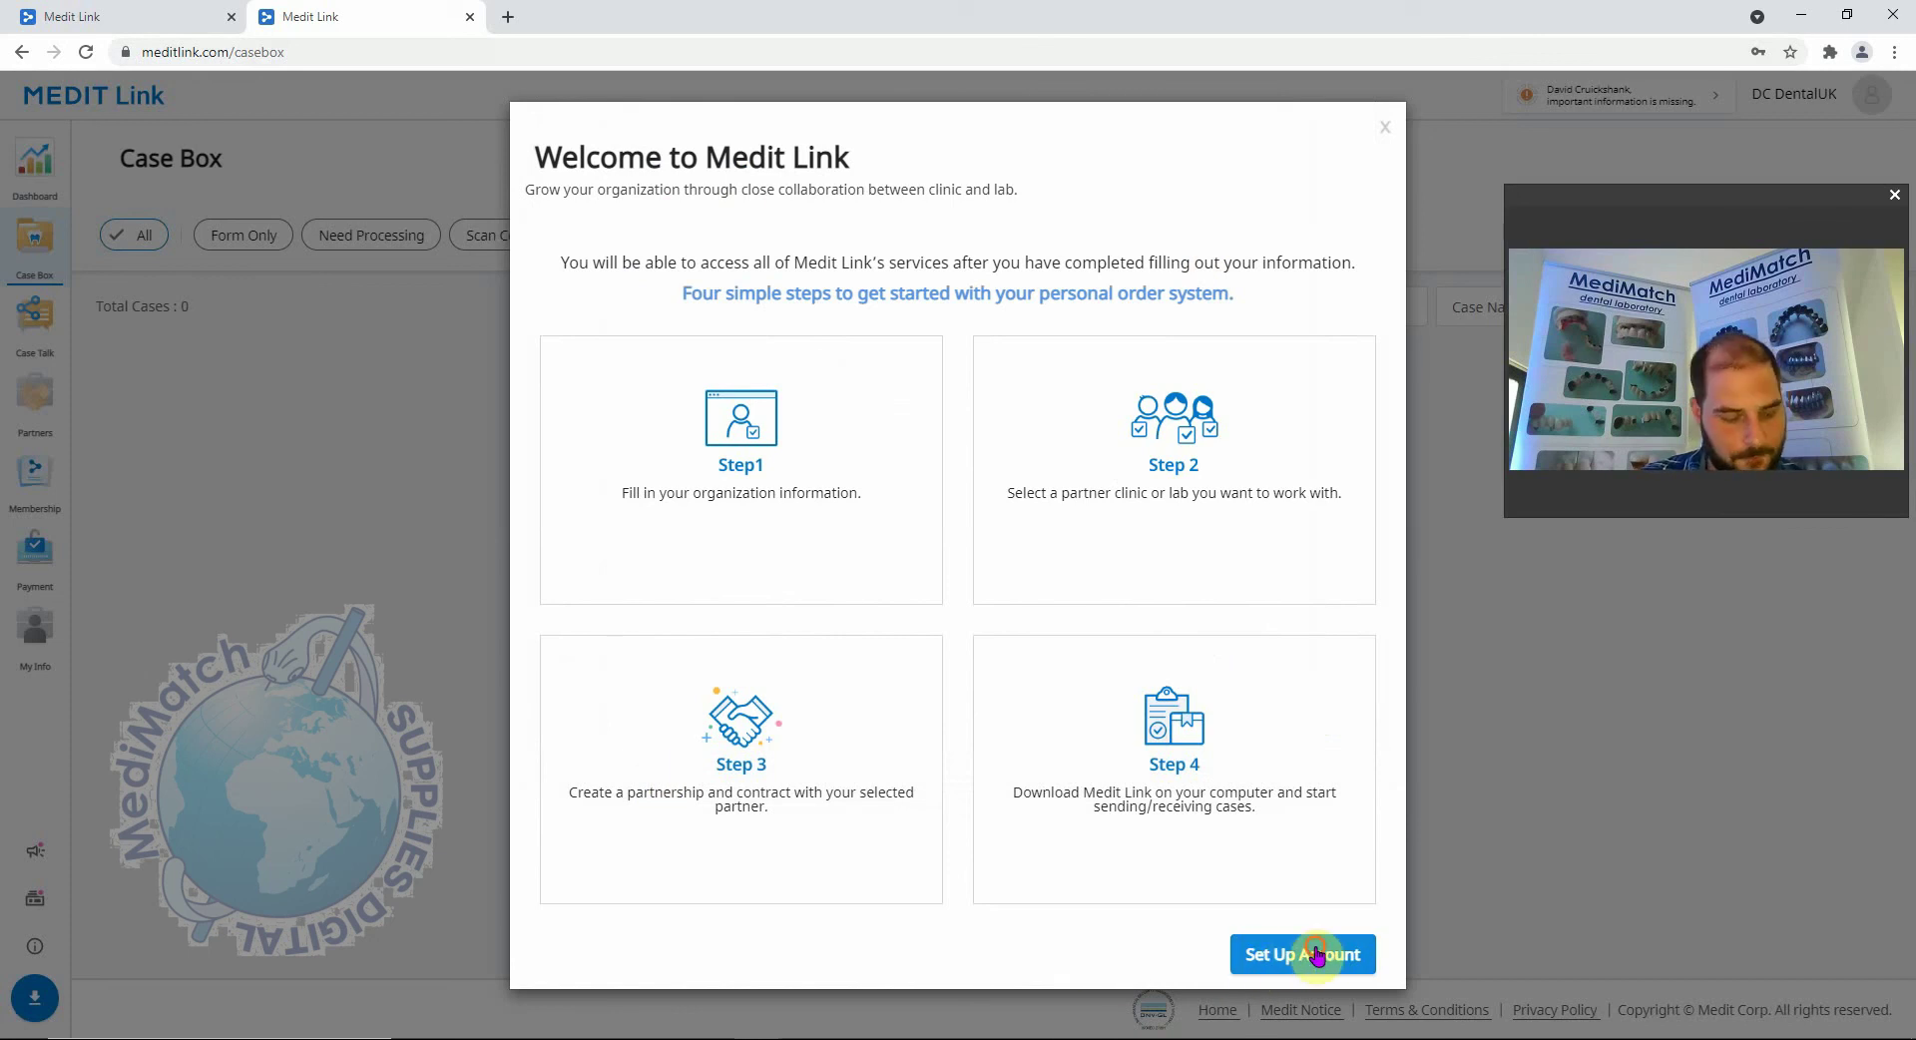
Start the organization setup and enter address lines 'MediMatch Dental Labora' and 'Acton'.
{"action": "left_click", "coordinate": [1315, 953]}
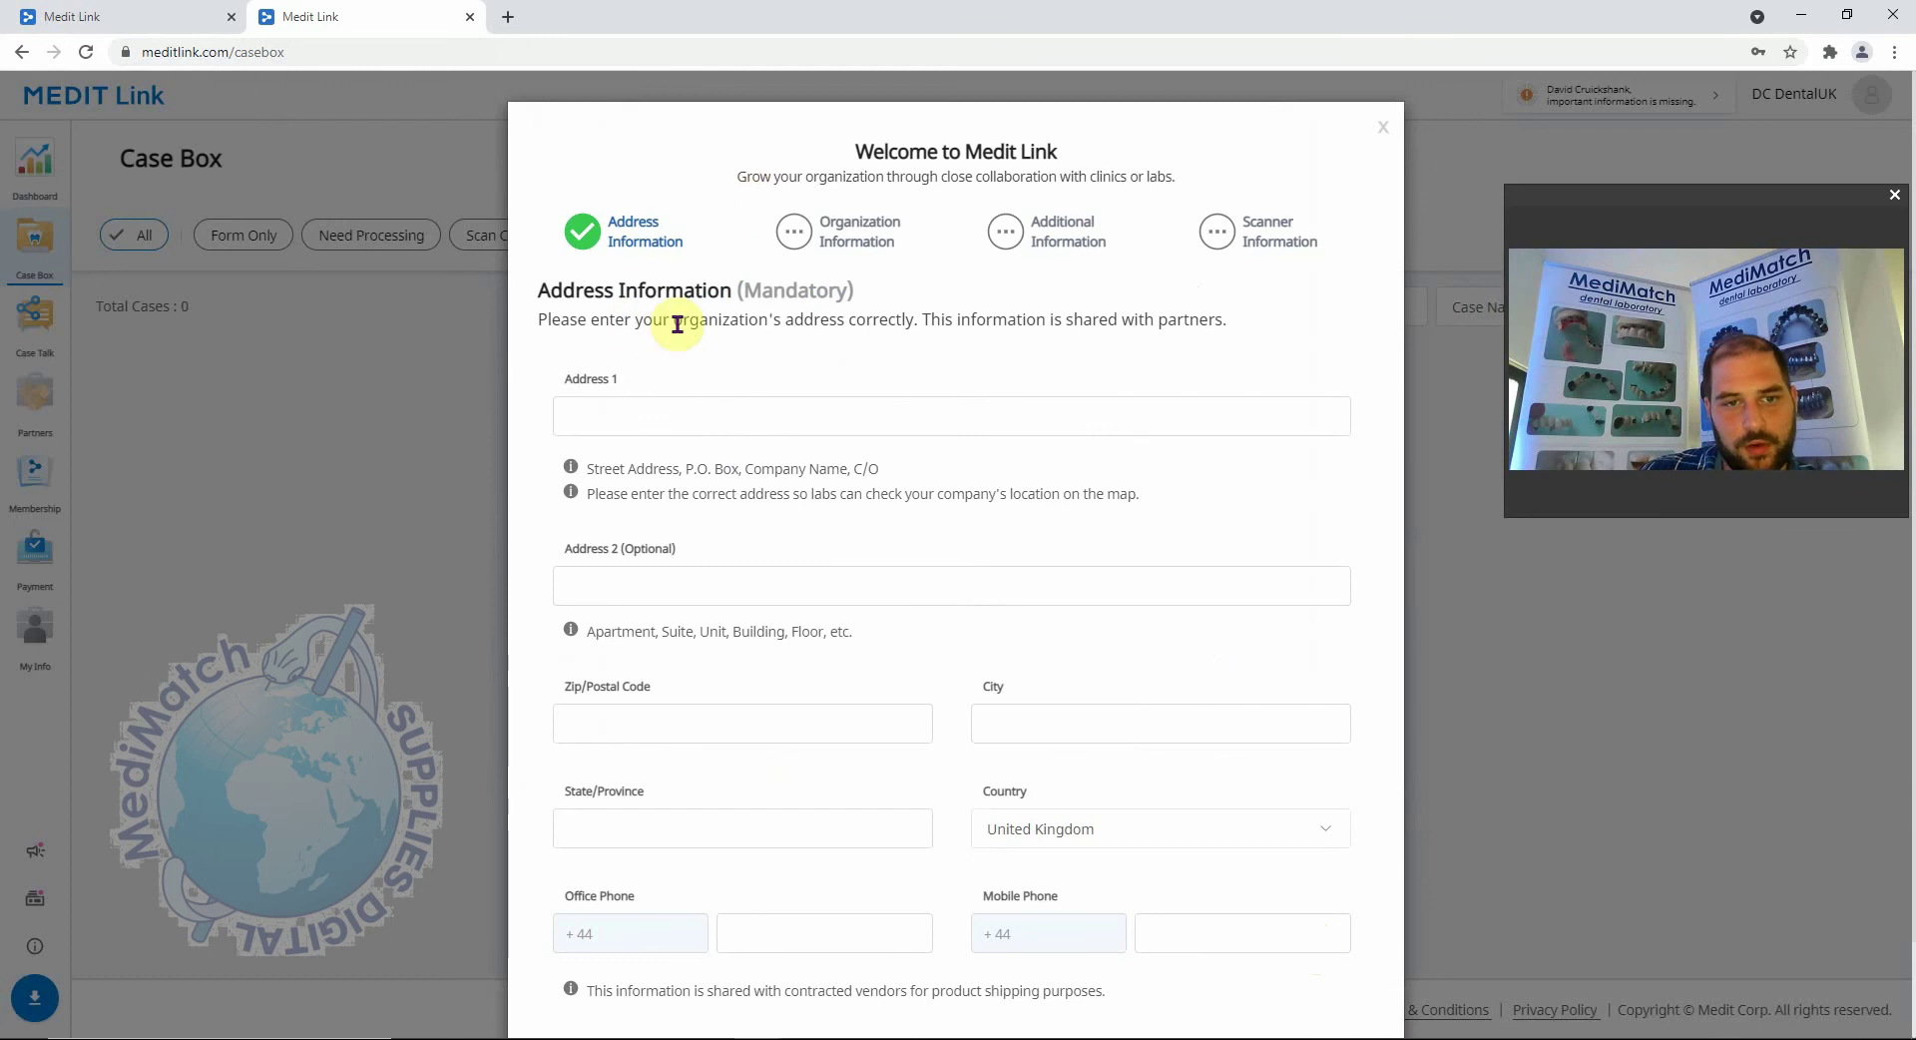
{"action": "scroll", "coordinate": [732, 595], "scroll_direction": "down", "scroll_amount": 1}
{"action": "scroll", "coordinate": [749, 724], "scroll_direction": "up", "scroll_amount": 1}
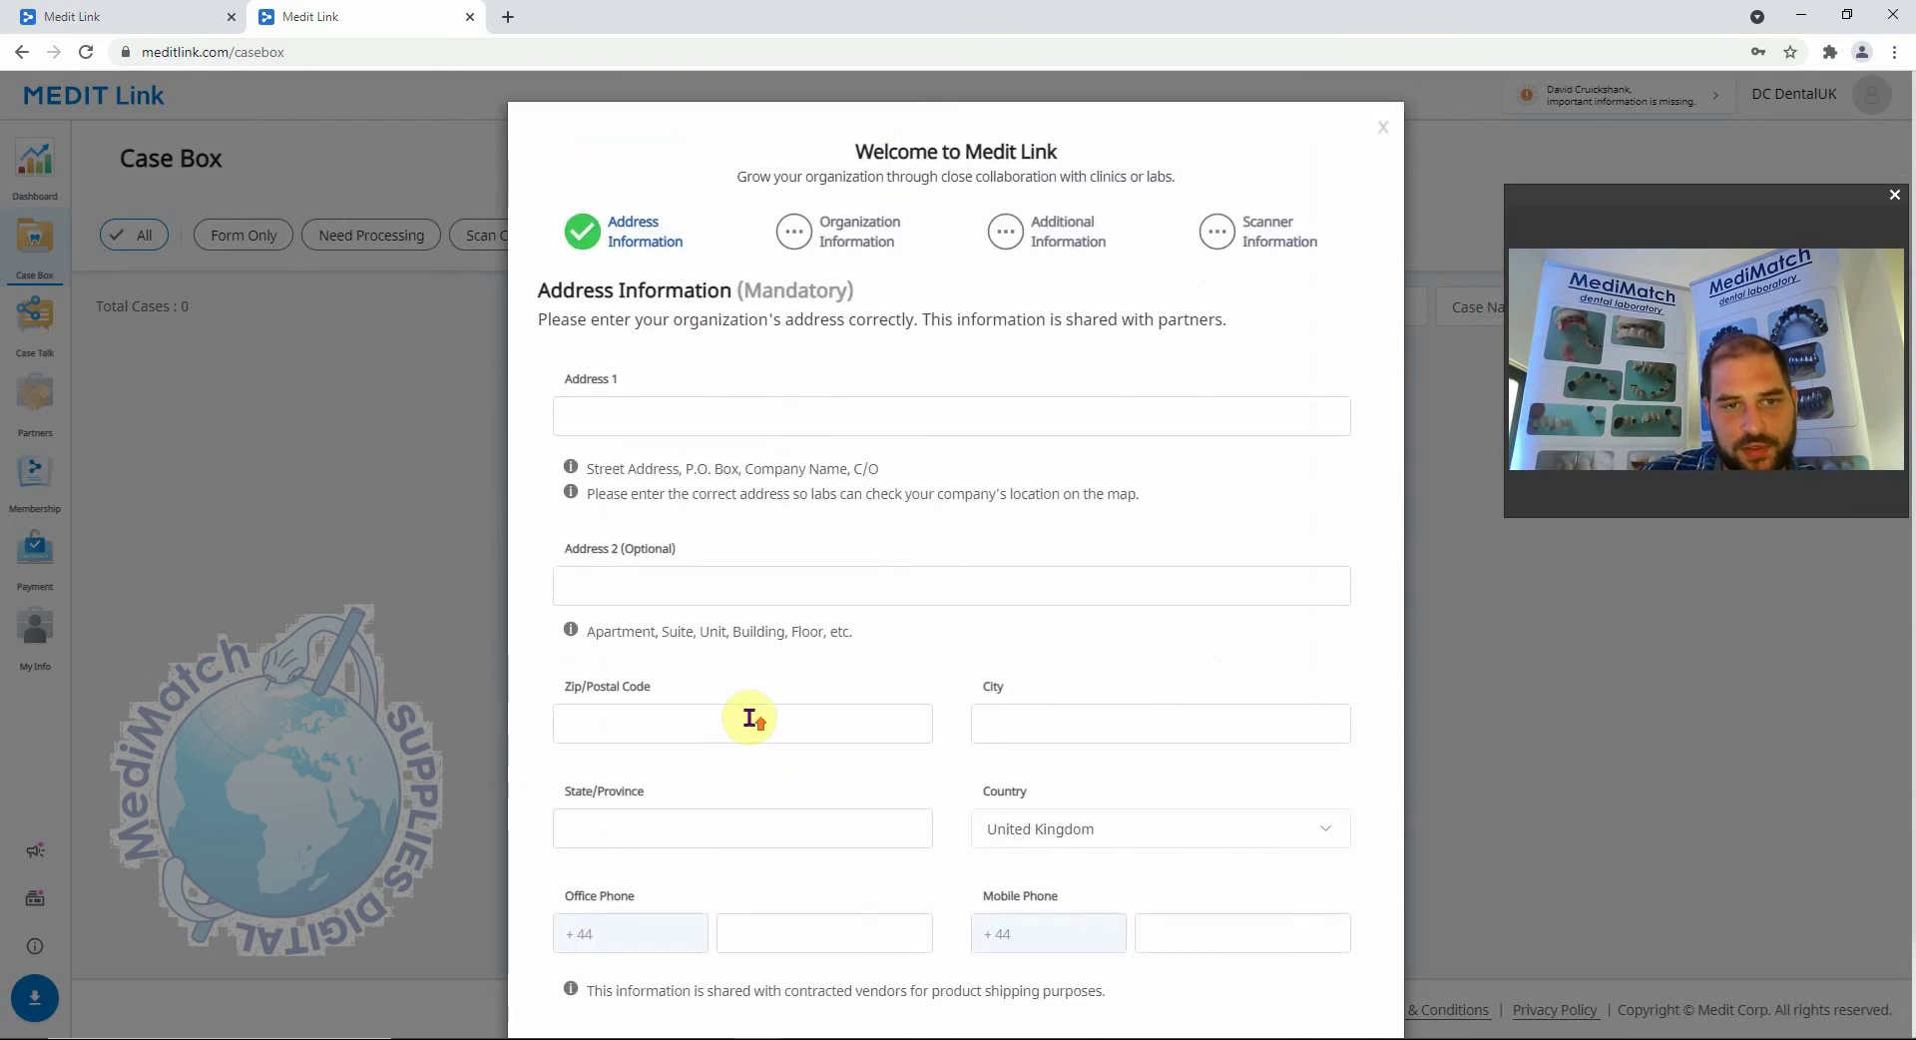
{"action": "left_click", "coordinate": [682, 419]}
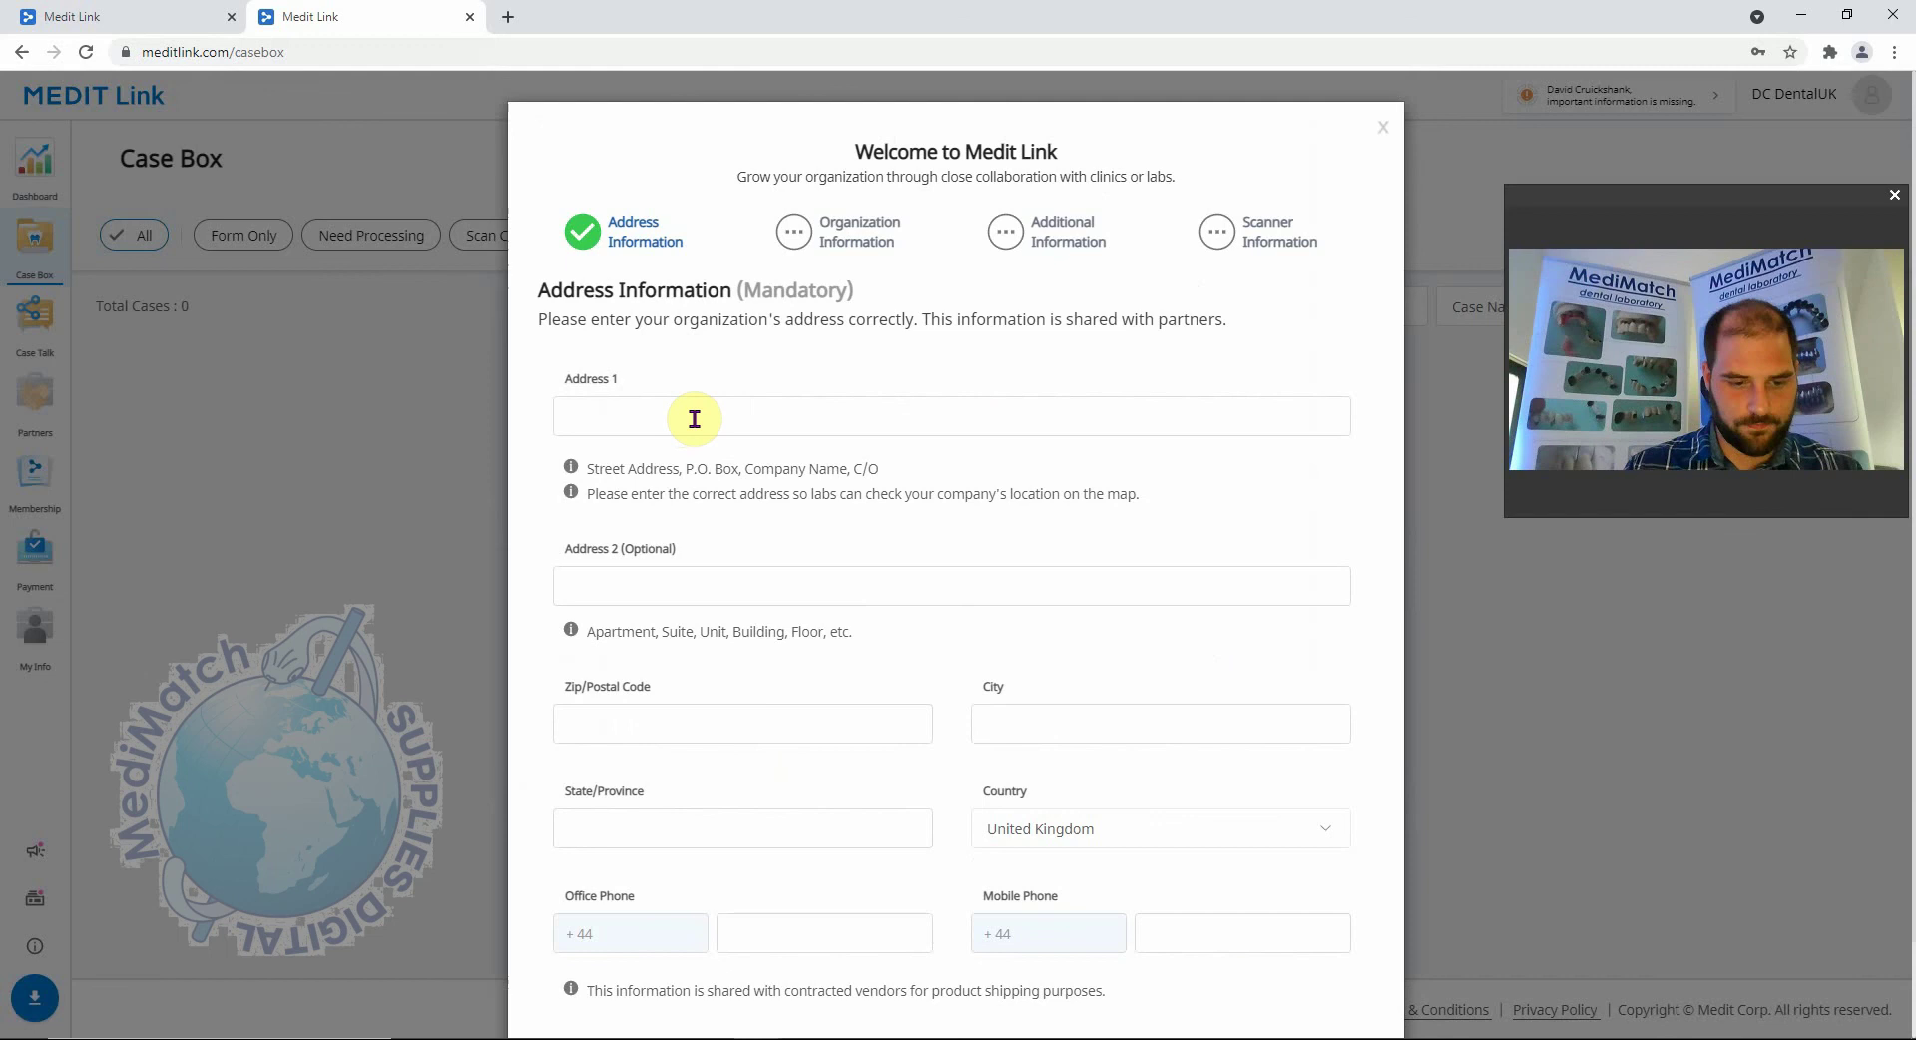
{"action": "type", "text": "MediMatc"}
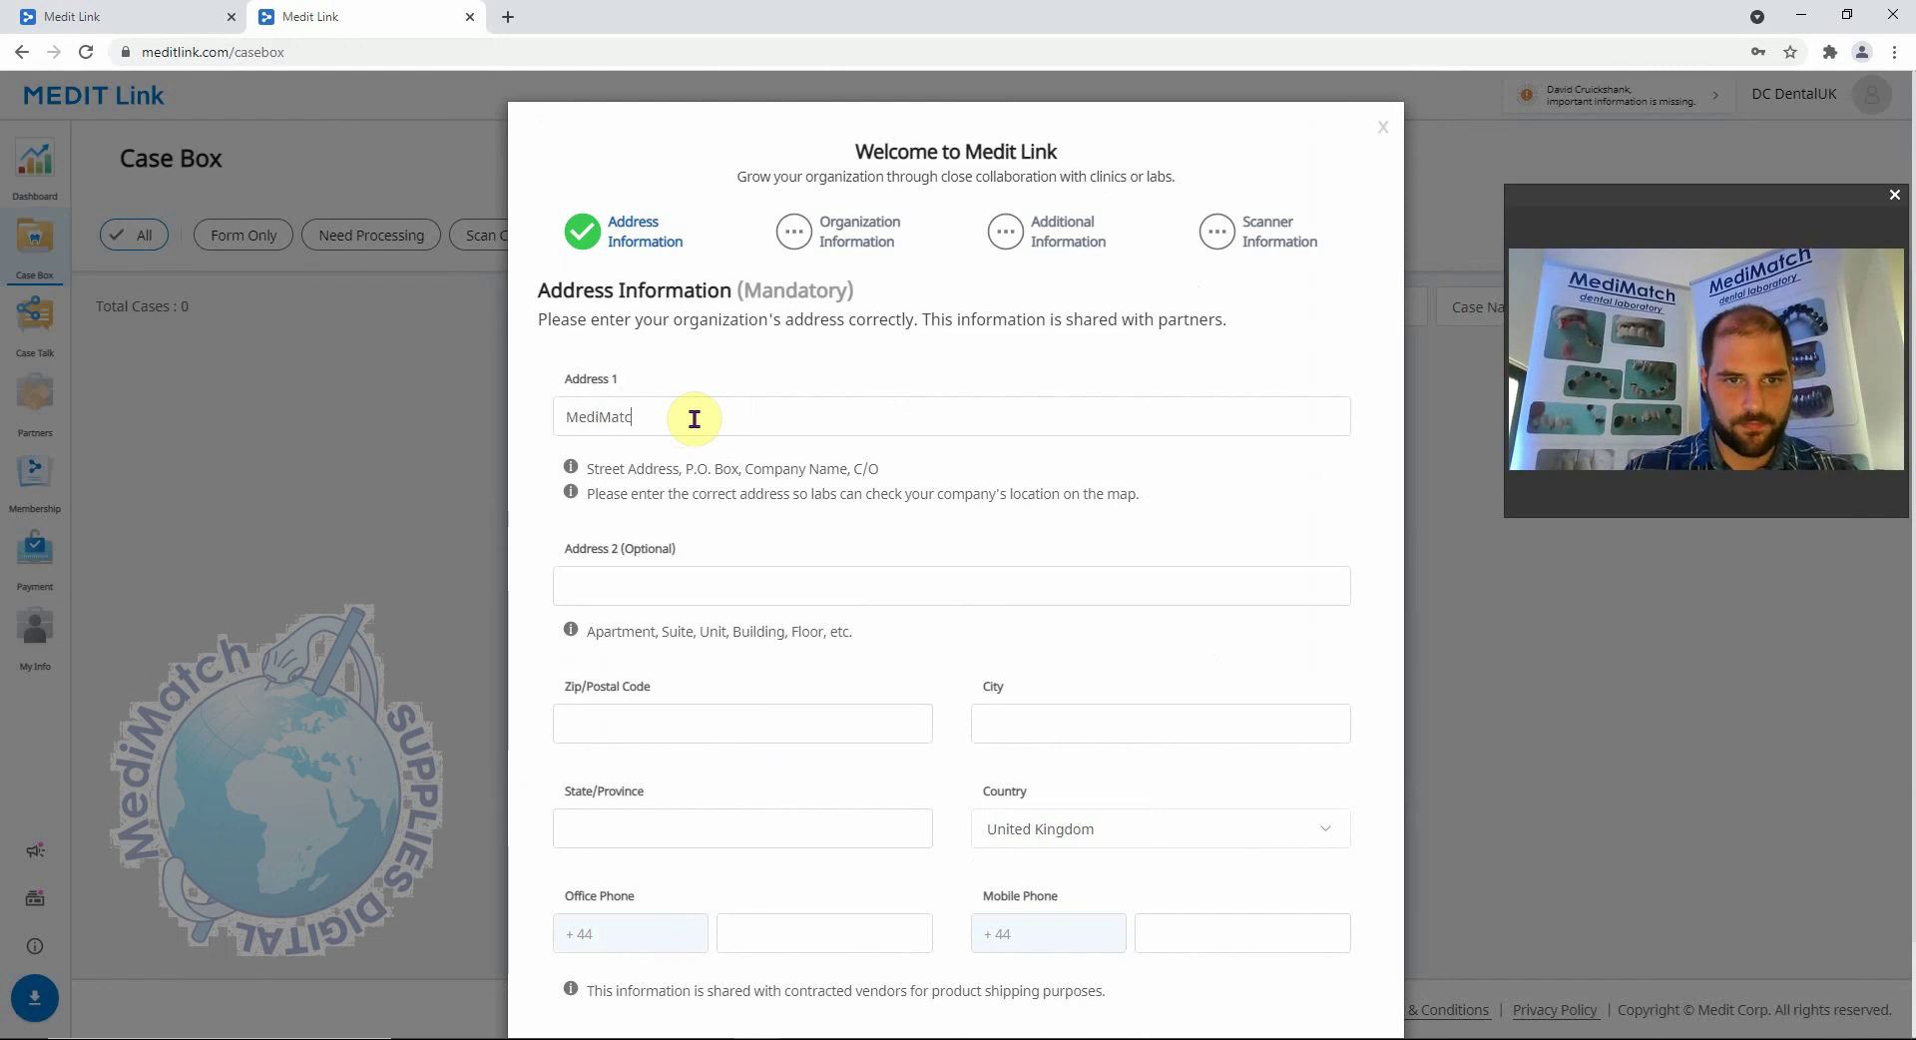
{"action": "type", "text": "h Dental"}
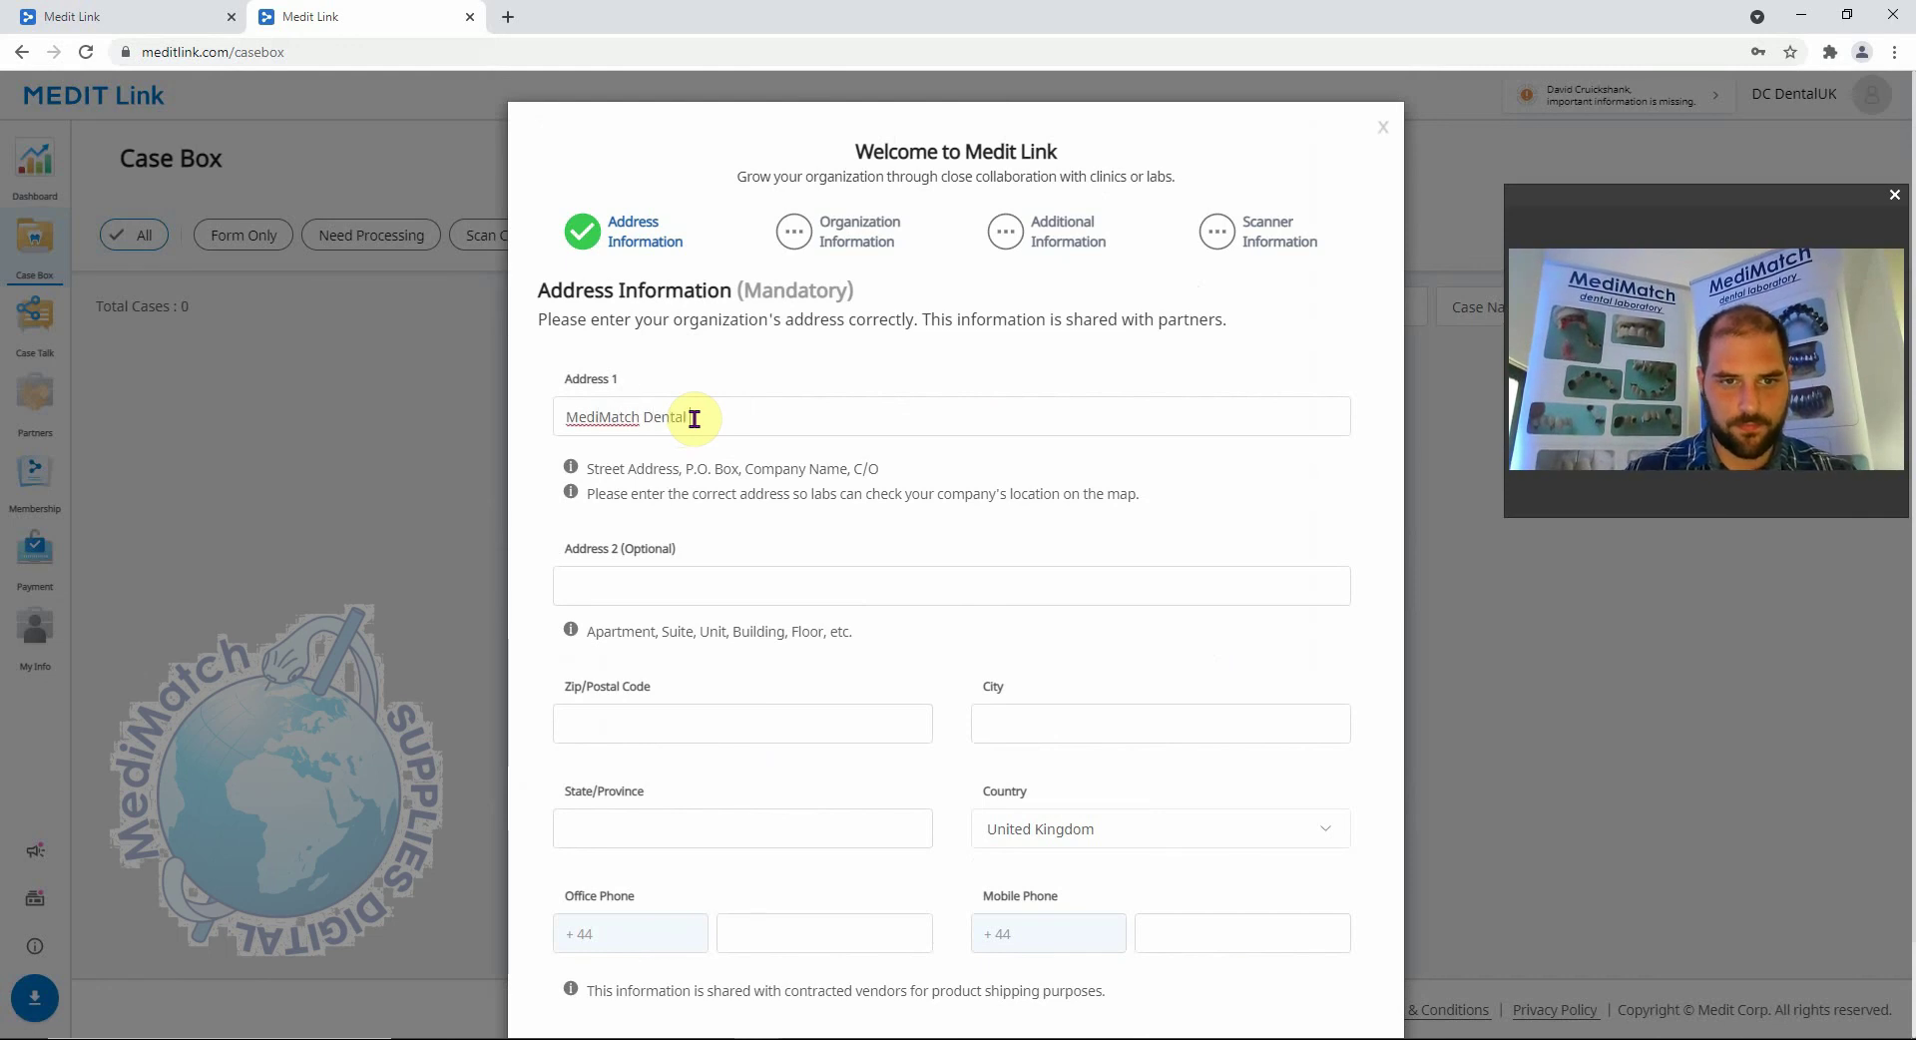
{"action": "type", "text": " Laboratory"}
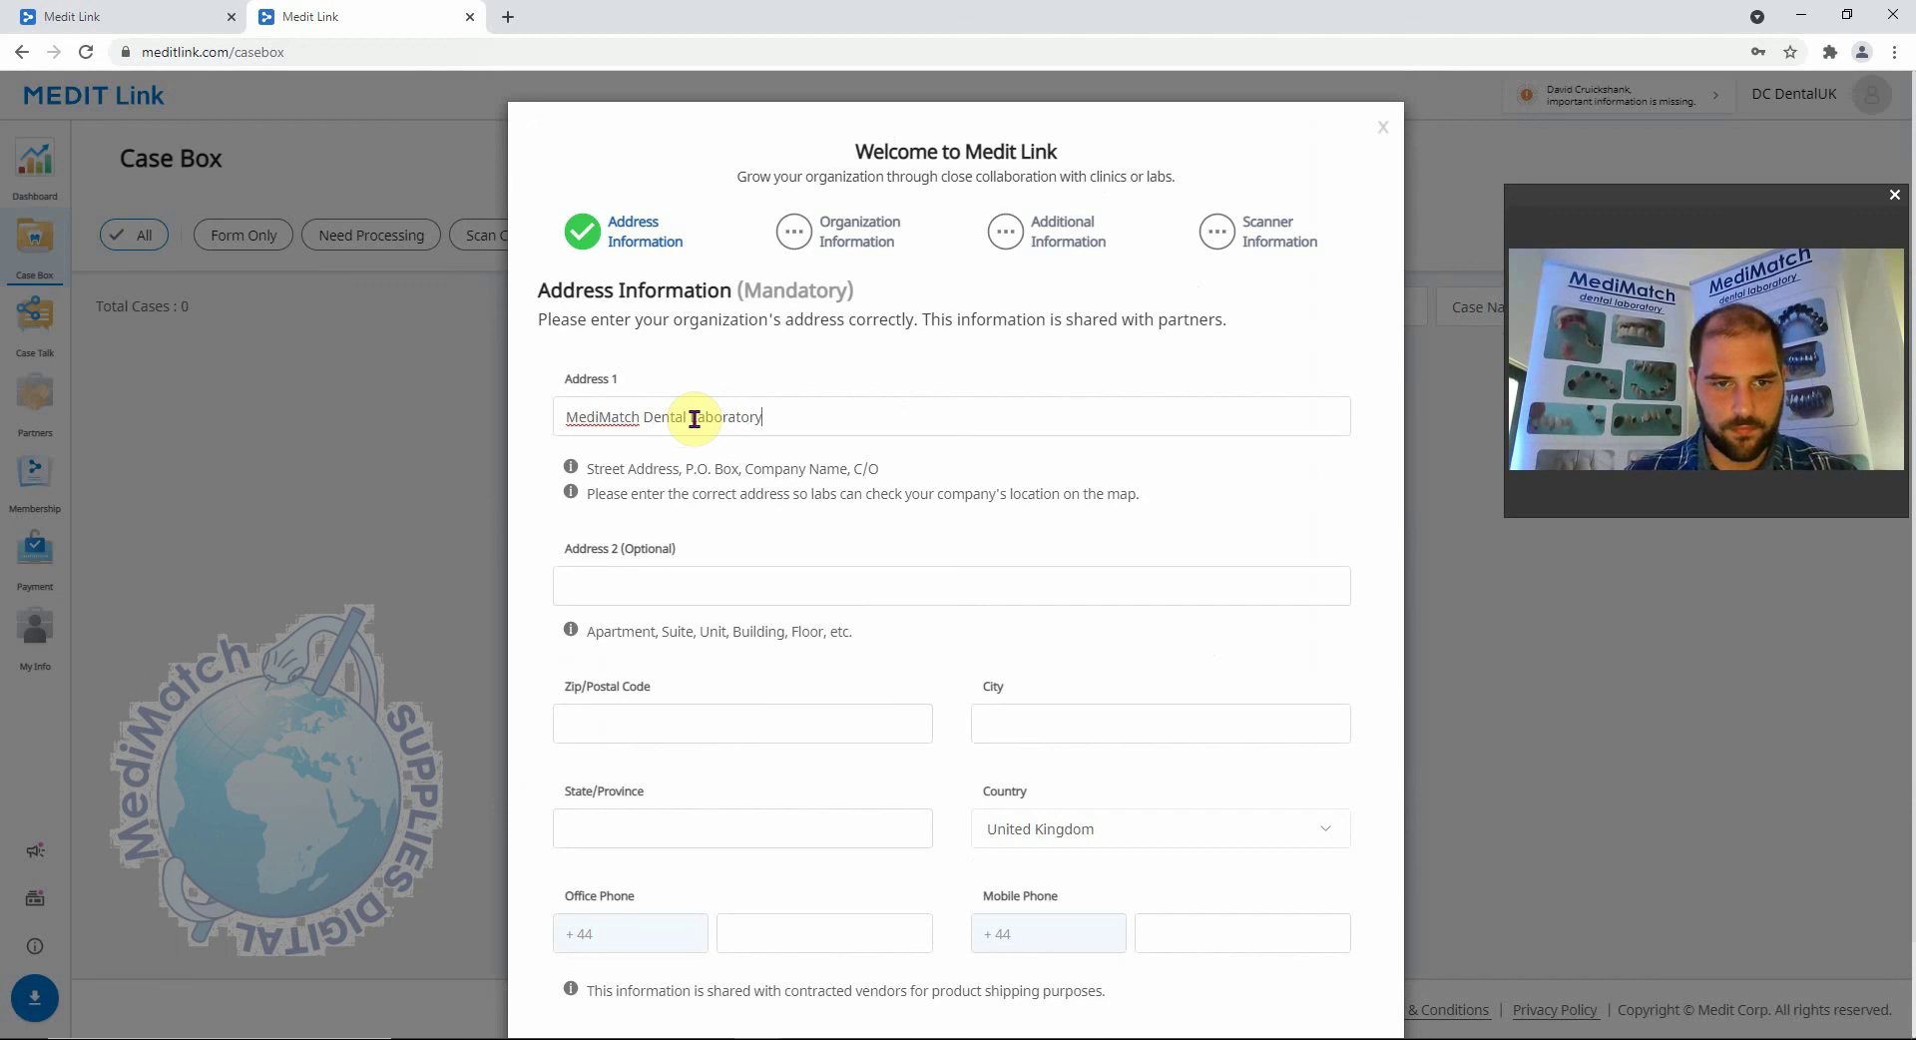
{"action": "left_click", "coordinate": [699, 585]}
{"action": "type", "text": "Acton"}
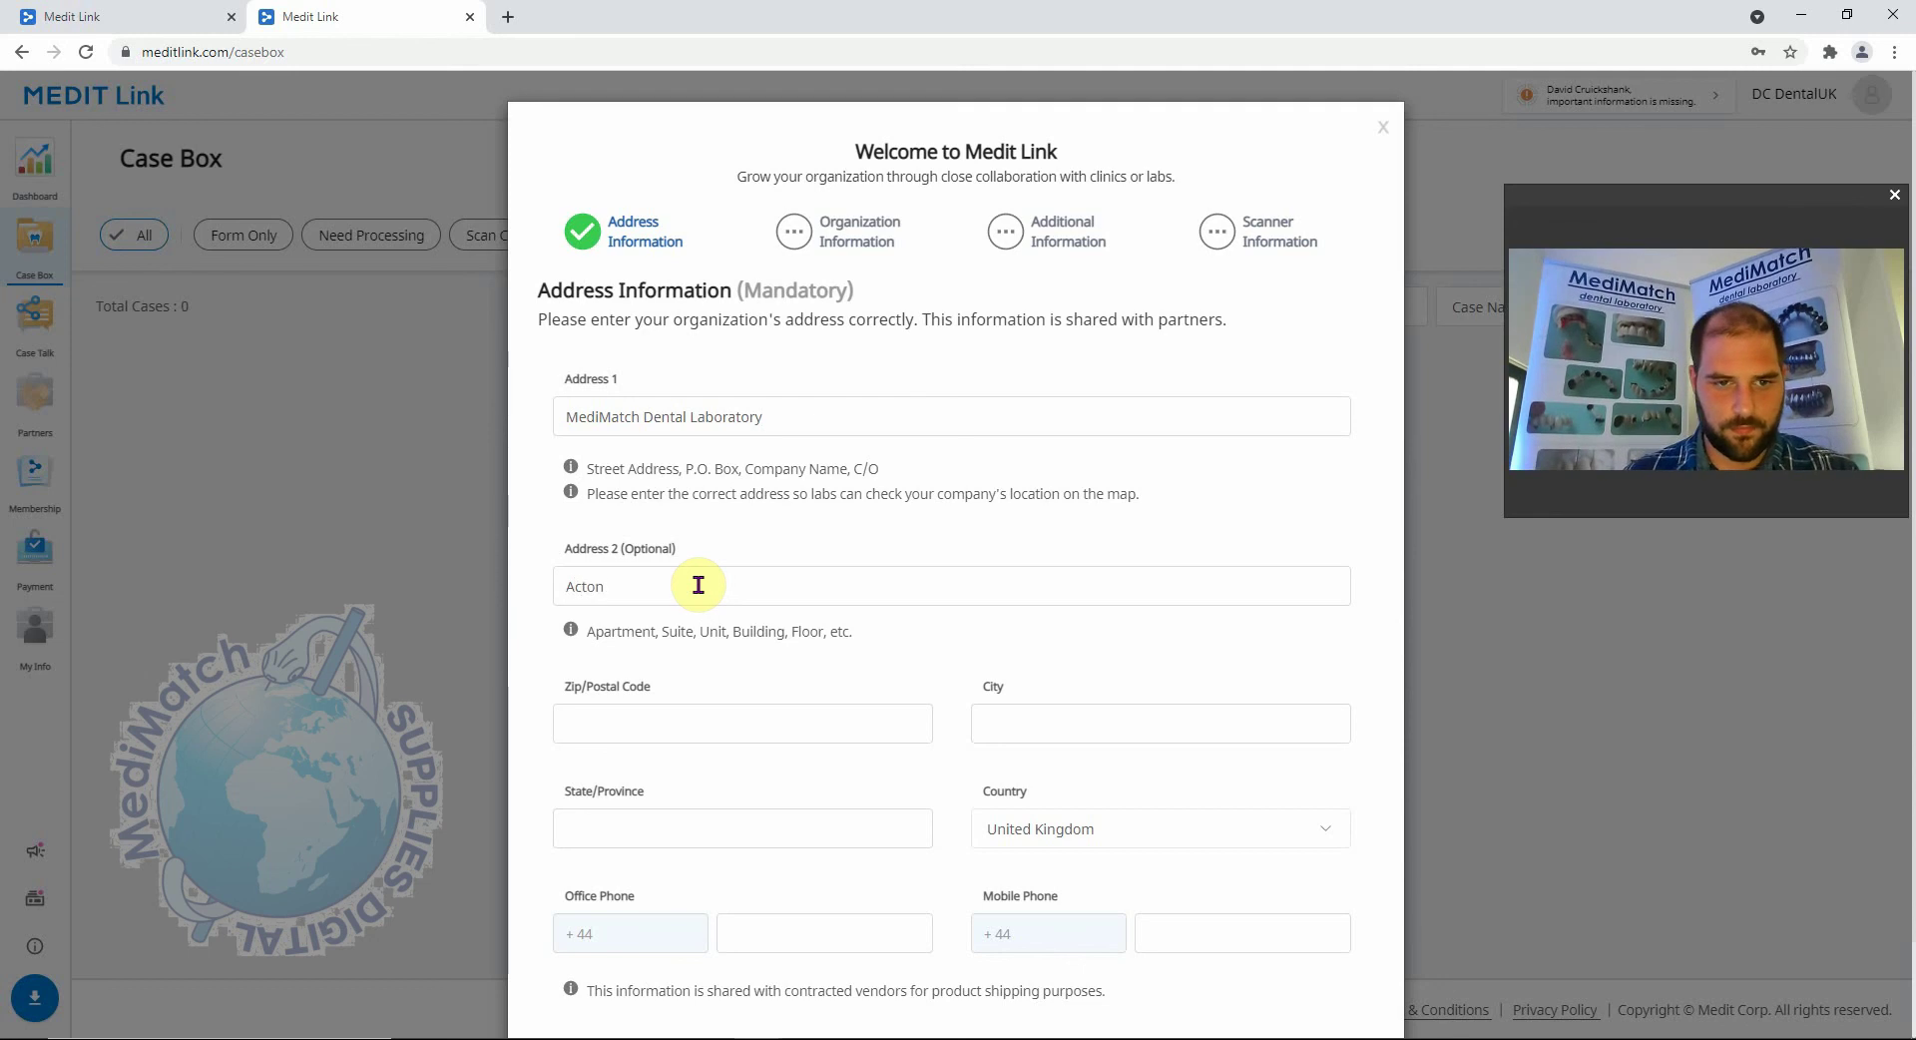
{"action": "left_click", "coordinate": [642, 717]}
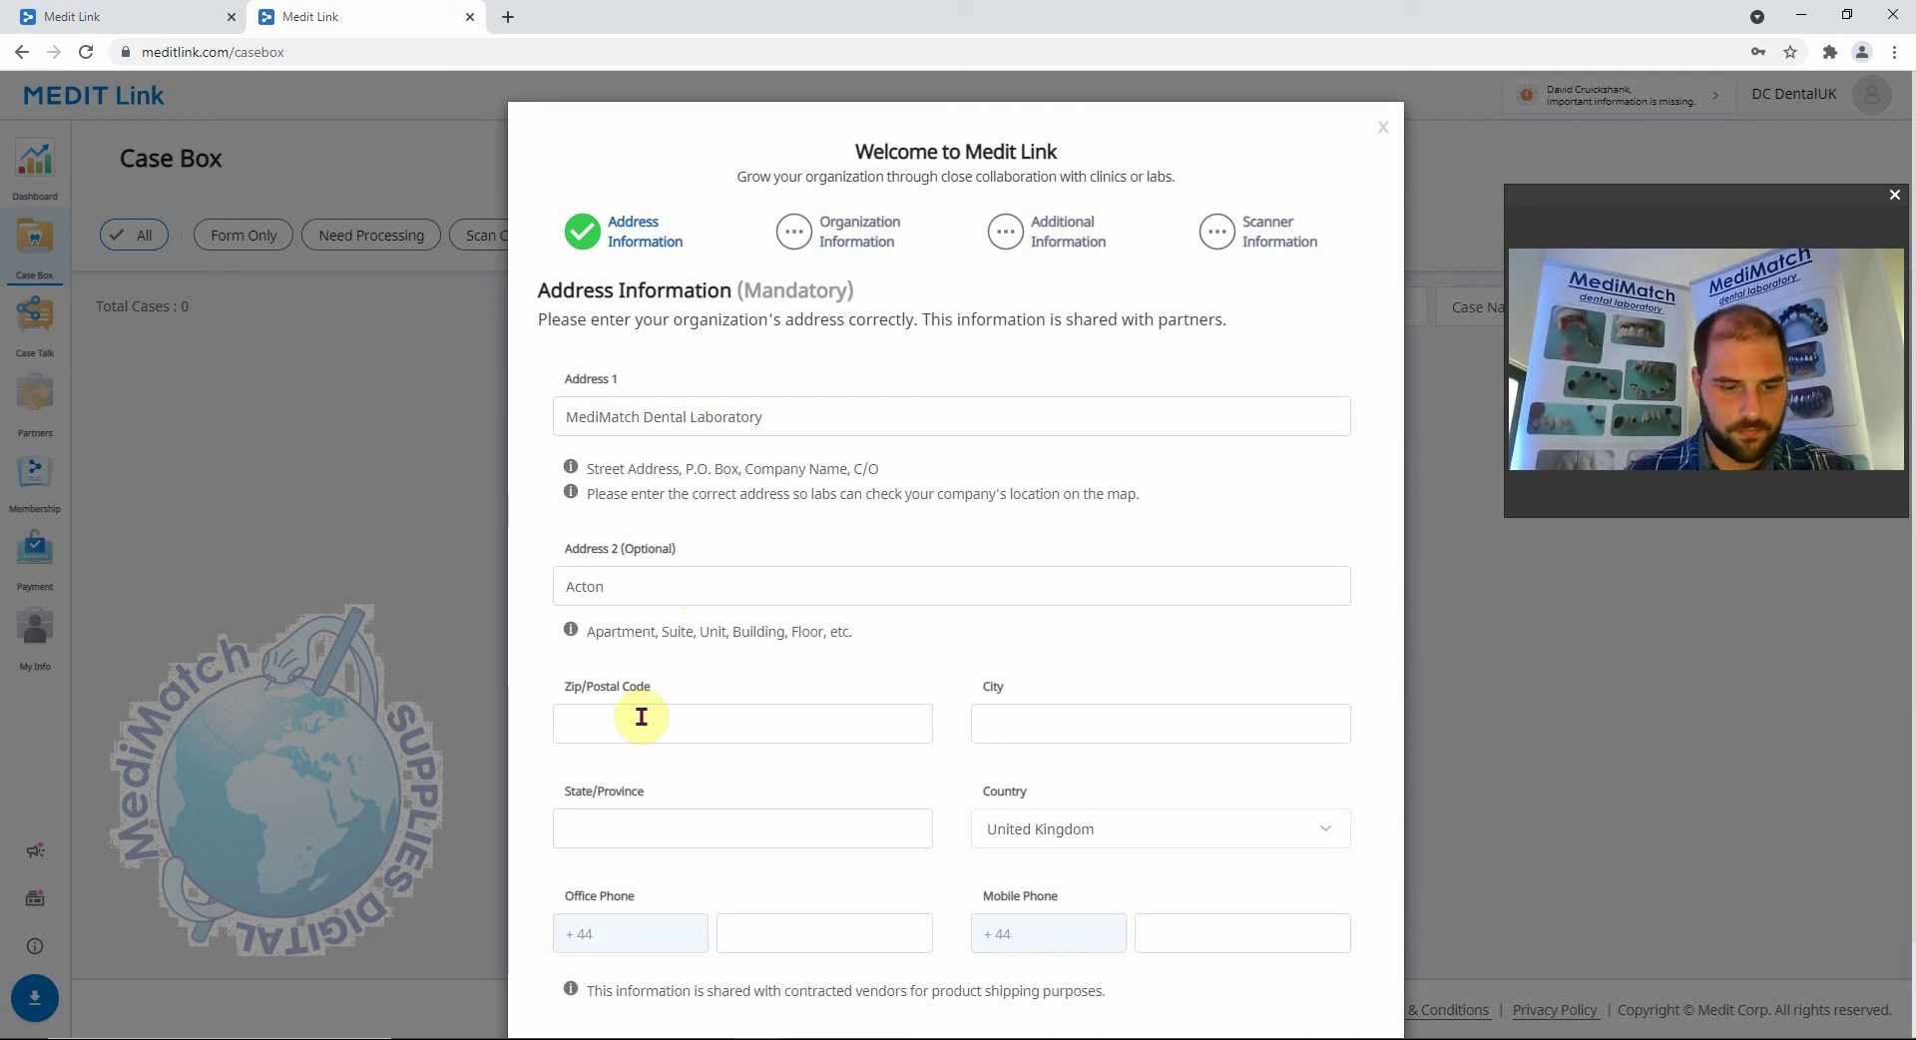
{"action": "type", "text": "W3 6"}
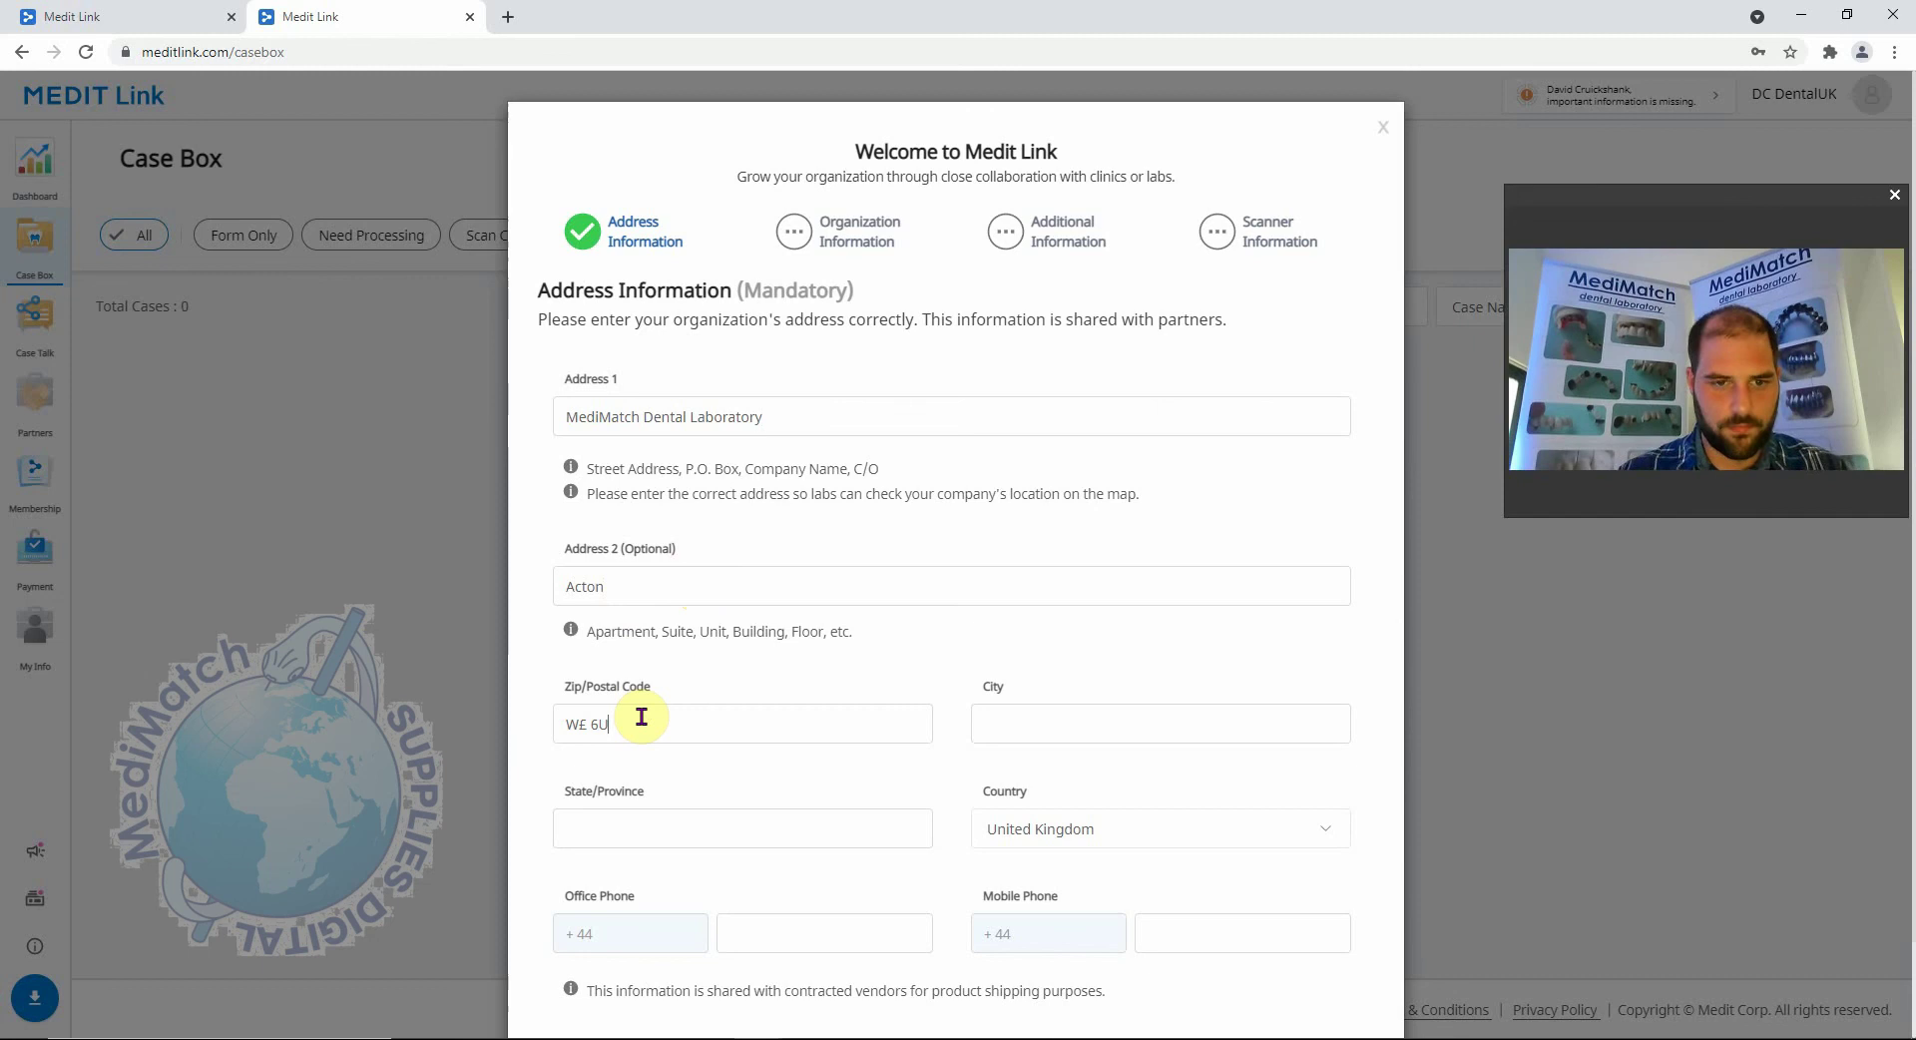
{"action": "type", "text": "UU"}
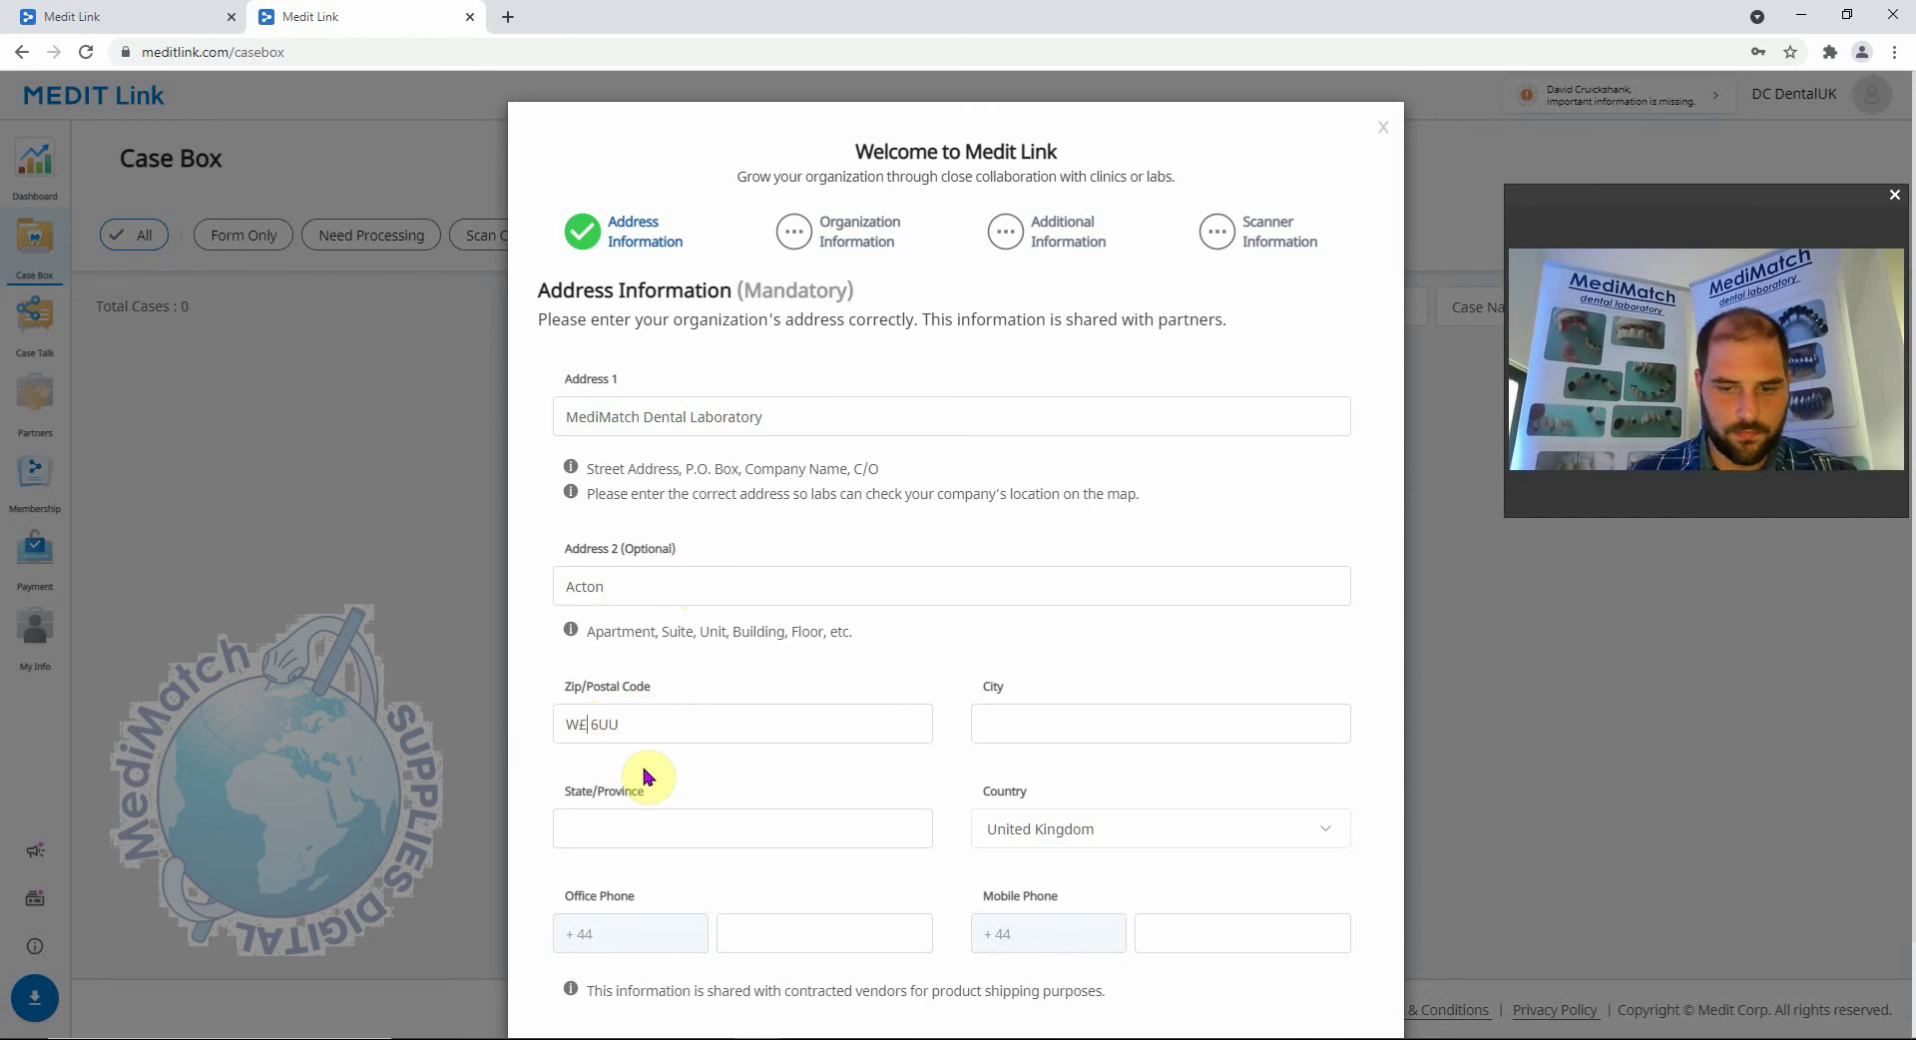
{"action": "key", "text": "Home"}
{"action": "key", "text": "Delete"}
{"action": "key", "text": "Delete"}
{"action": "type", "text": "W"}
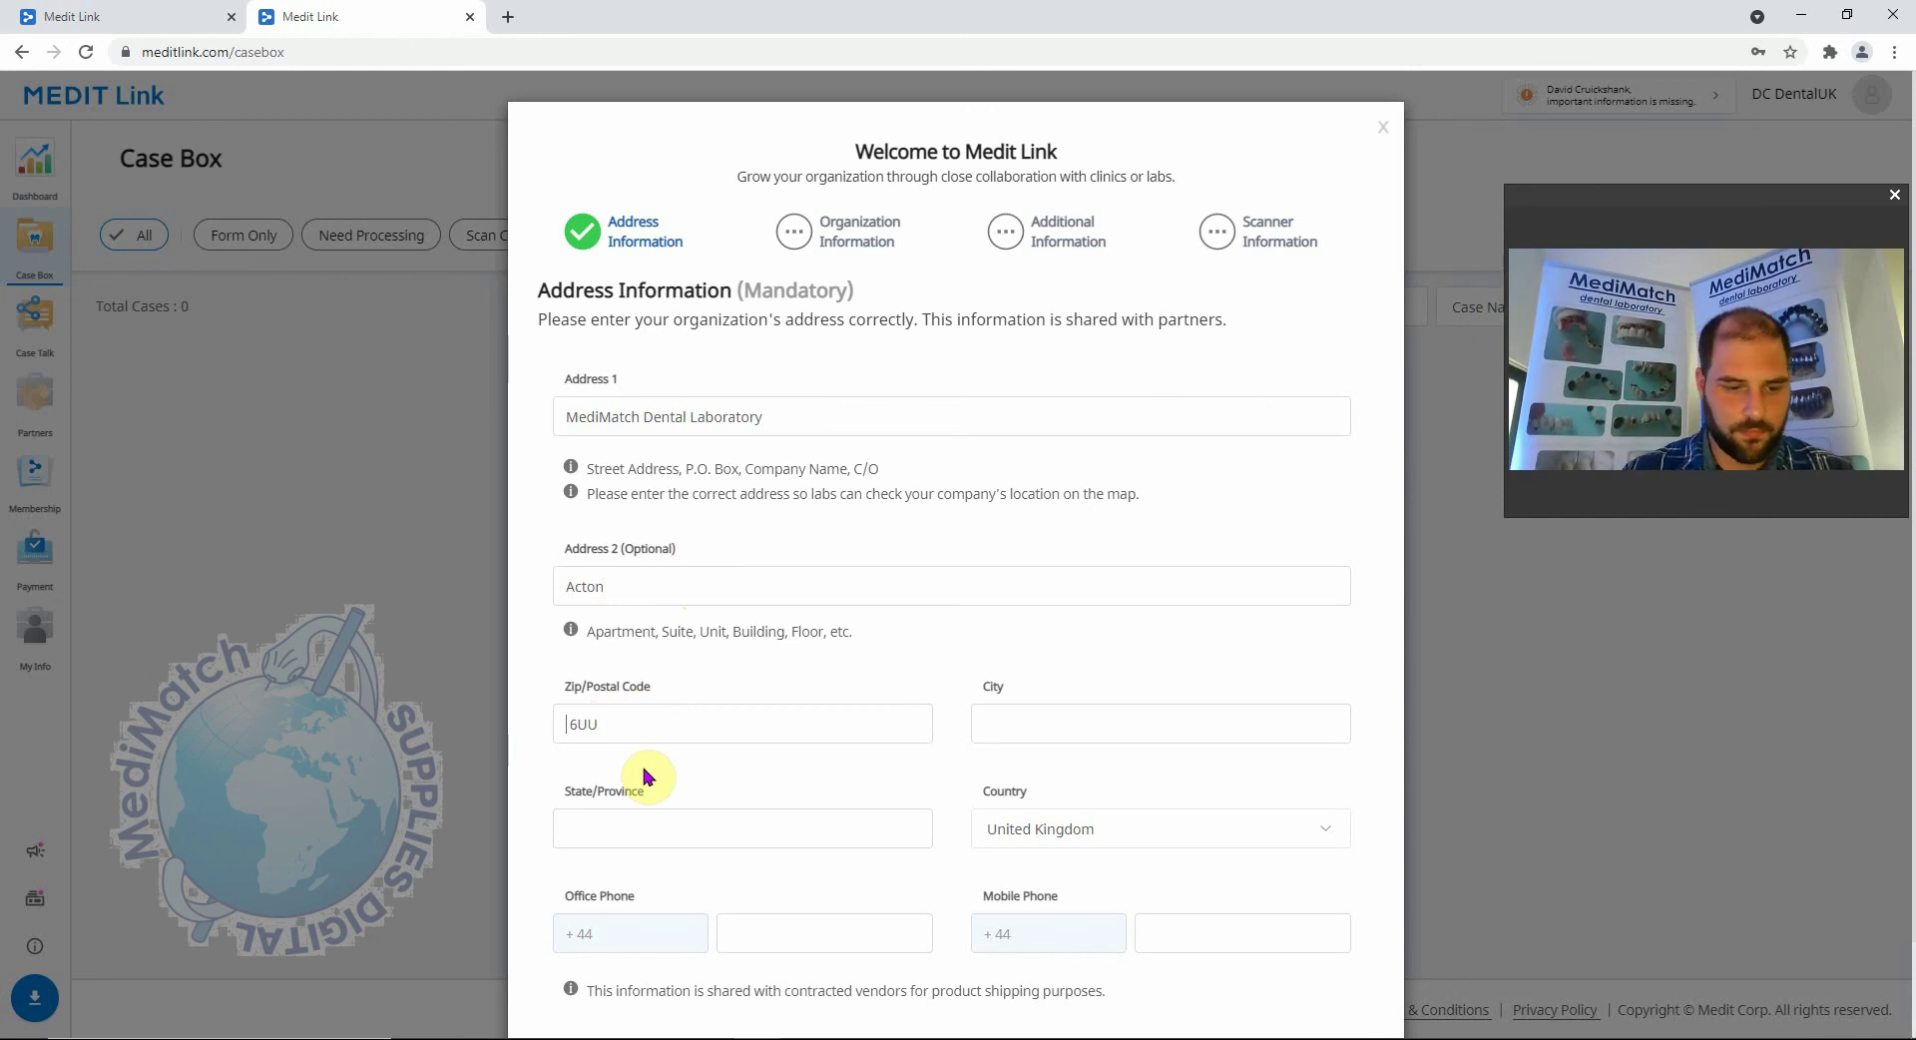
{"action": "type", "text": "3"}
{"action": "left_click", "coordinate": [1013, 726]}
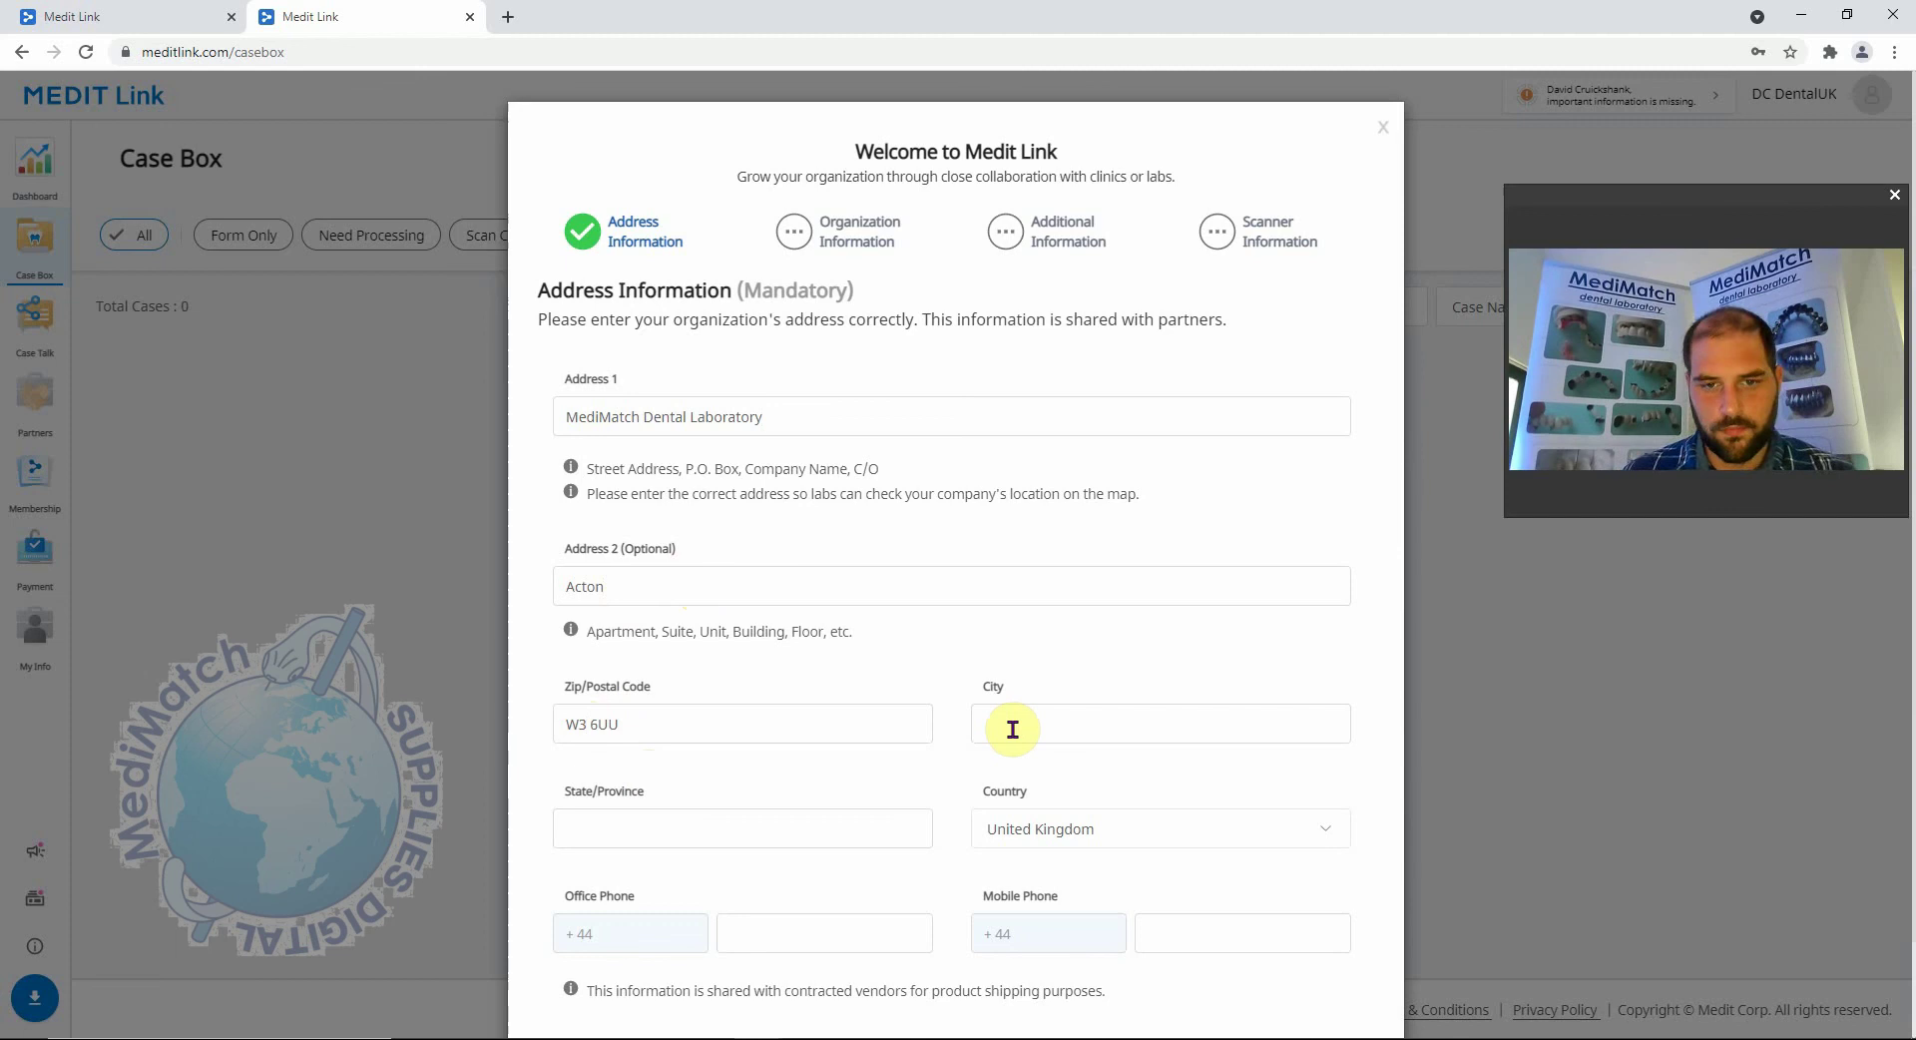
{"action": "type", "text": "London"}
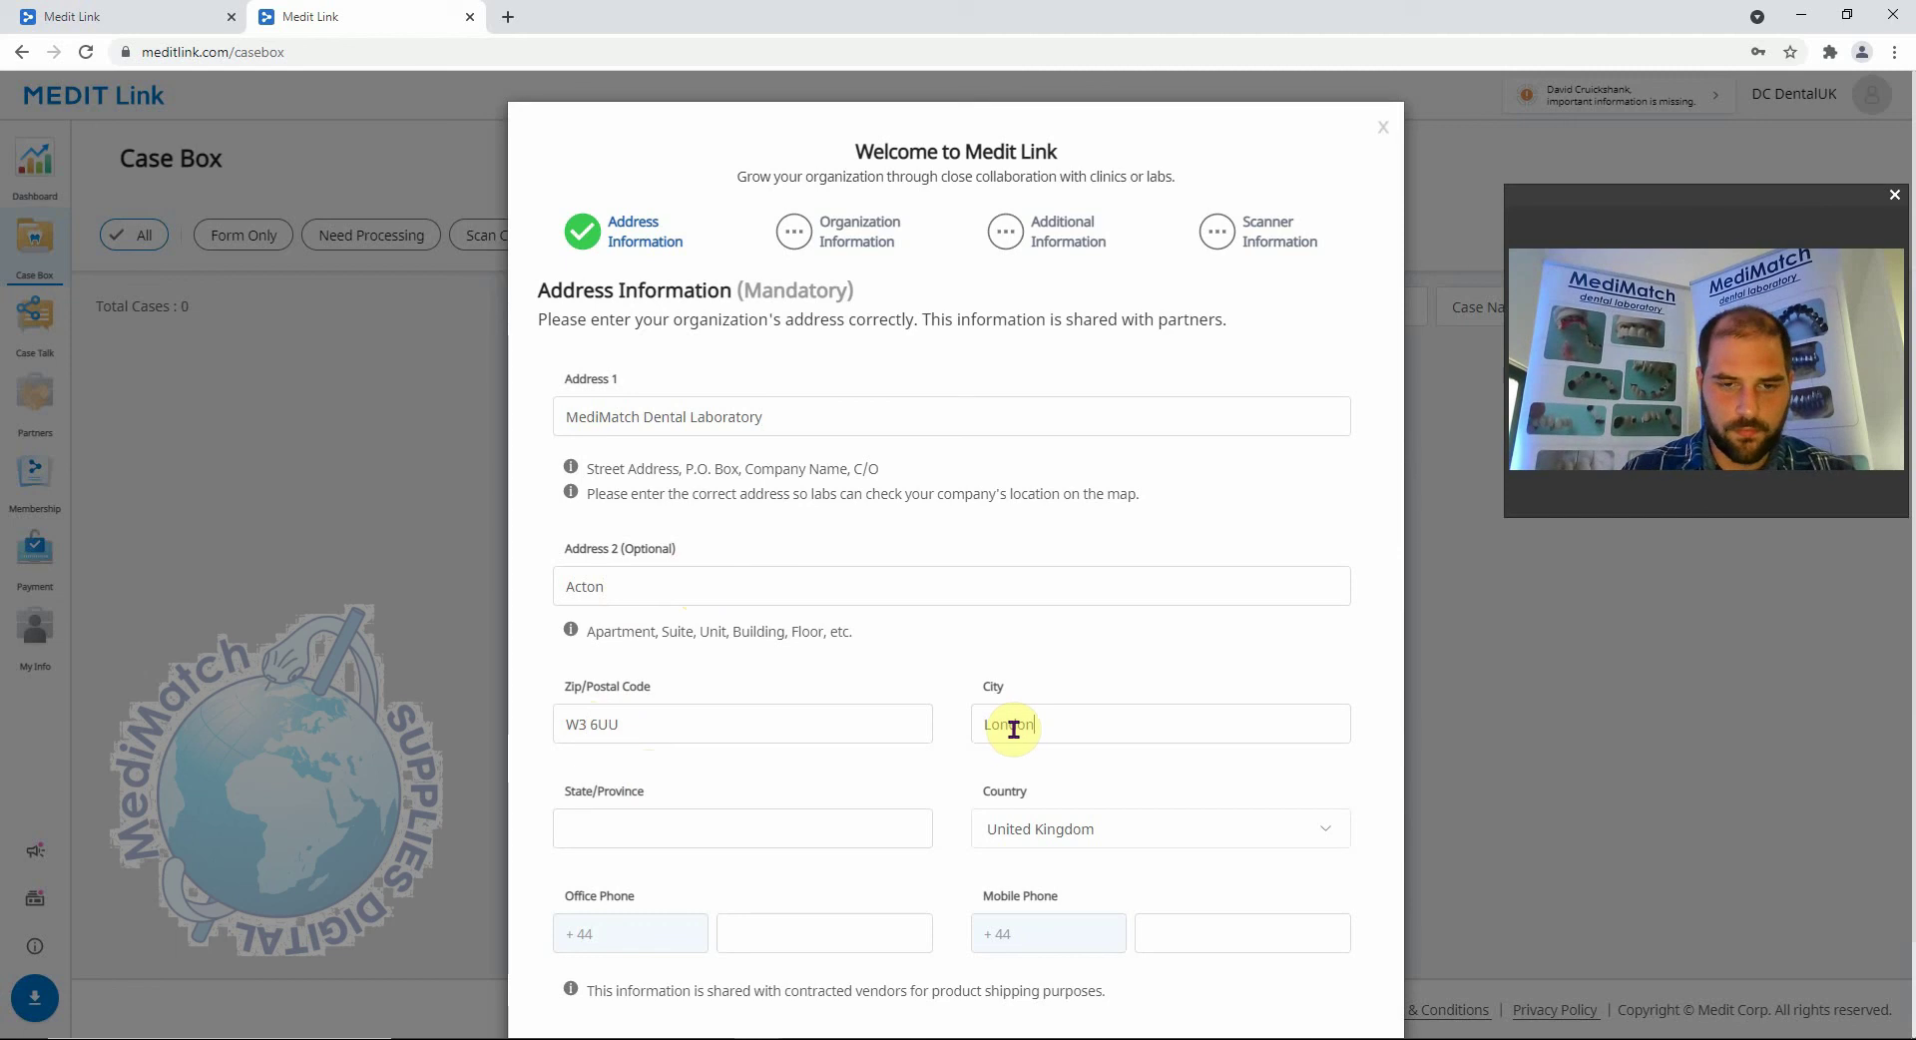
Enter London as the state or province and fill in the mobile number.
{"action": "left_click", "coordinate": [812, 829]}
{"action": "type", "text": "London"}
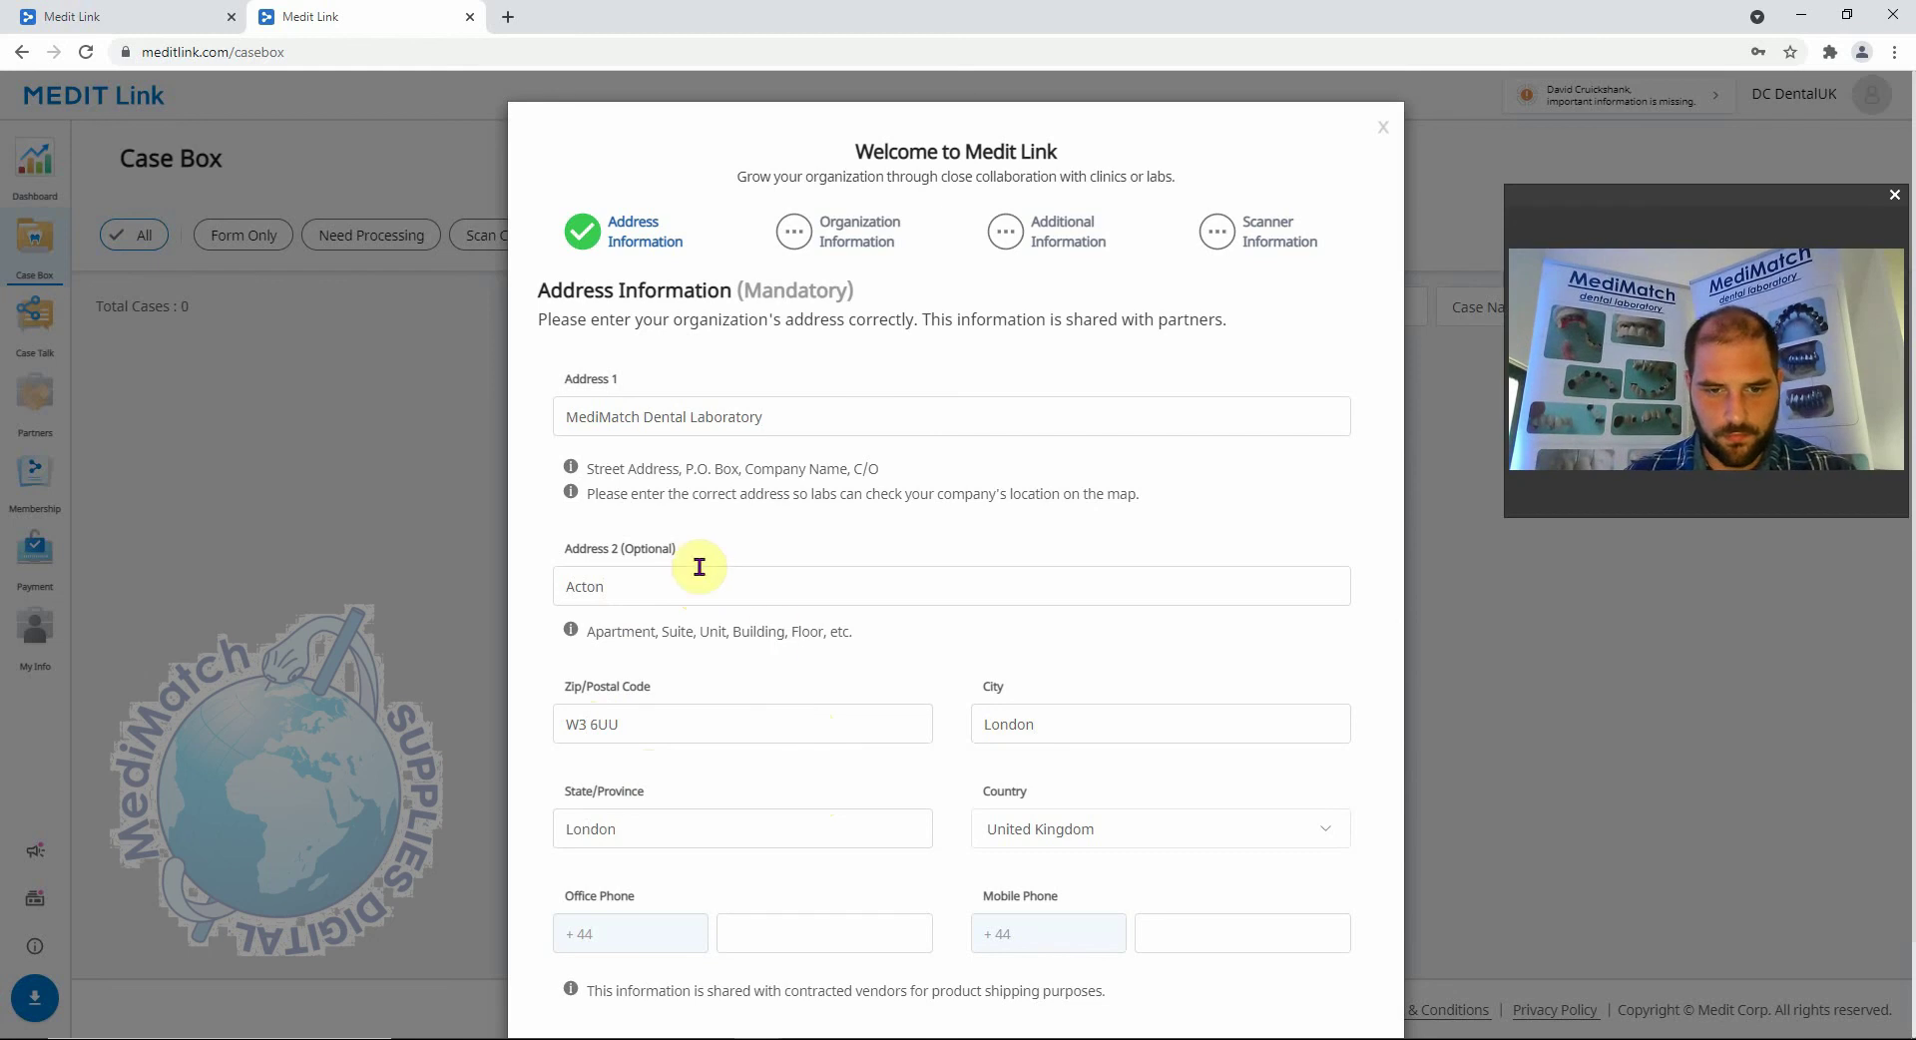
{"action": "left_click", "coordinate": [1189, 933]}
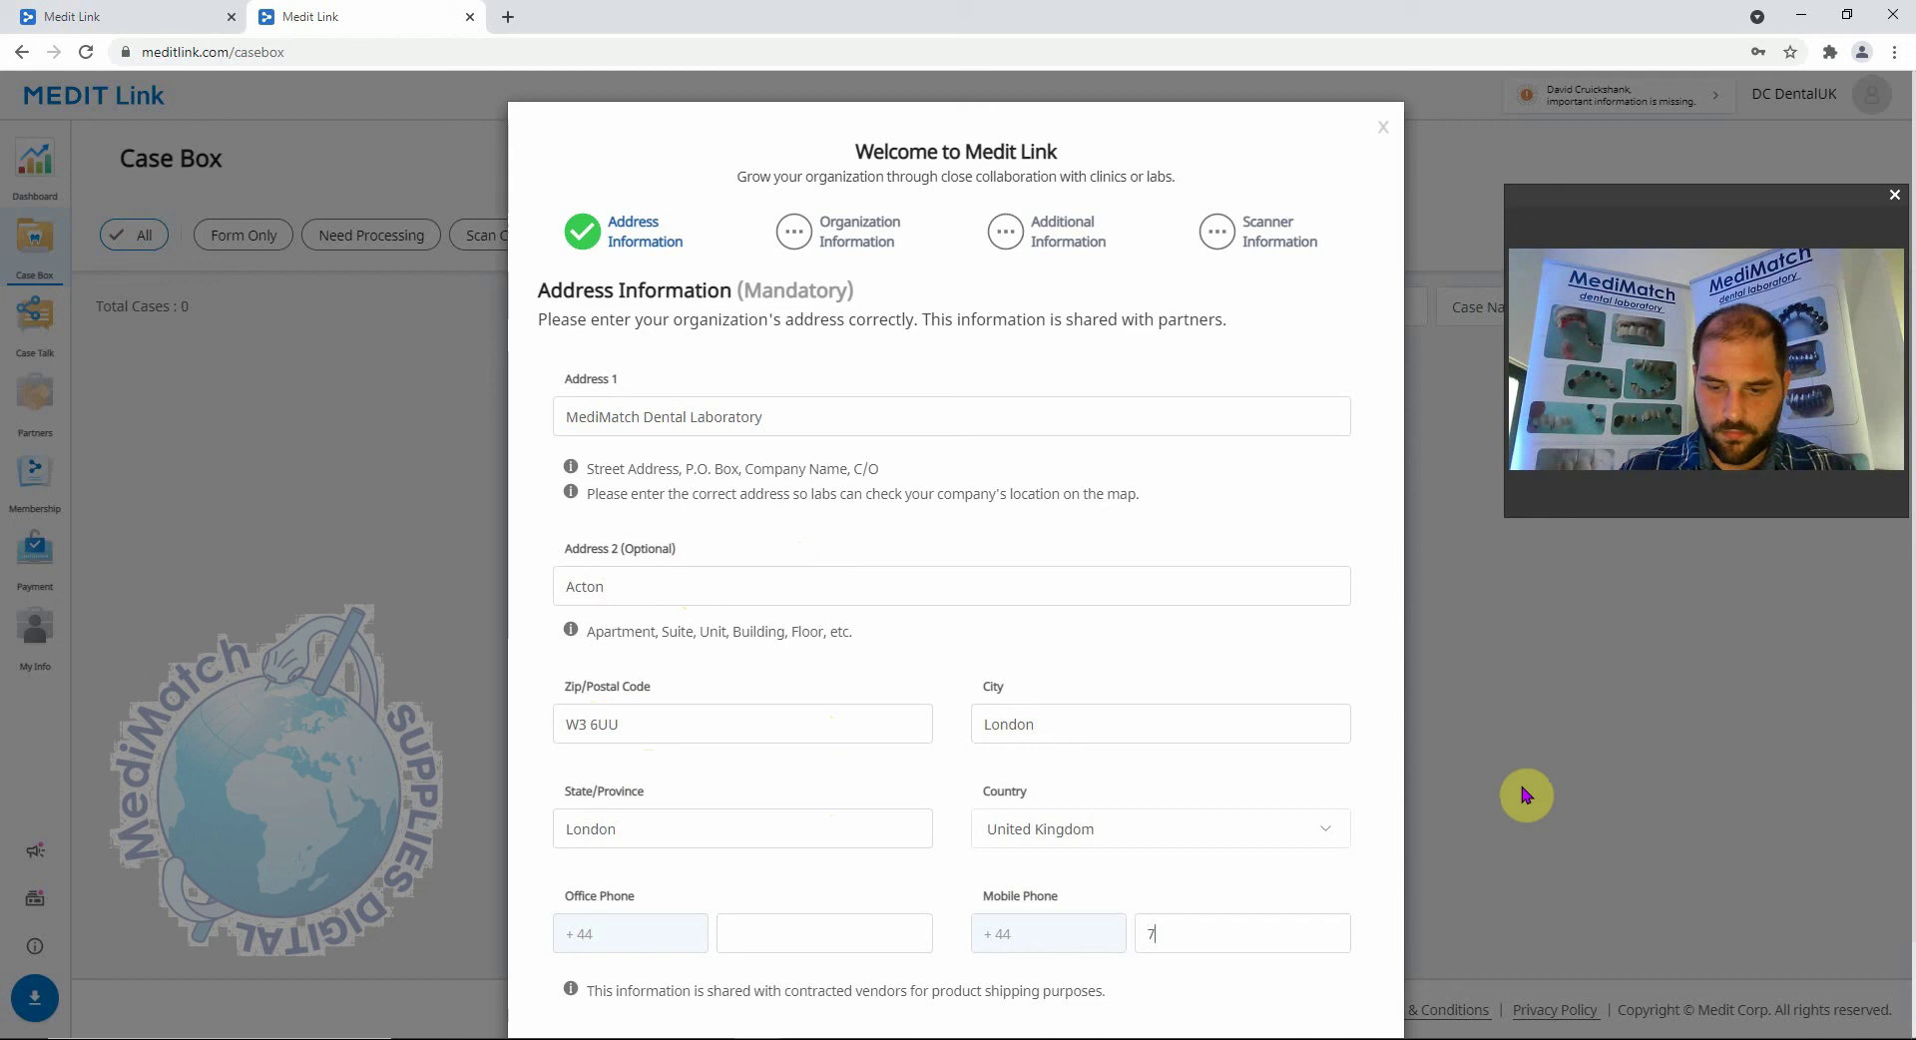
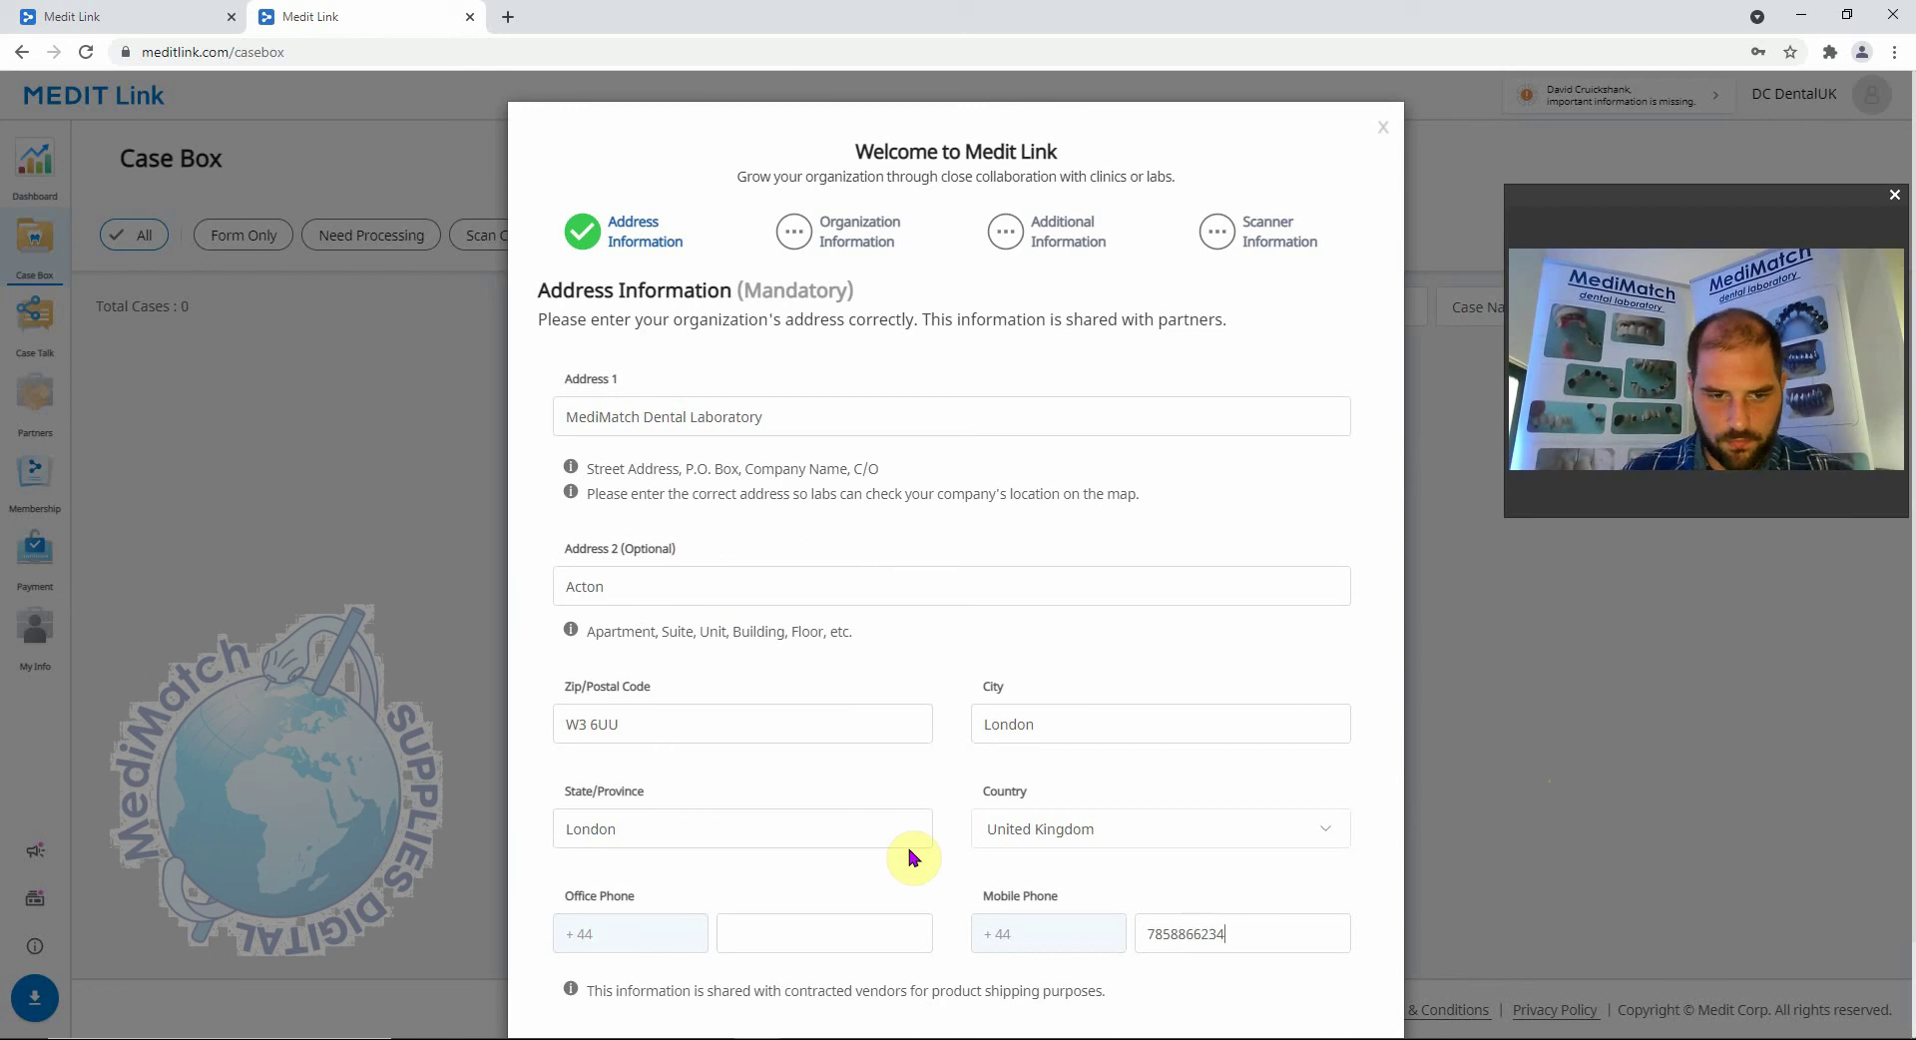
{"action": "scroll", "coordinate": [904, 850], "scroll_direction": "down", "scroll_amount": 2}
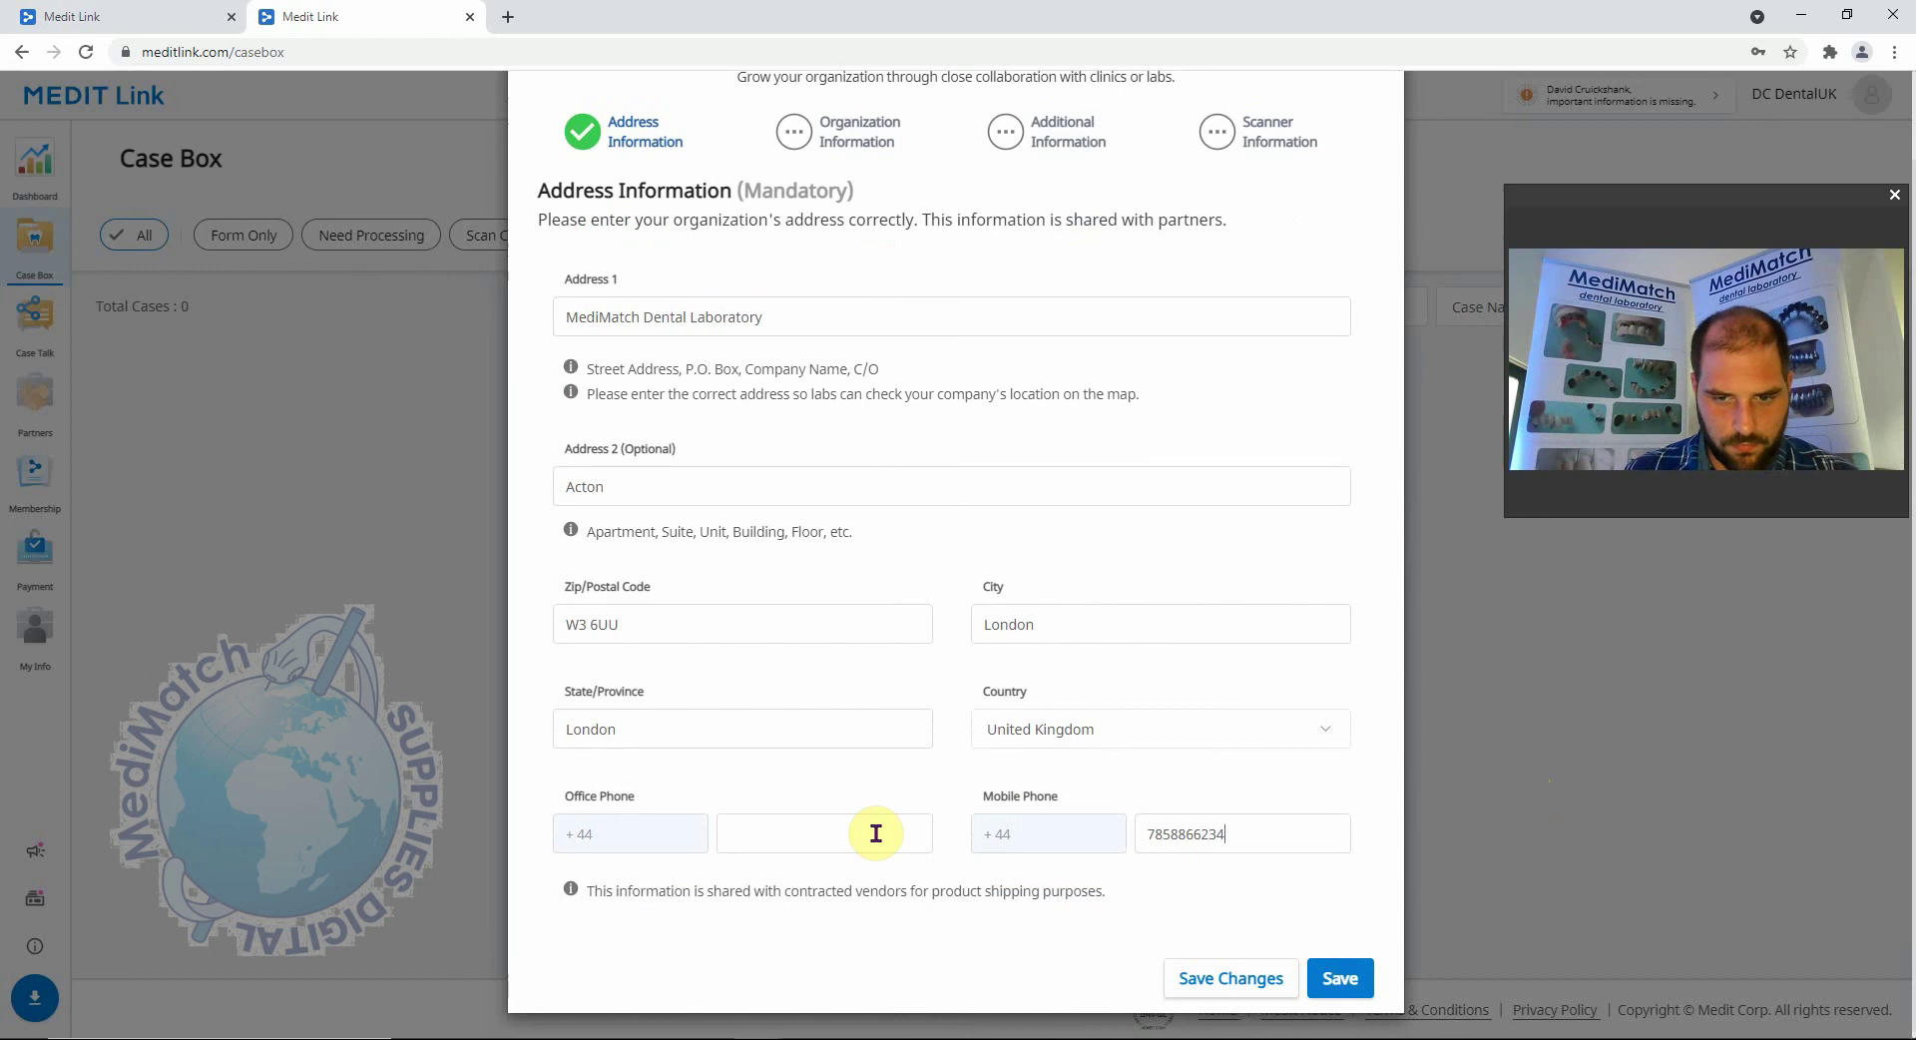
Try saving the address, dismiss the missing office phone warning, and select the Office Phone field.
{"action": "left_click", "coordinate": [1338, 979]}
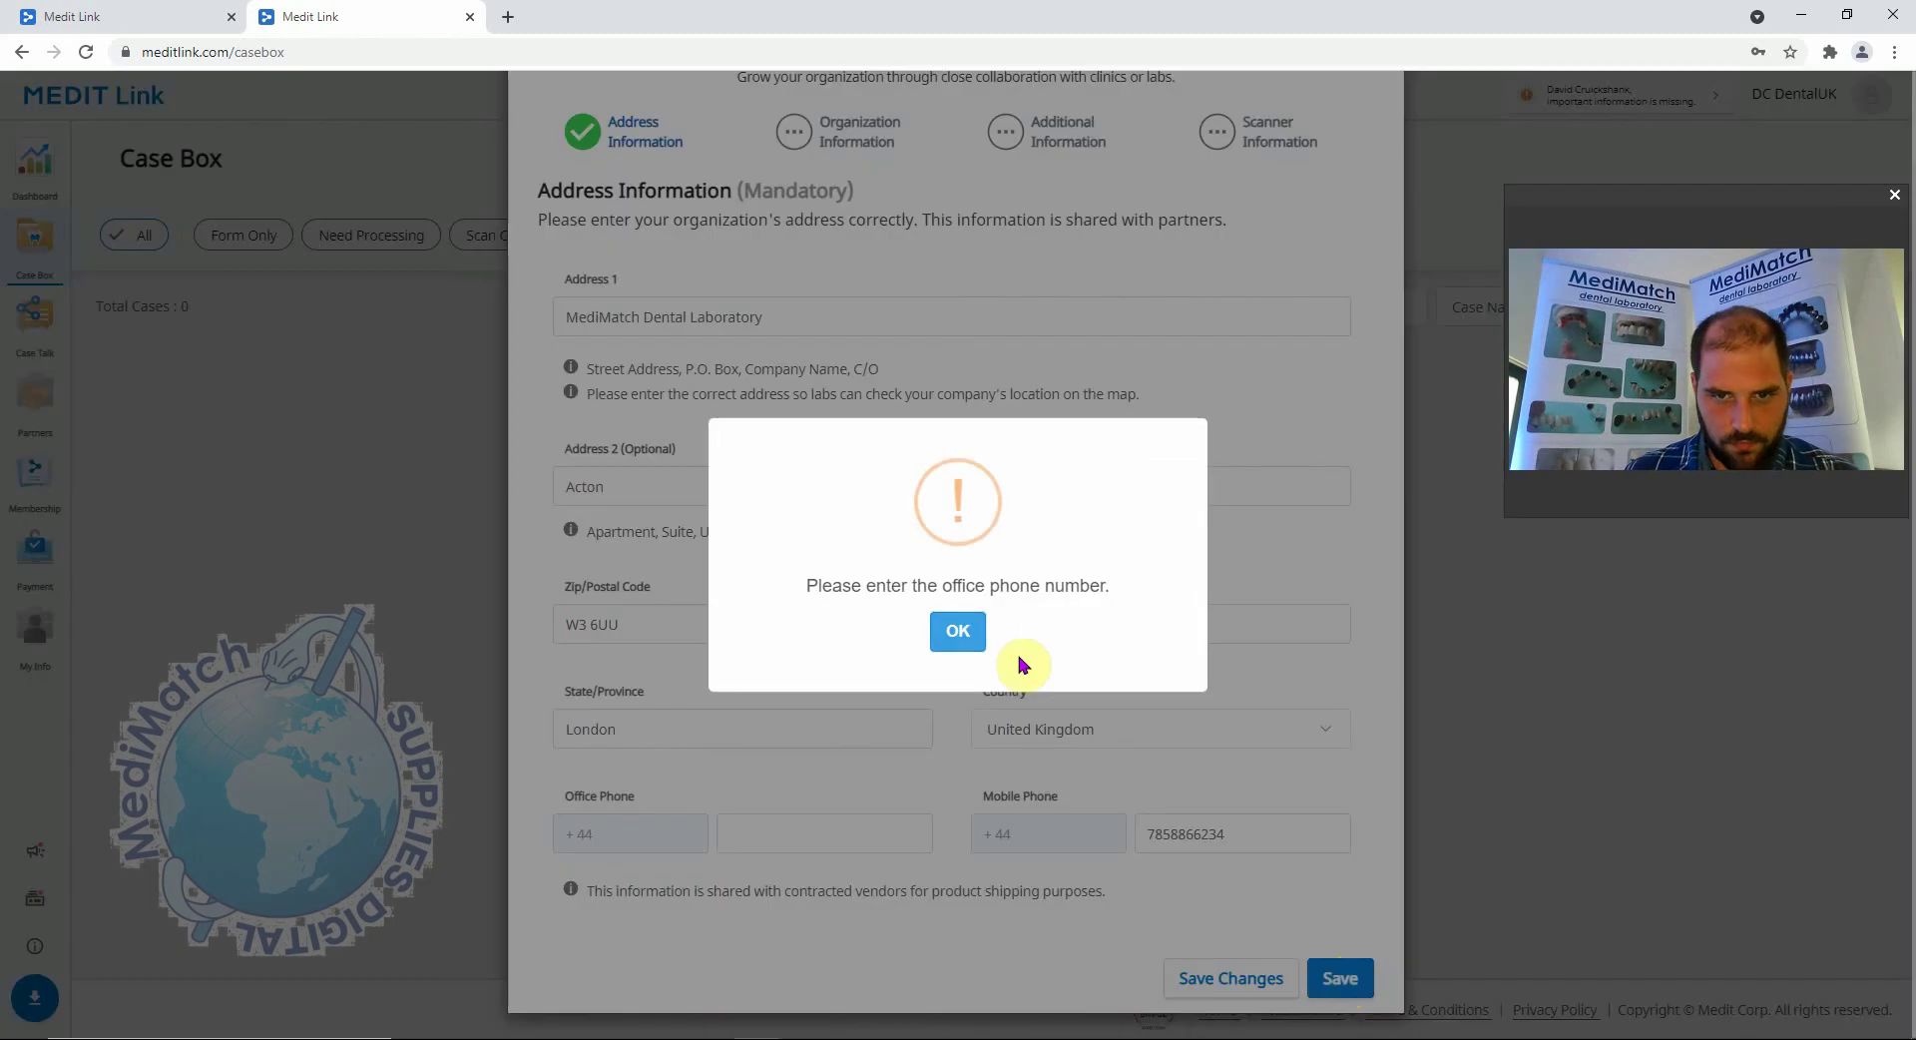
{"action": "left_click", "coordinate": [956, 632]}
{"action": "left_click", "coordinate": [811, 823]}
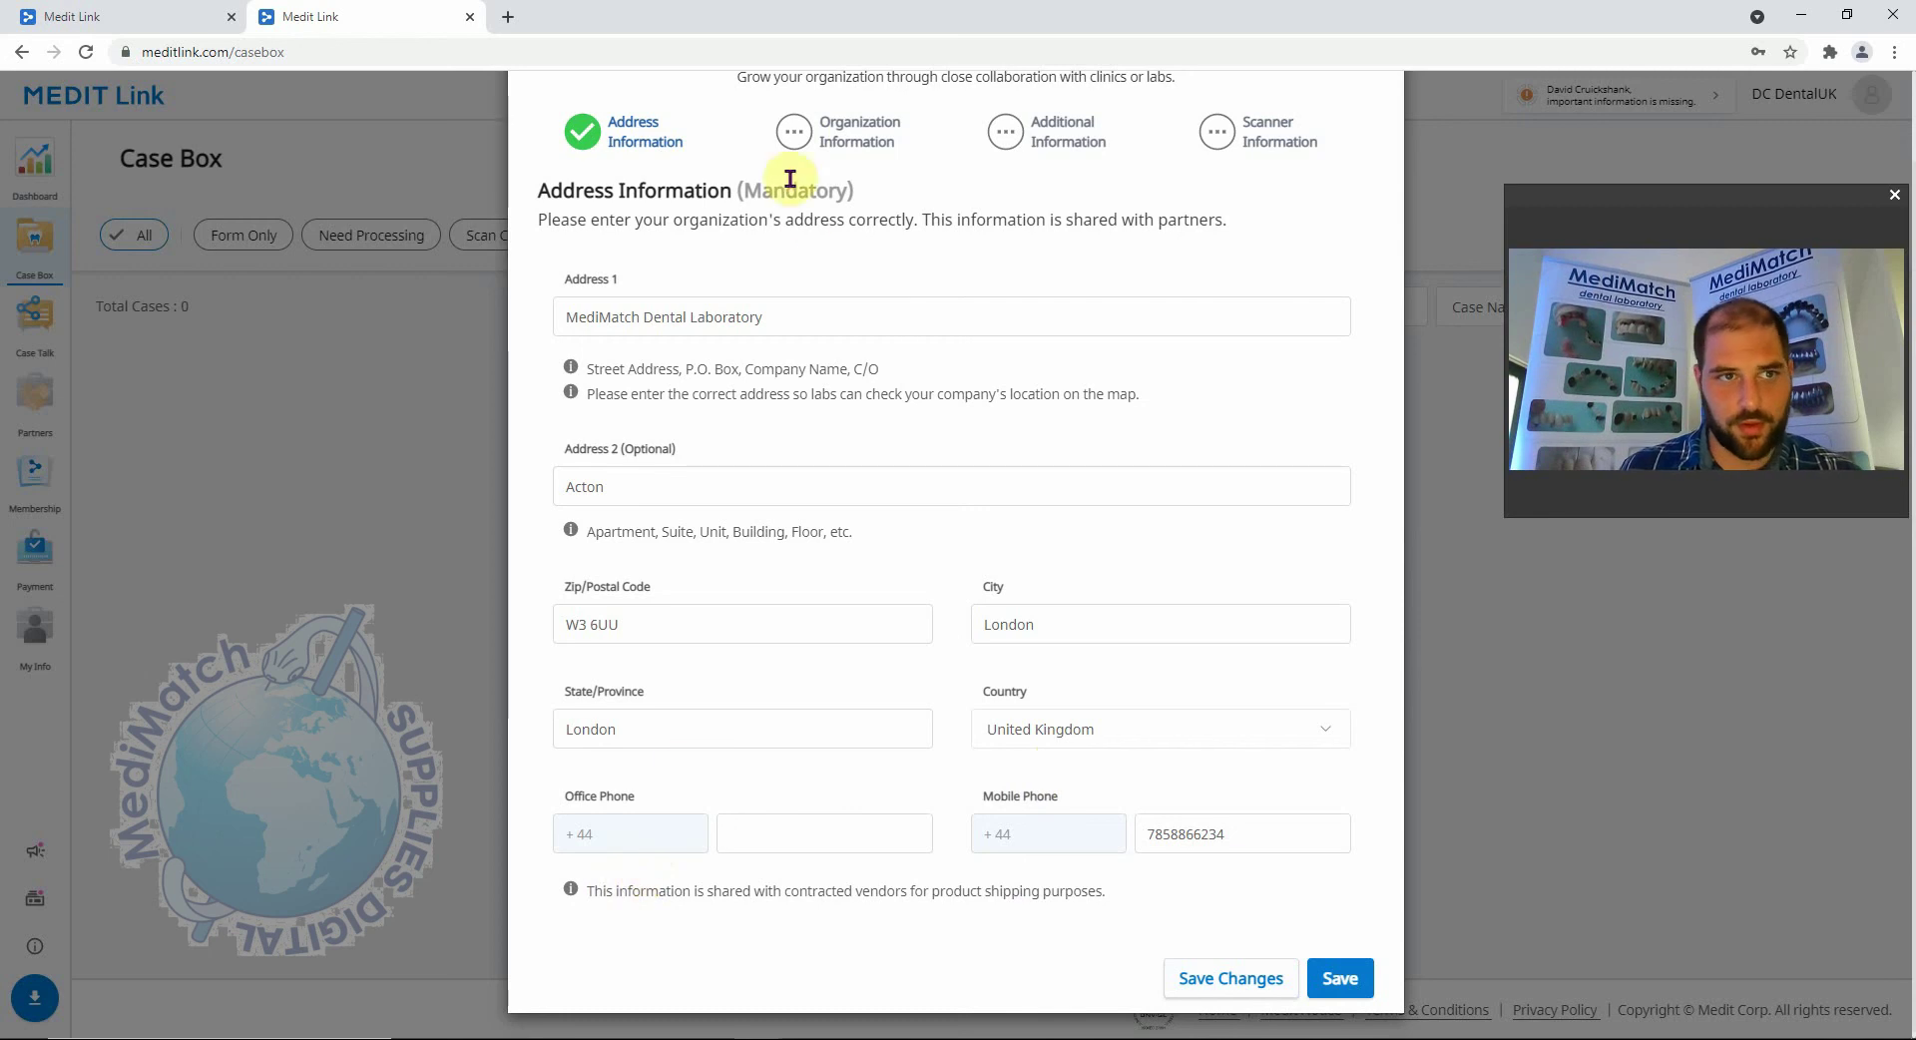
Go to medimatch.co.uk and copy the lab's phone number.
{"action": "left_click", "coordinate": [200, 17]}
{"action": "left_click", "coordinate": [342, 62]}
{"action": "type", "text": "m"}
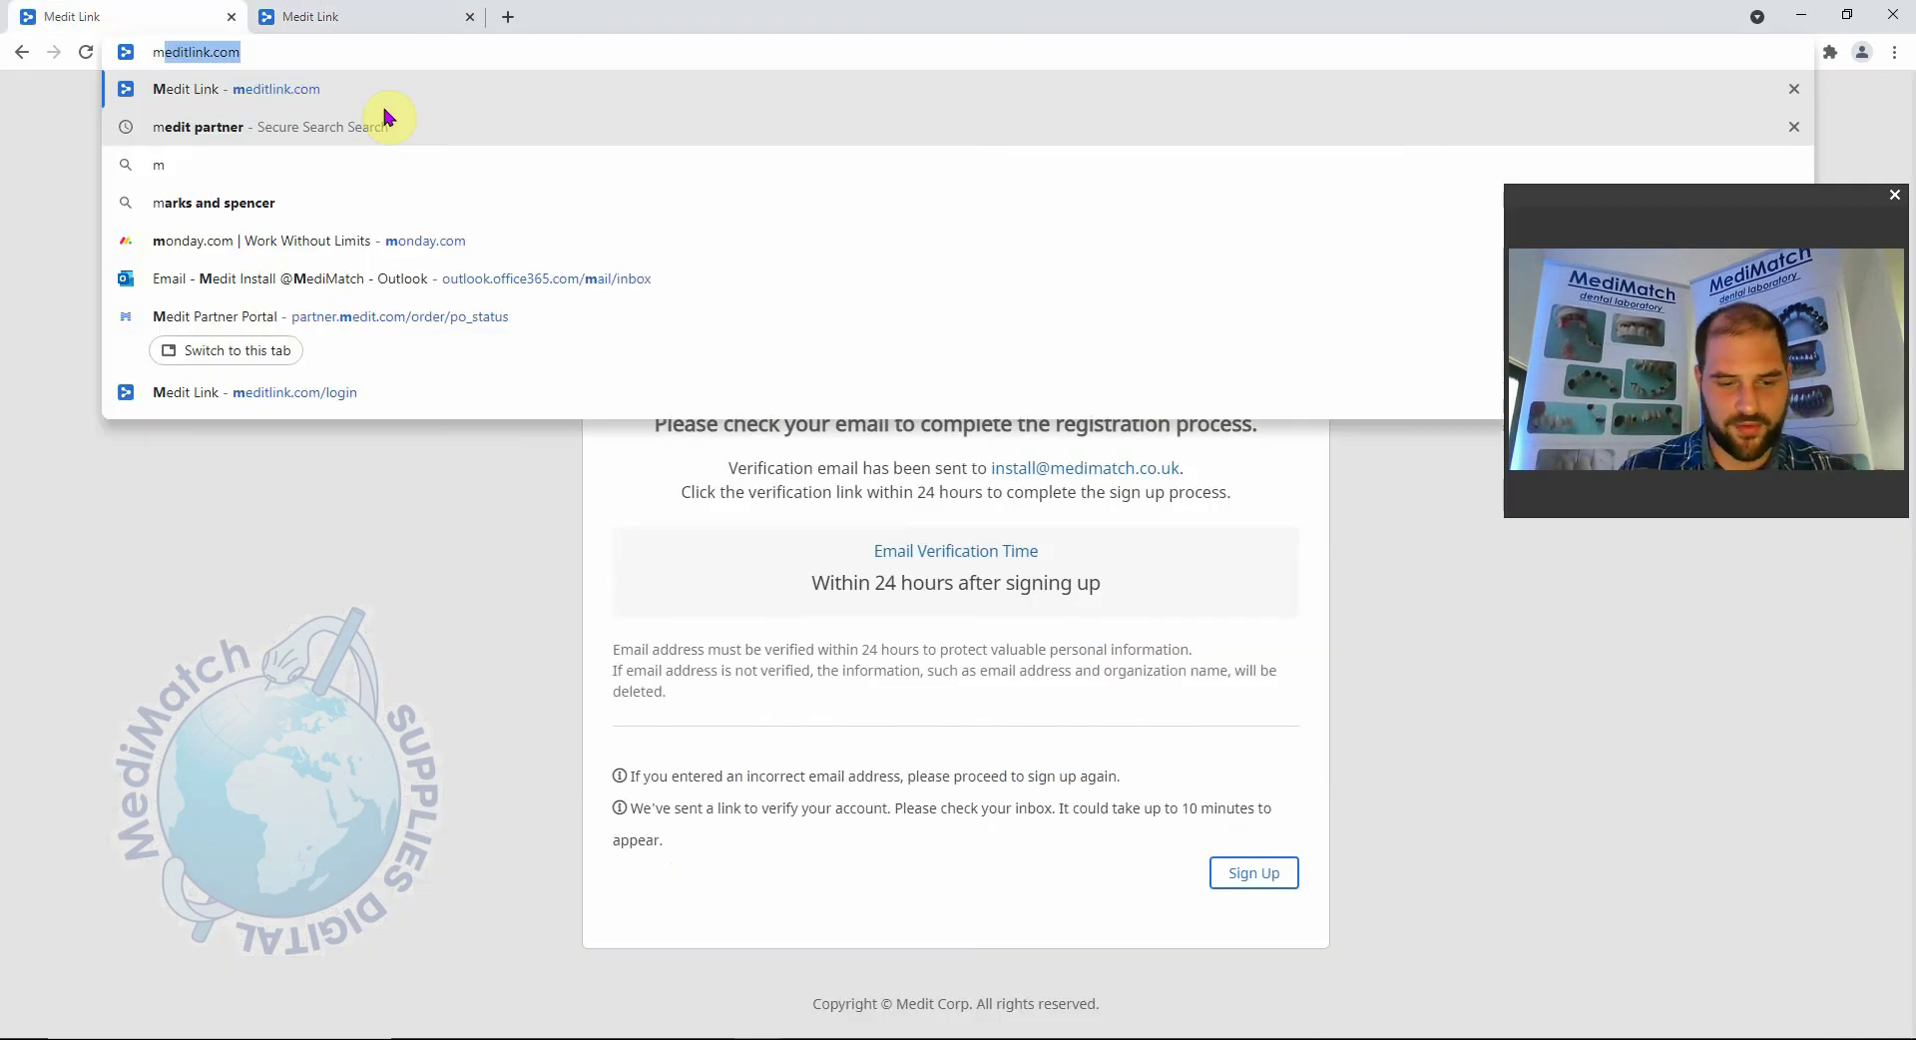
{"action": "type", "text": "edimatch"}
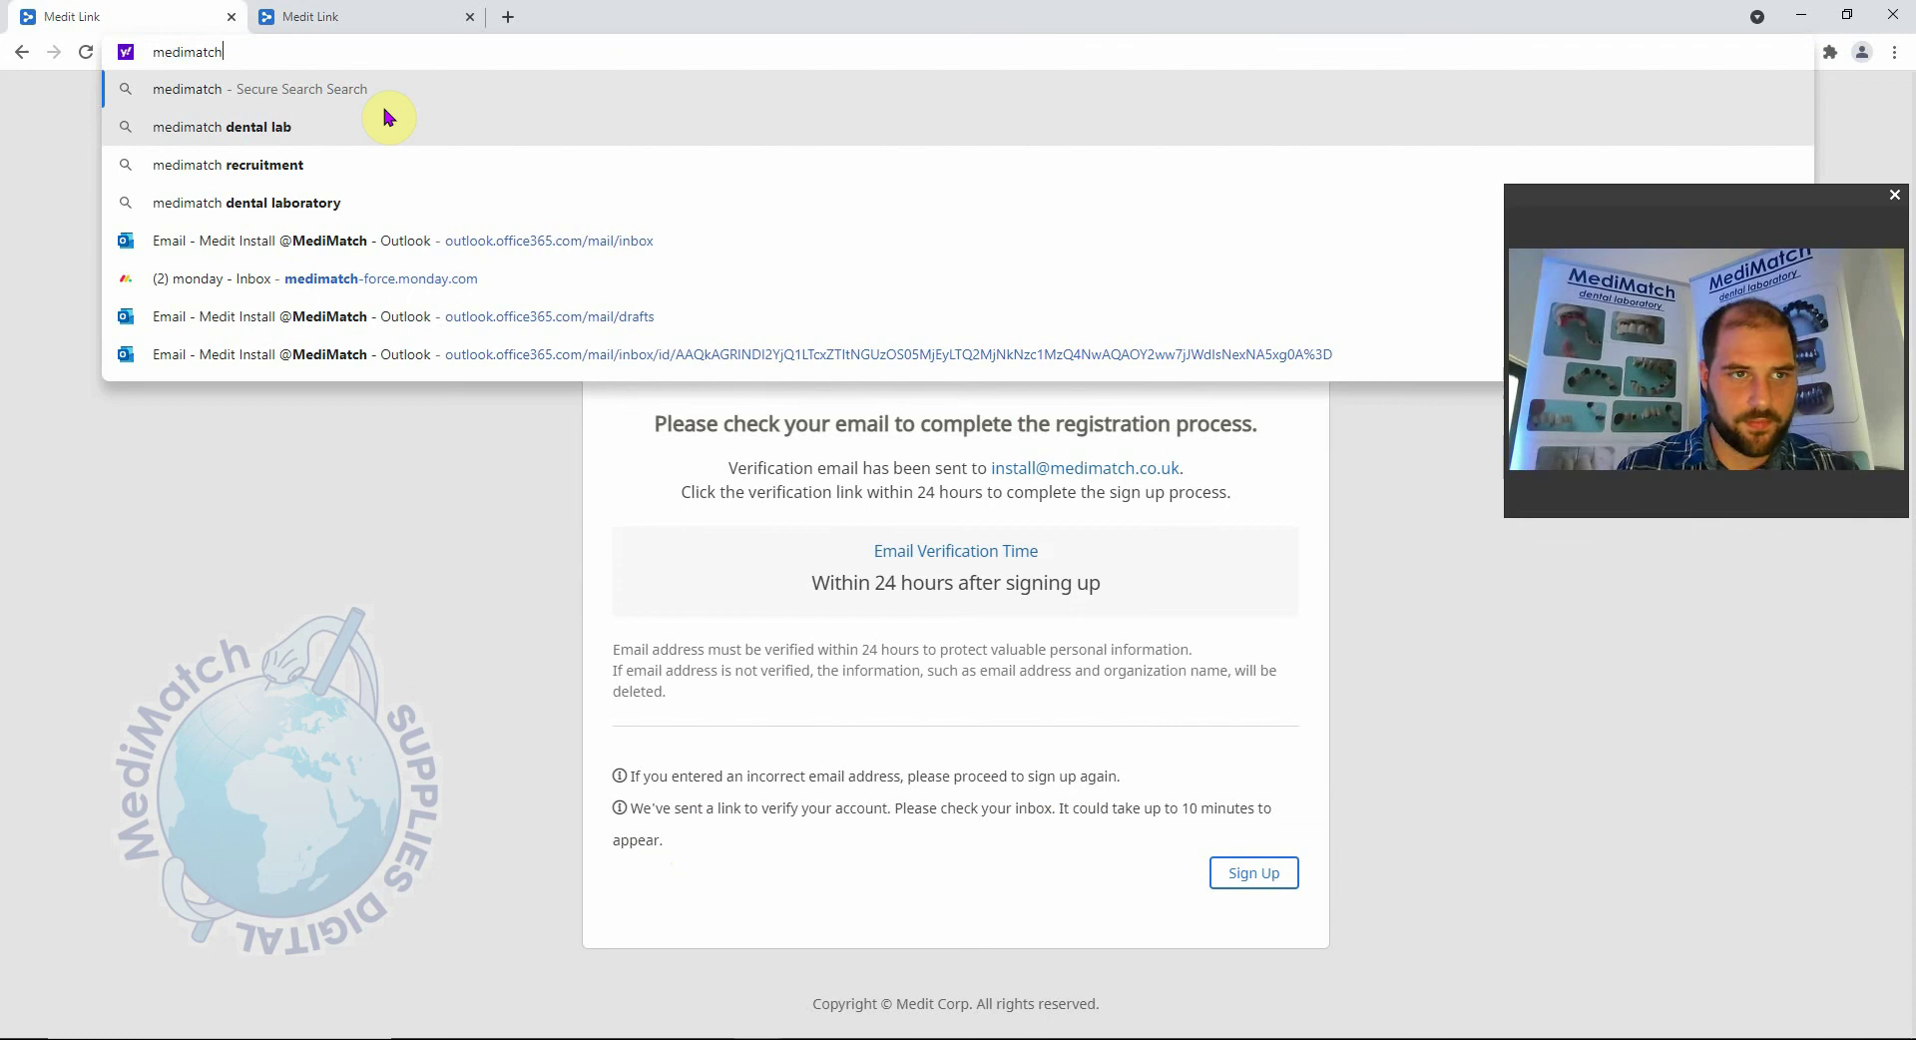
{"action": "type", "text": ".co.uk"}
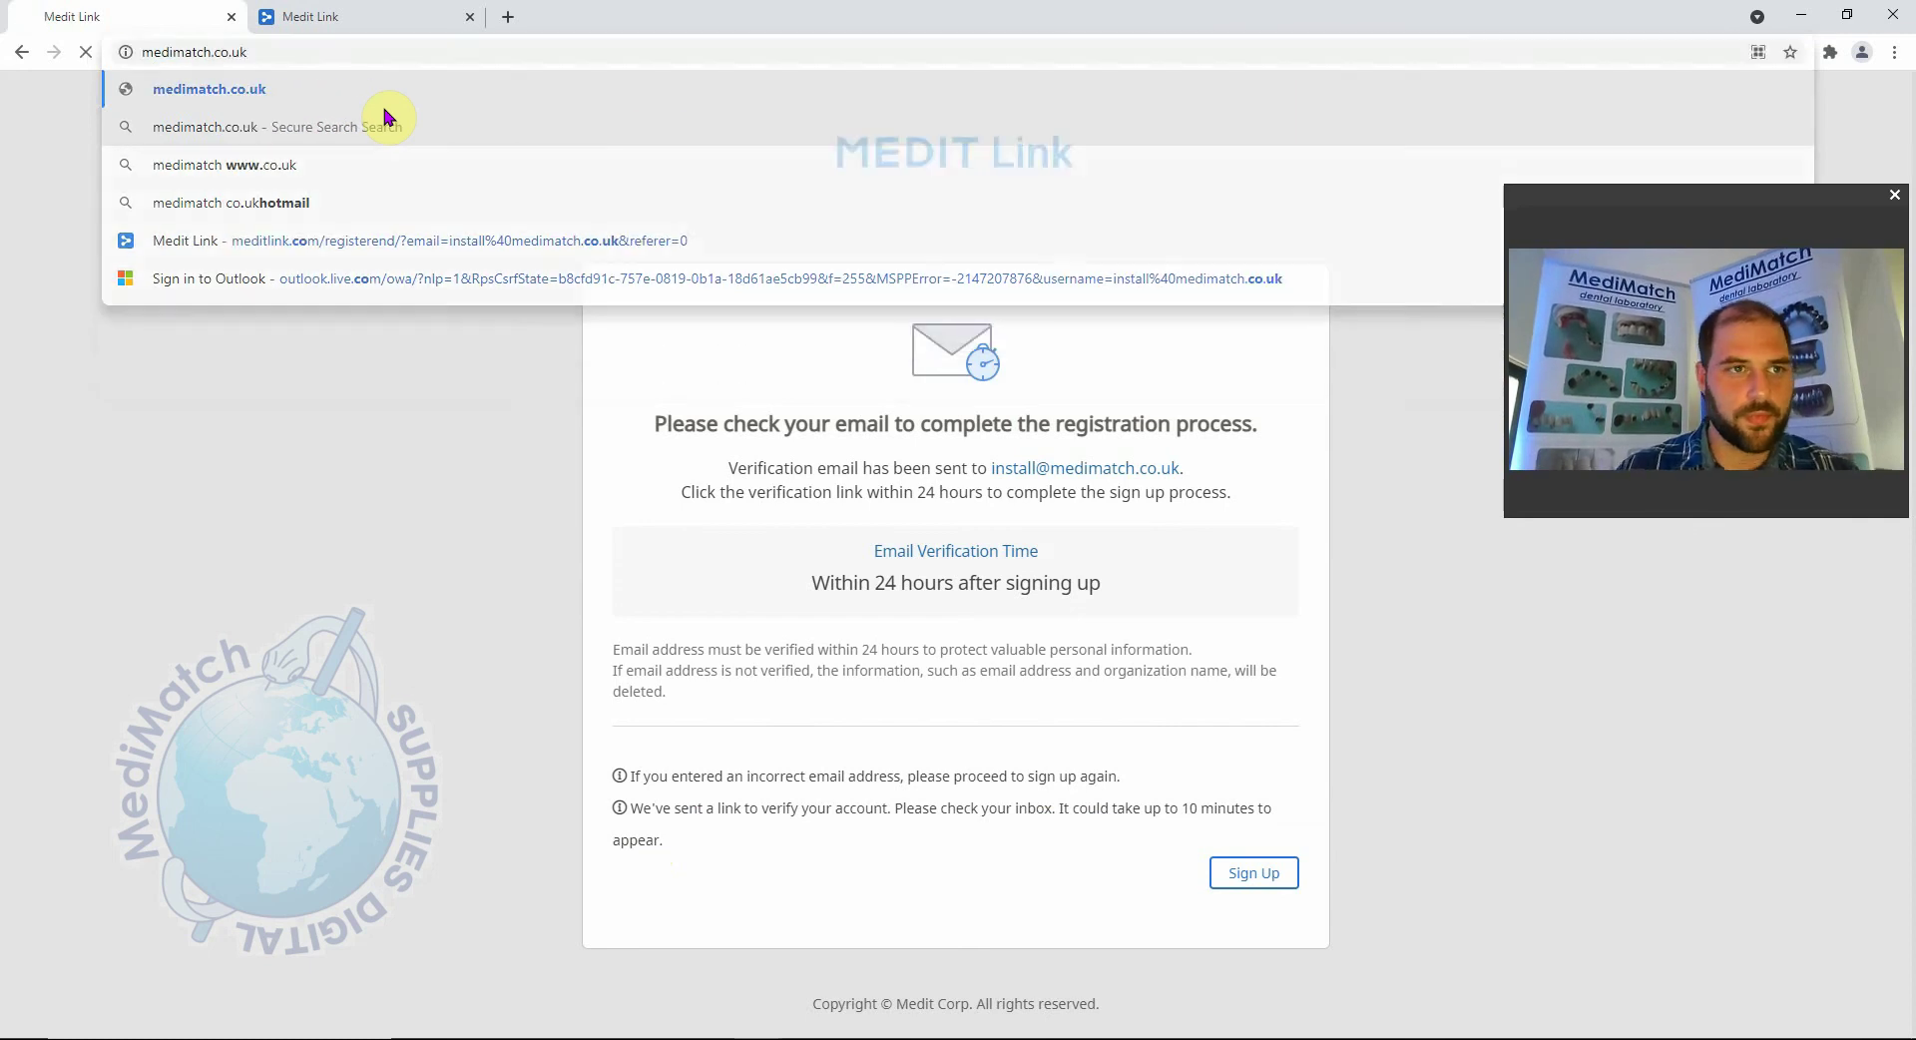
{"action": "key", "text": "Return"}
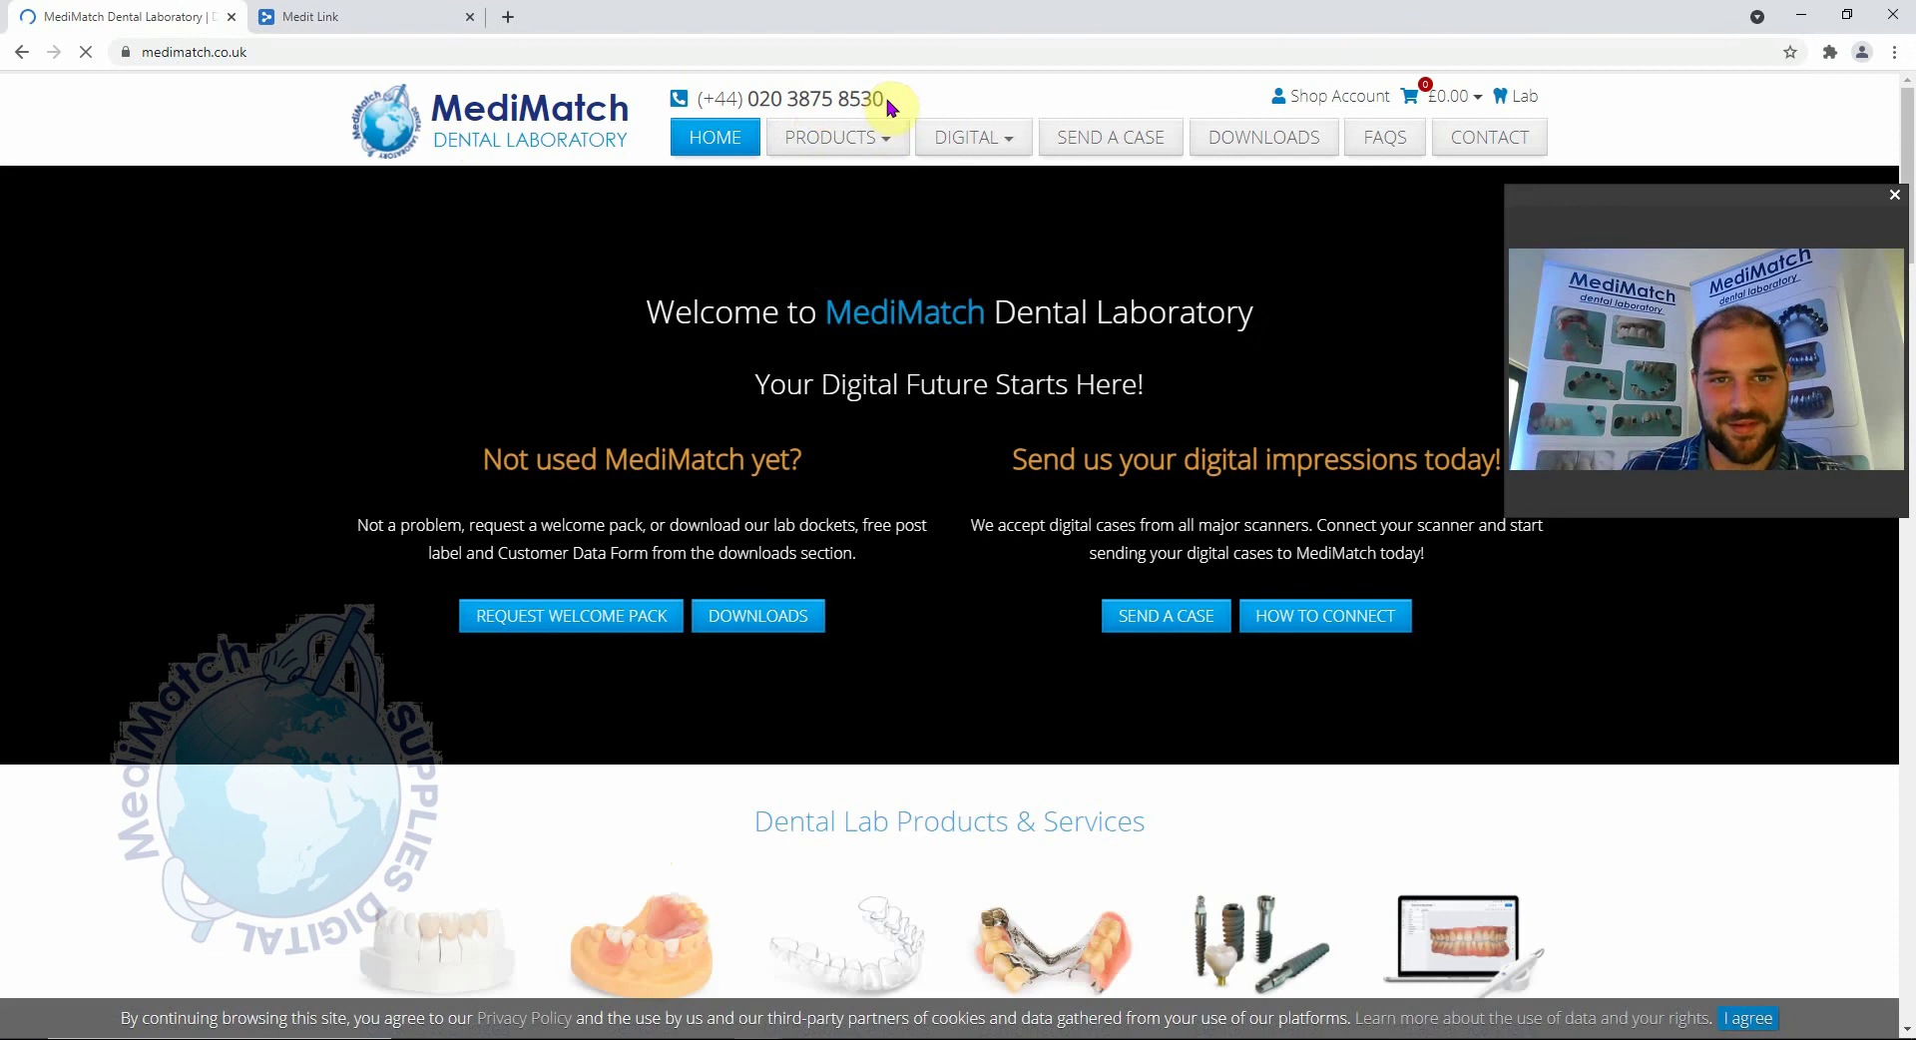
{"action": "left_click_drag", "start_coordinate": [880, 98], "coordinate": [747, 106]}
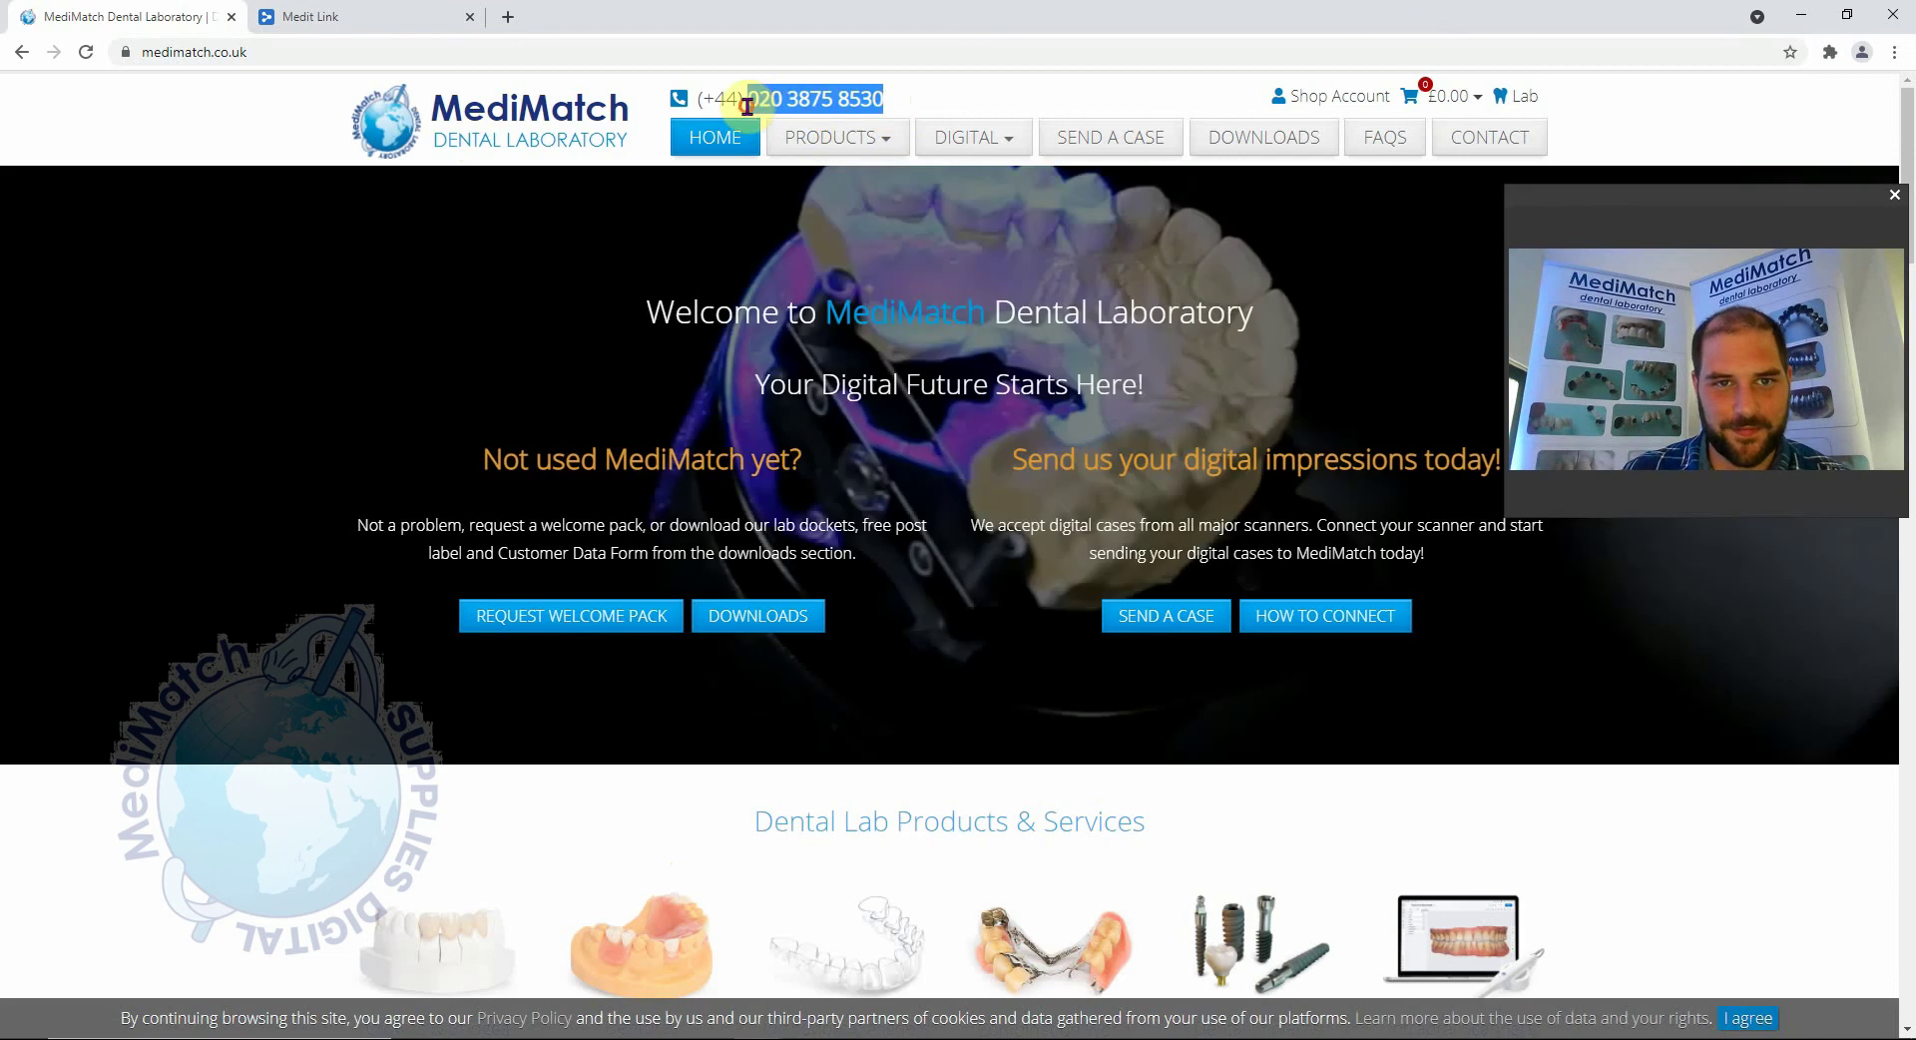
{"action": "right_click", "coordinate": [747, 106]}
{"action": "left_click", "coordinate": [788, 120]}
Enter the lab's office phone number in Medit Link and save the address information.
{"action": "left_click", "coordinate": [336, 10]}
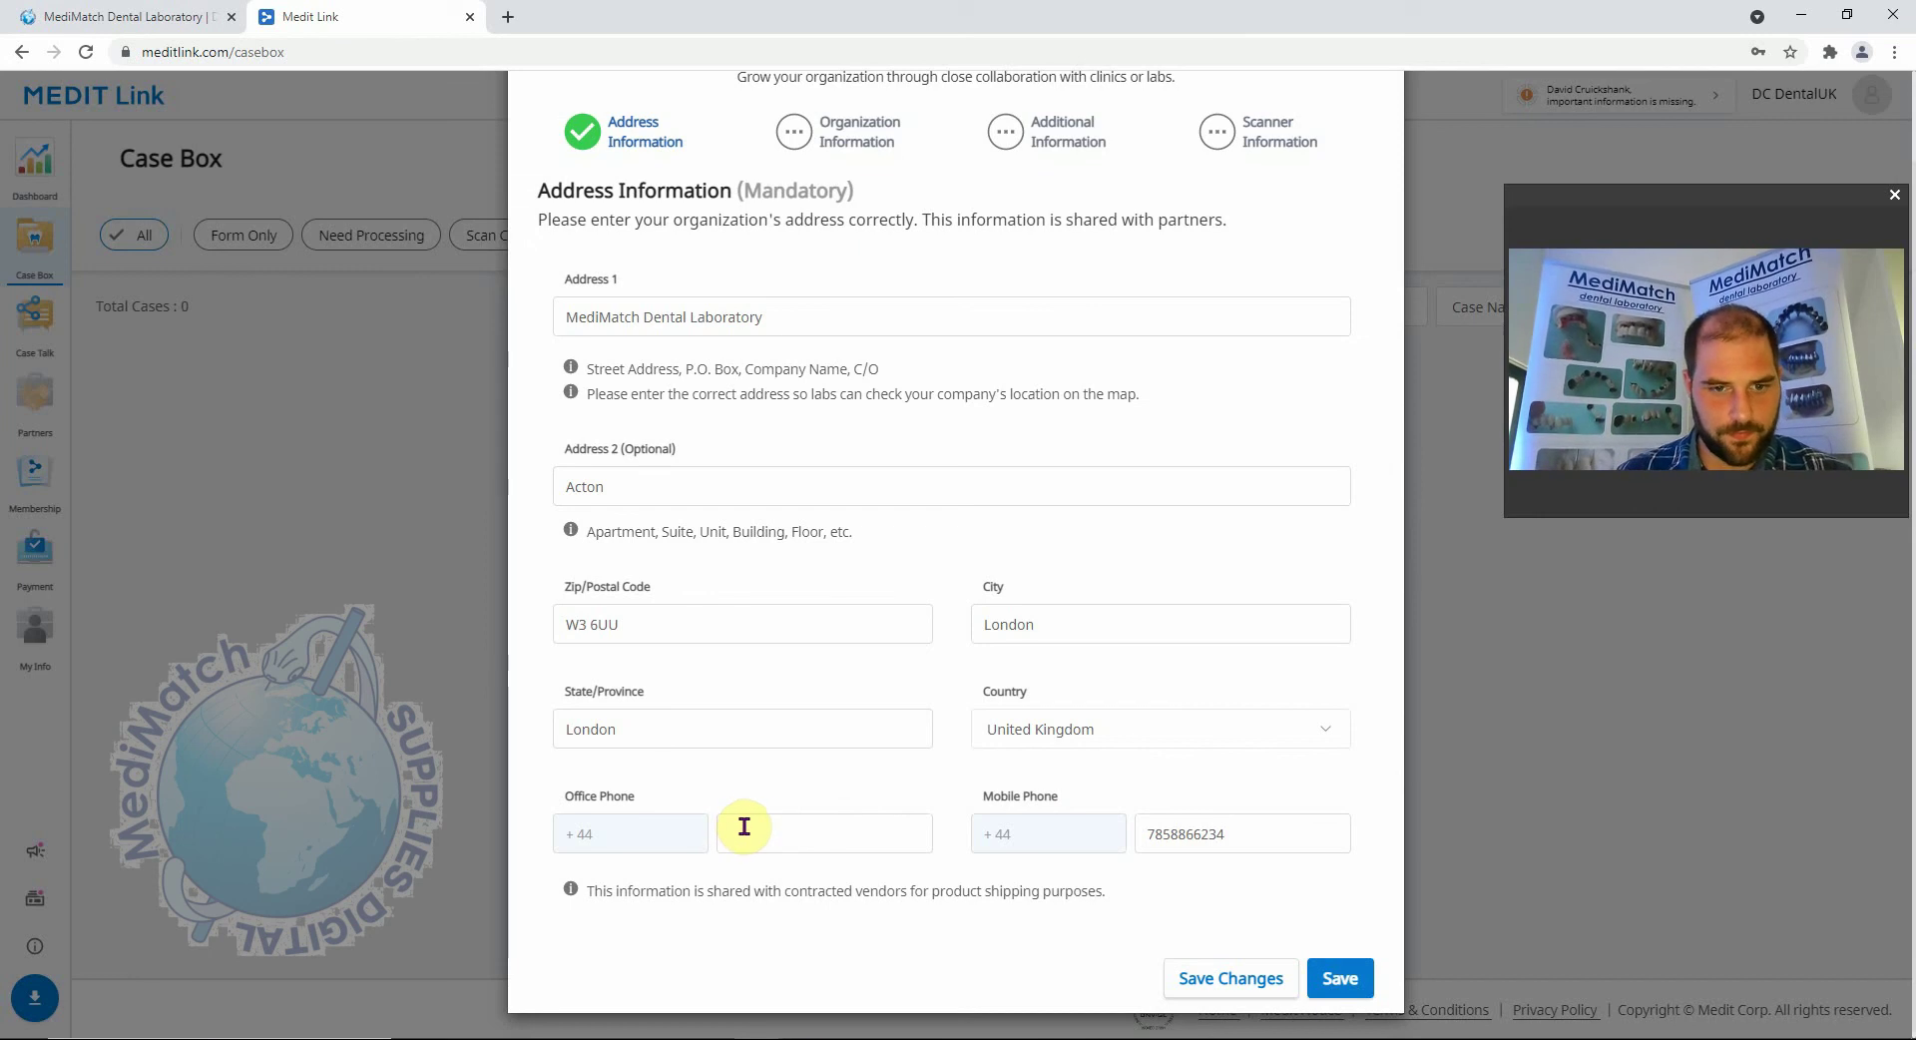
{"action": "left_click", "coordinate": [140, 12]}
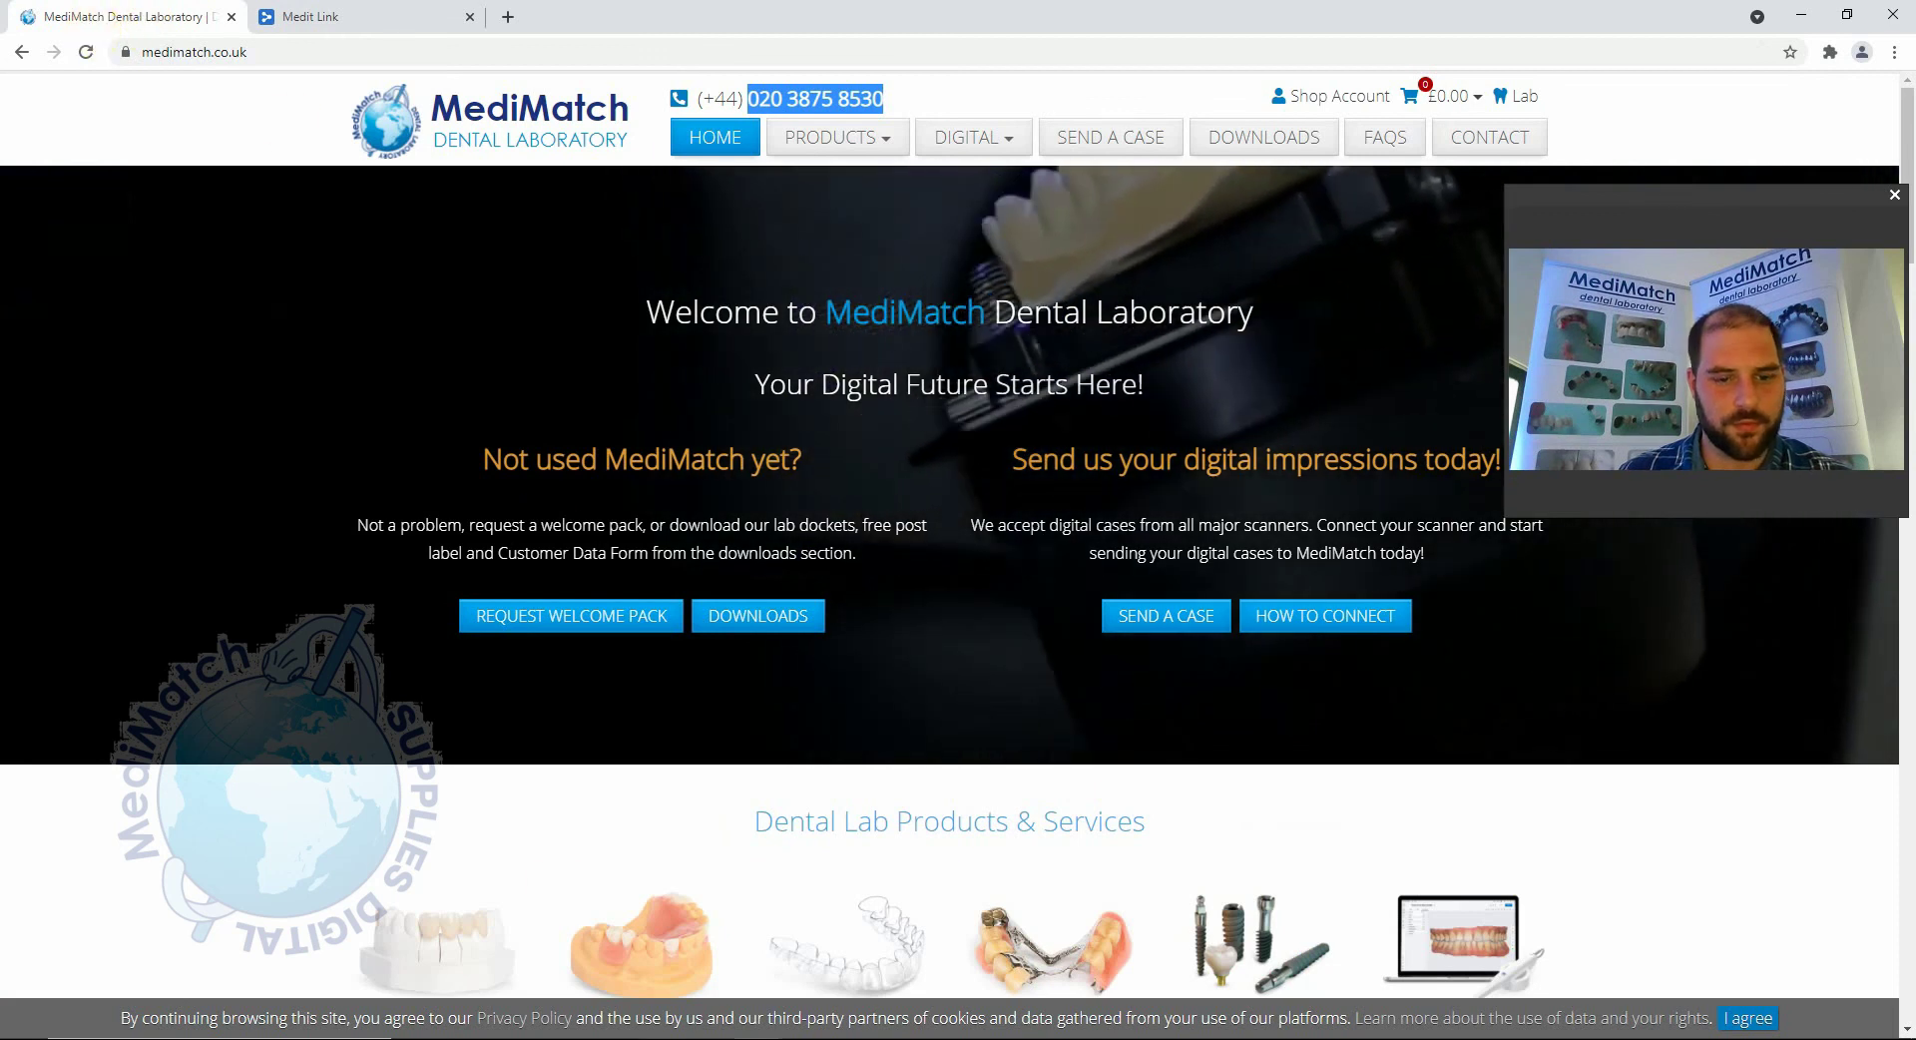
{"action": "left_click", "coordinate": [305, 16]}
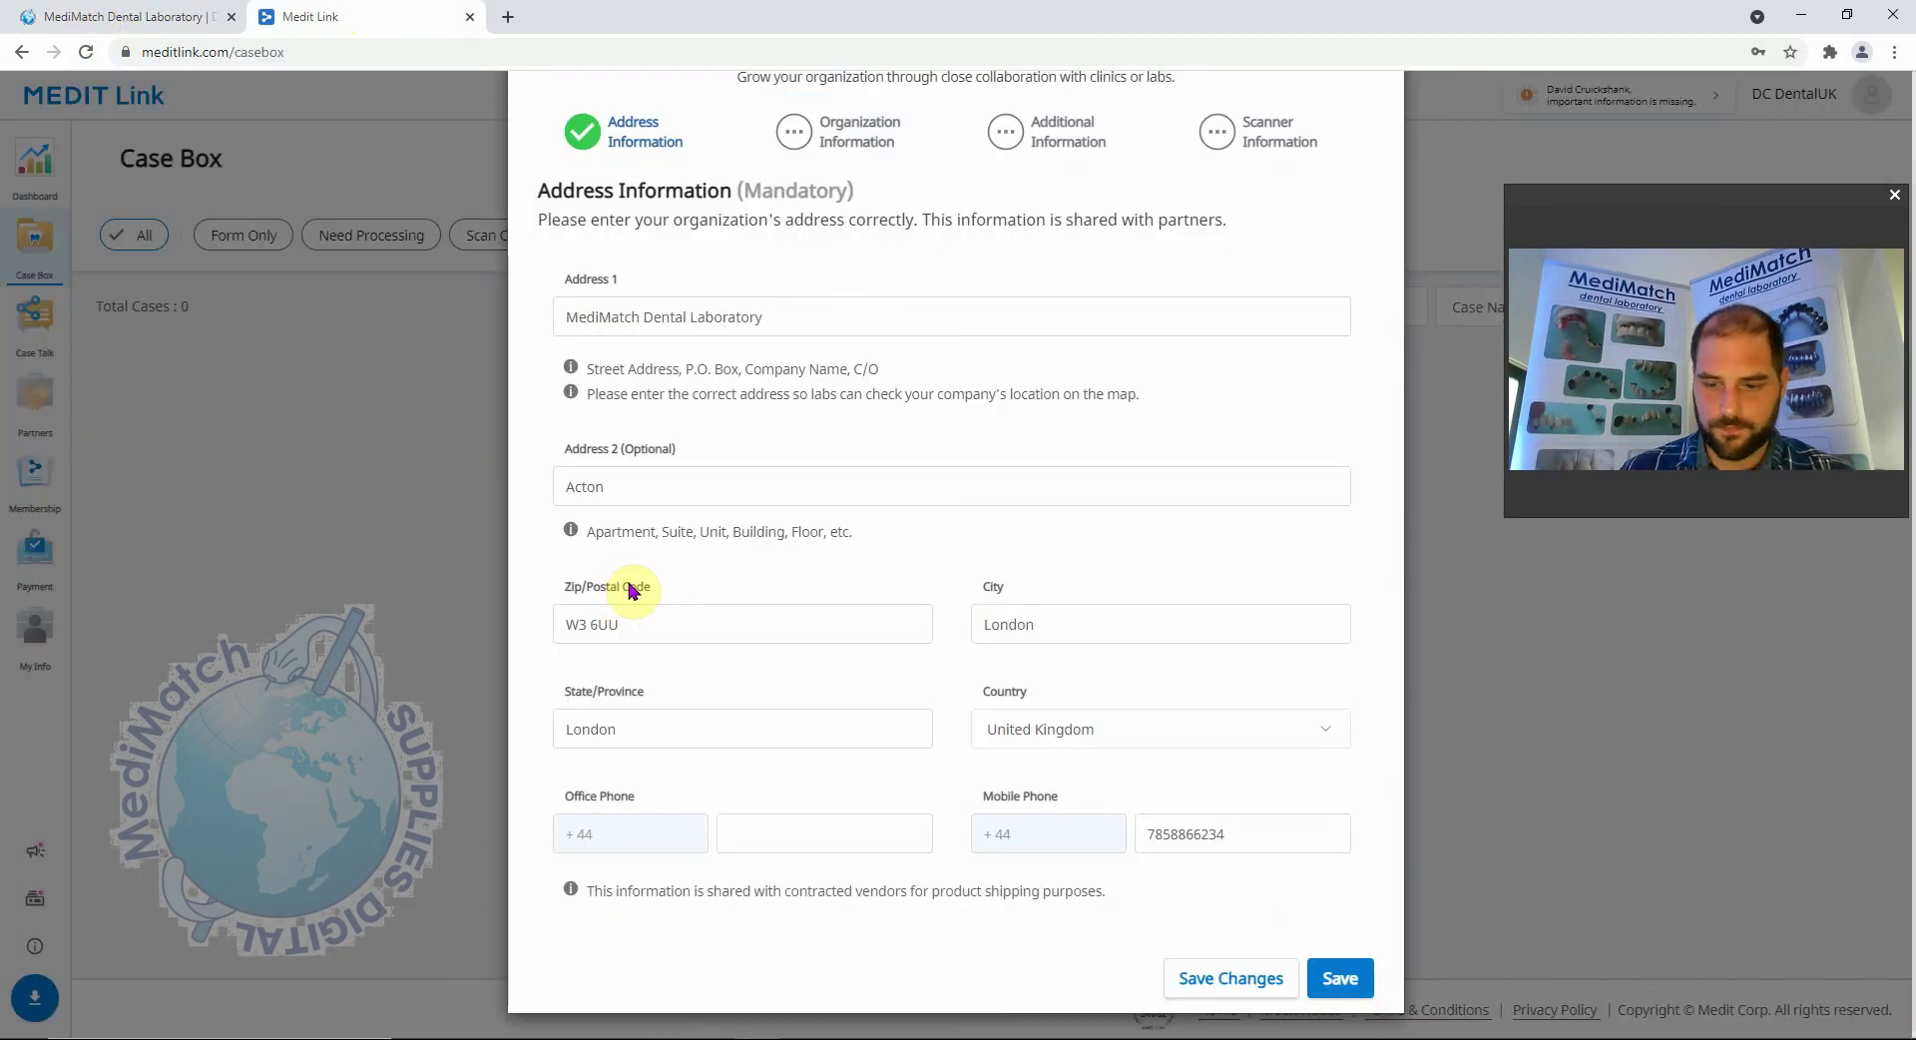
{"action": "type", "text": "21"}
{"action": "type", "text": "03875"}
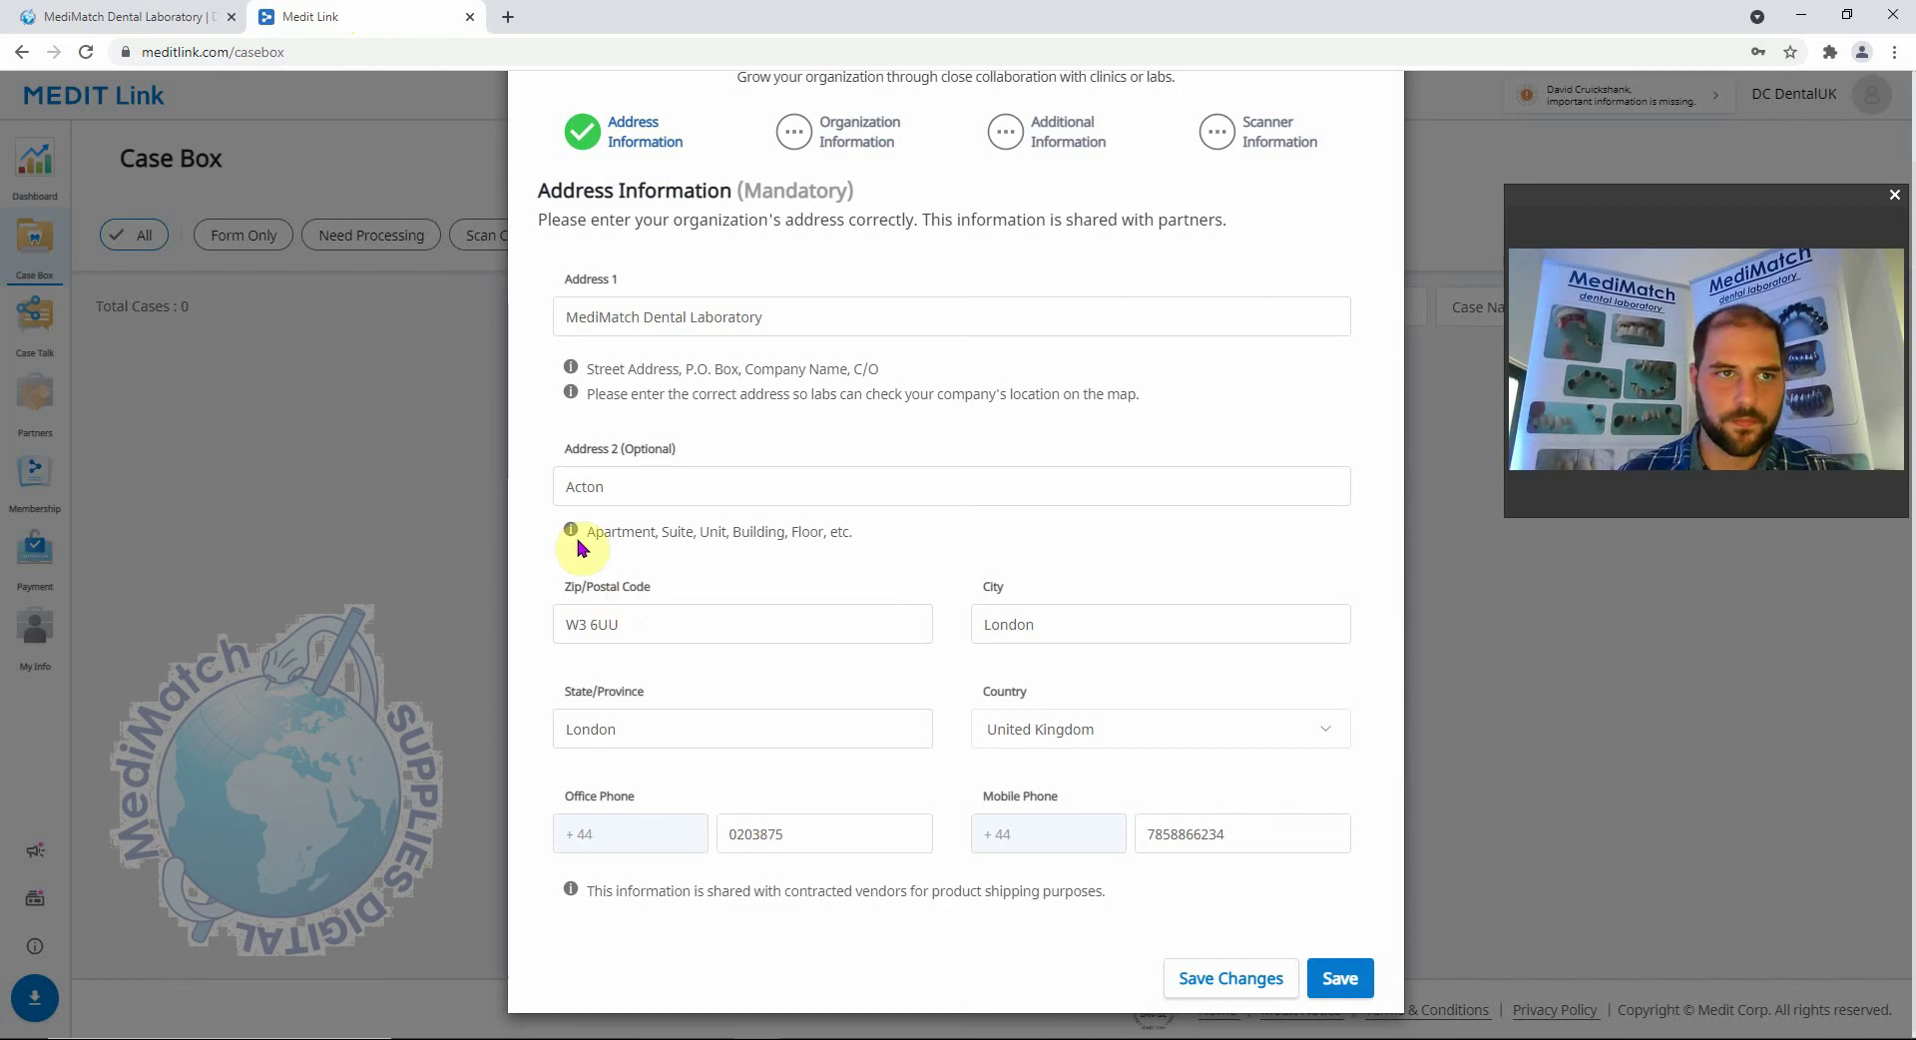
{"action": "left_click", "coordinate": [86, 10]}
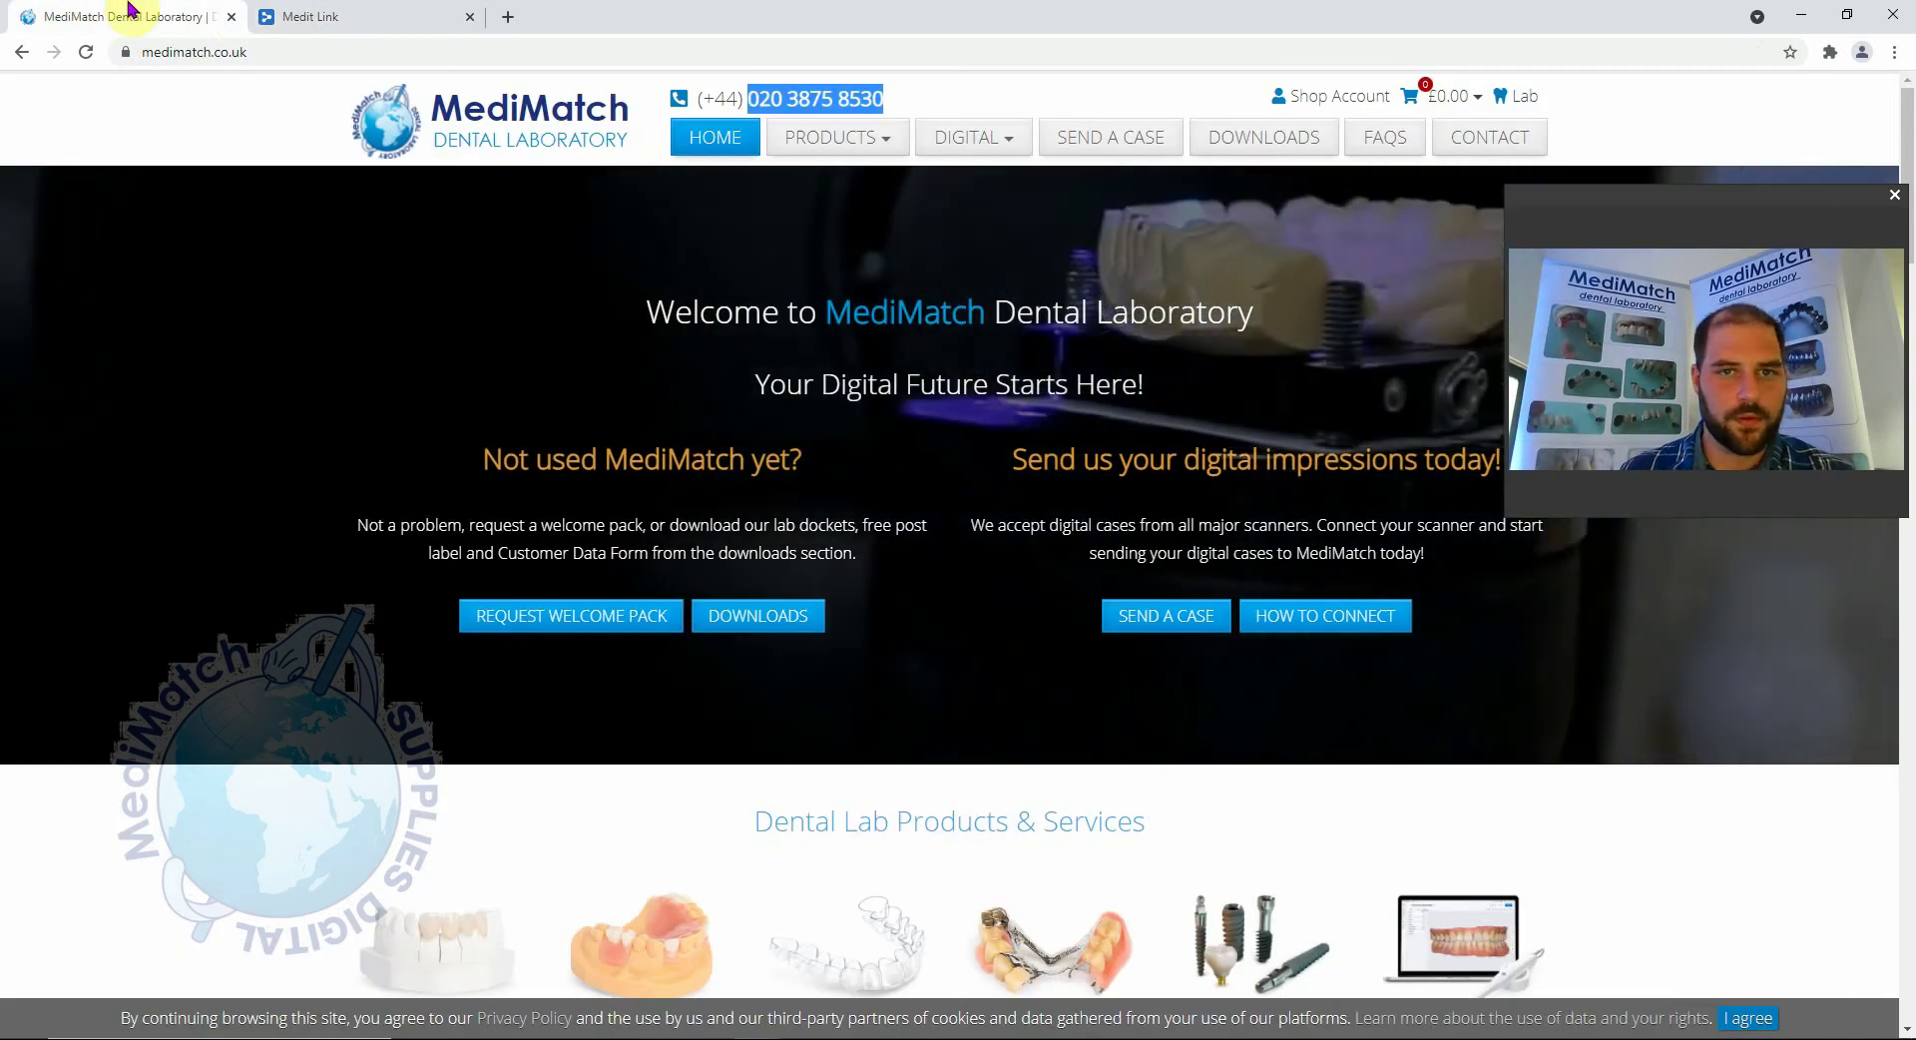
{"action": "left_click", "coordinate": [318, 12]}
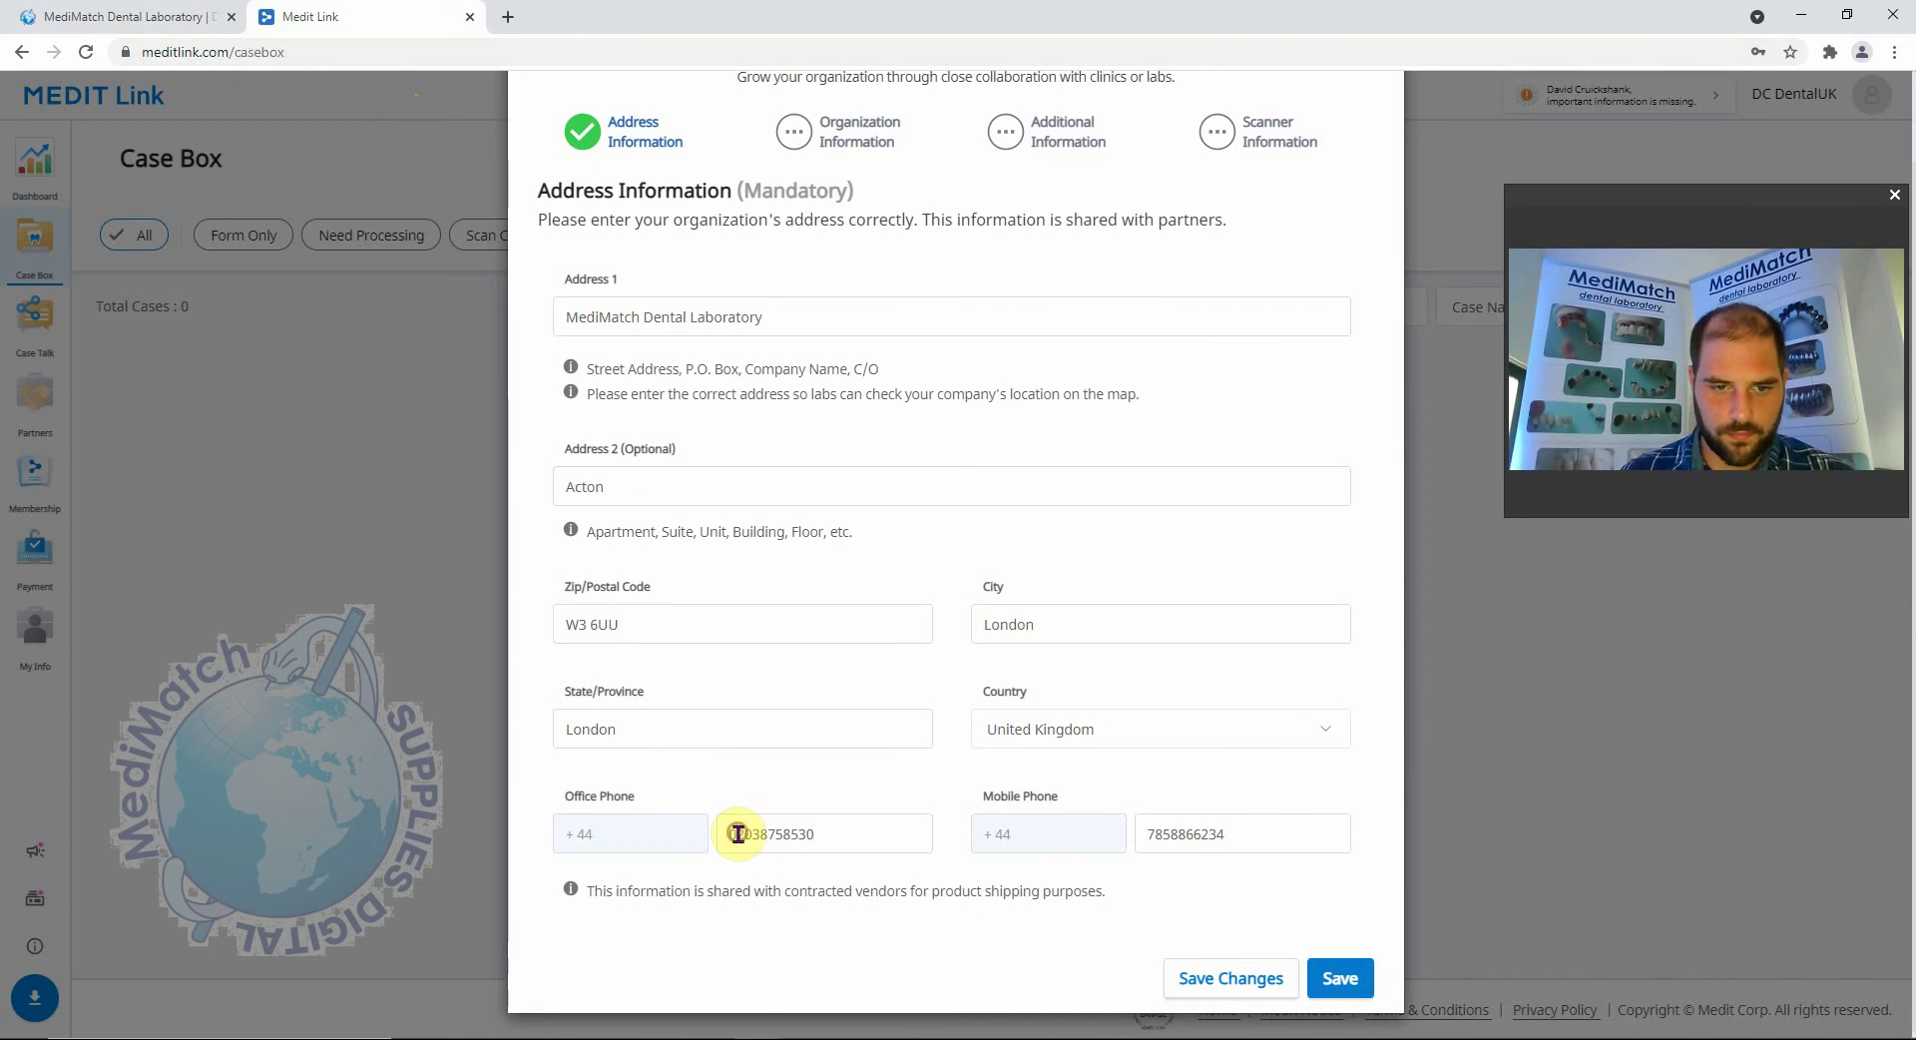
{"action": "left_click", "coordinate": [878, 947]}
{"action": "left_click", "coordinate": [1353, 982]}
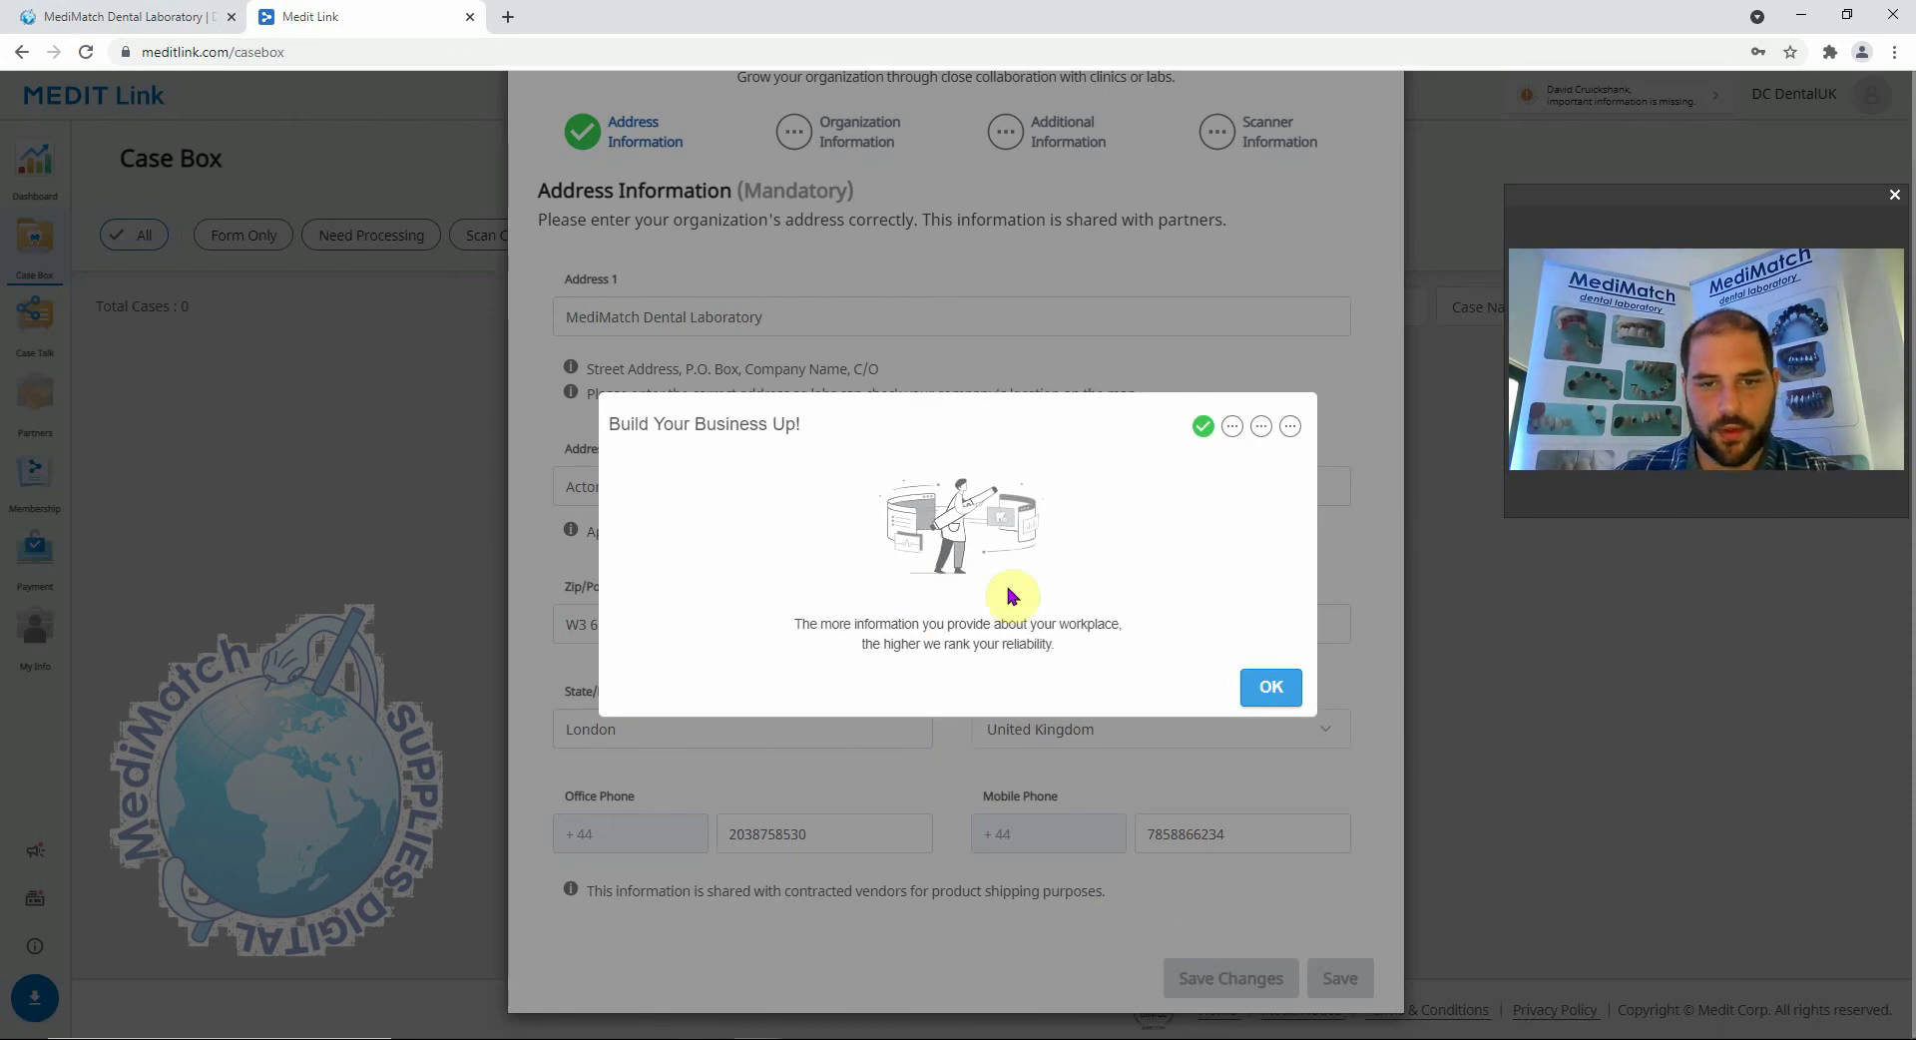
Dismiss the tip and skip both the Organization Information and Additional Information steps.
{"action": "left_click", "coordinate": [1270, 689]}
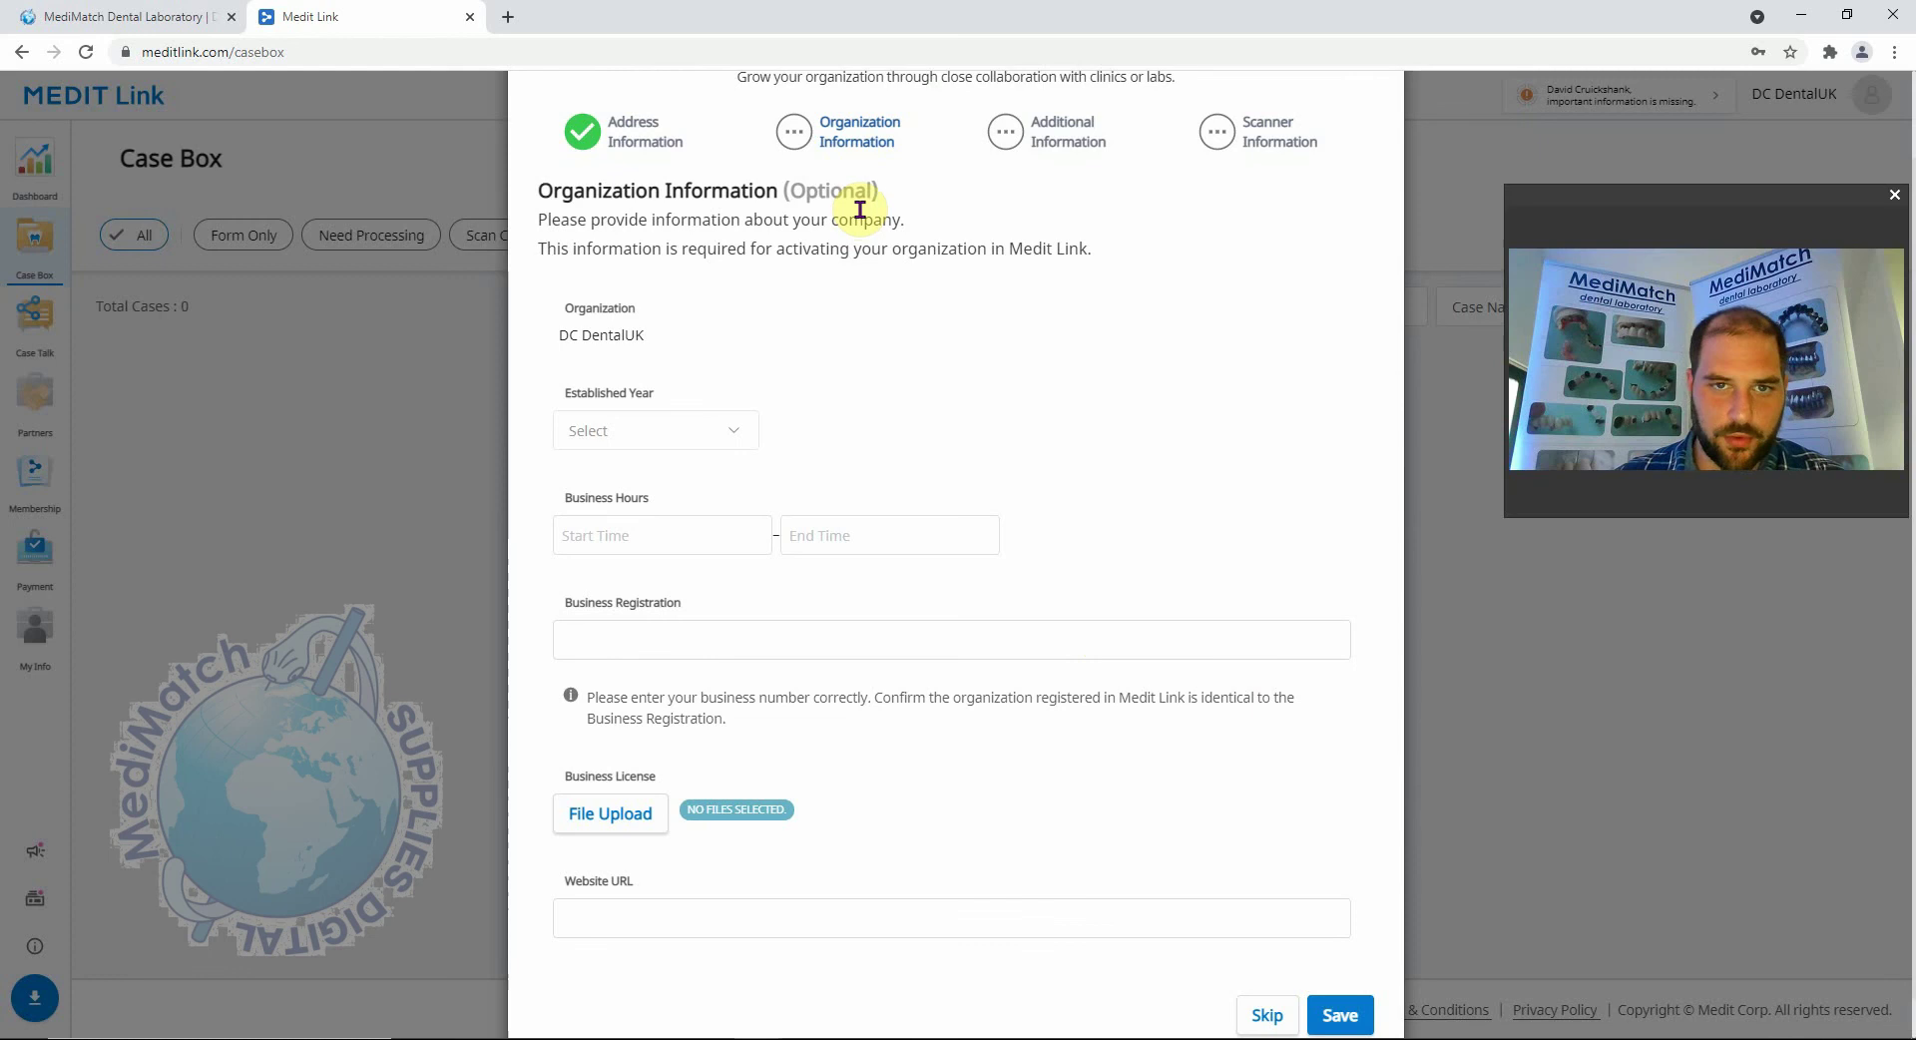
{"action": "scroll", "coordinate": [859, 209], "scroll_direction": "down", "scroll_amount": 1}
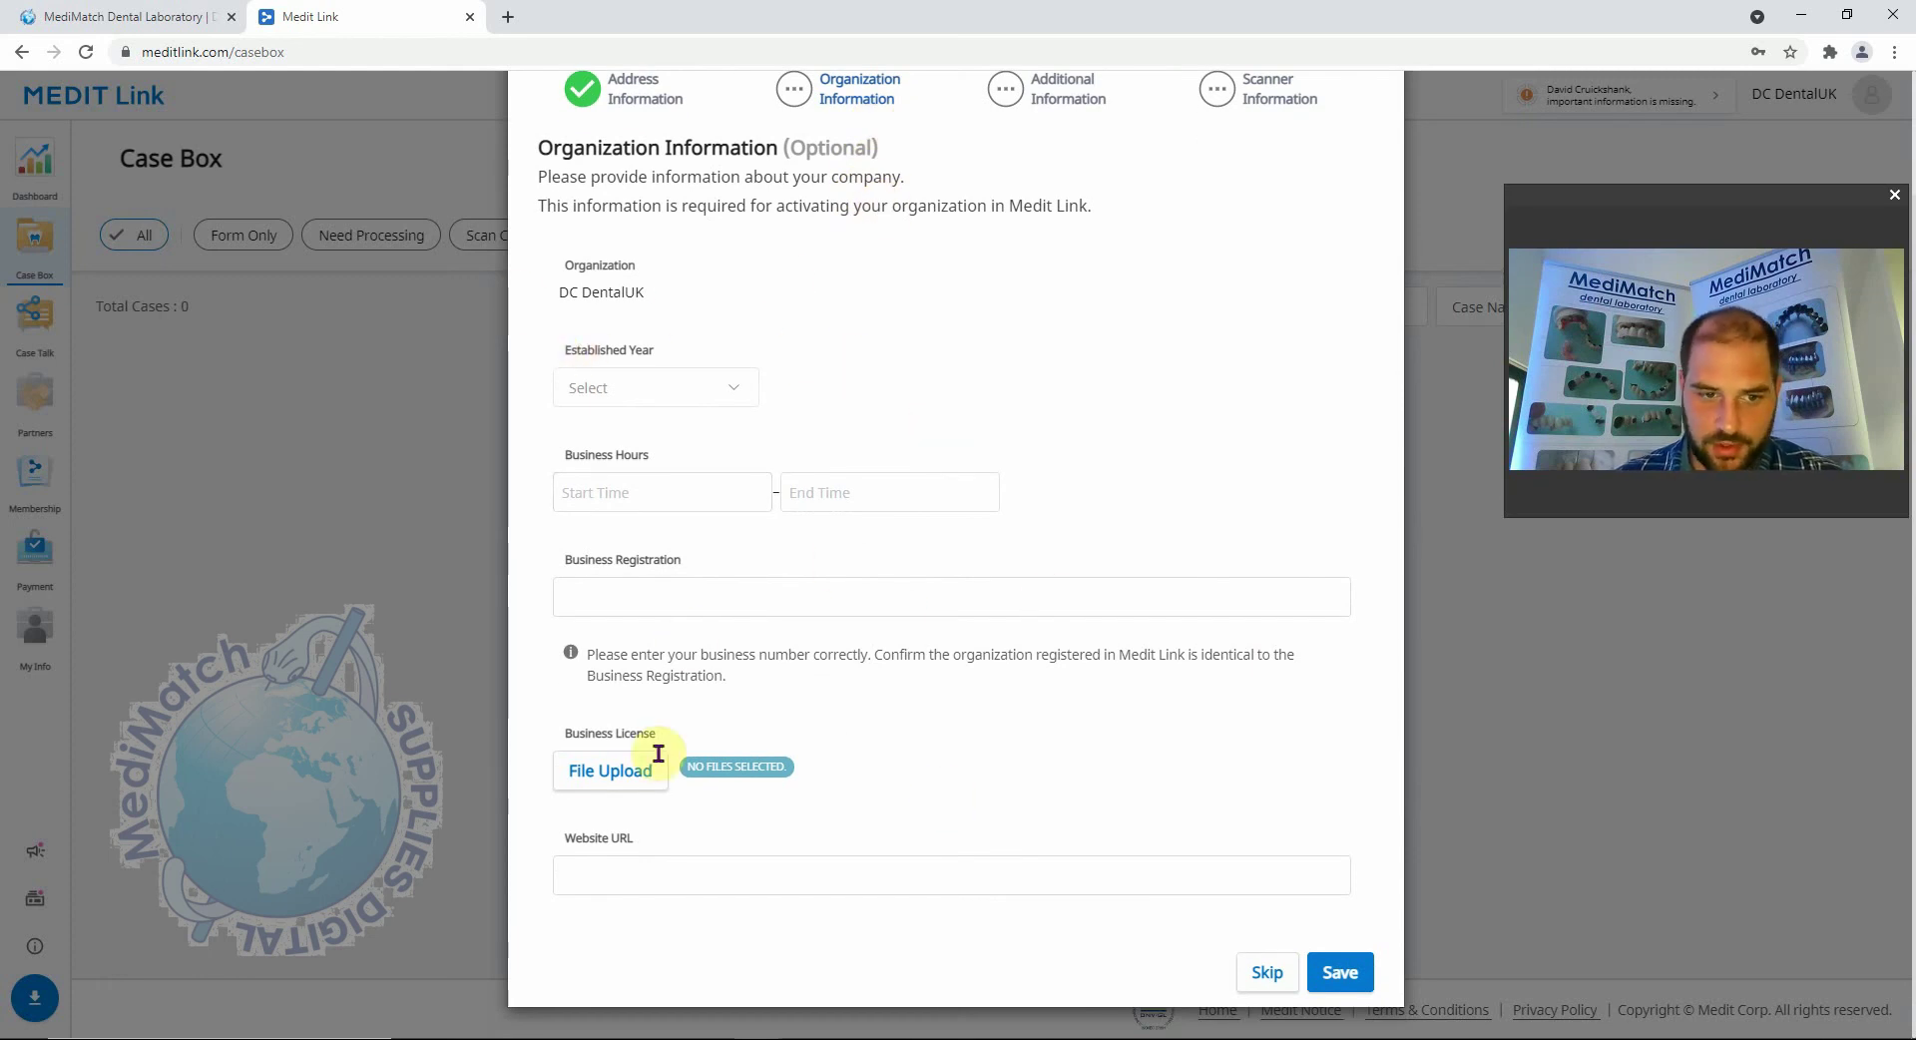
{"action": "left_click", "coordinate": [1266, 974]}
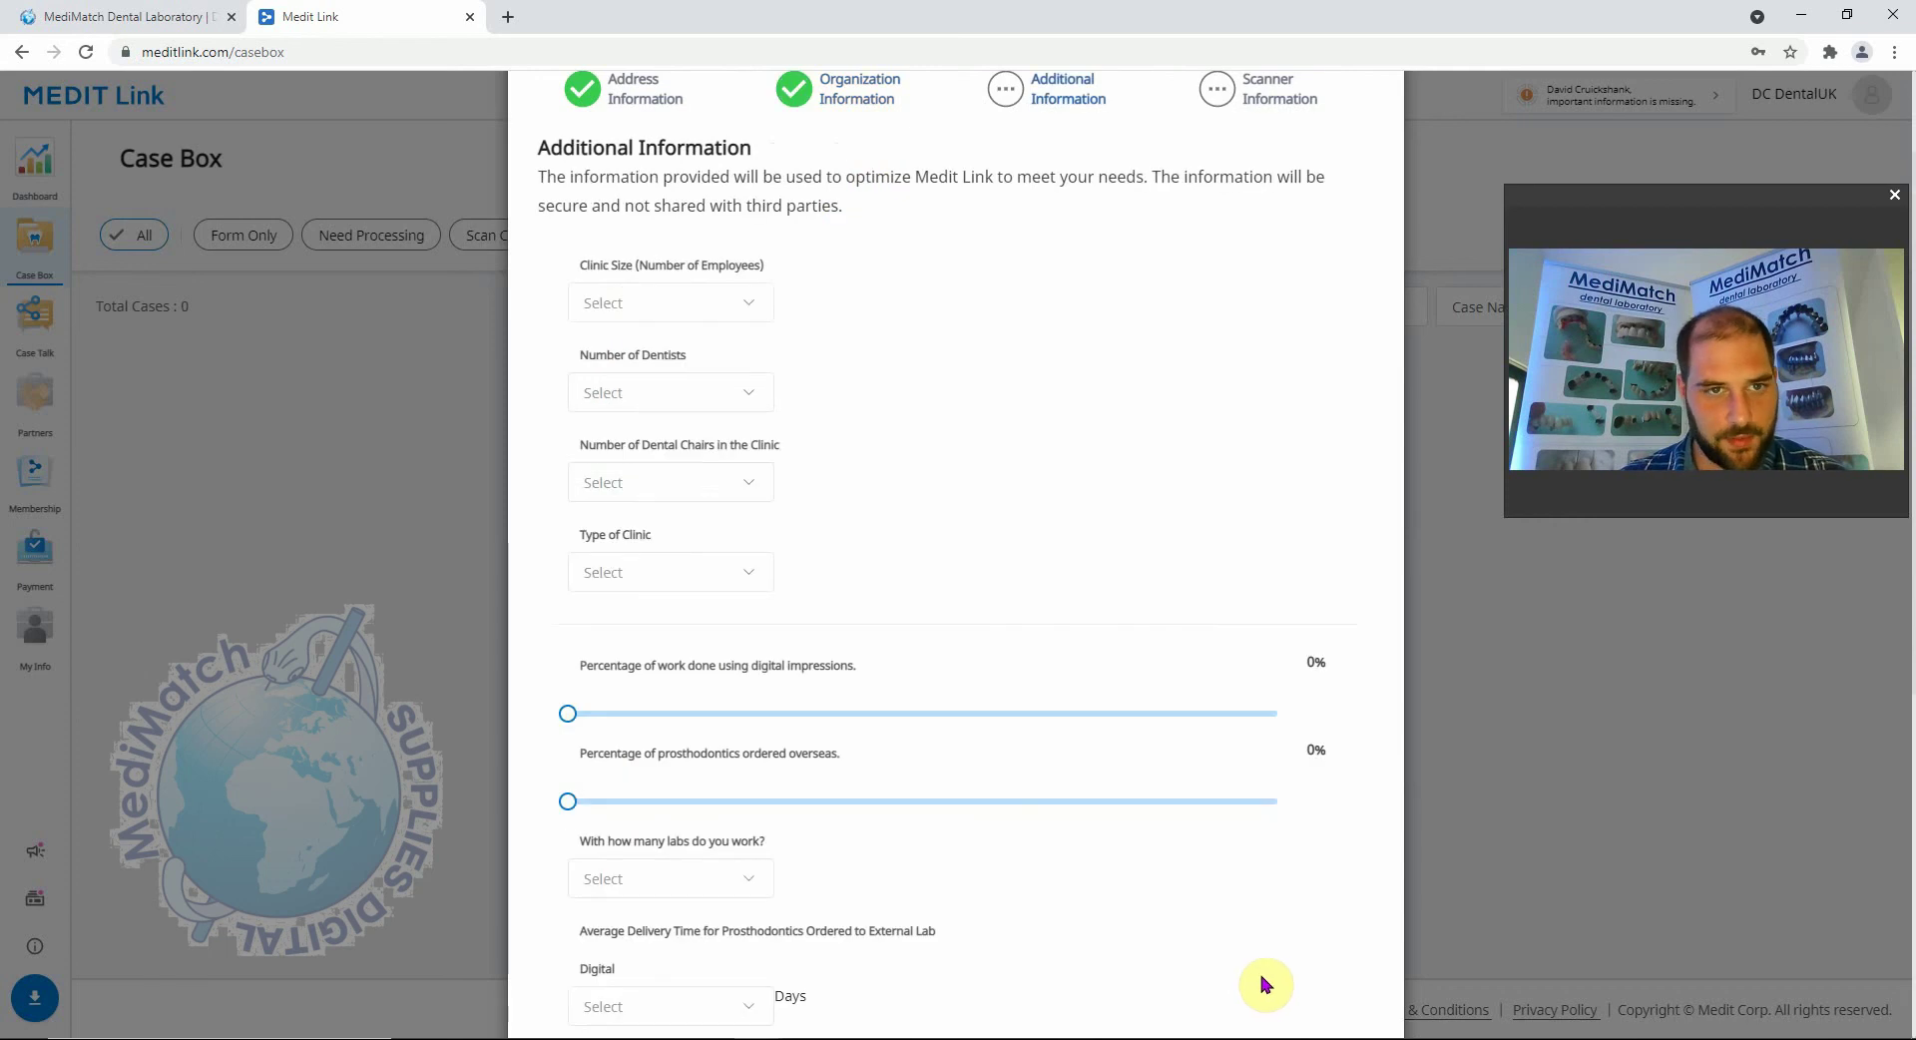
{"action": "scroll", "coordinate": [883, 483], "scroll_direction": "up", "scroll_amount": 1}
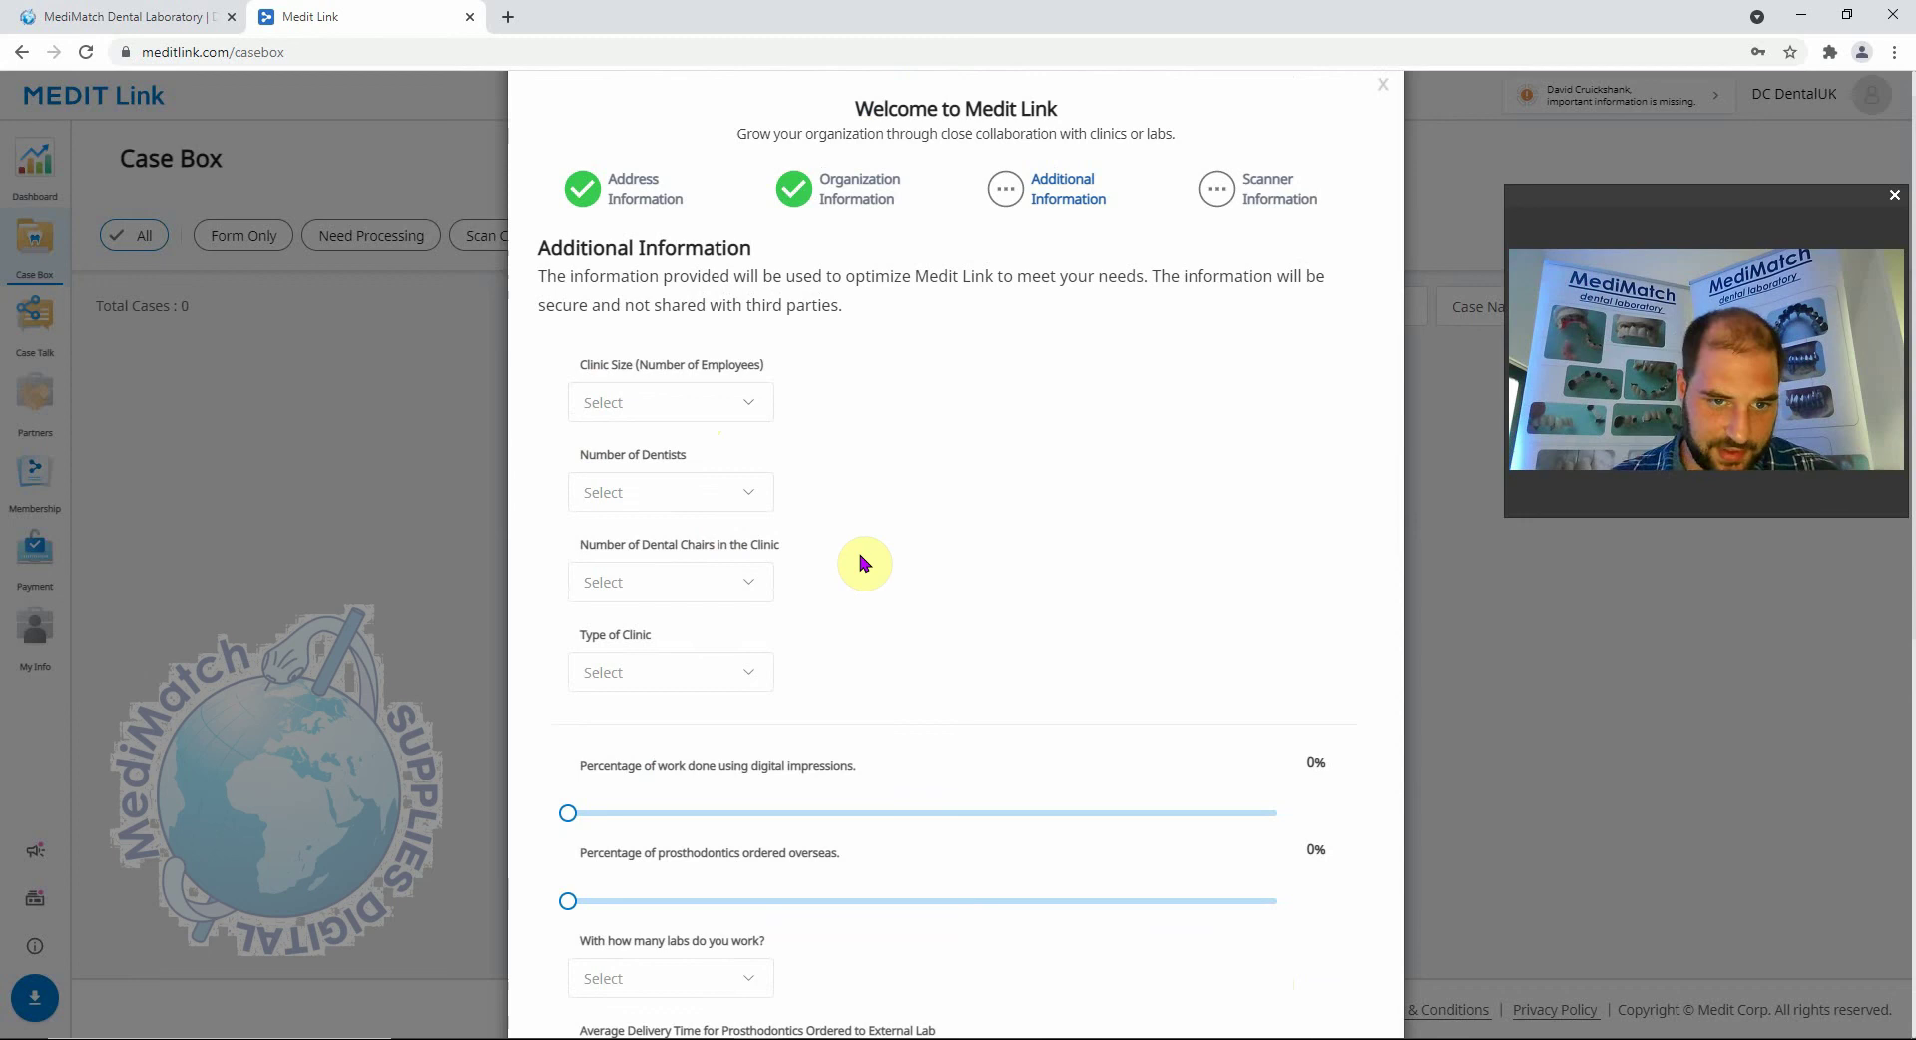
{"action": "scroll", "coordinate": [864, 564], "scroll_direction": "down", "scroll_amount": 3}
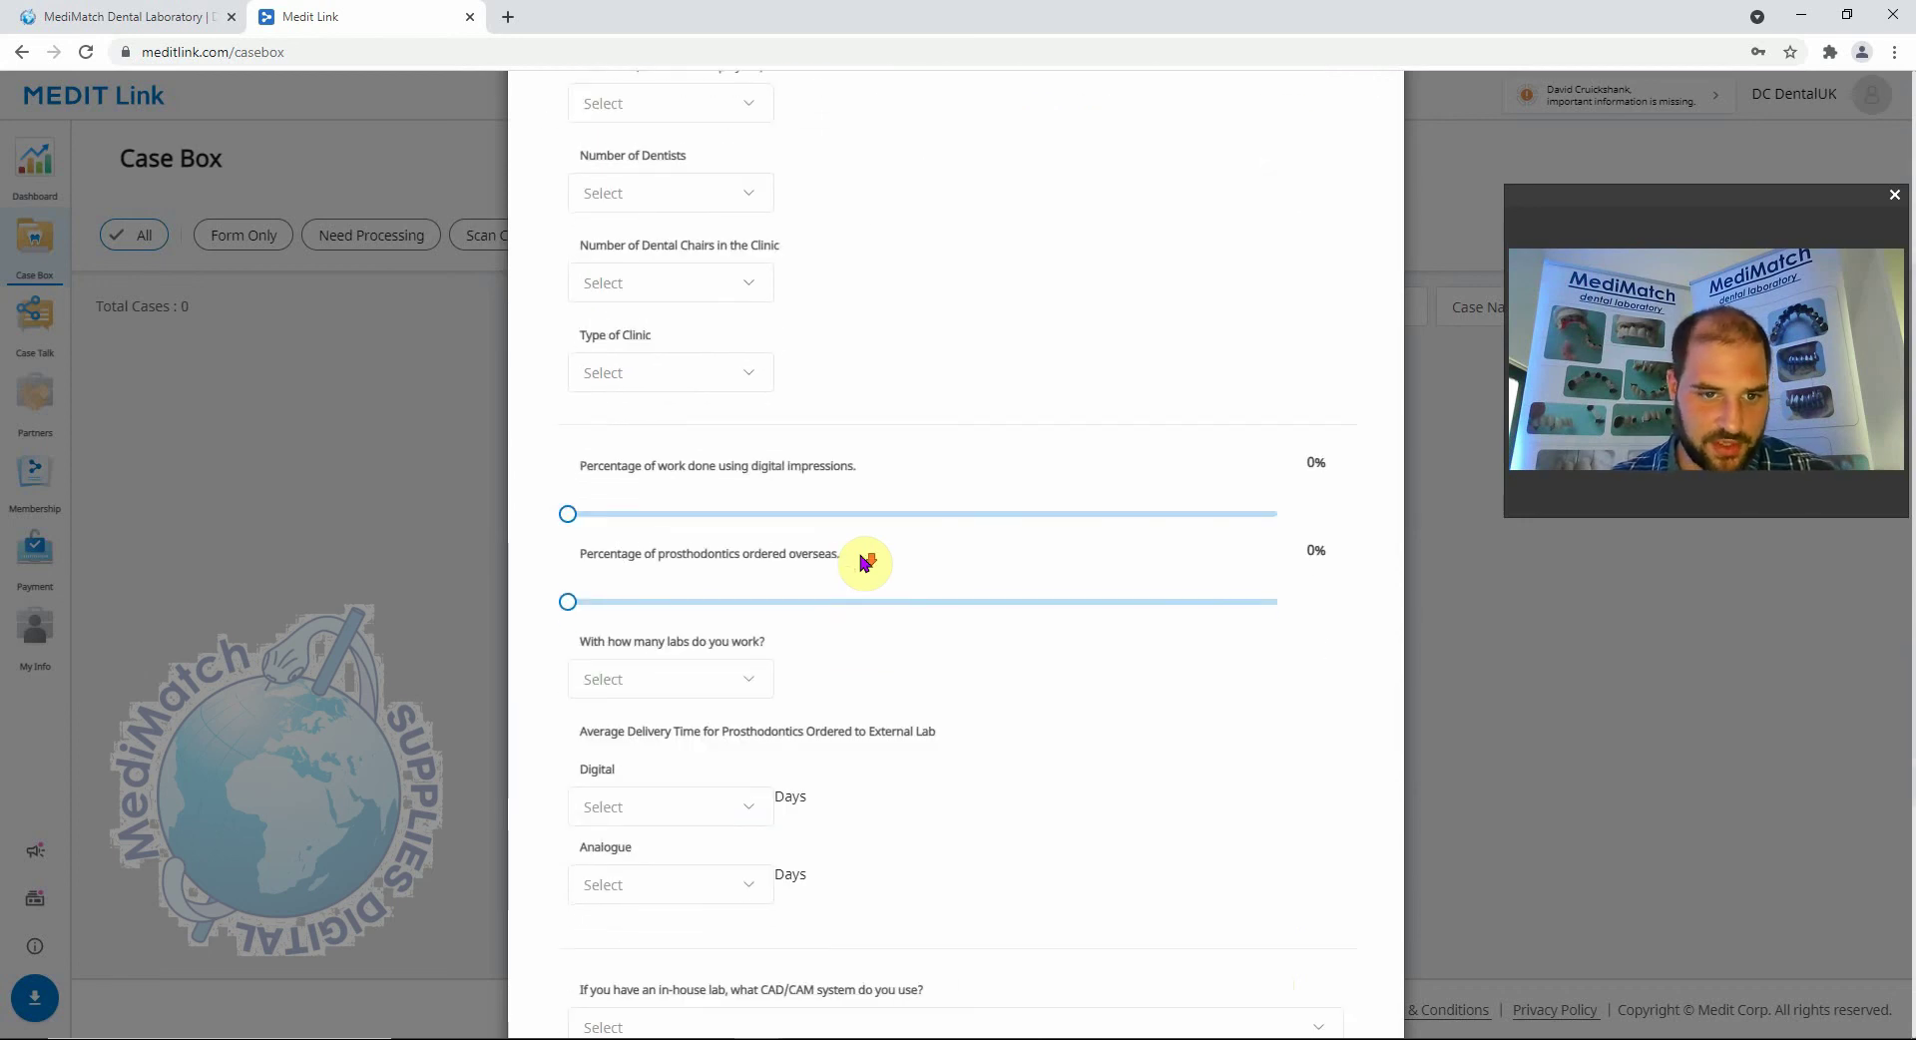
{"action": "scroll", "coordinate": [864, 562], "scroll_direction": "down", "scroll_amount": 4}
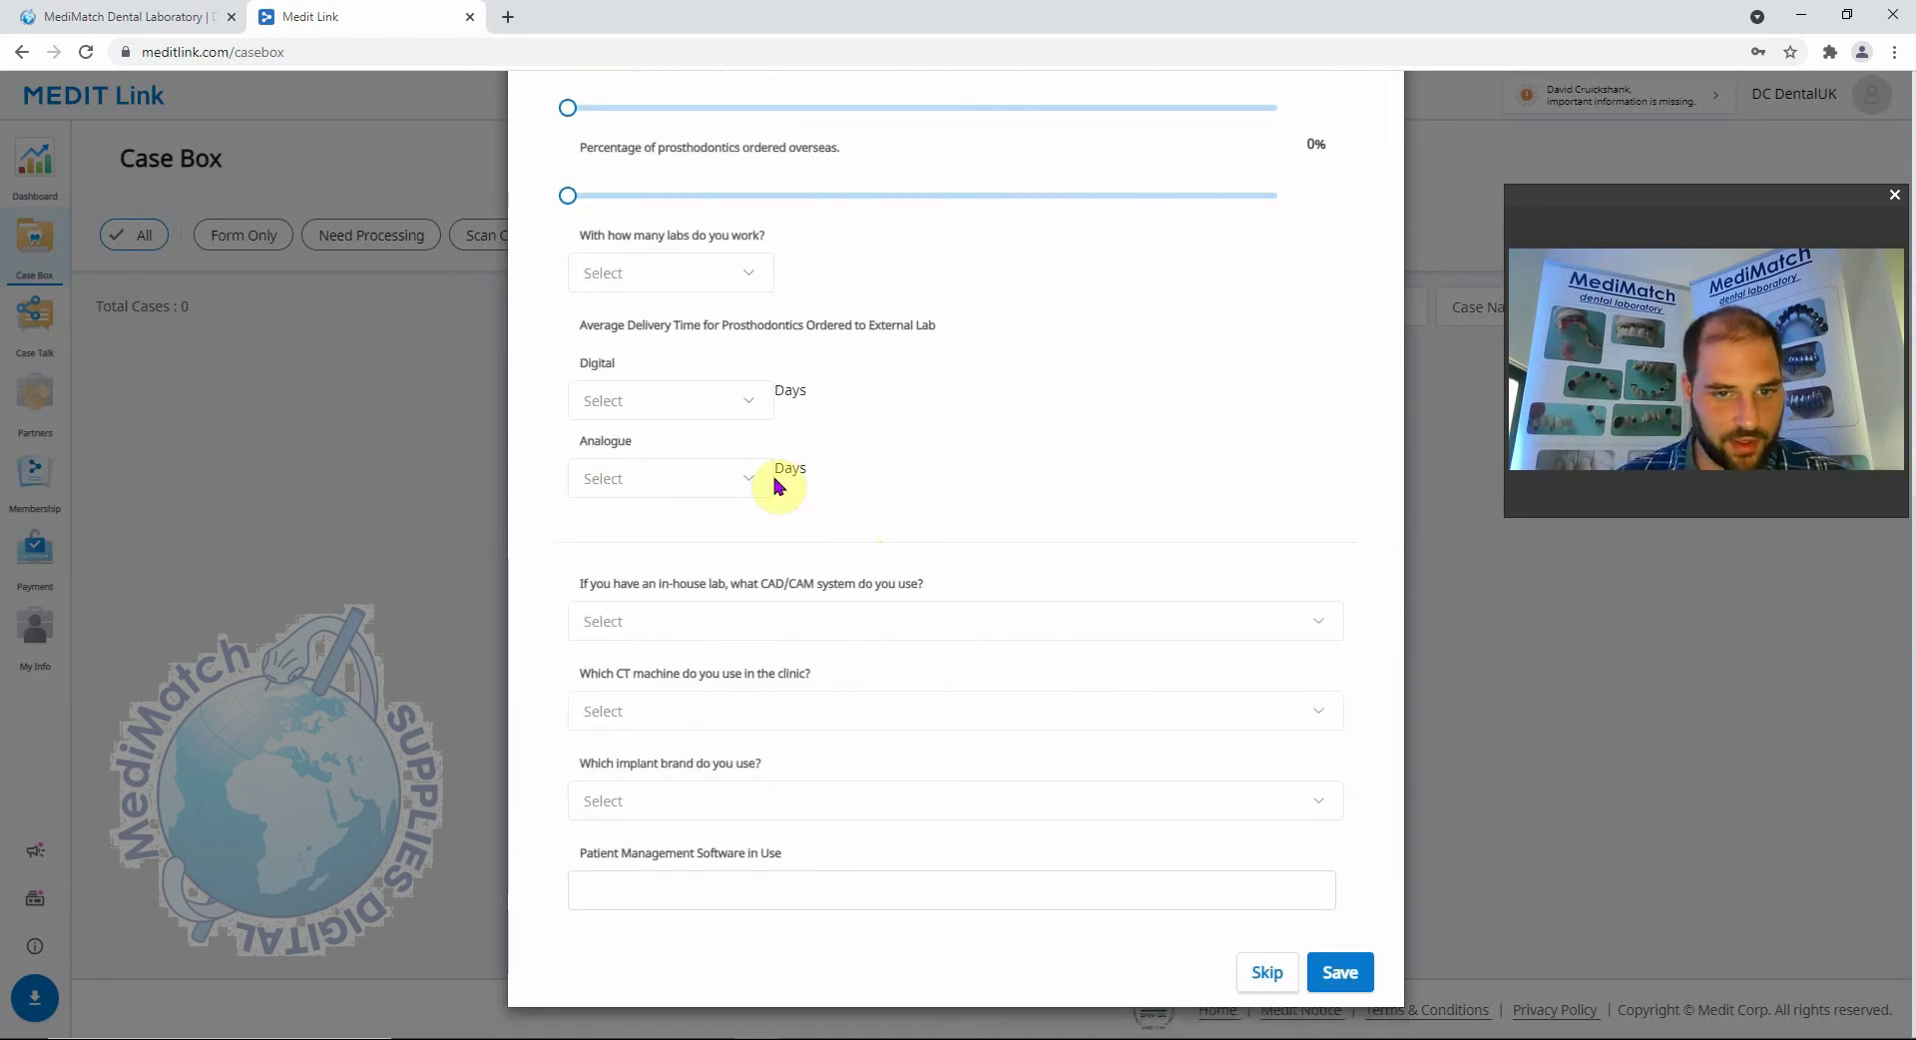
{"action": "left_click", "coordinate": [1257, 983]}
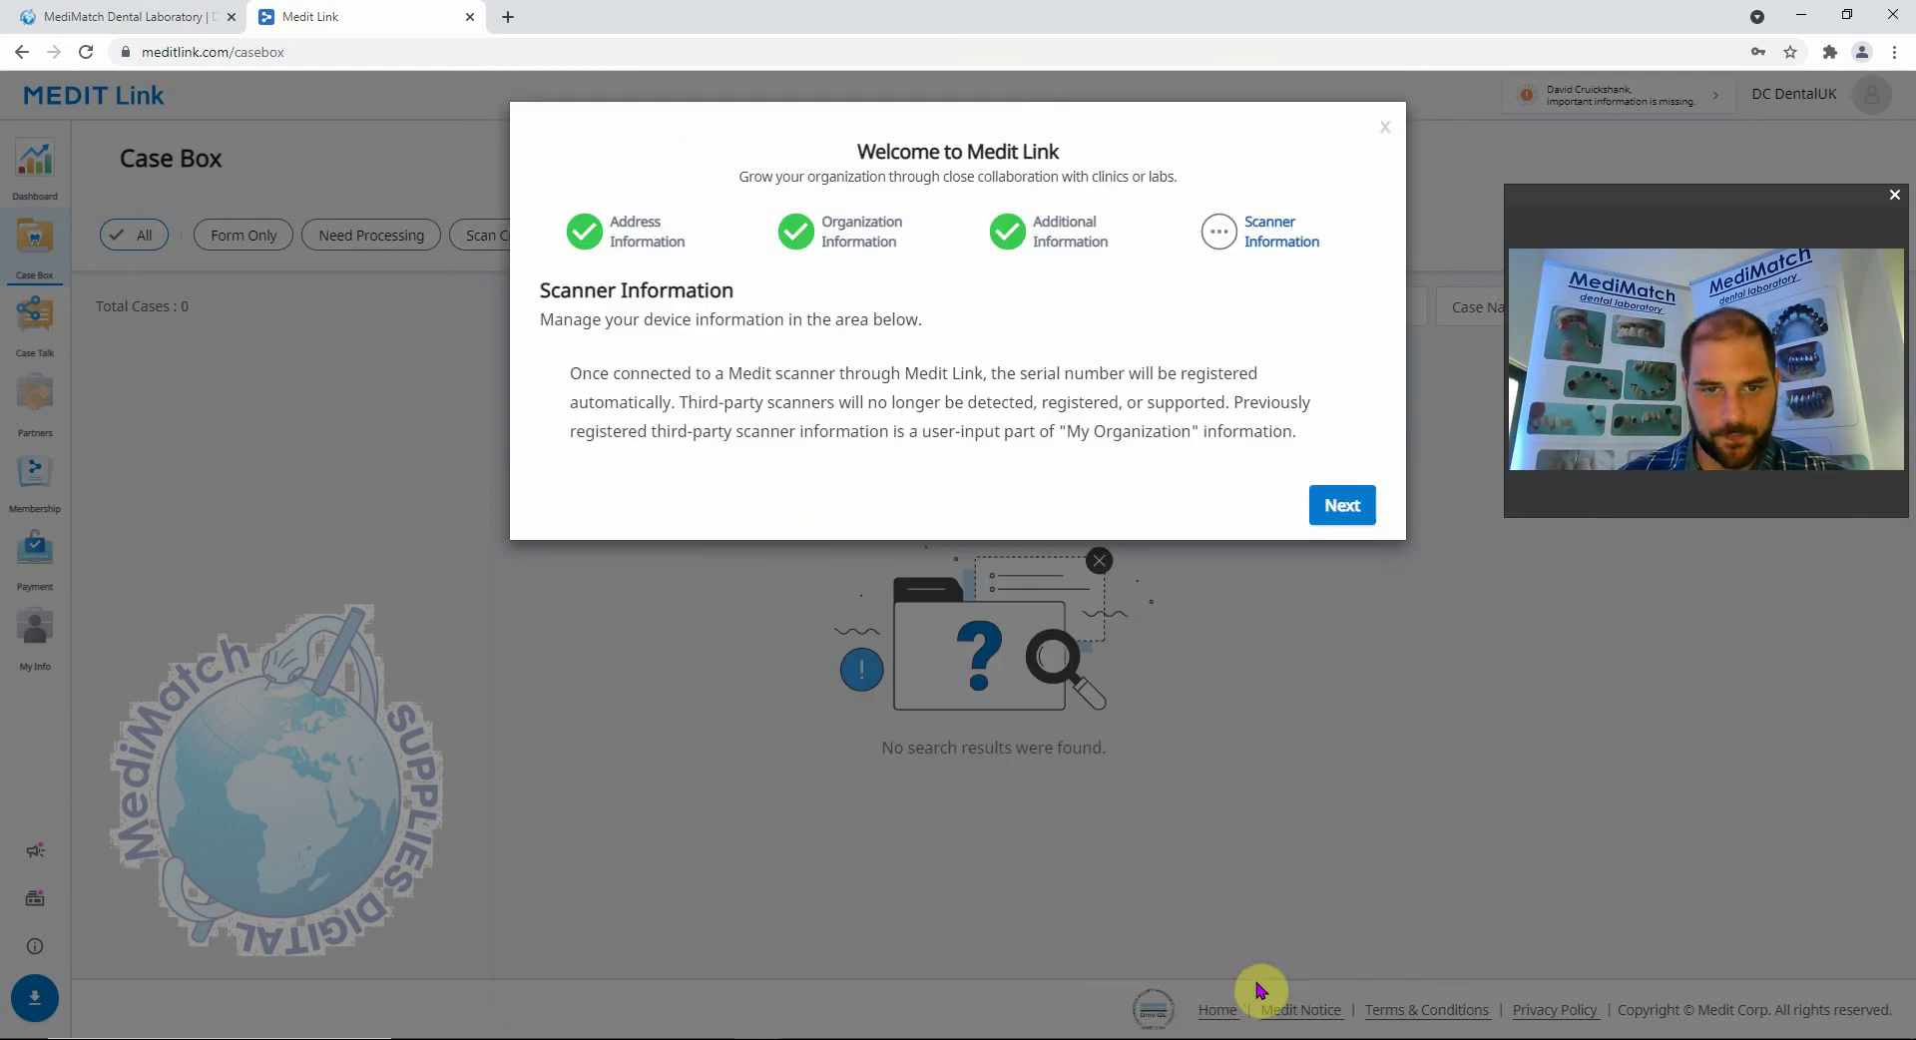
Continue past Scanner Information and download the desktop Medit Link installer.
{"action": "left_click", "coordinate": [1349, 509]}
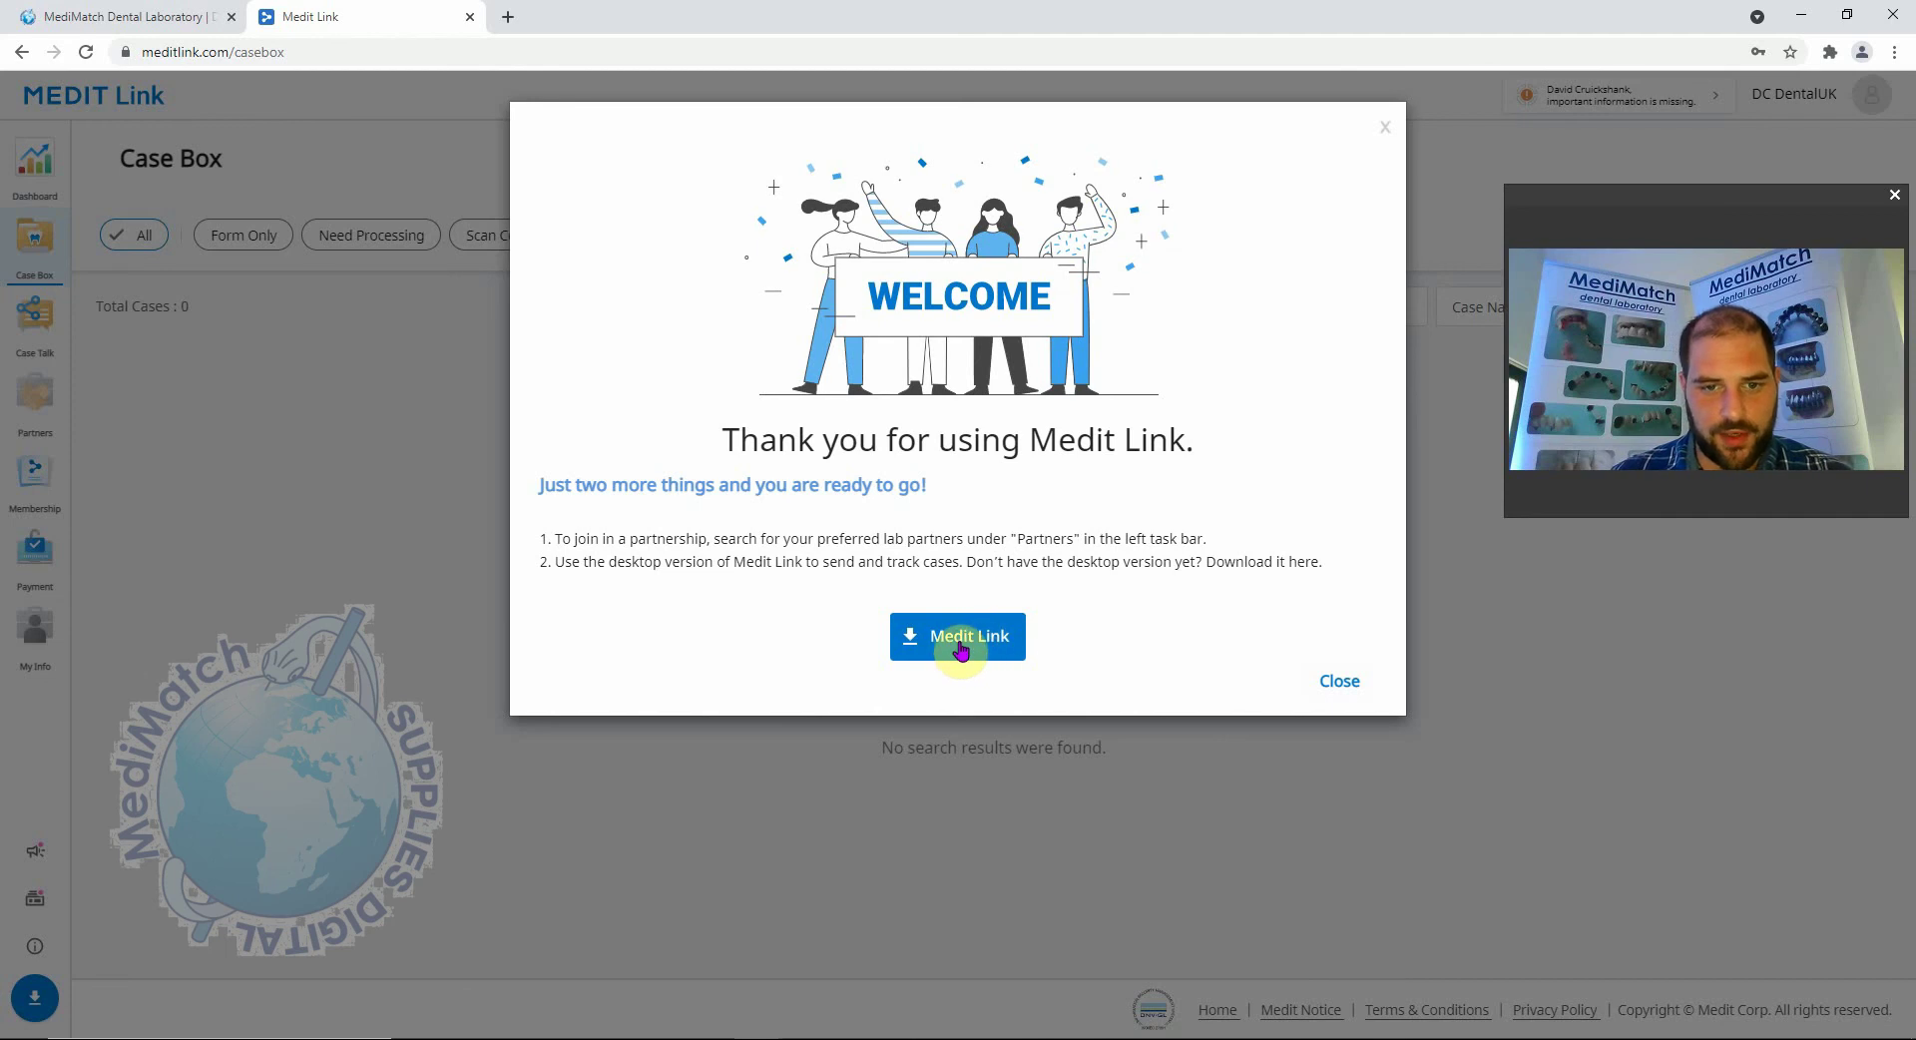
{"action": "left_click", "coordinate": [960, 646]}
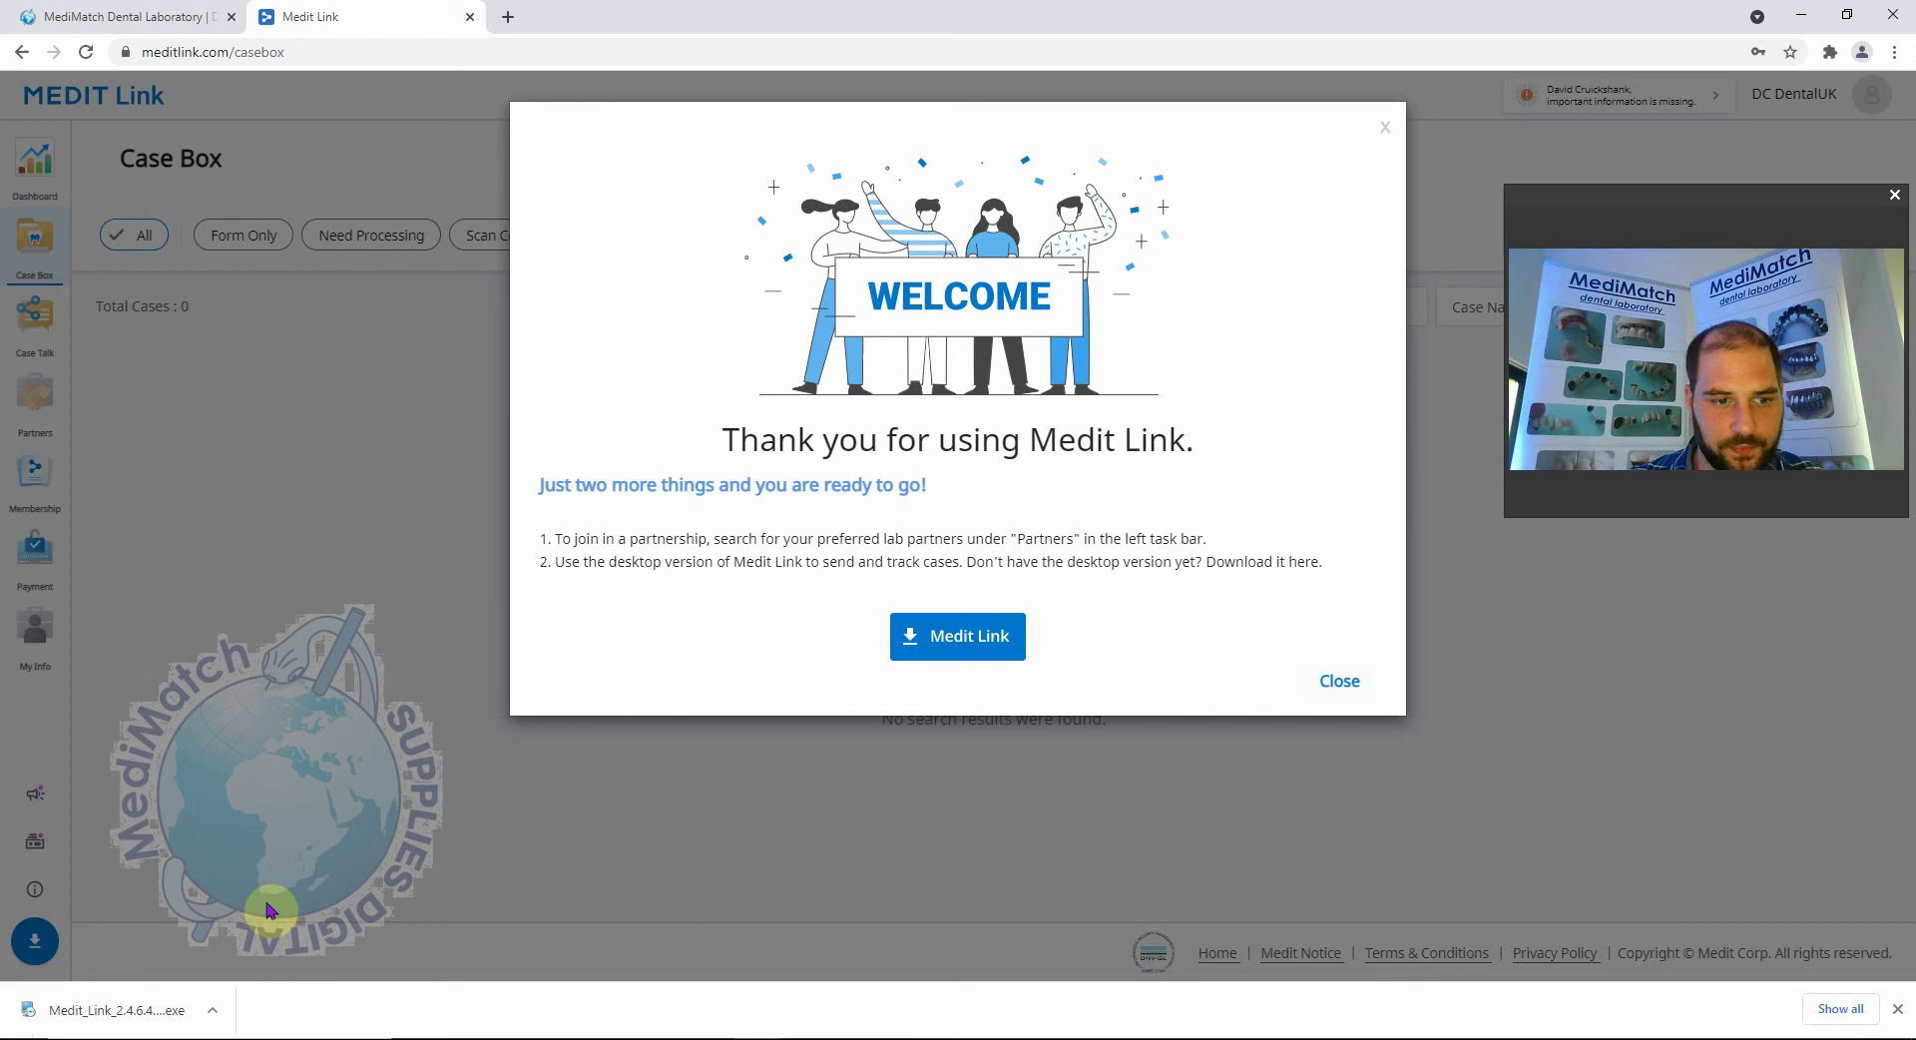
Close the thank-you, News and Notice & Update dialogs, then launch the downloaded installer .exe.
{"action": "left_click", "coordinate": [1343, 680]}
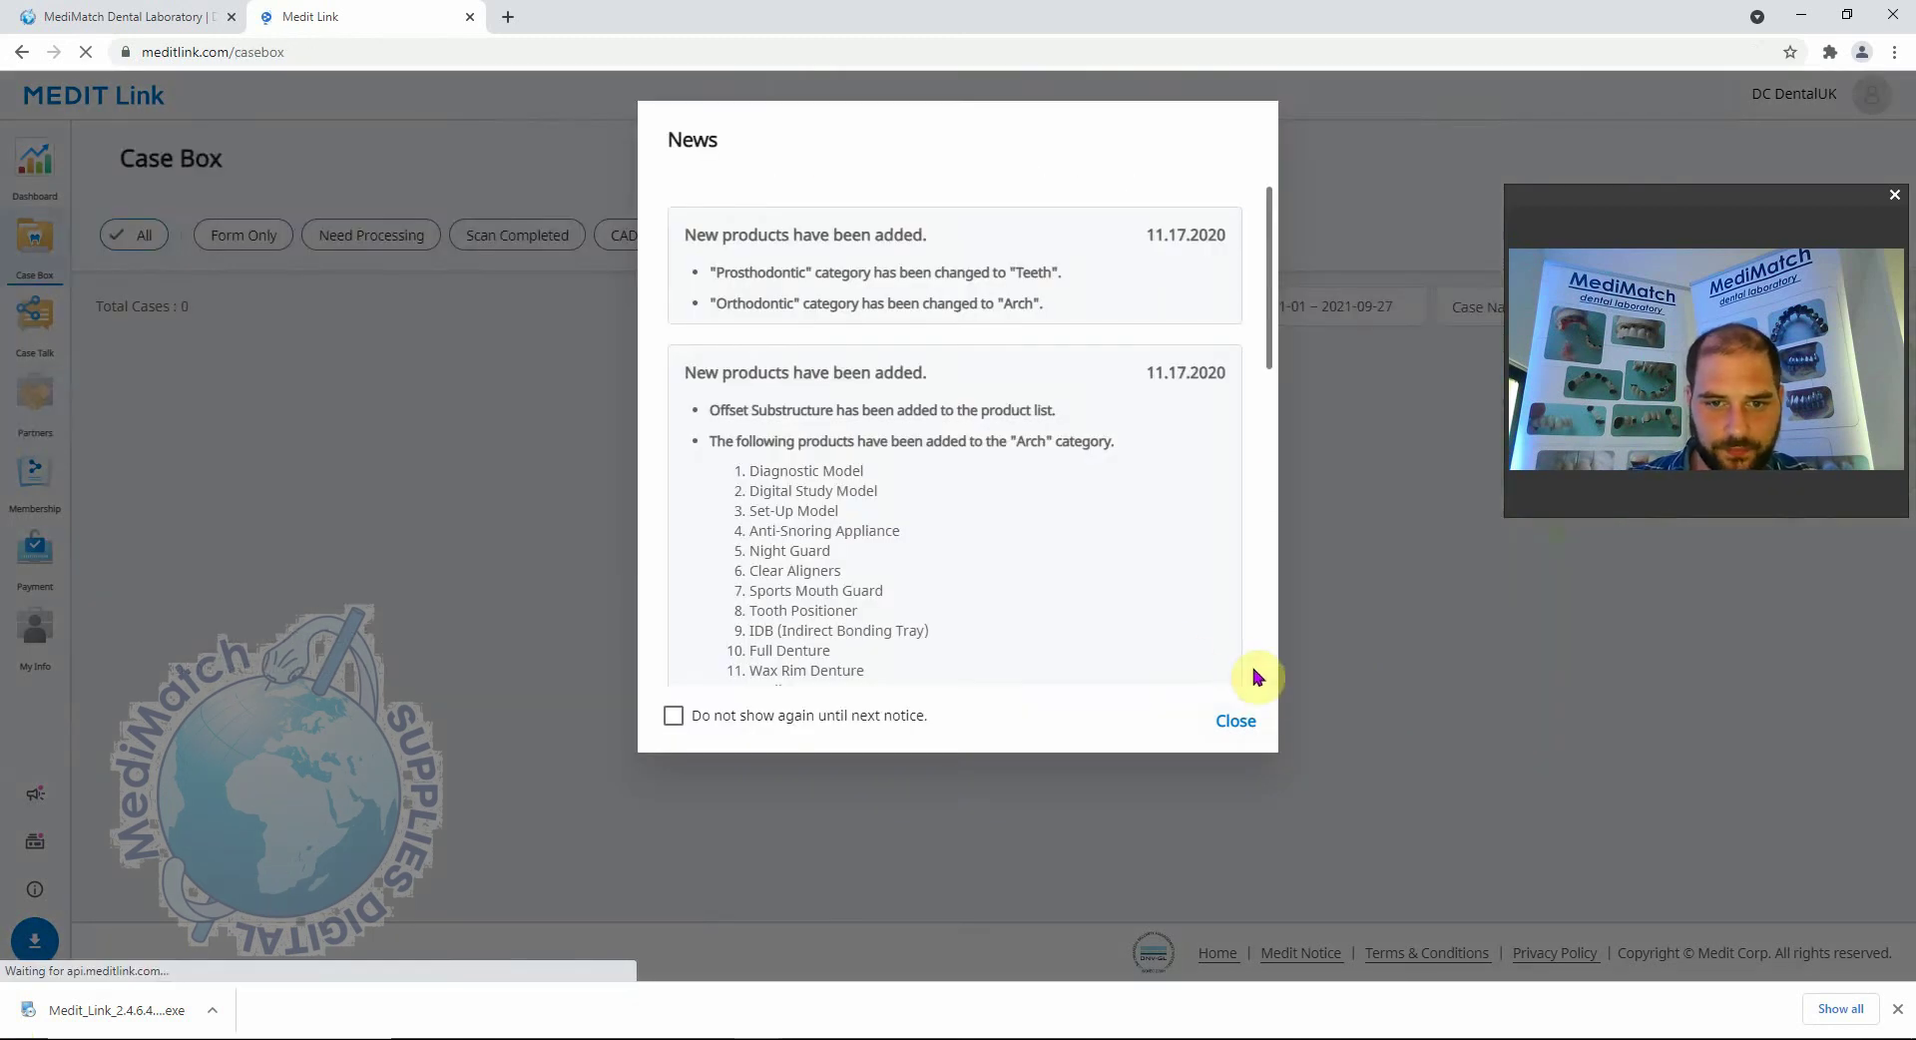
{"action": "left_click", "coordinate": [1231, 718]}
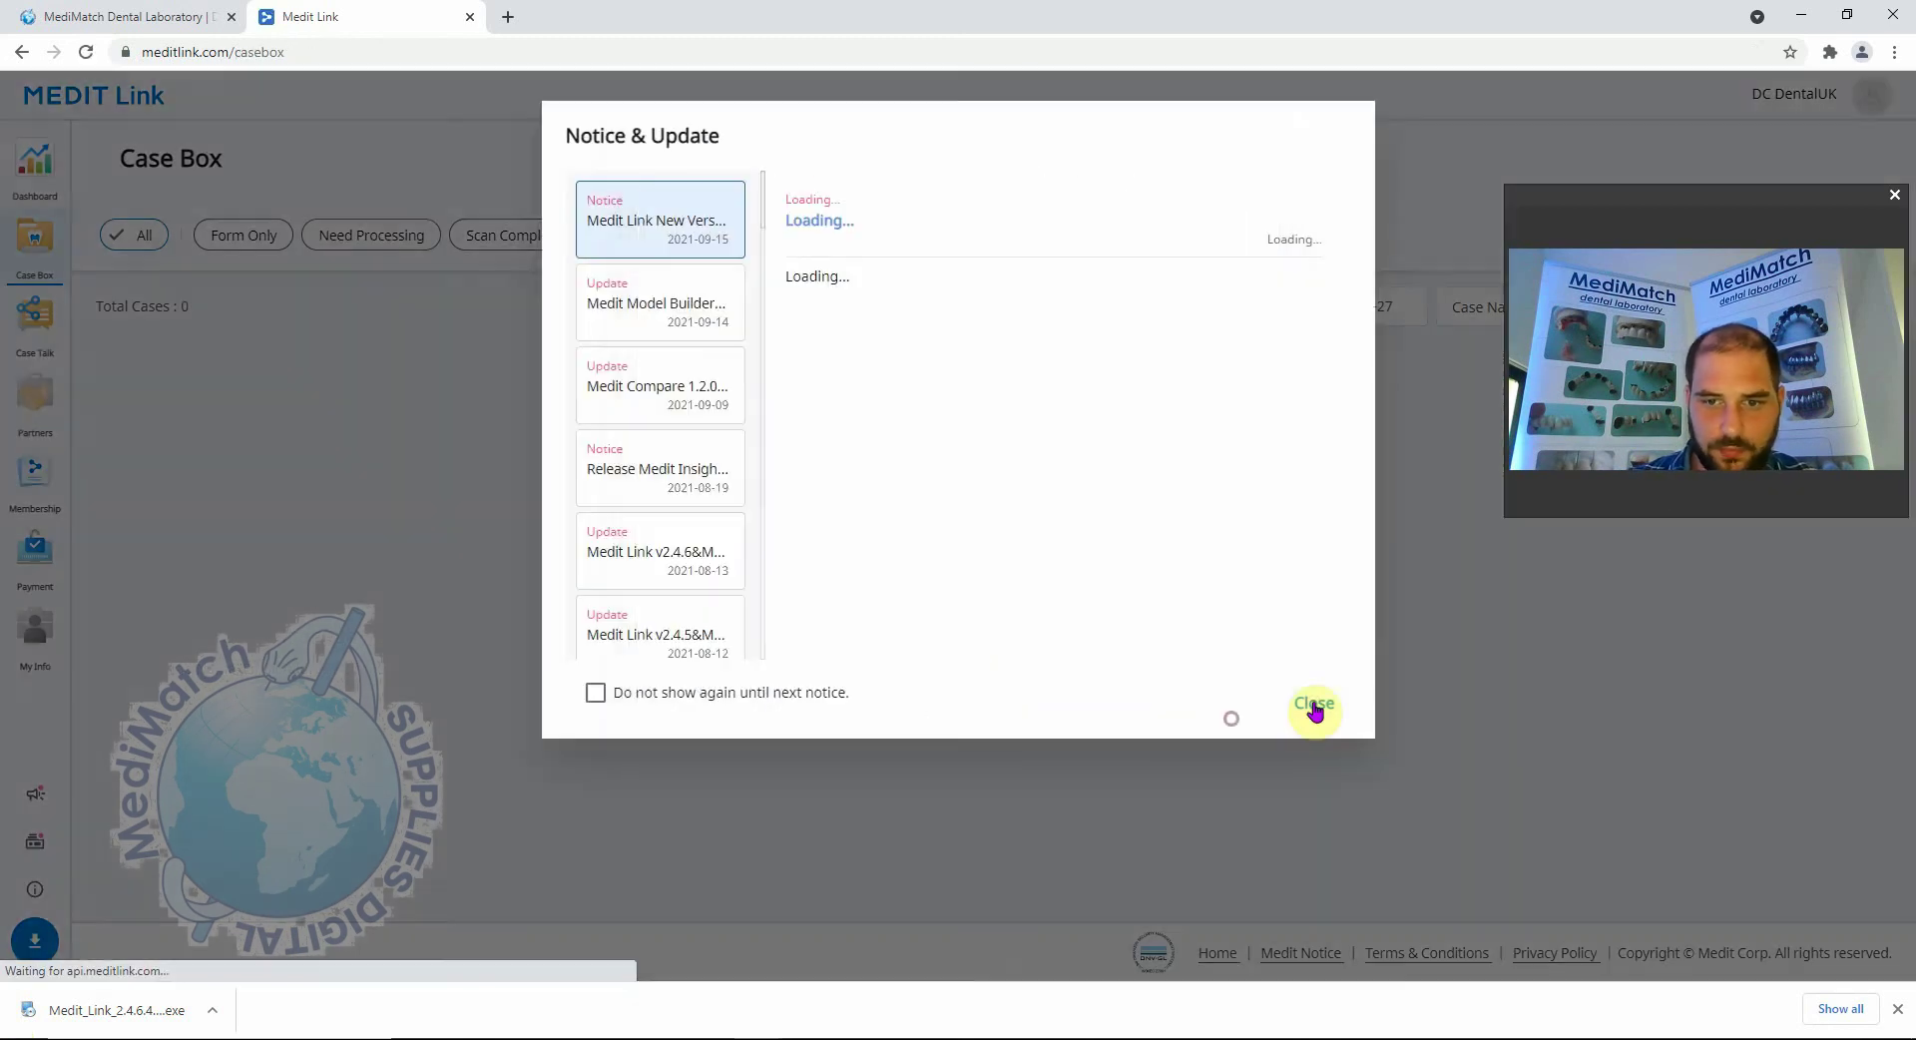
{"action": "left_click", "coordinate": [1314, 706]}
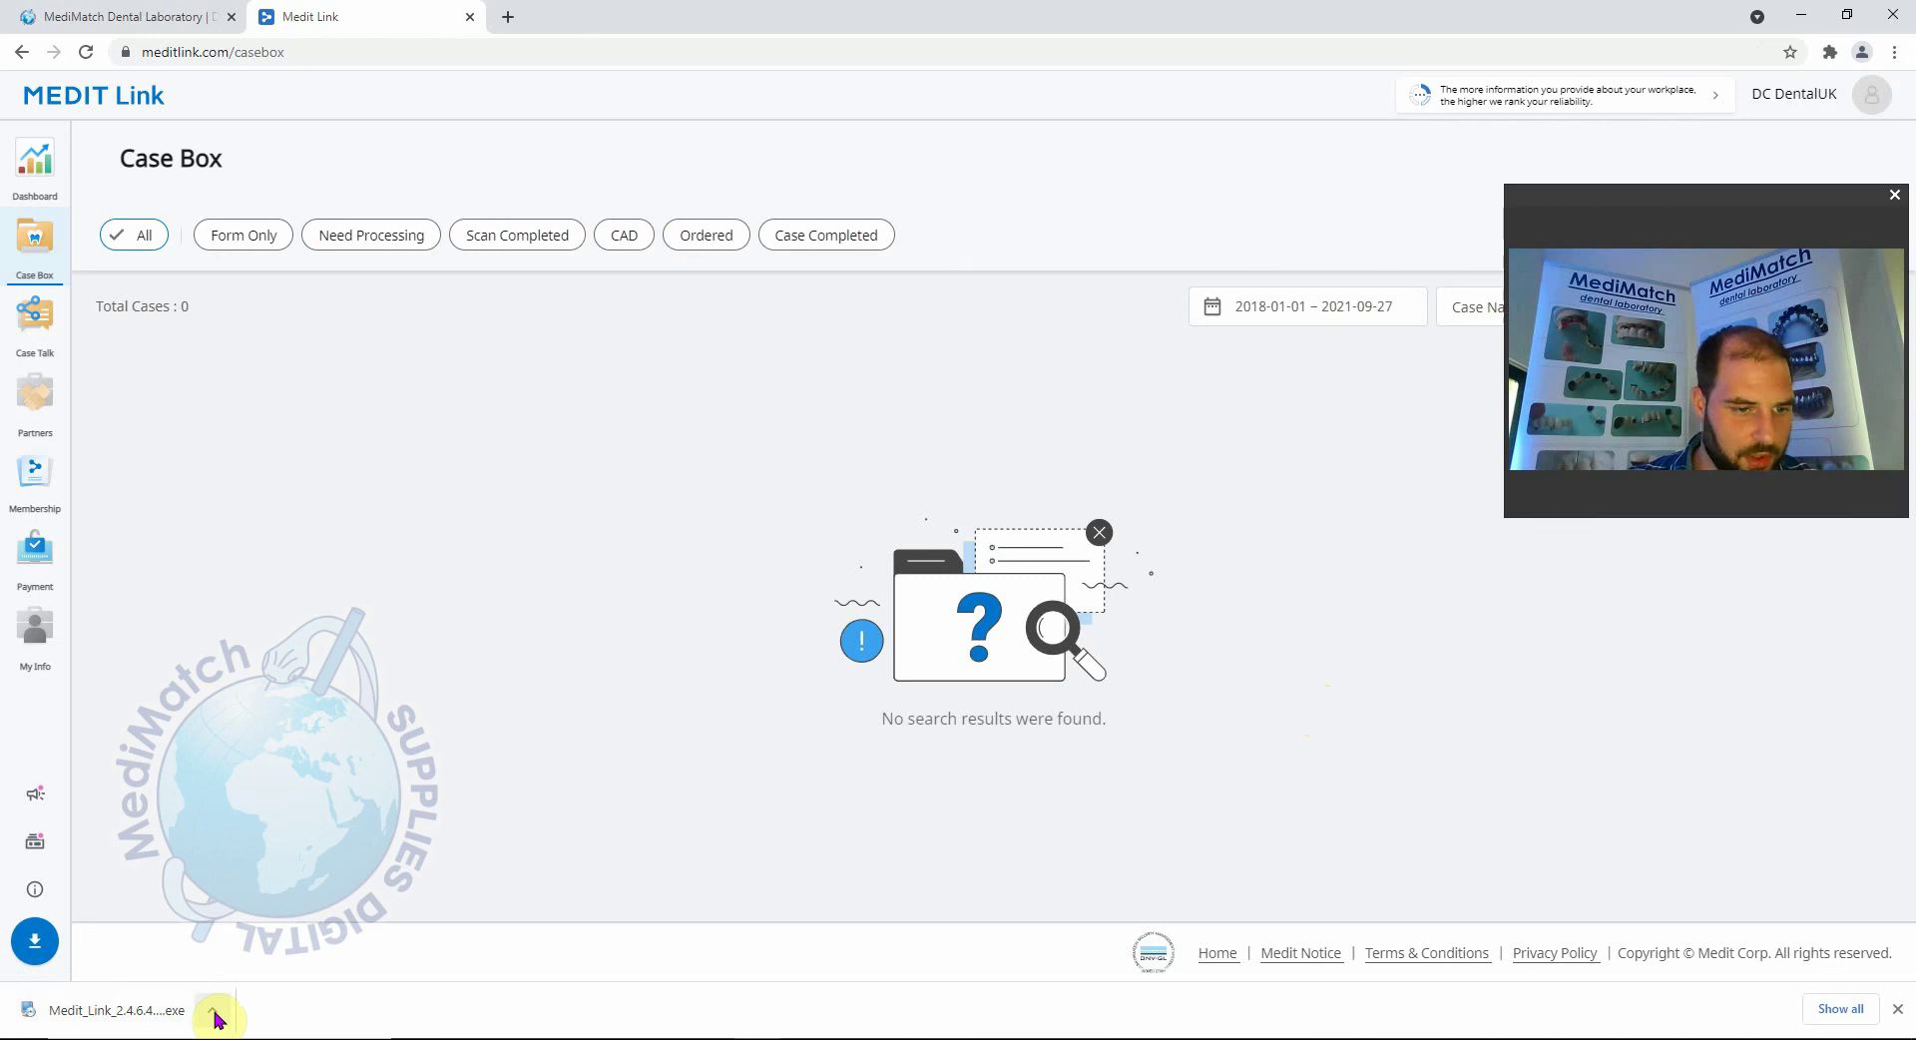
{"action": "left_click", "coordinate": [127, 1013]}
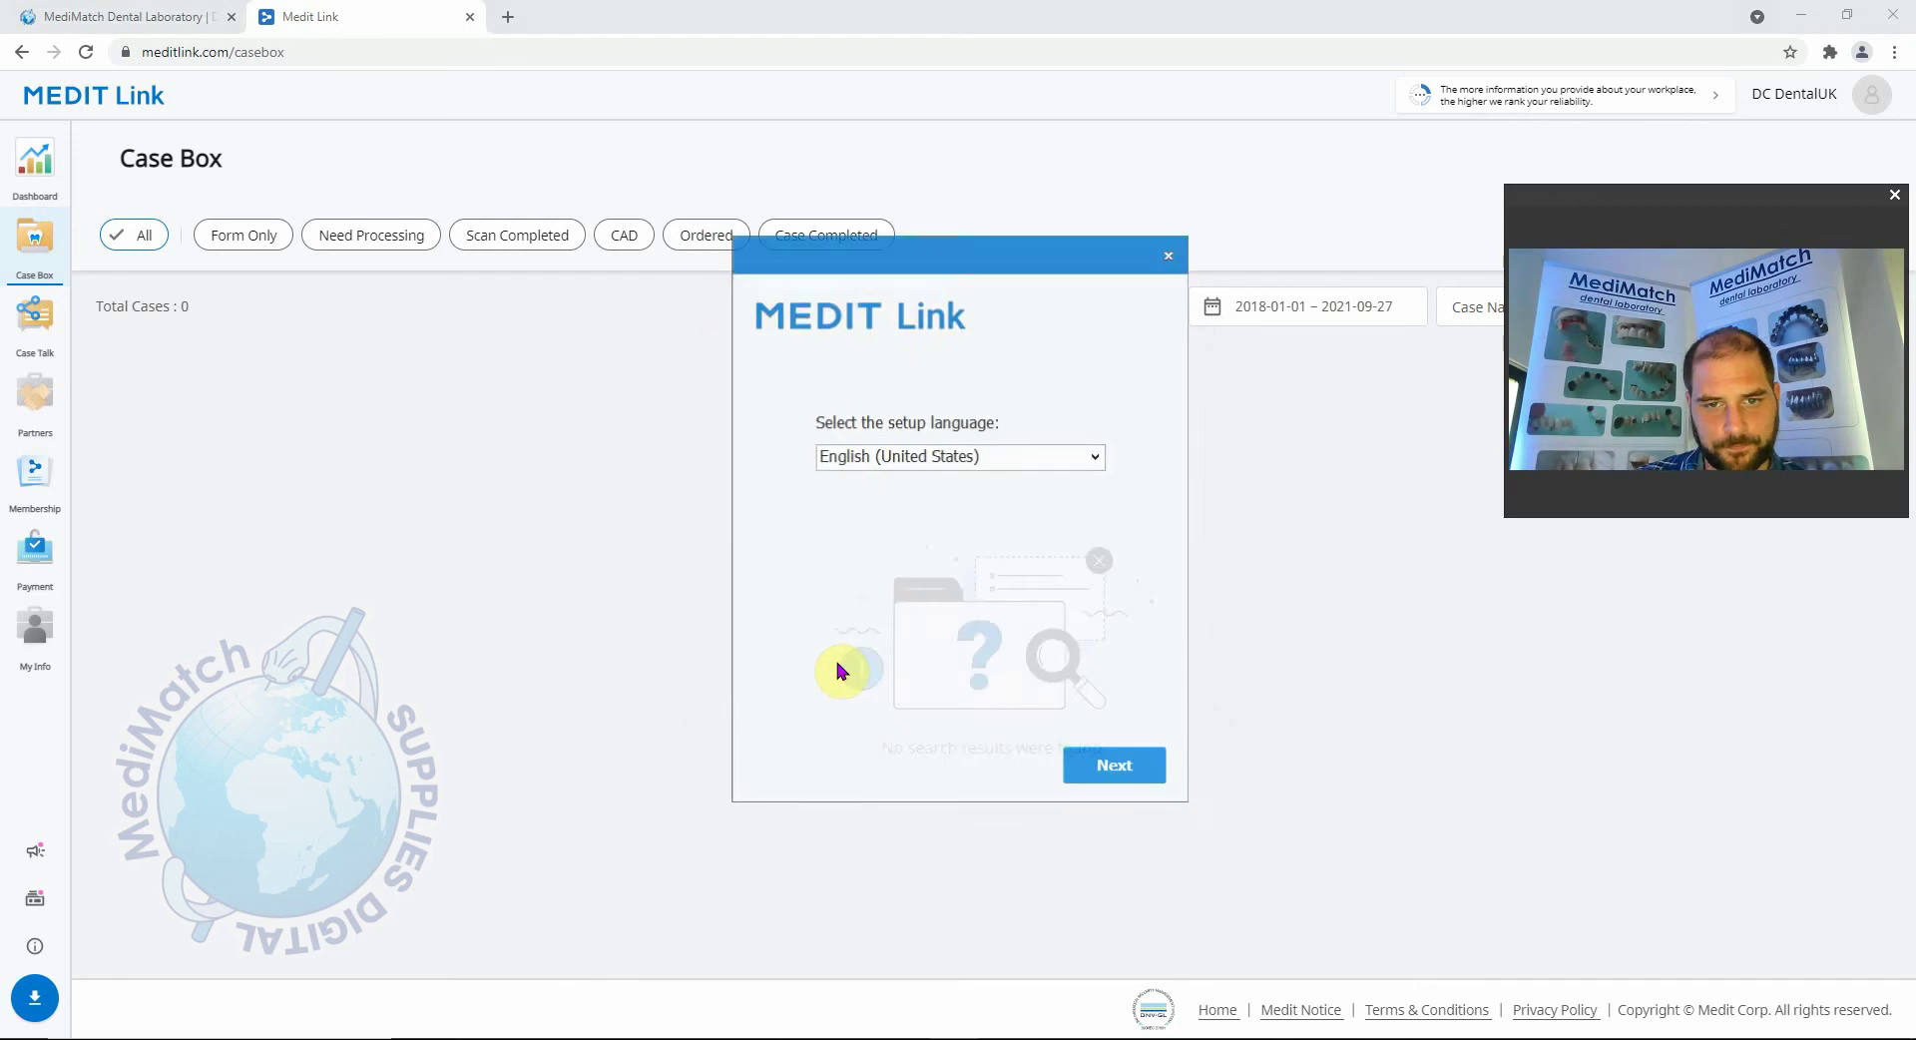
Keep English (United States), accept the licence terms, install Medit Link, and restart the computer.
{"action": "left_click", "coordinate": [1117, 768]}
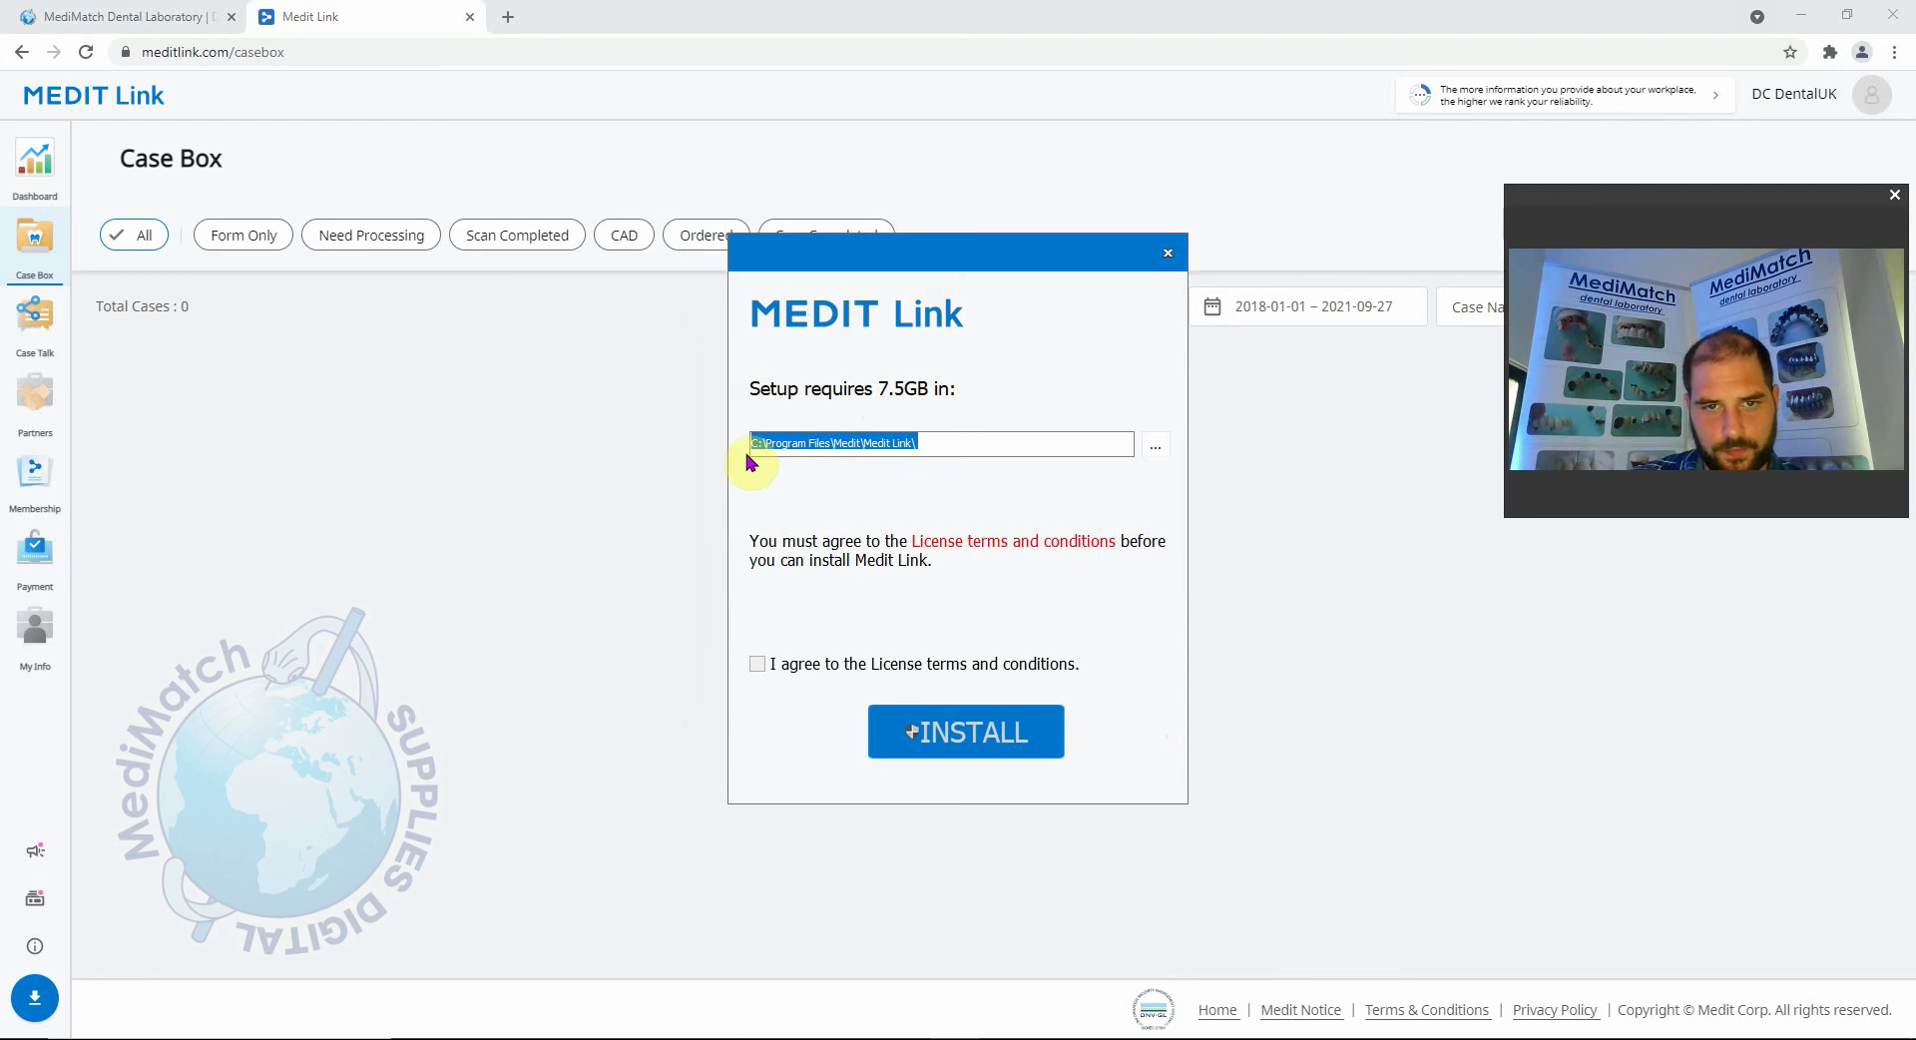
{"action": "mouse_move", "coordinate": [958, 394]}
{"action": "left_mouse_down"}
{"action": "mouse_move", "coordinate": [886, 394]}
{"action": "mouse_move", "coordinate": [977, 391]}
{"action": "left_mouse_up"}
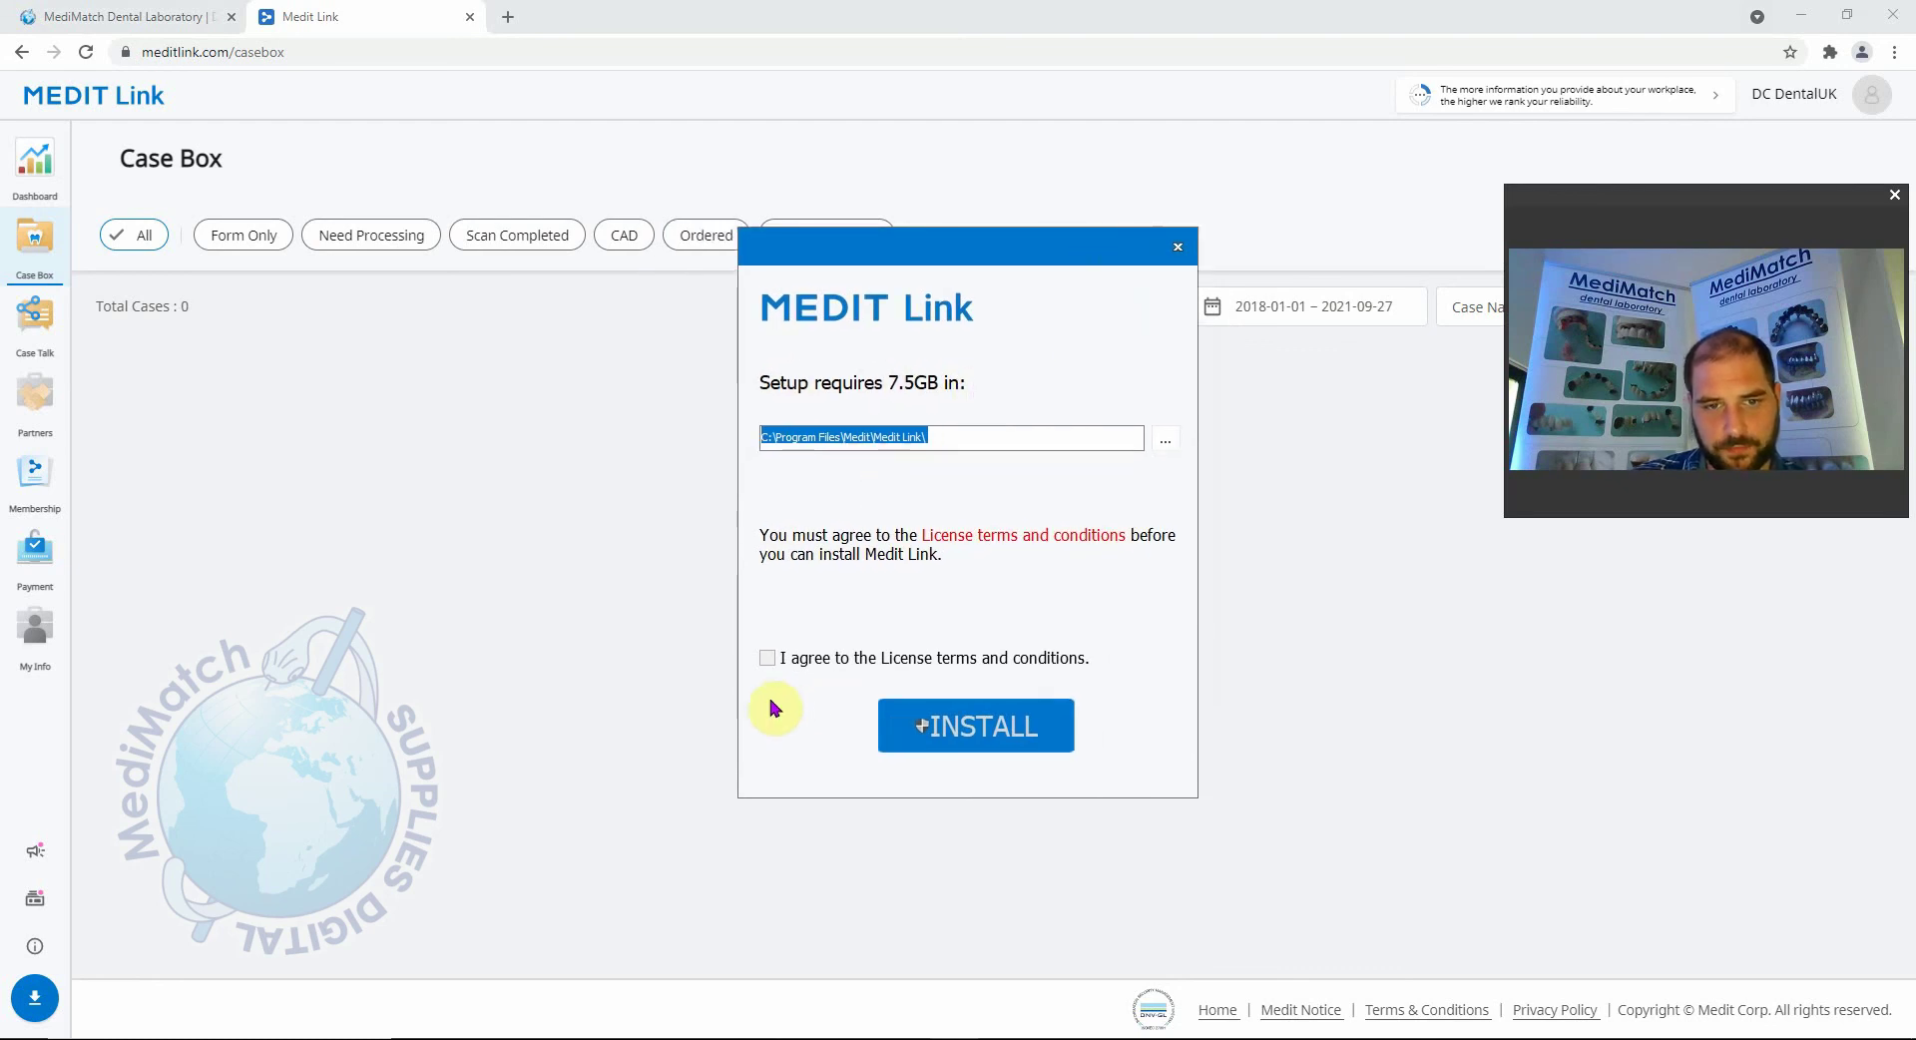
{"action": "left_click", "coordinate": [766, 659]}
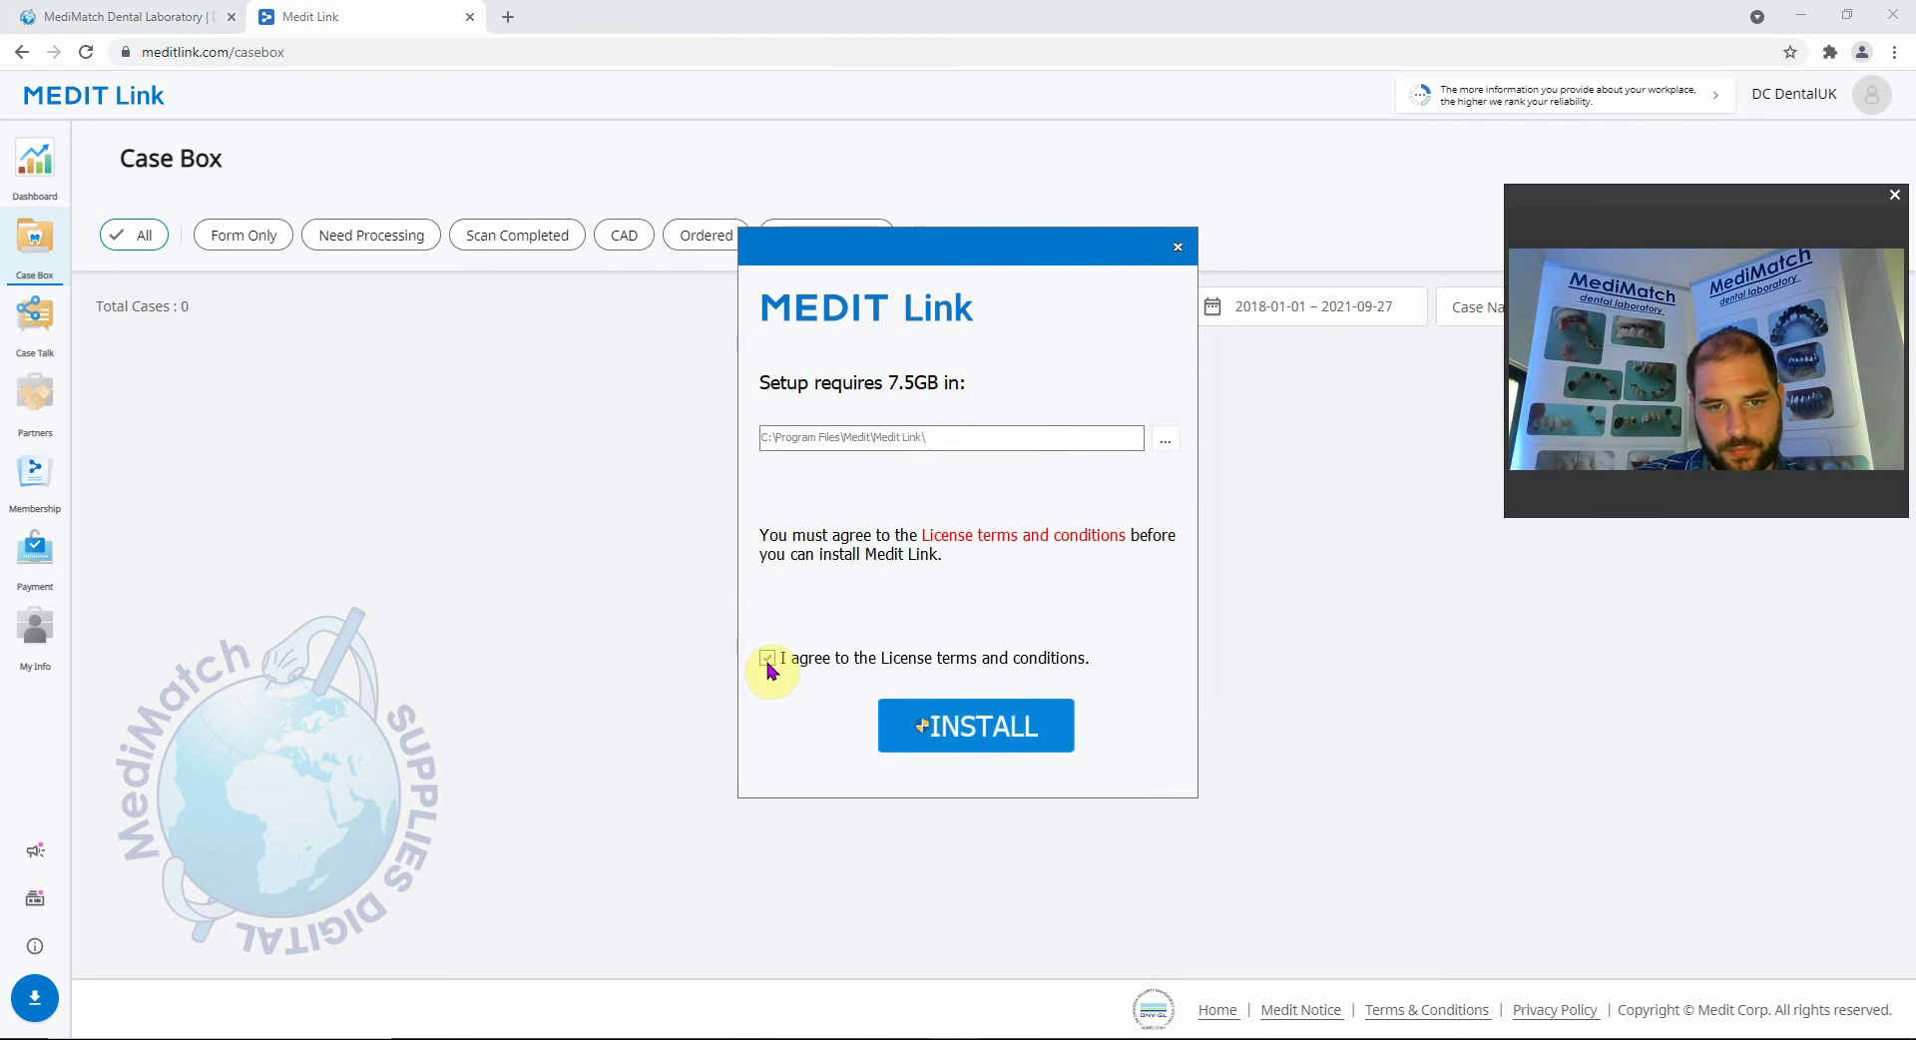
{"action": "left_click", "coordinate": [1009, 725]}
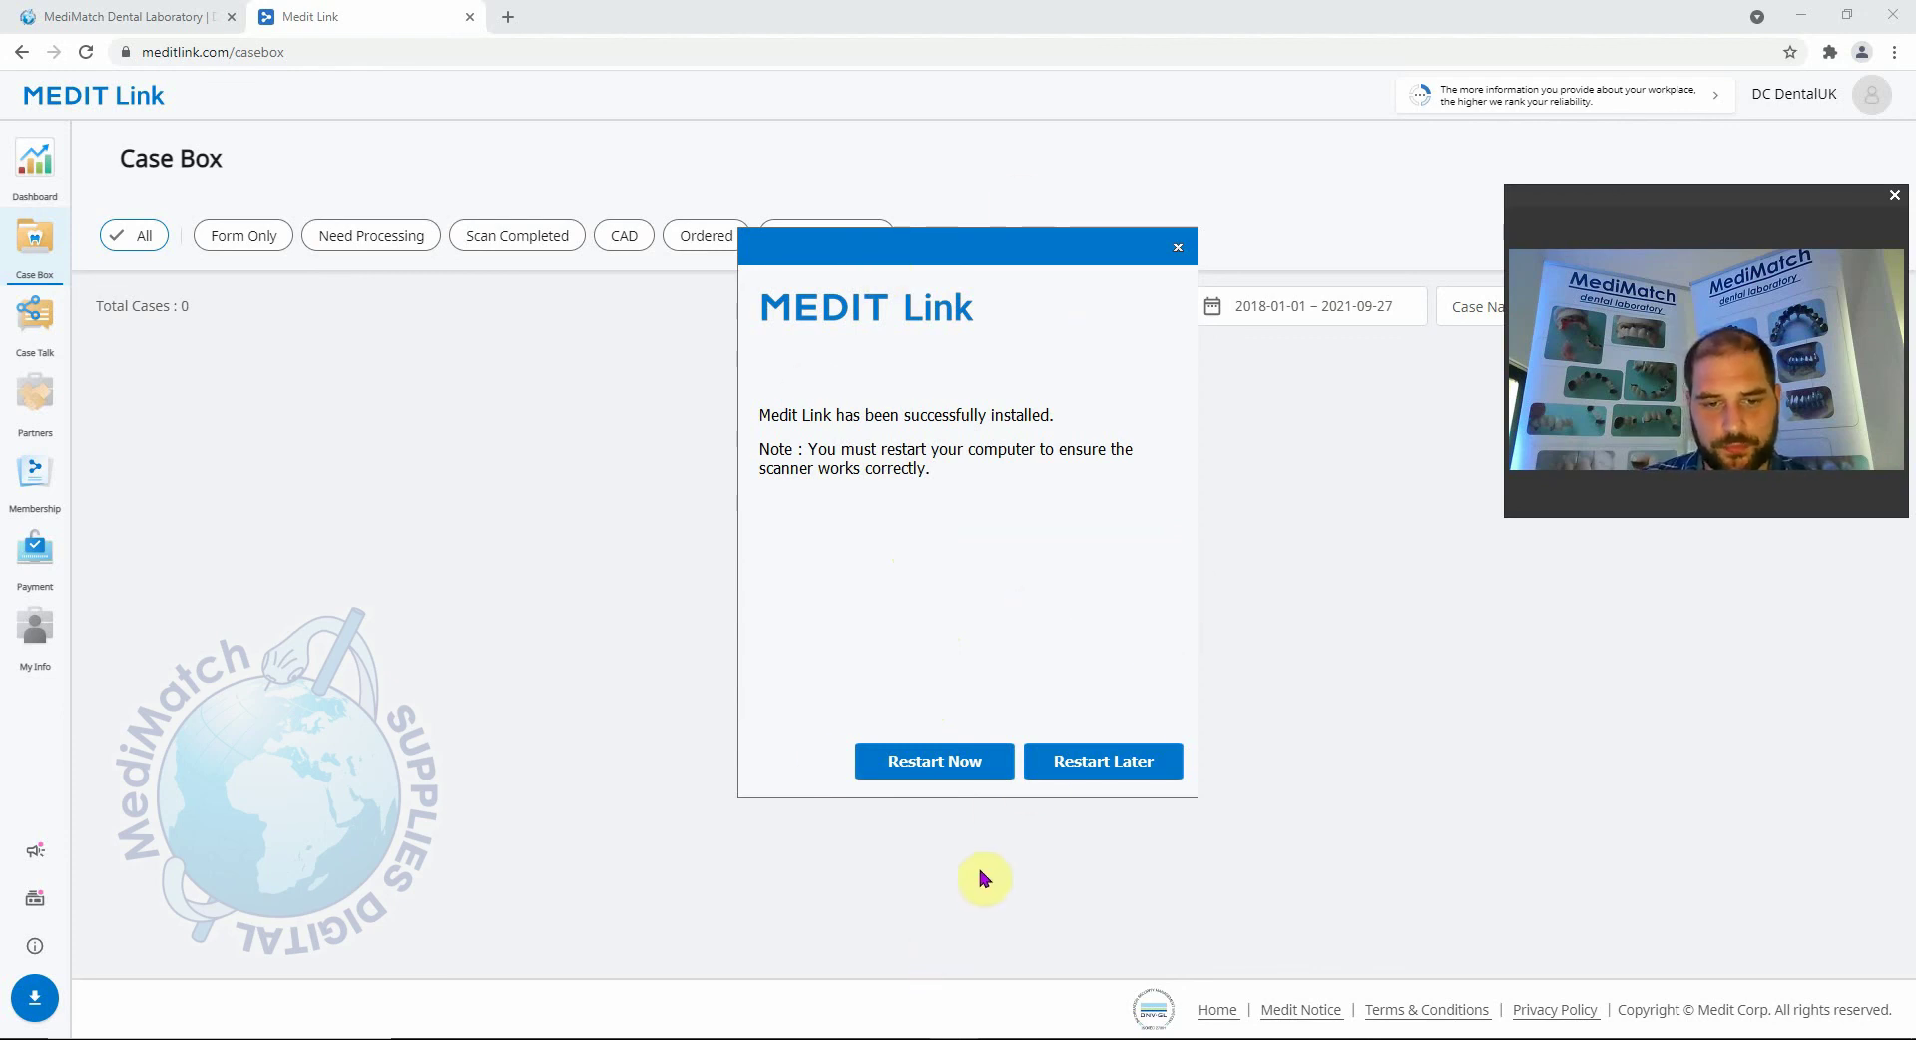
{"action": "left_click", "coordinate": [935, 765]}
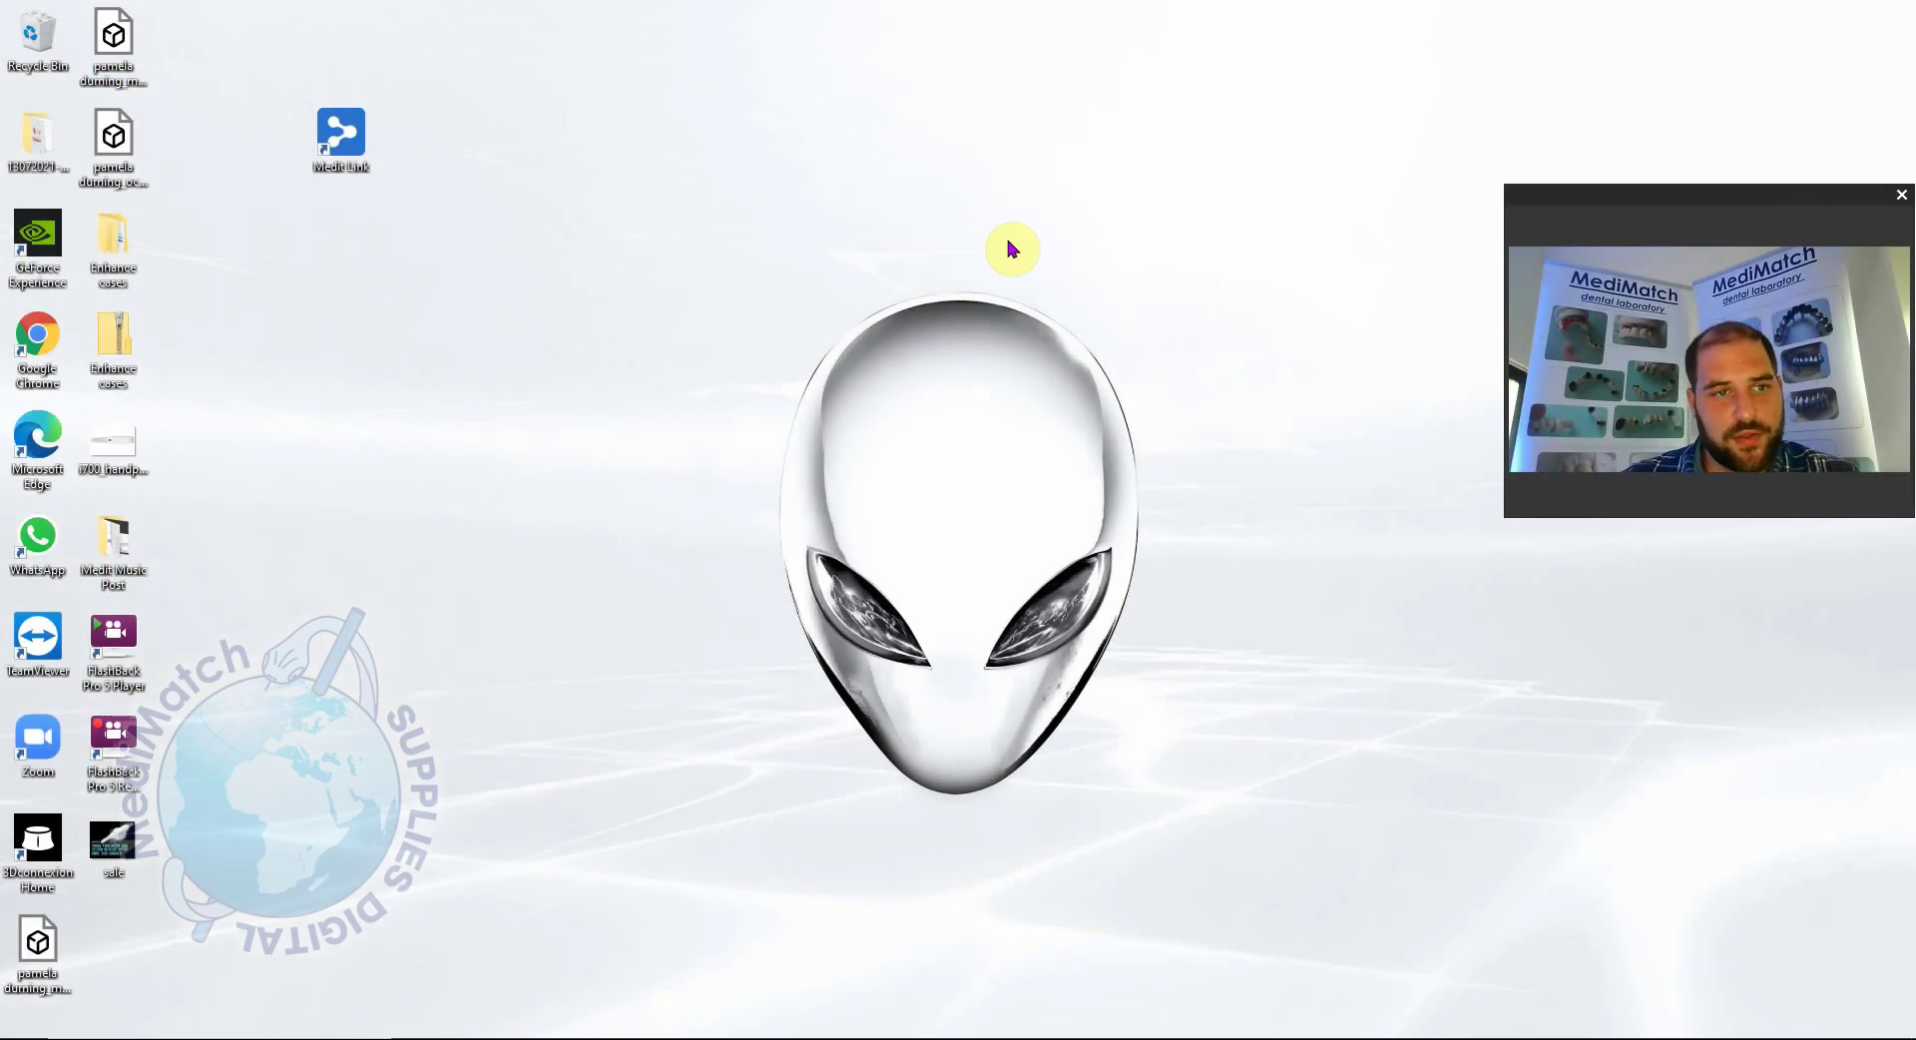
Launch Medit Link from its desktop icon and move the shortcut to the bottom-left.
{"action": "double_click", "coordinate": [329, 146]}
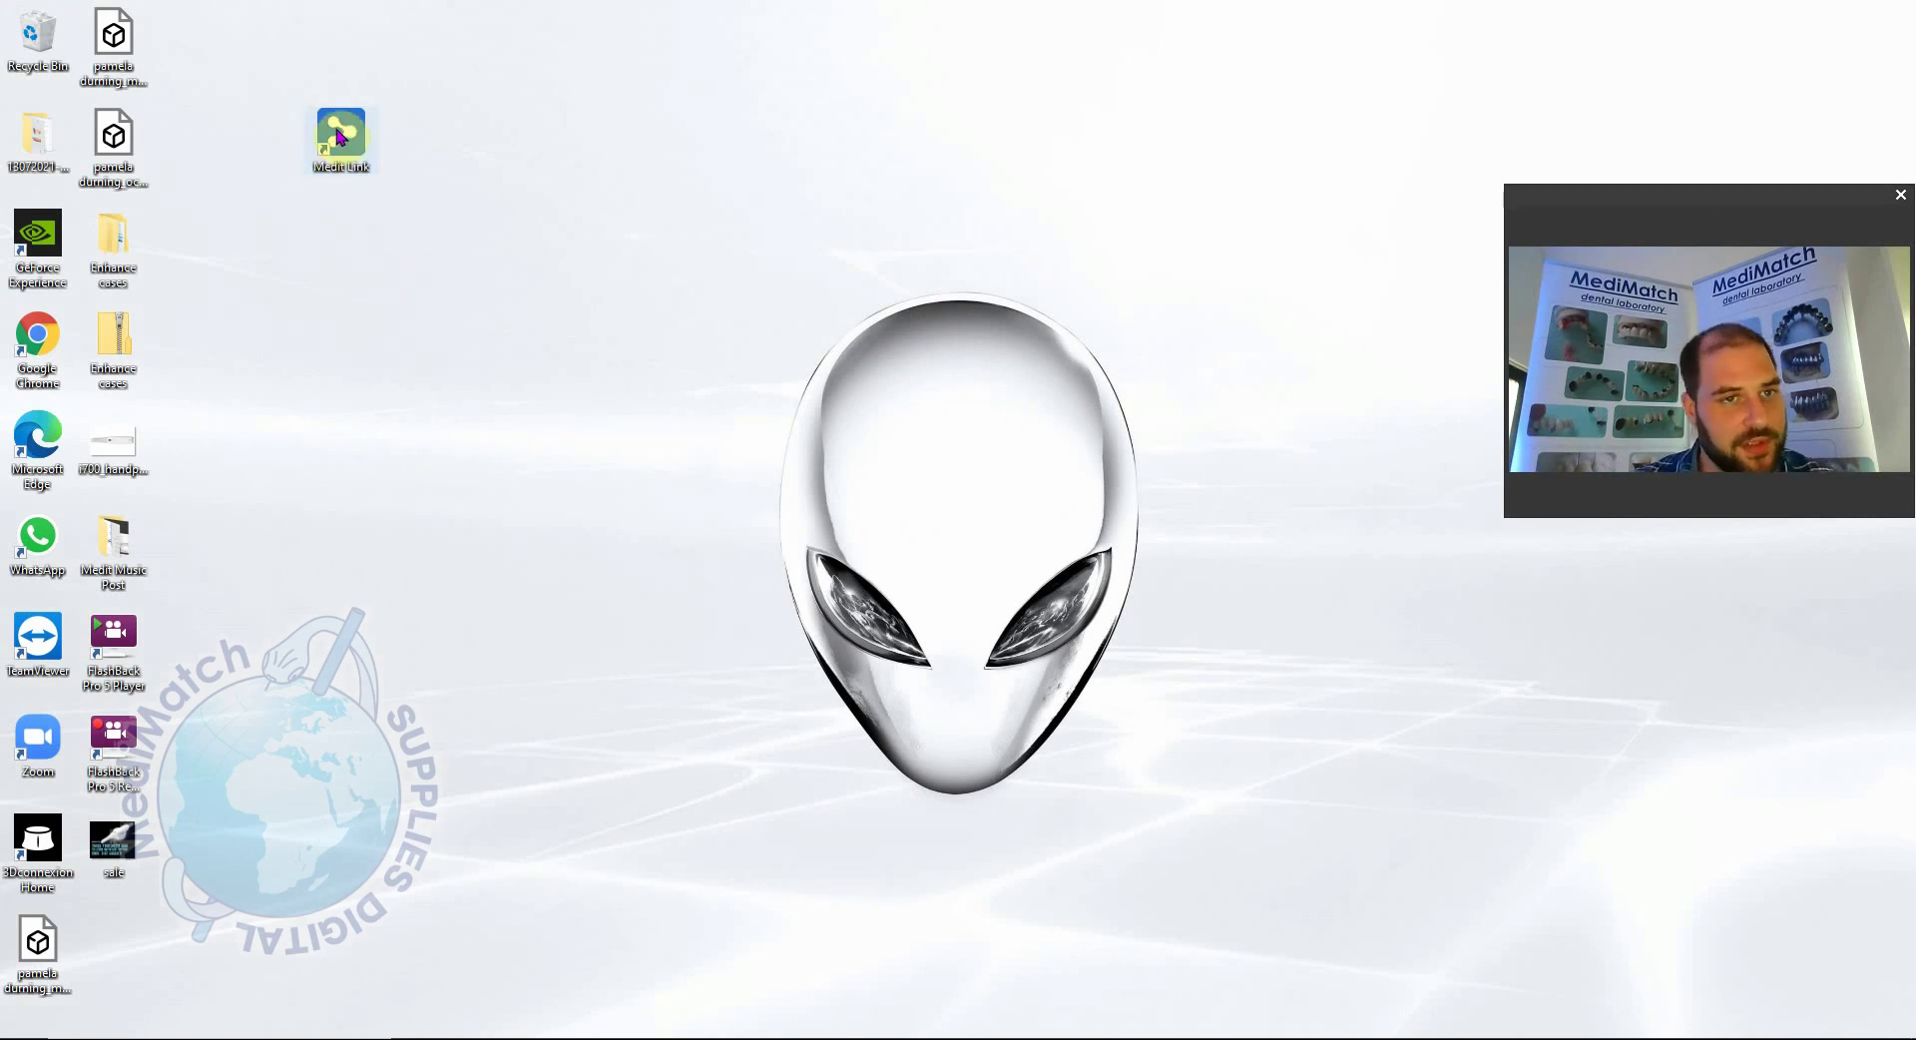
{"action": "left_click", "coordinate": [850, 560]}
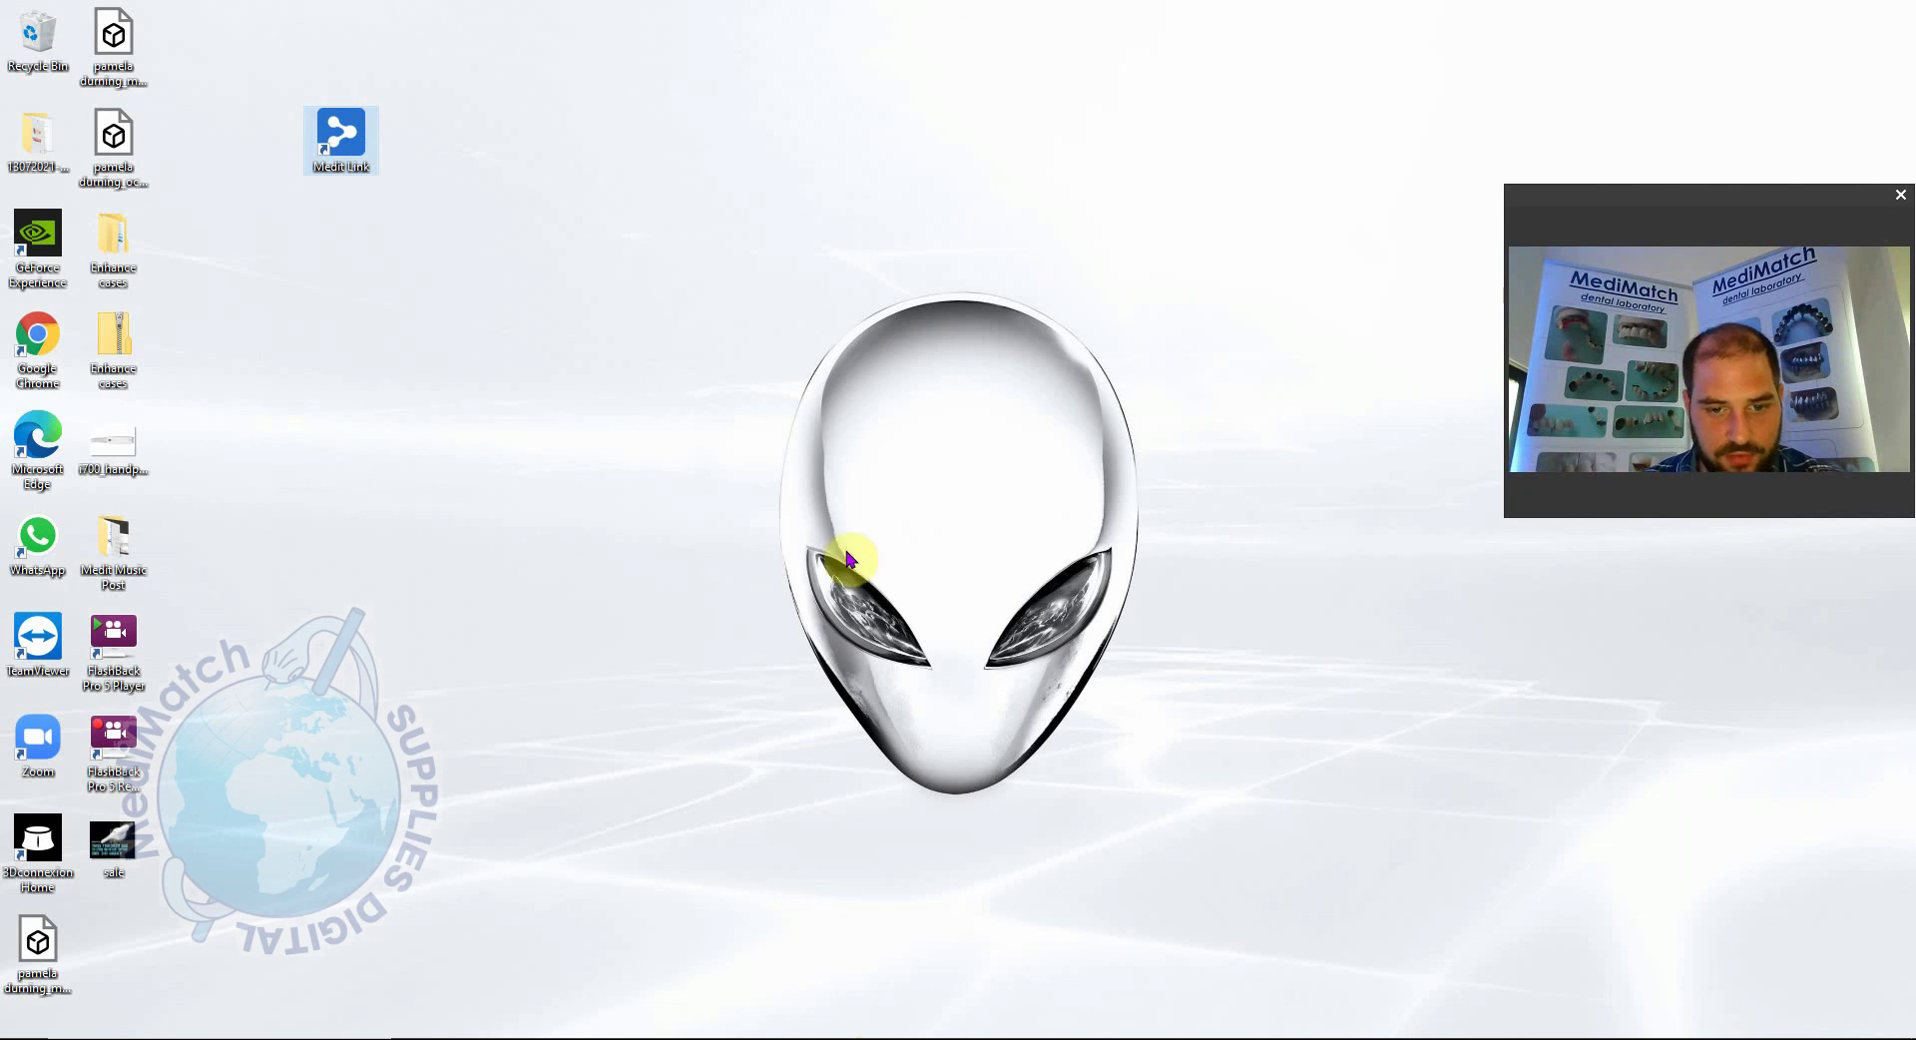
{"action": "left_click_drag", "start_coordinate": [344, 131], "coordinate": [111, 938]}
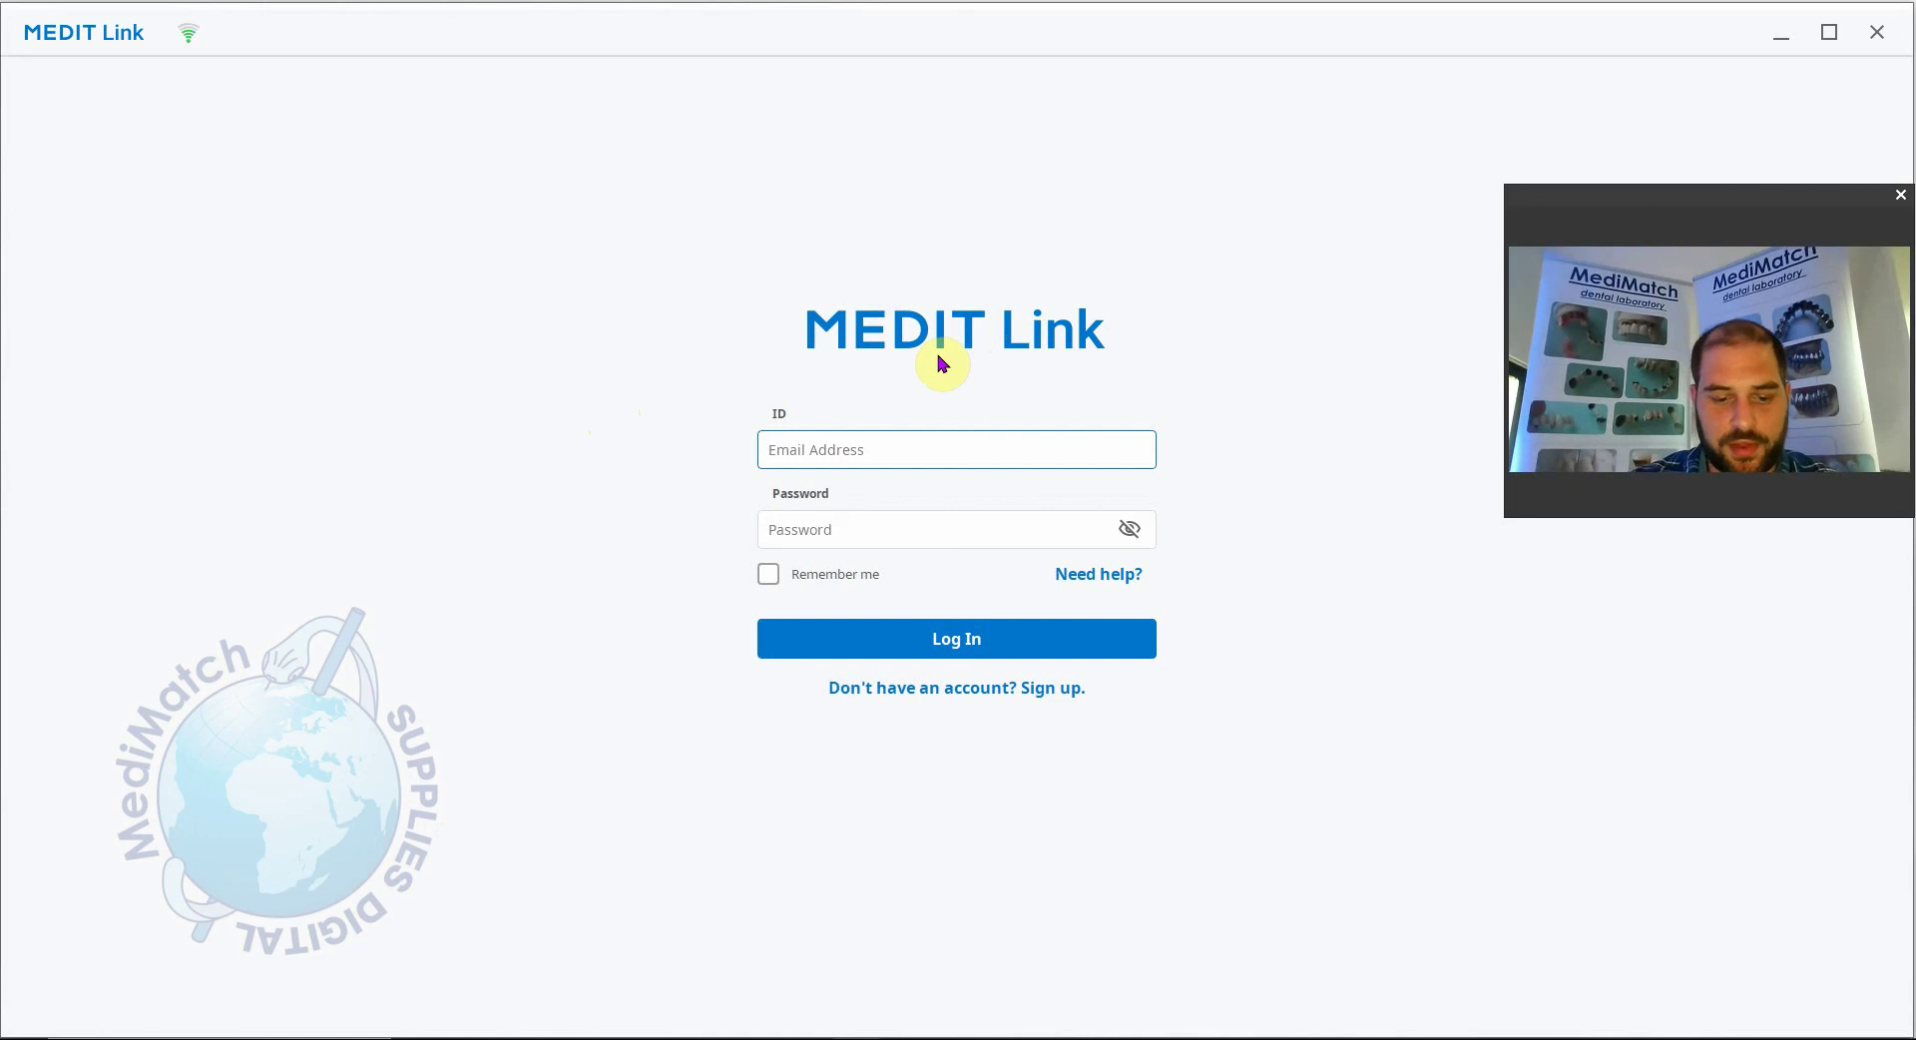
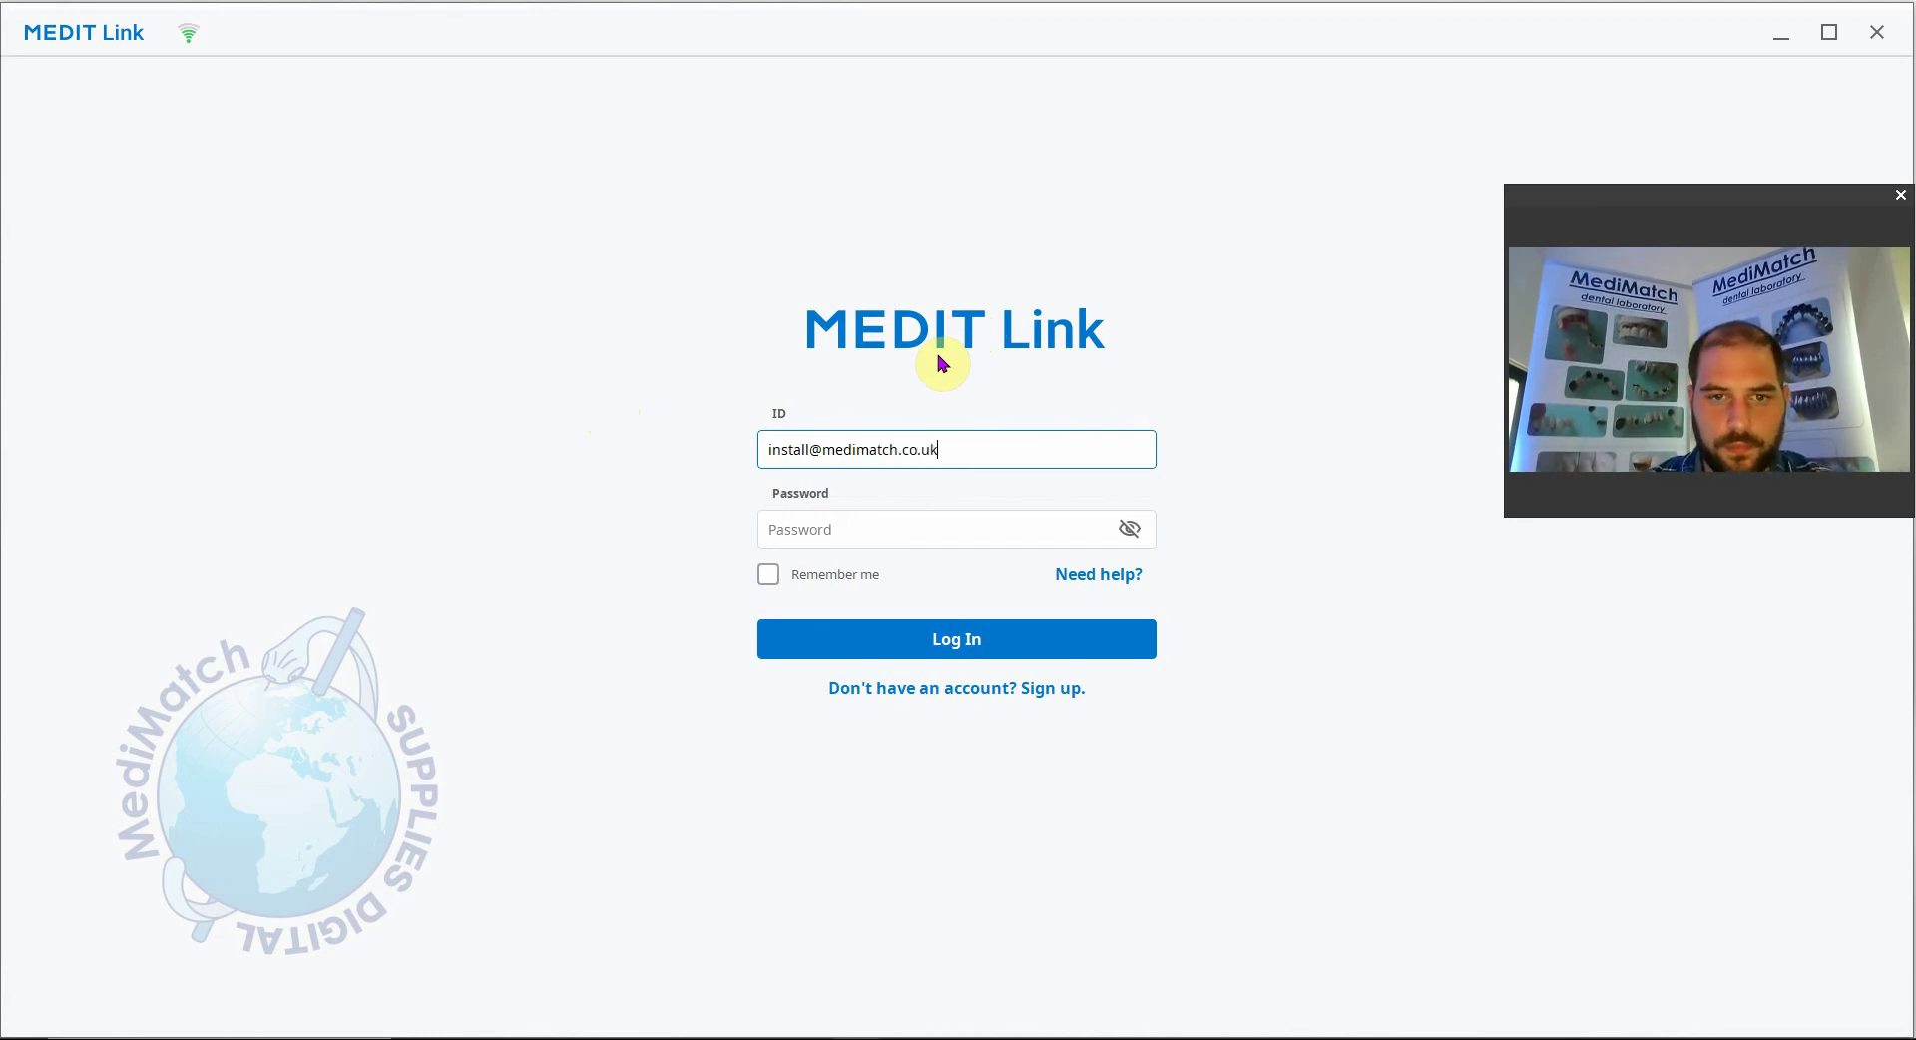
Log in with the lab's e-mail and password, with Remember me ticked.
{"action": "key", "text": "Tab"}
{"action": "type", "text": "•••••••"}
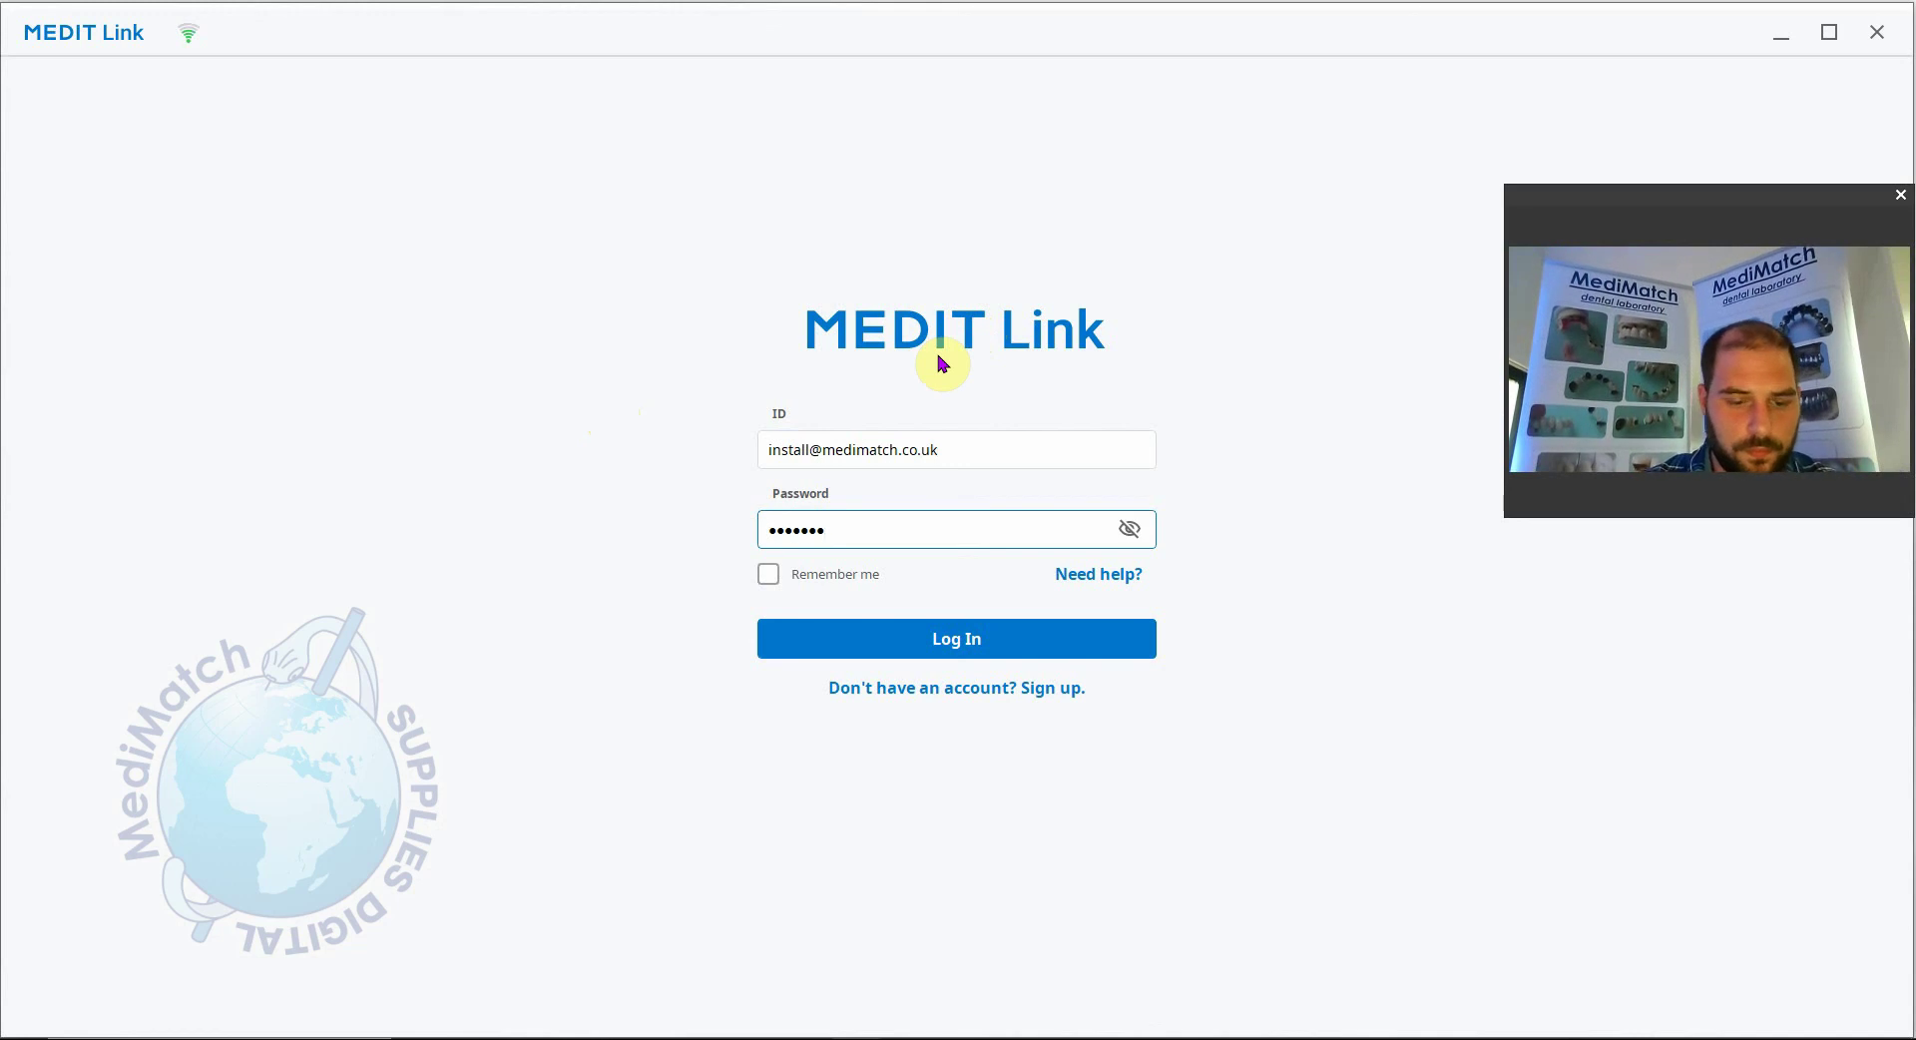
{"action": "type", "text": "••••"}
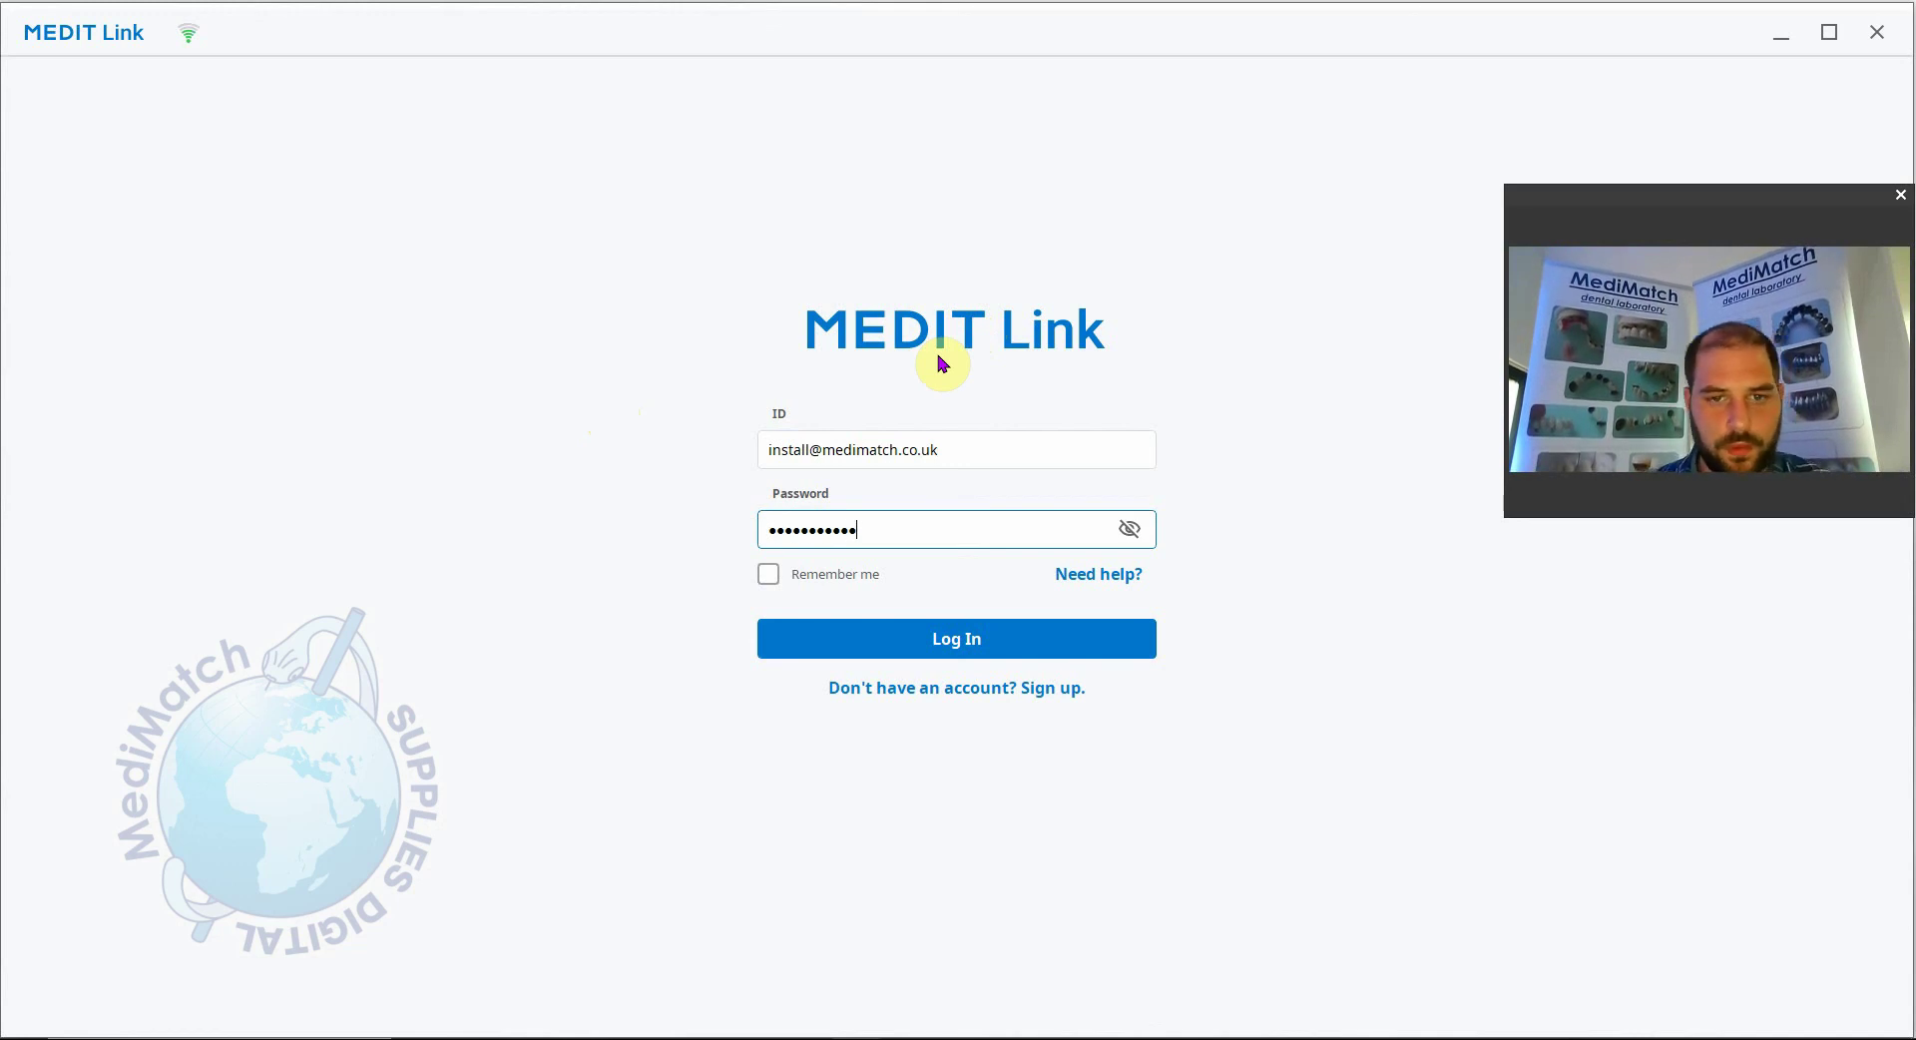
{"action": "left_click", "coordinate": [778, 579]}
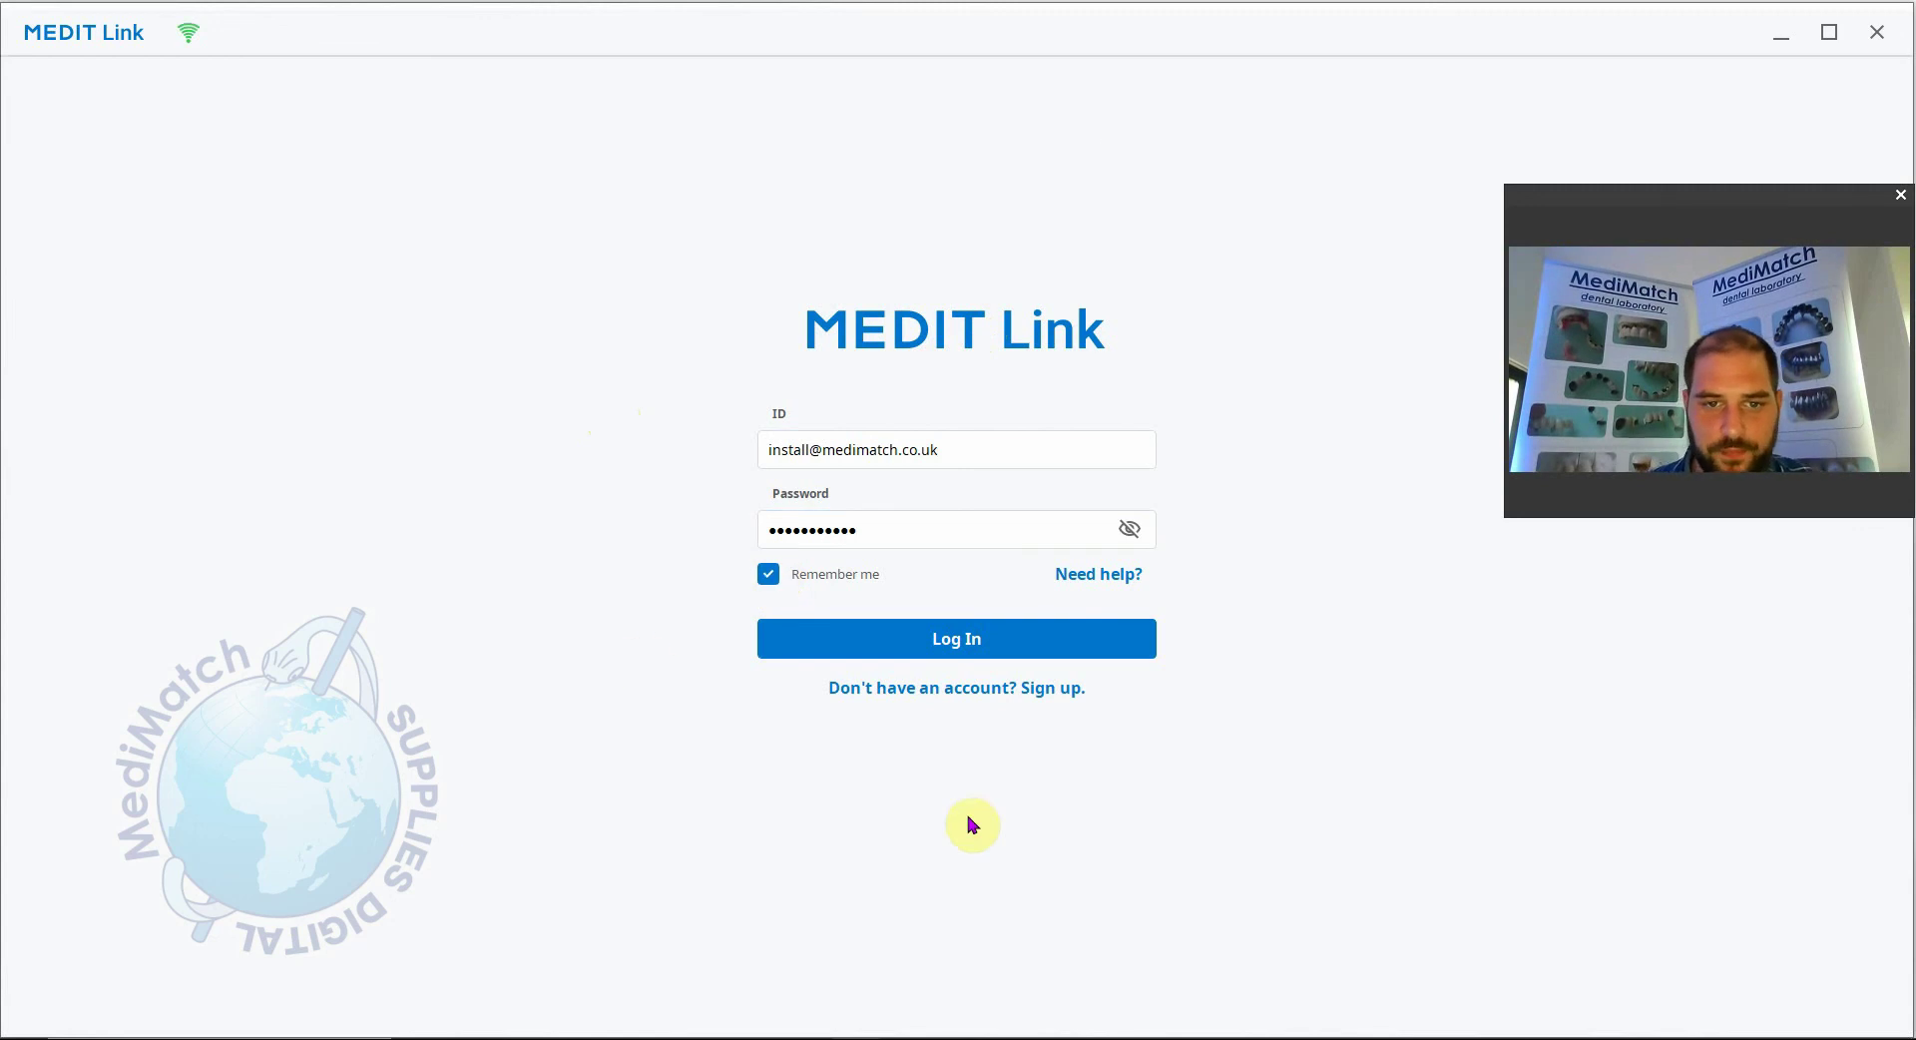
{"action": "left_click", "coordinate": [957, 643]}
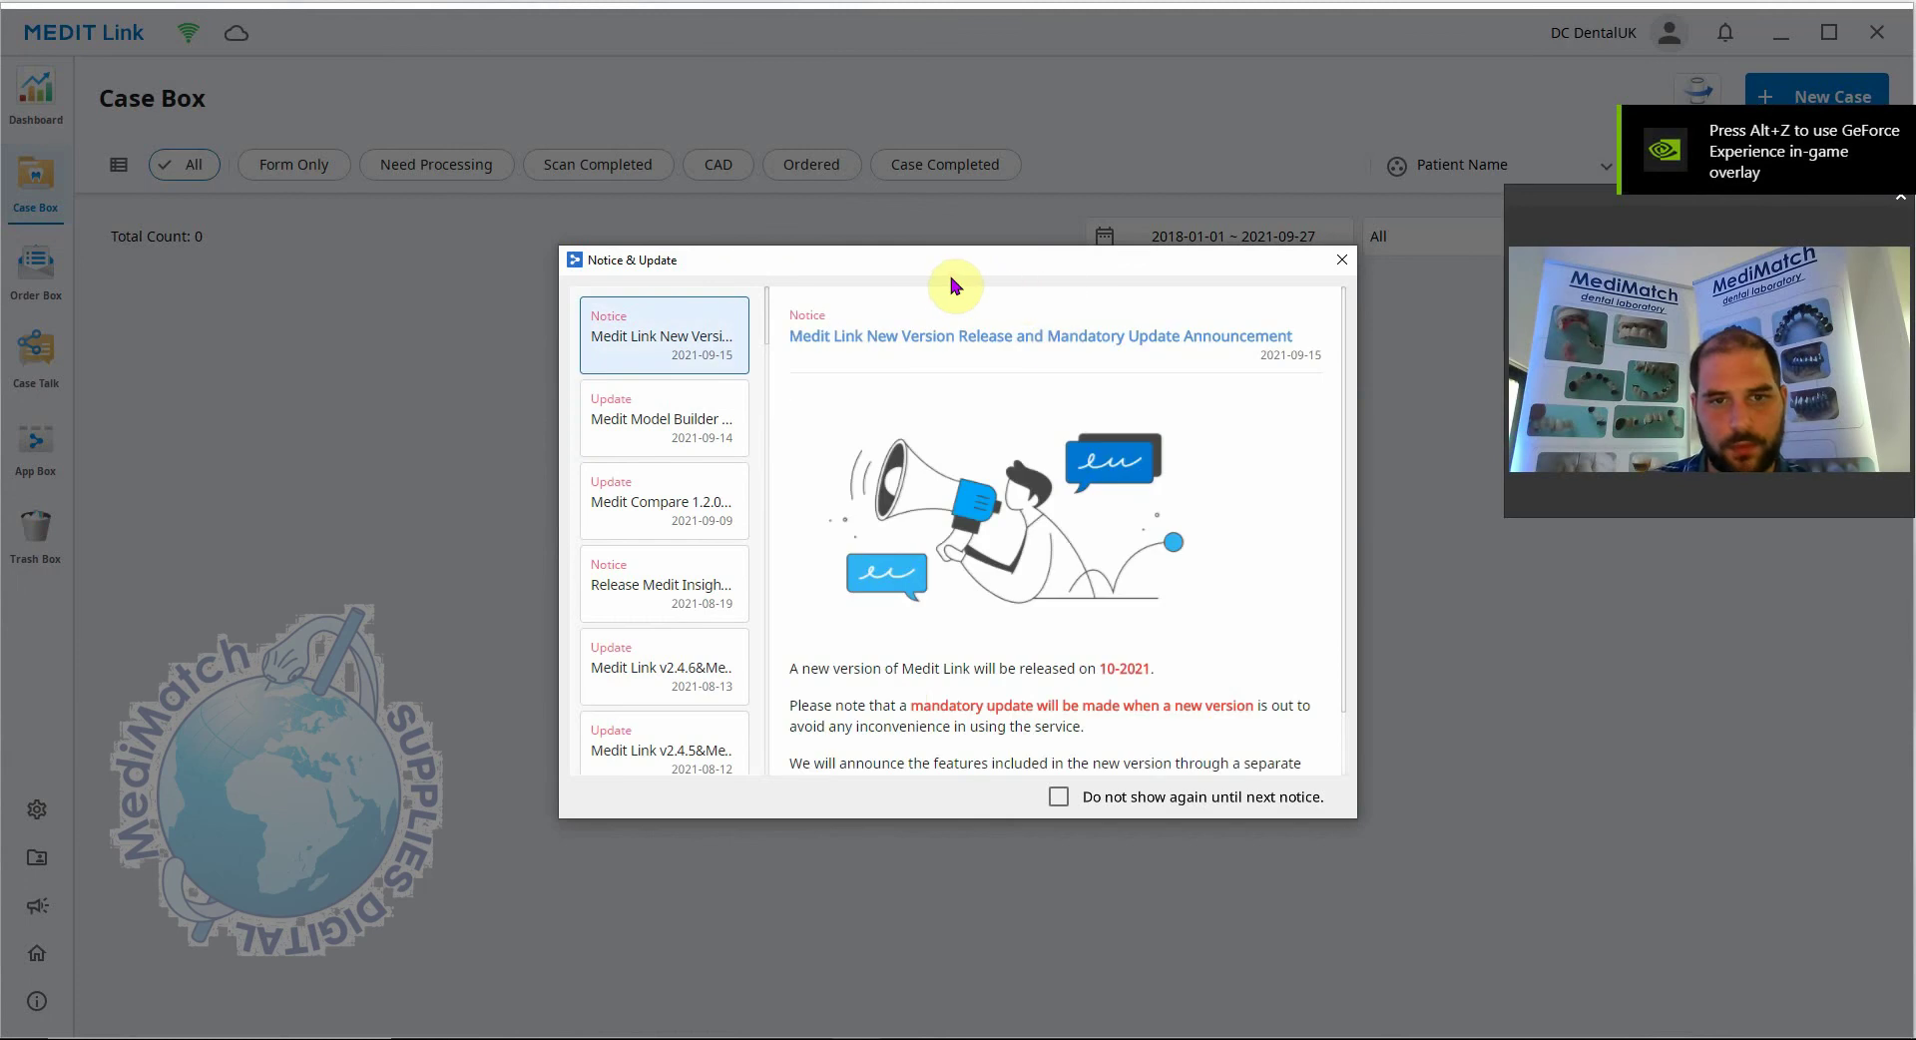
Close the Notice & Update announcements to reveal the empty Case Box with Total Count 0.
{"action": "left_click_drag", "start_coordinate": [943, 270], "coordinate": [863, 210]}
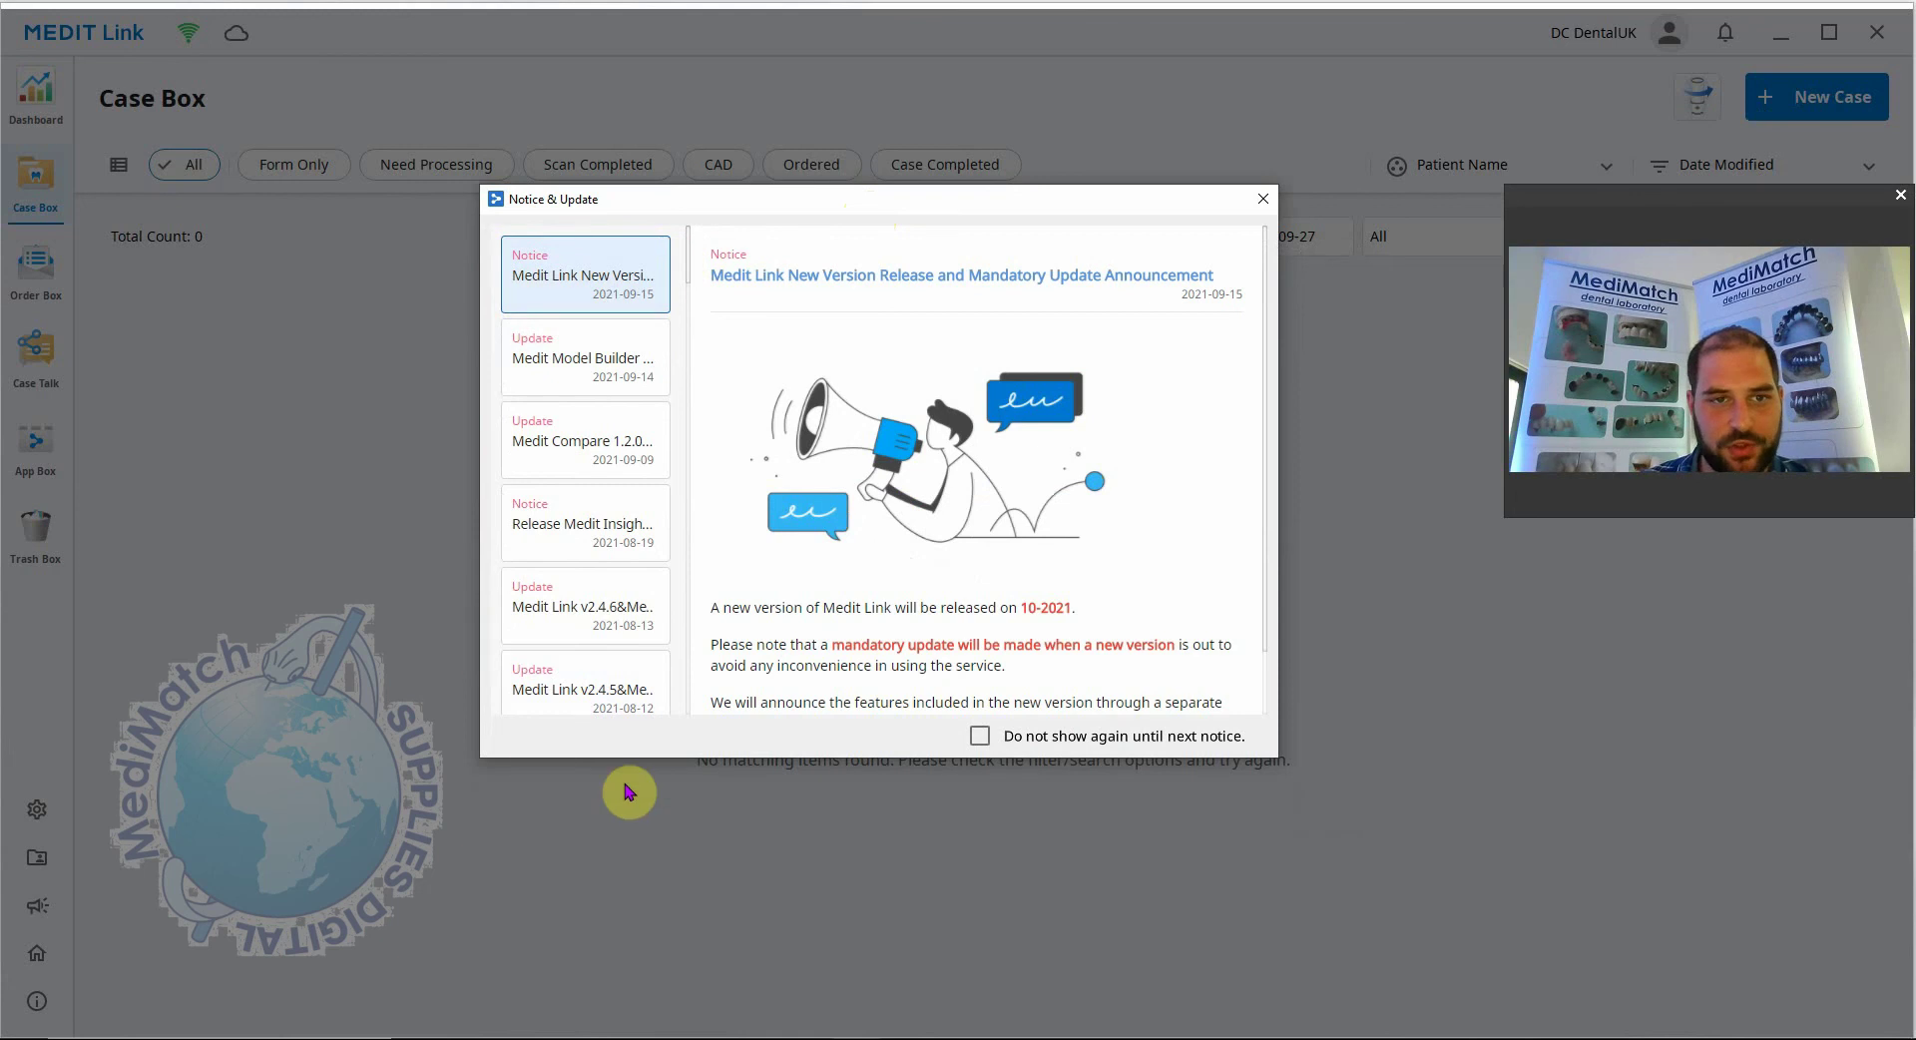
{"action": "left_click", "coordinate": [1262, 198]}
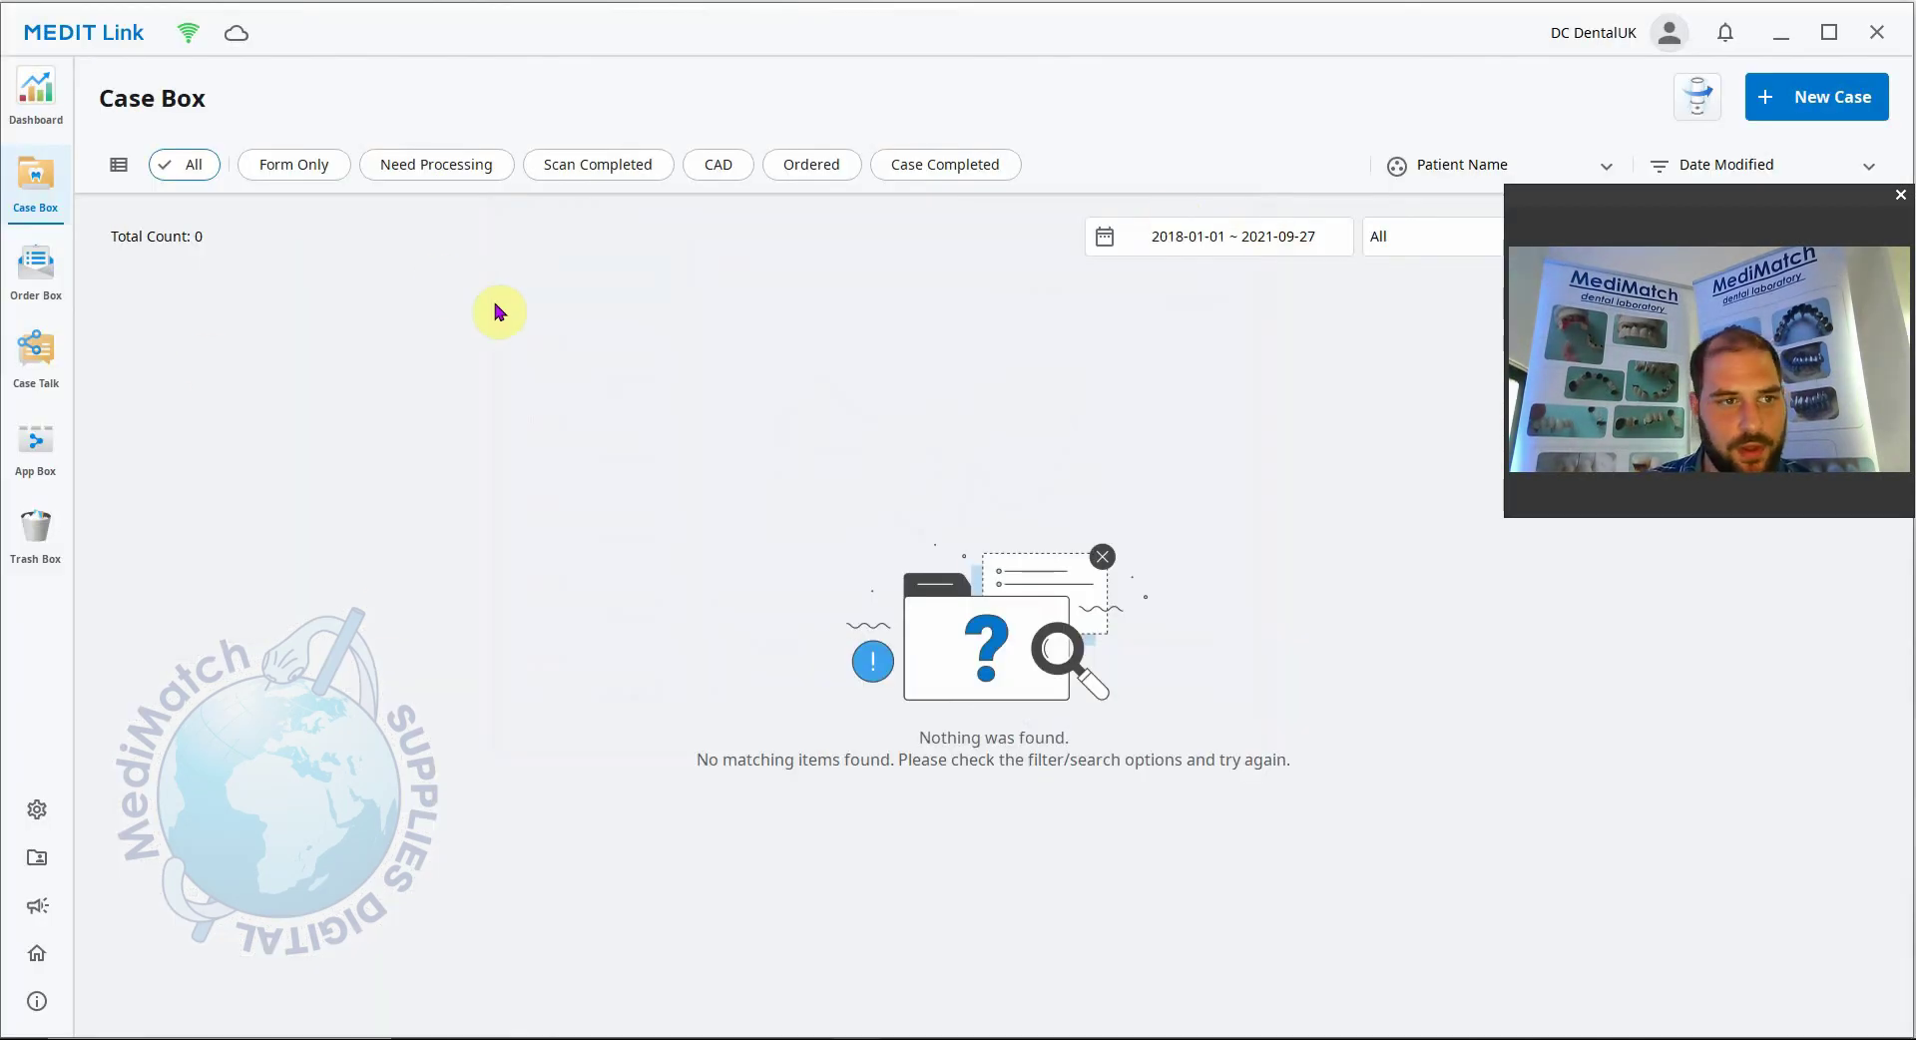